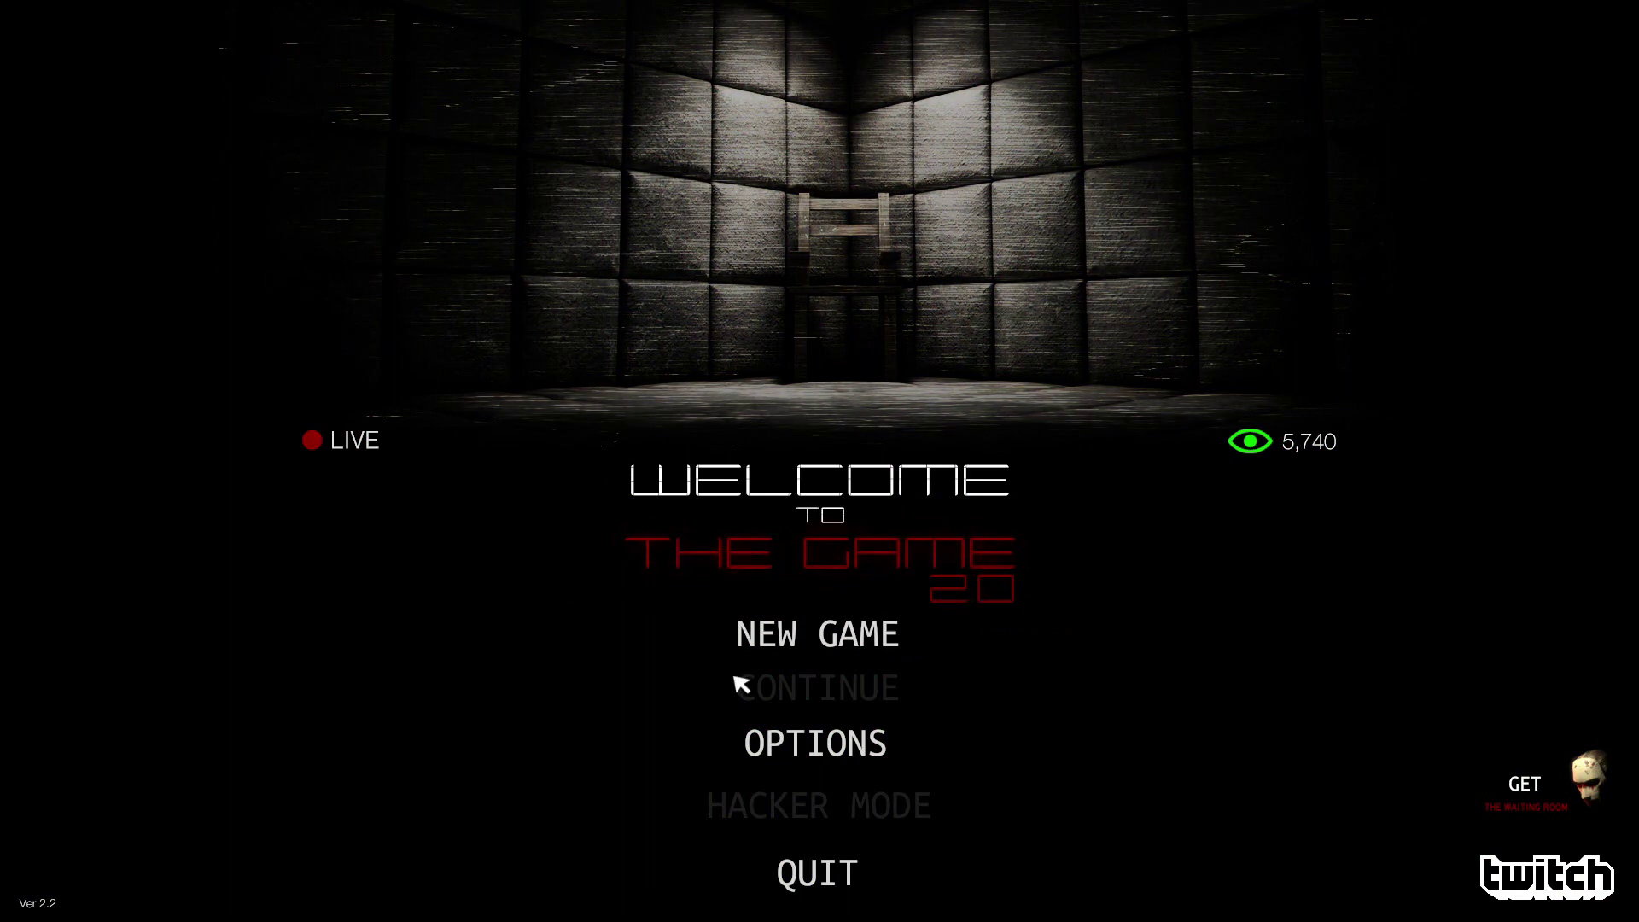
# - Start a new game and sit down at the desk to use the computer
pyautogui.click(773, 642)
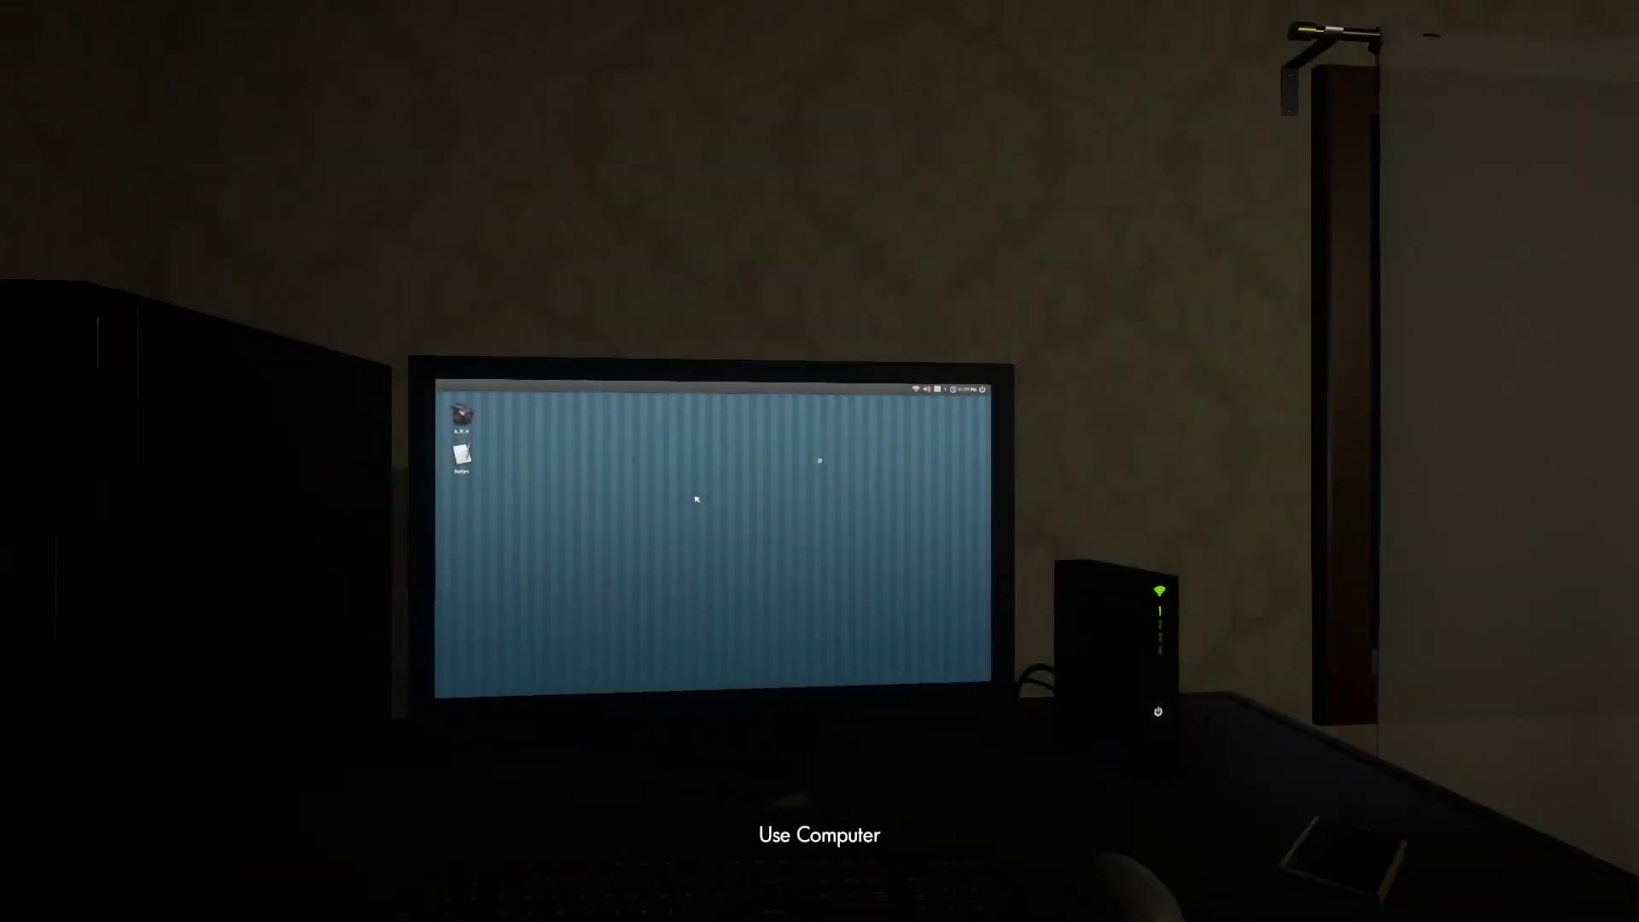
pyautogui.click(820, 461)
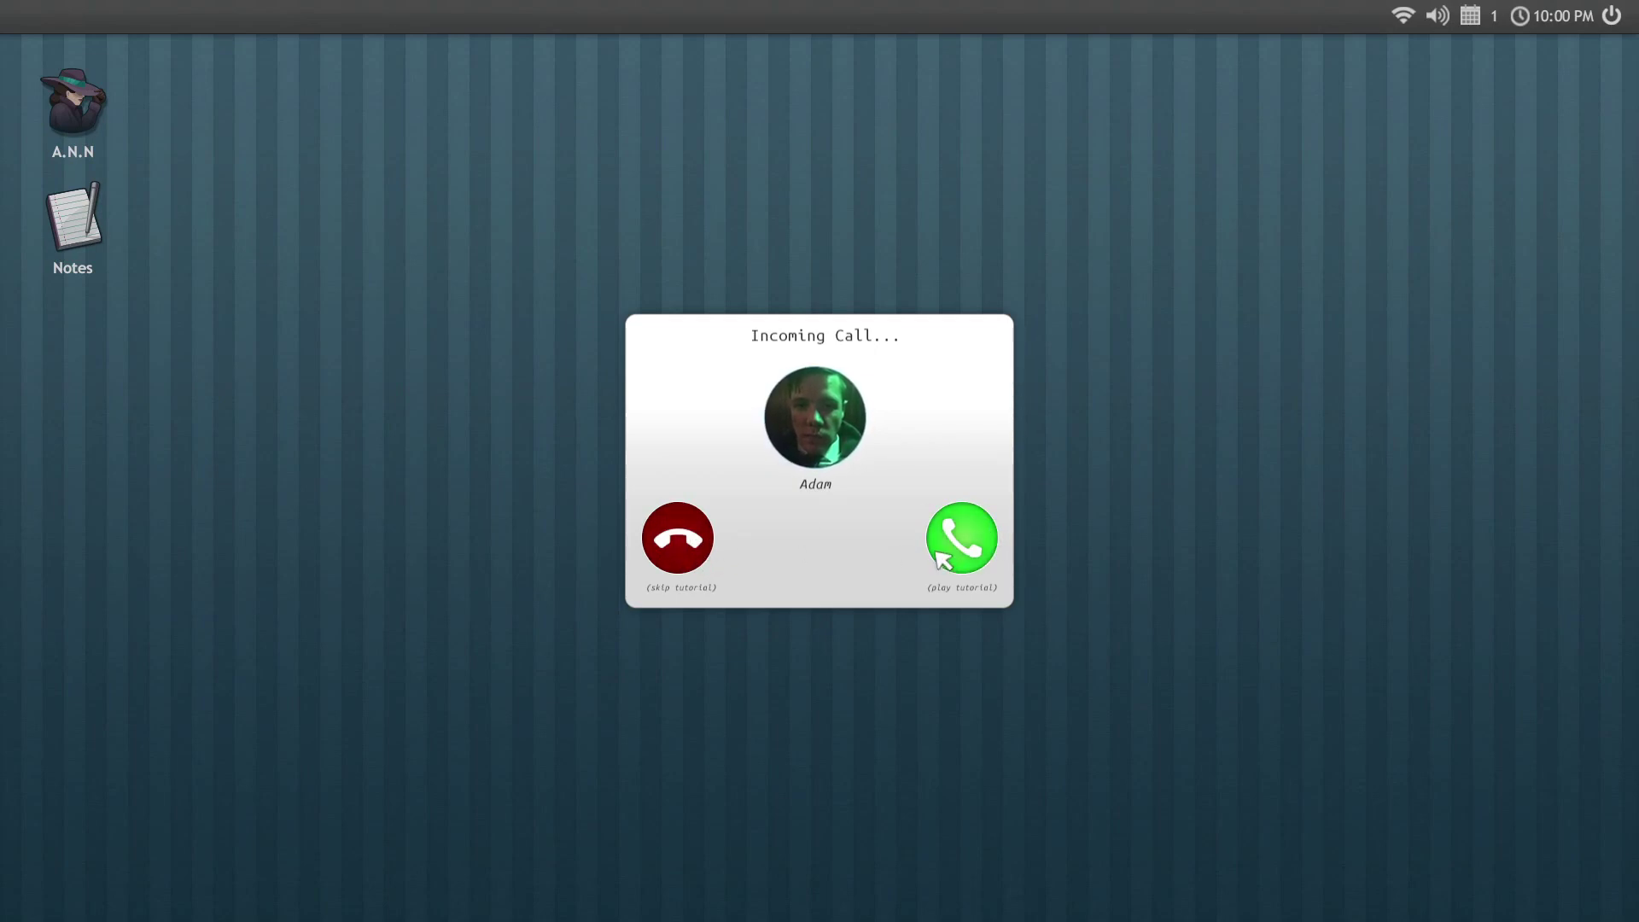
# - Dismiss Adam's call, open the A.N.N browser and Notes, and load a Deep Wiki address
pyautogui.click(677, 539)
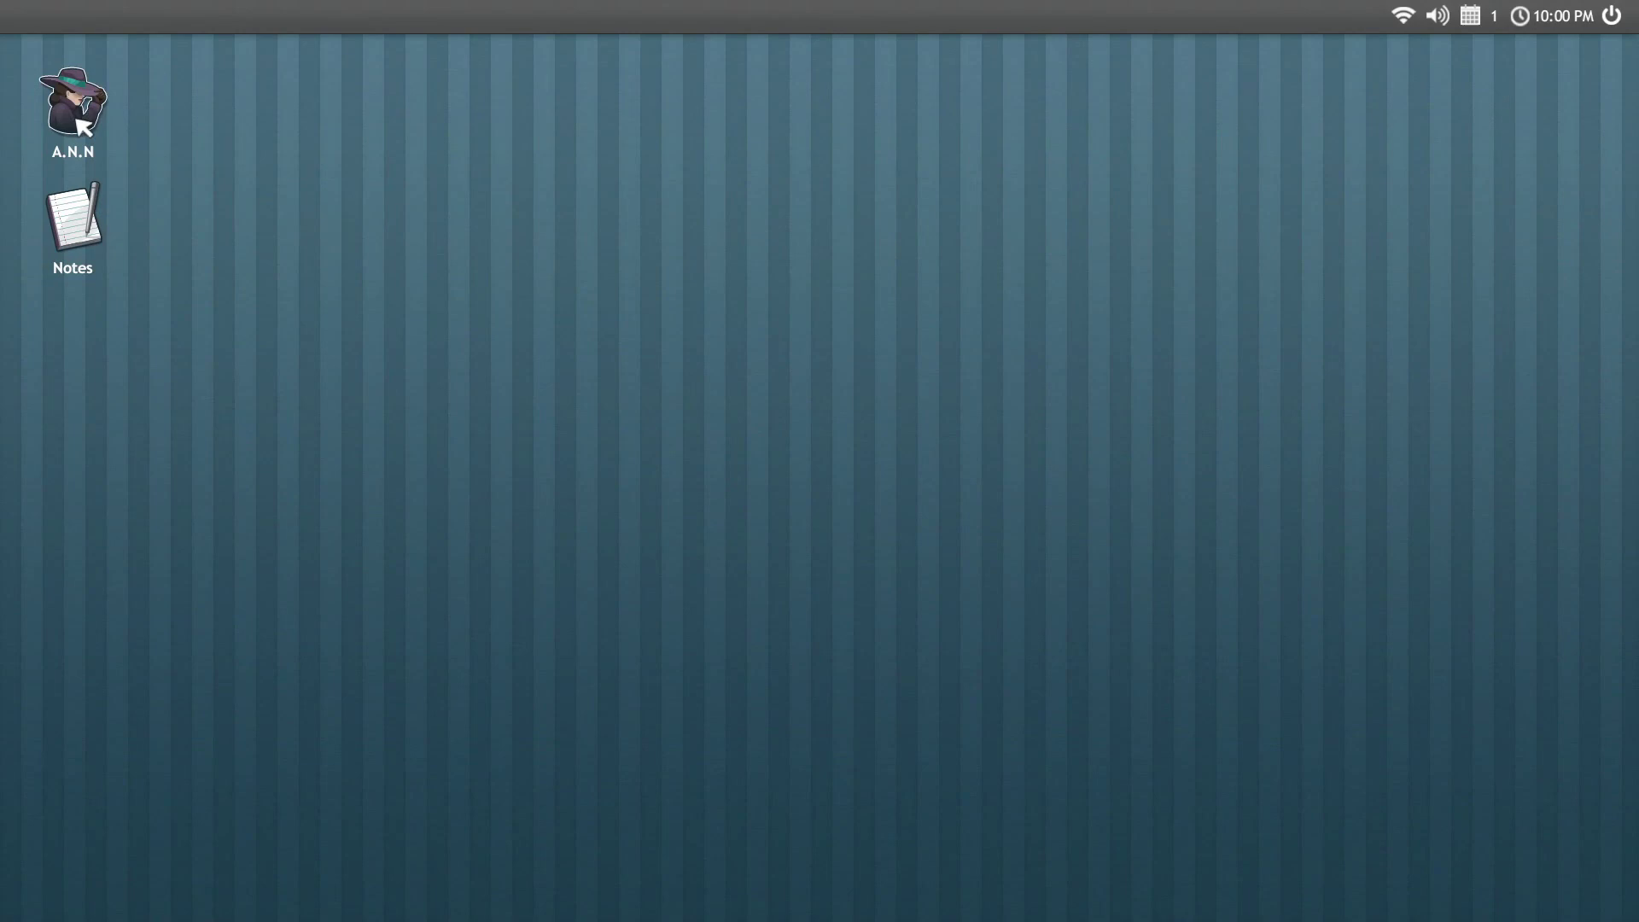
pyautogui.click(89, 129)
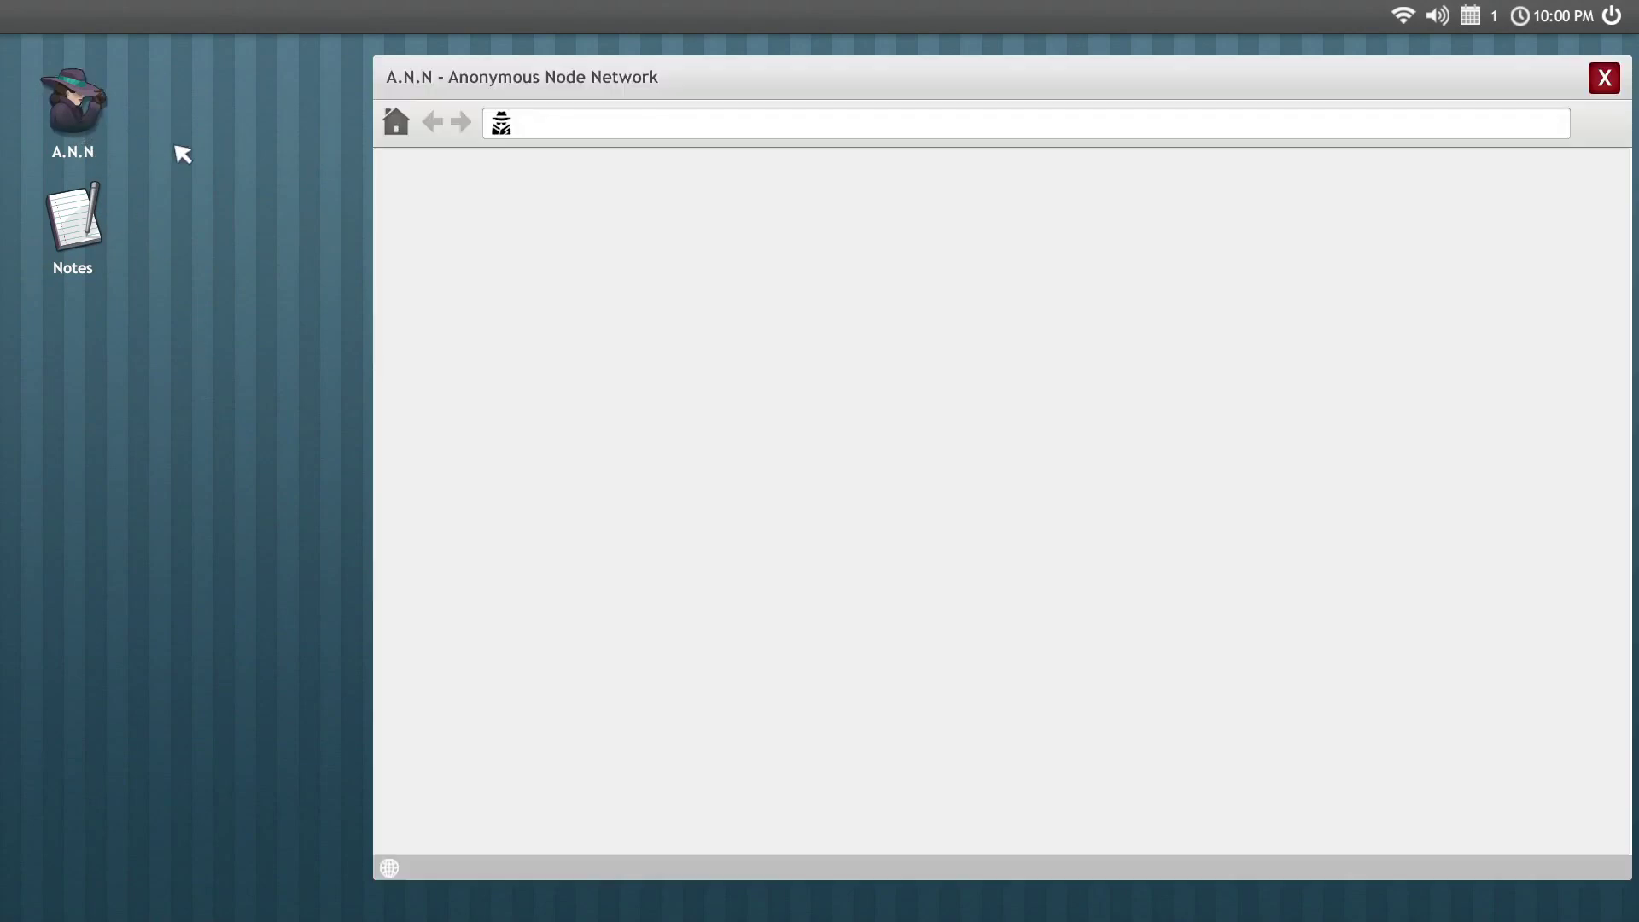
pyautogui.click(79, 231)
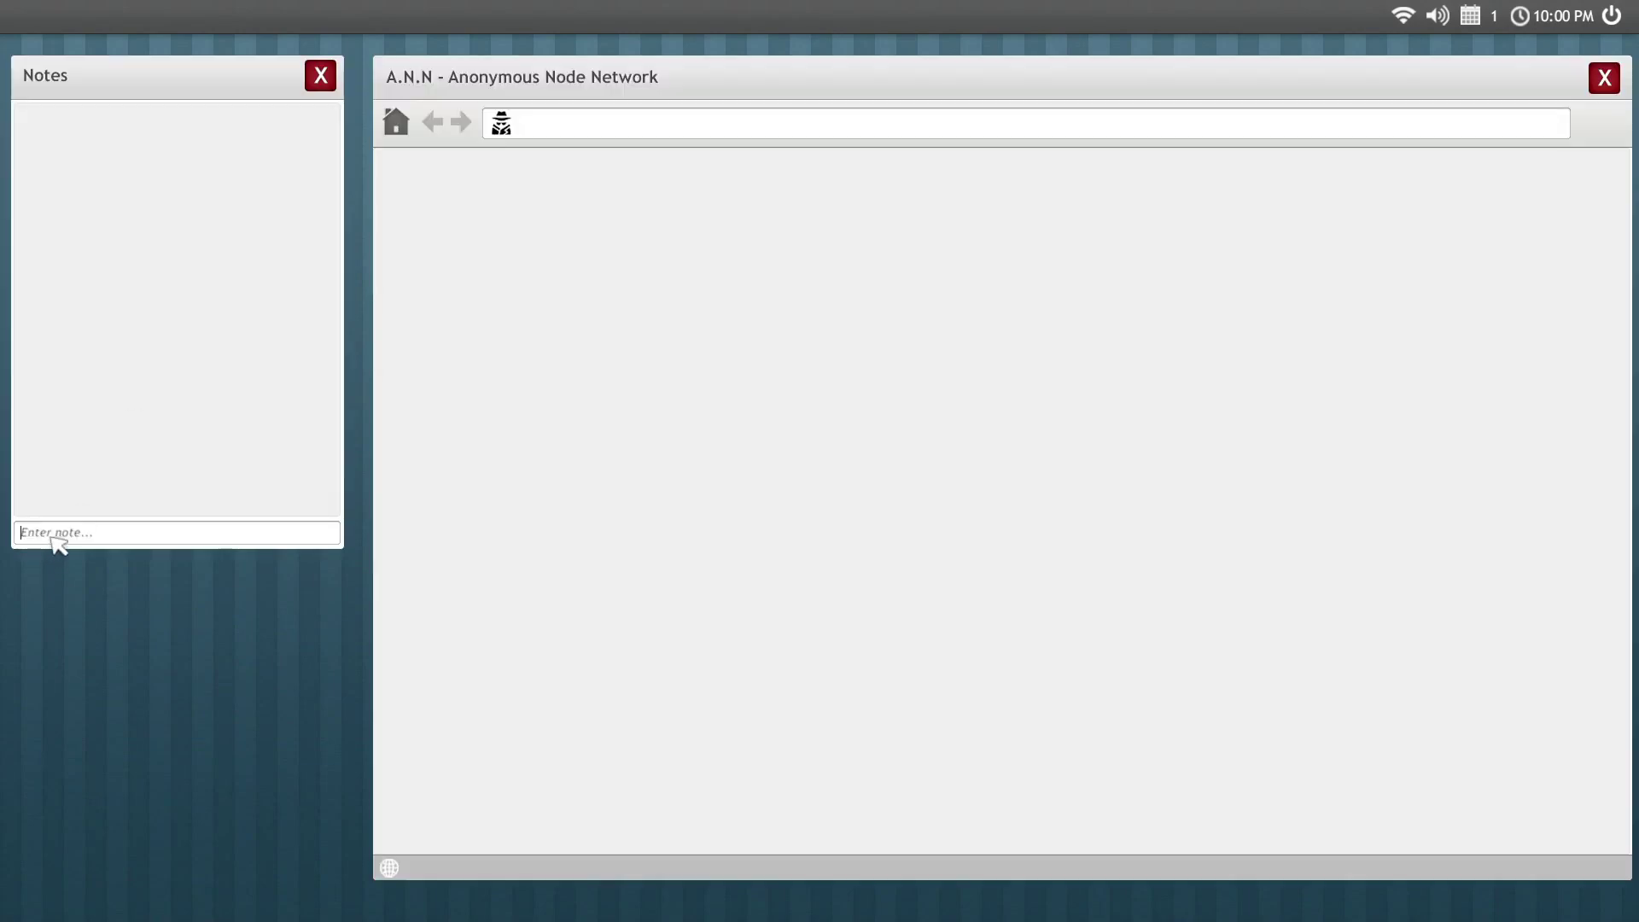
pyautogui.click(395, 122)
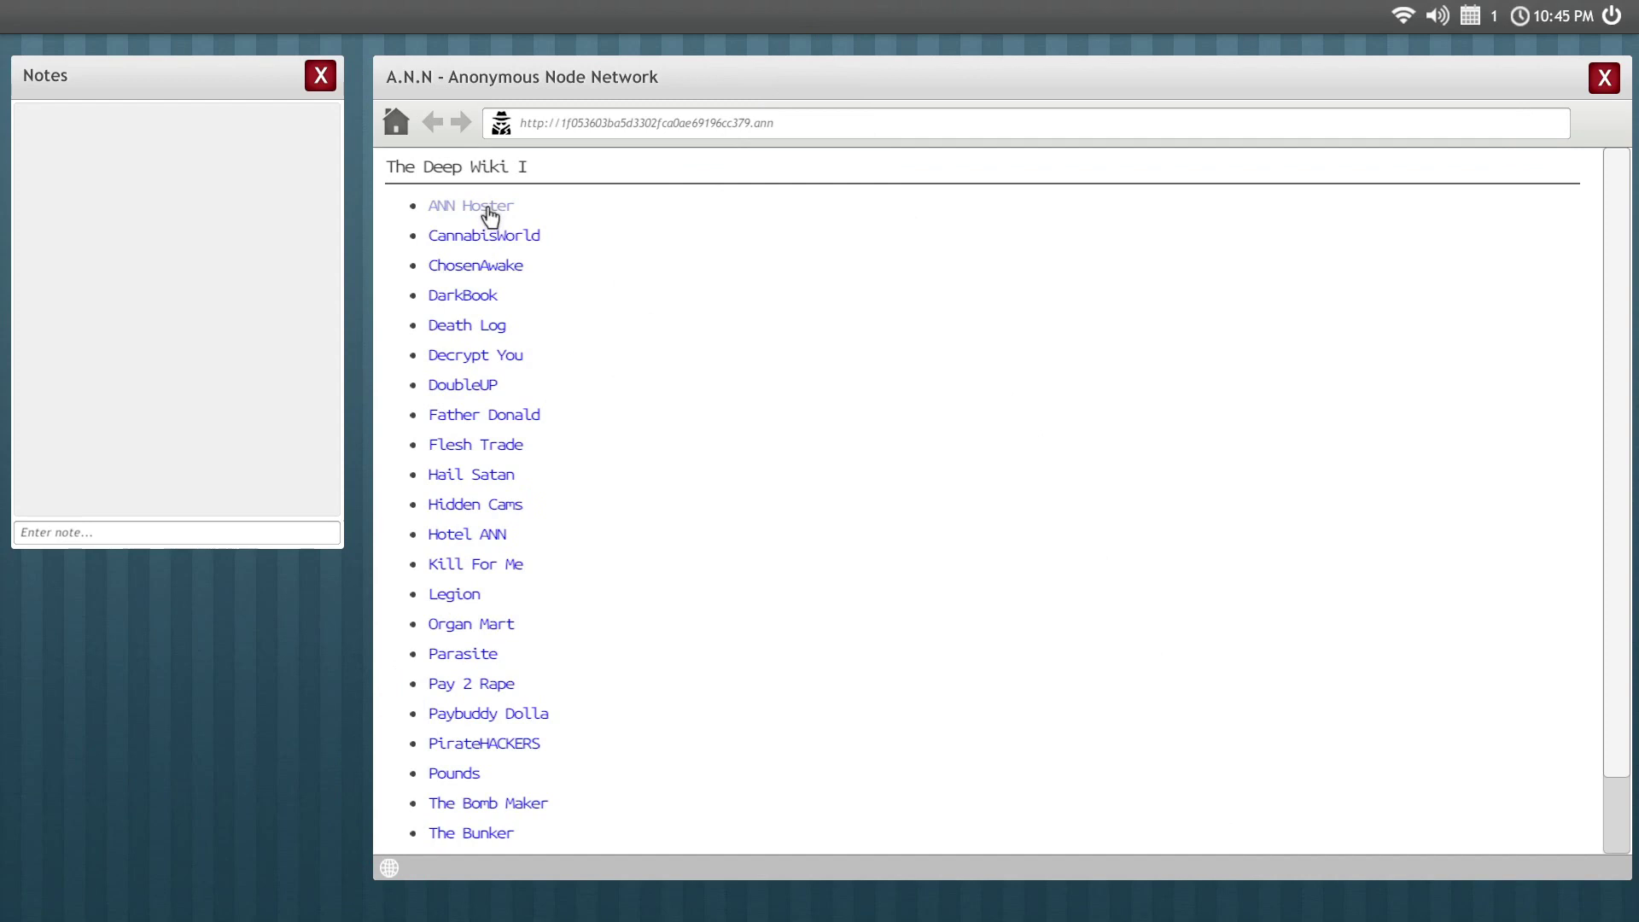
# - Try two Deep Wiki sites, including CannabisWorld, and return to the link list after each
pyautogui.click(487, 208)
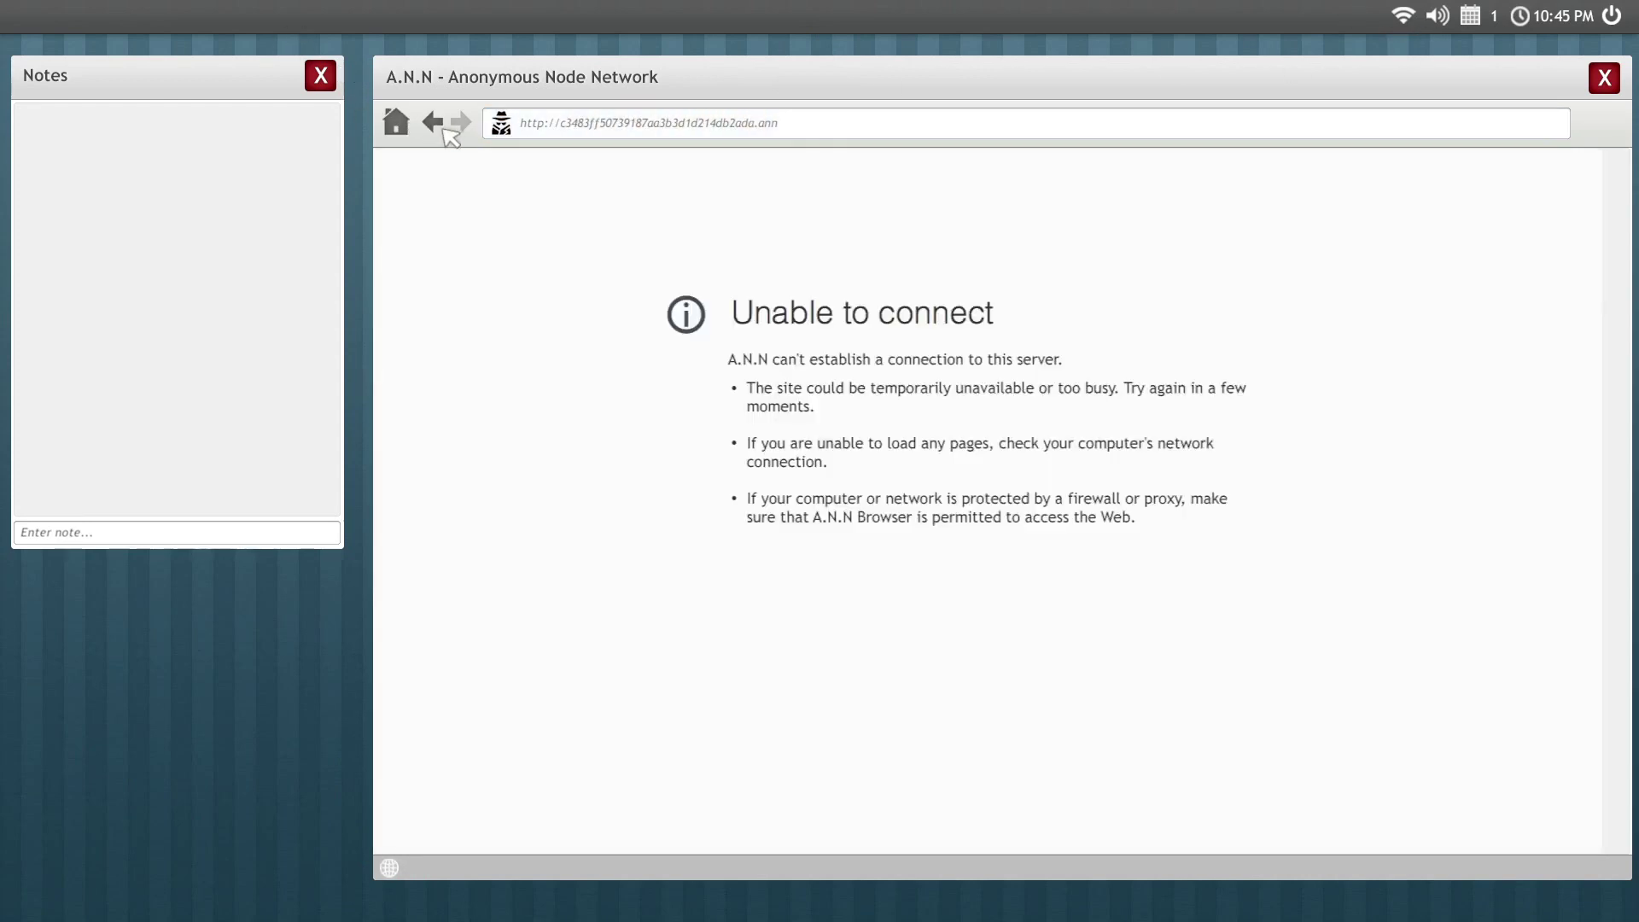
pyautogui.click(434, 122)
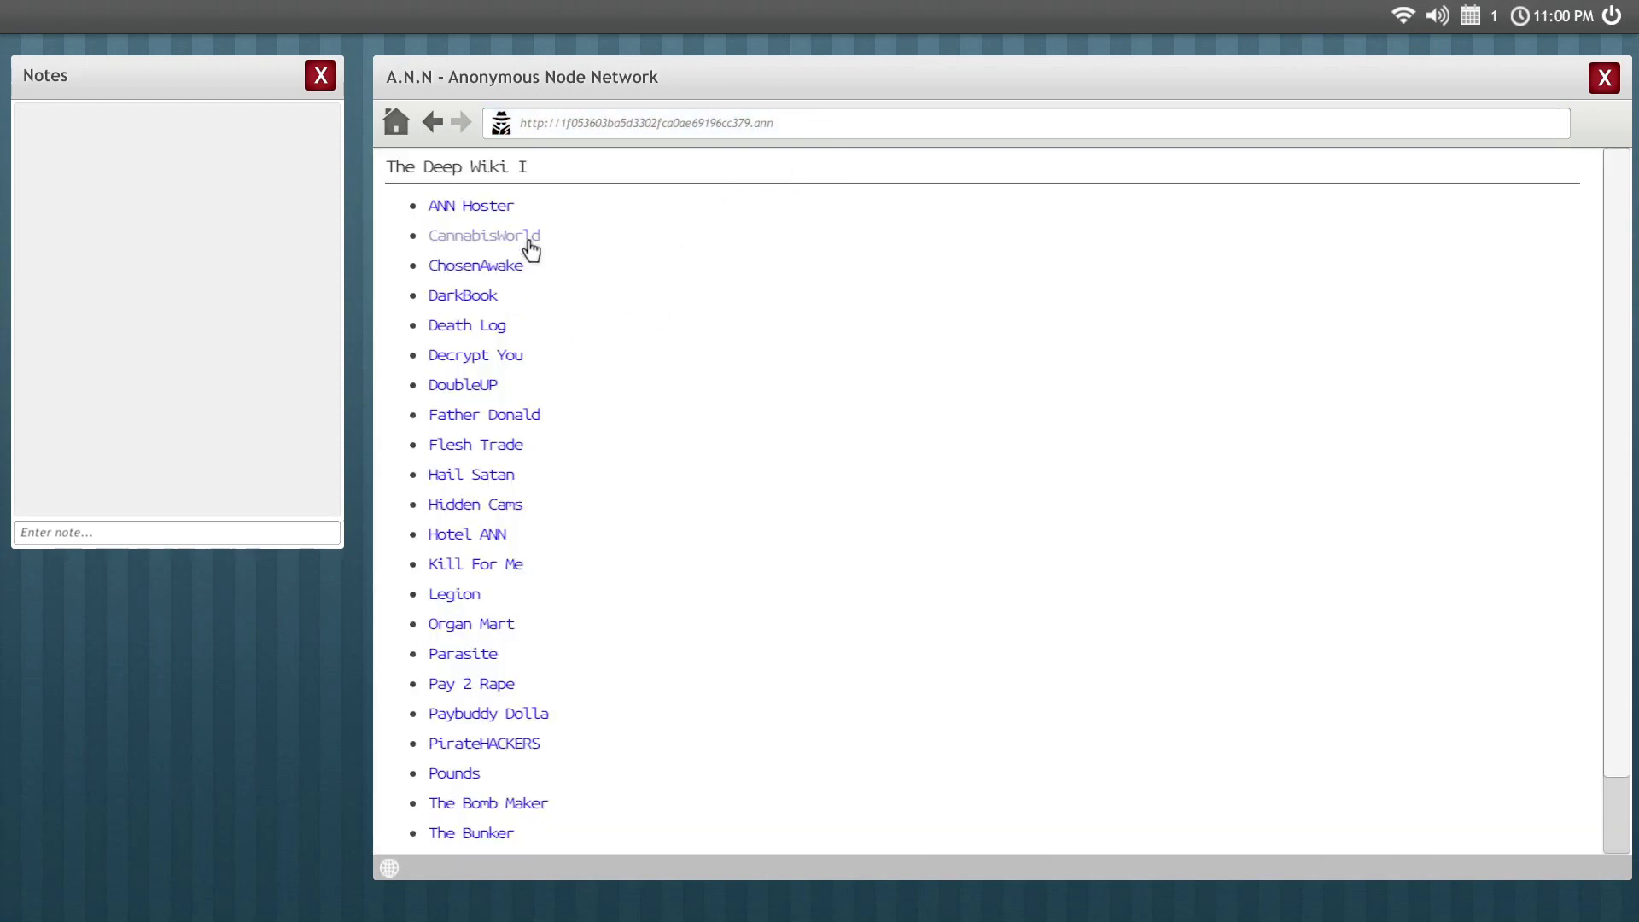
pyautogui.click(525, 237)
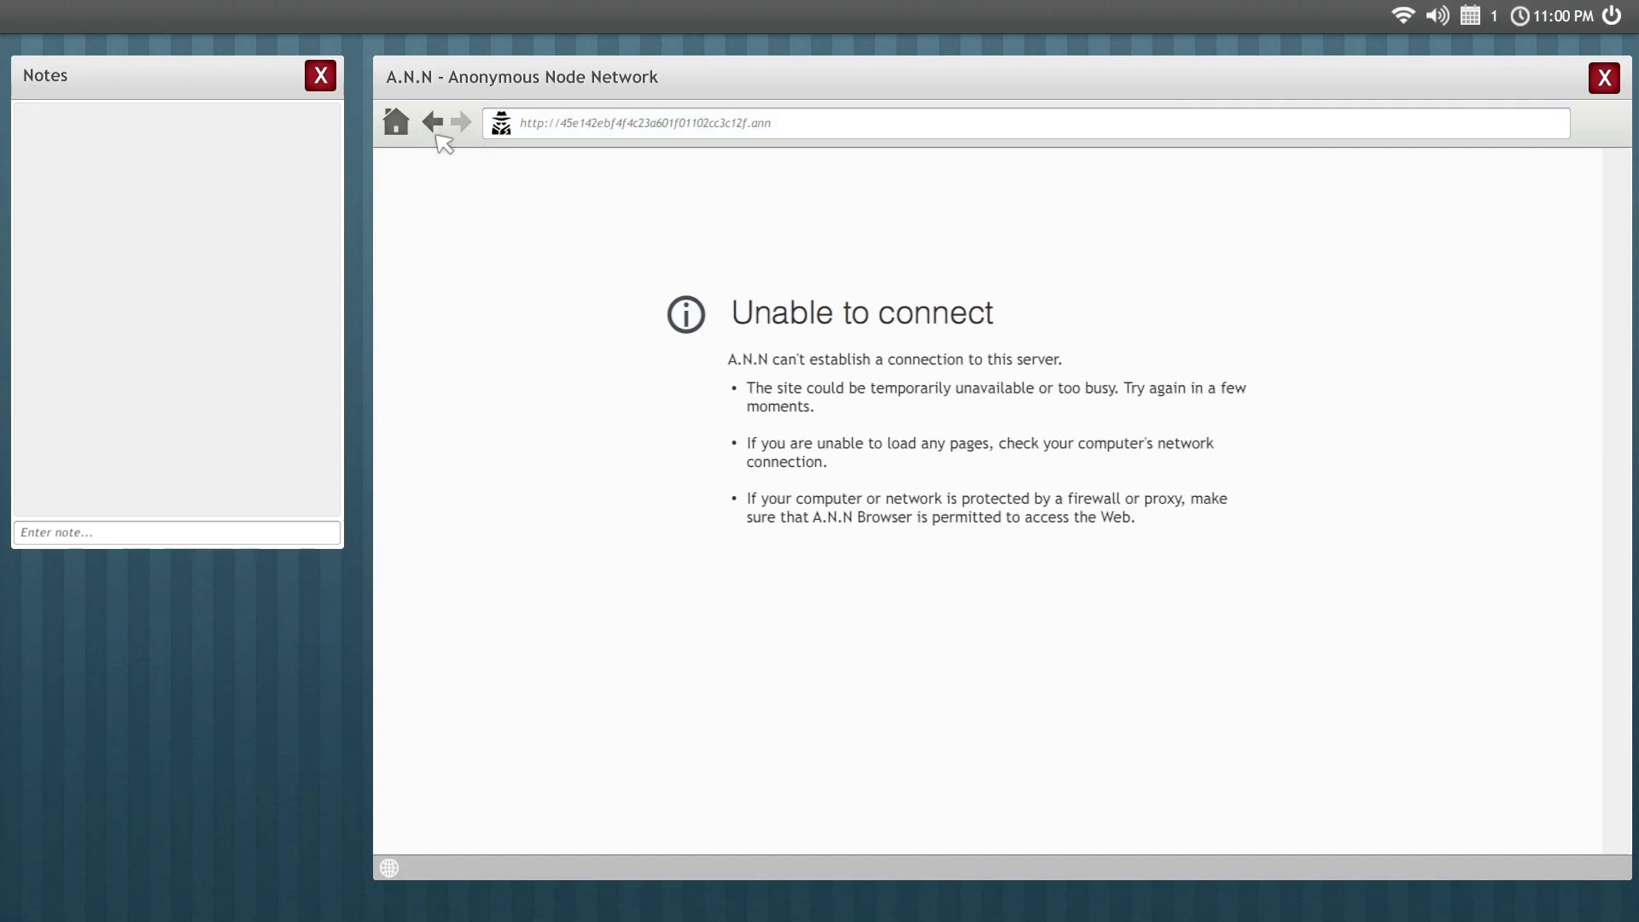
pyautogui.click(434, 125)
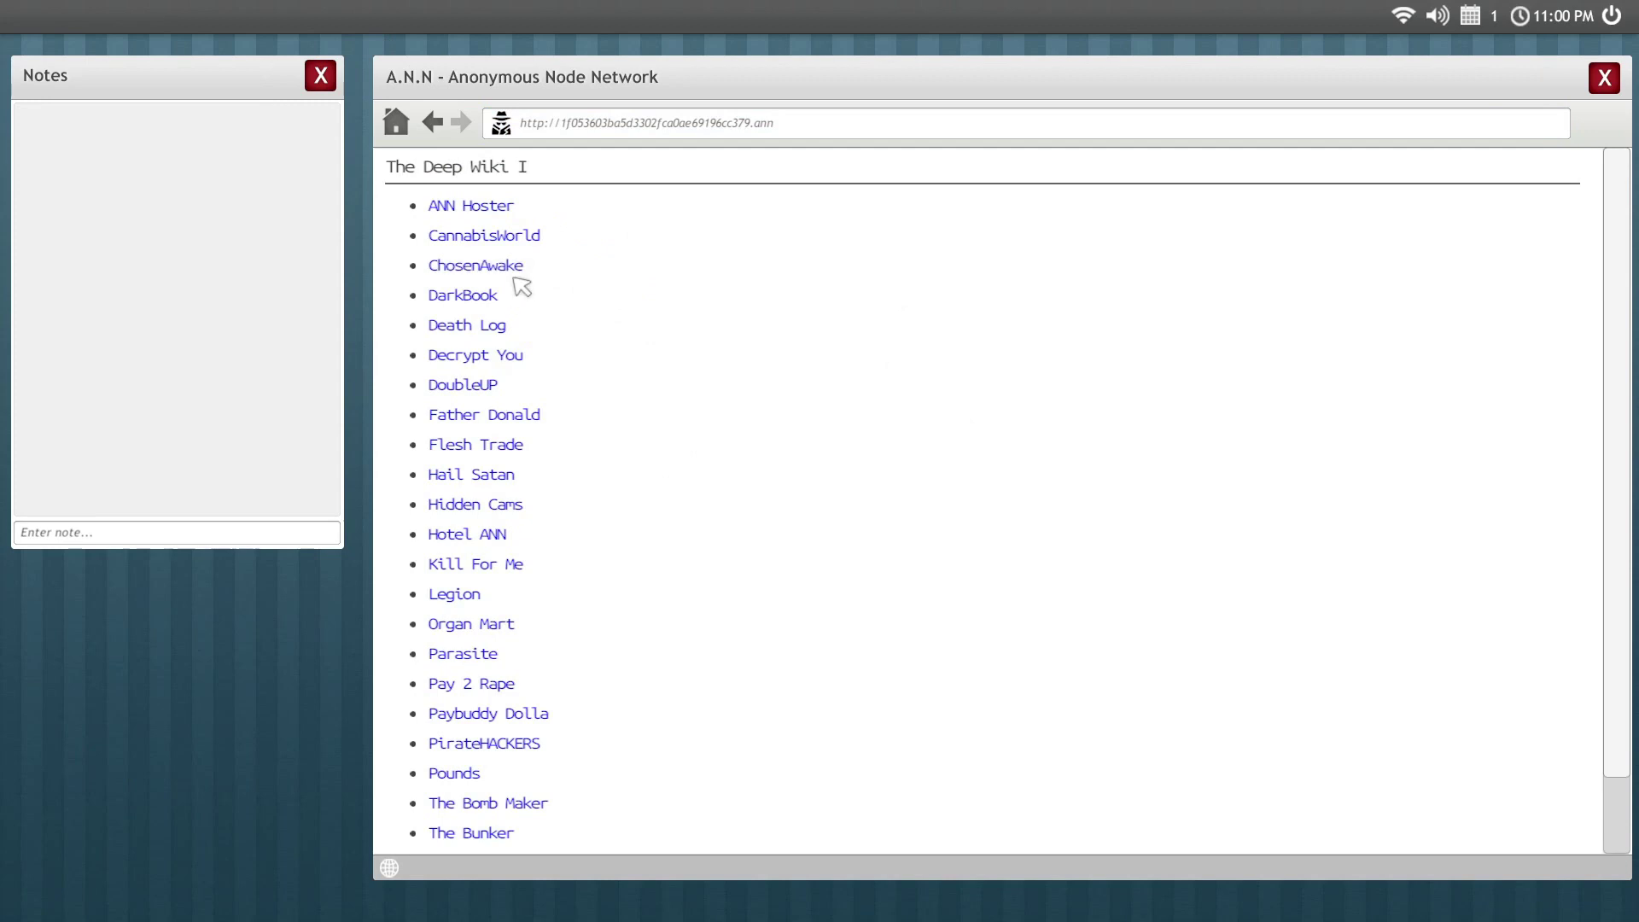
# - Open ChosenAwake and click its hidden triangle and the fourth moon-phase circle
pyautogui.click(513, 271)
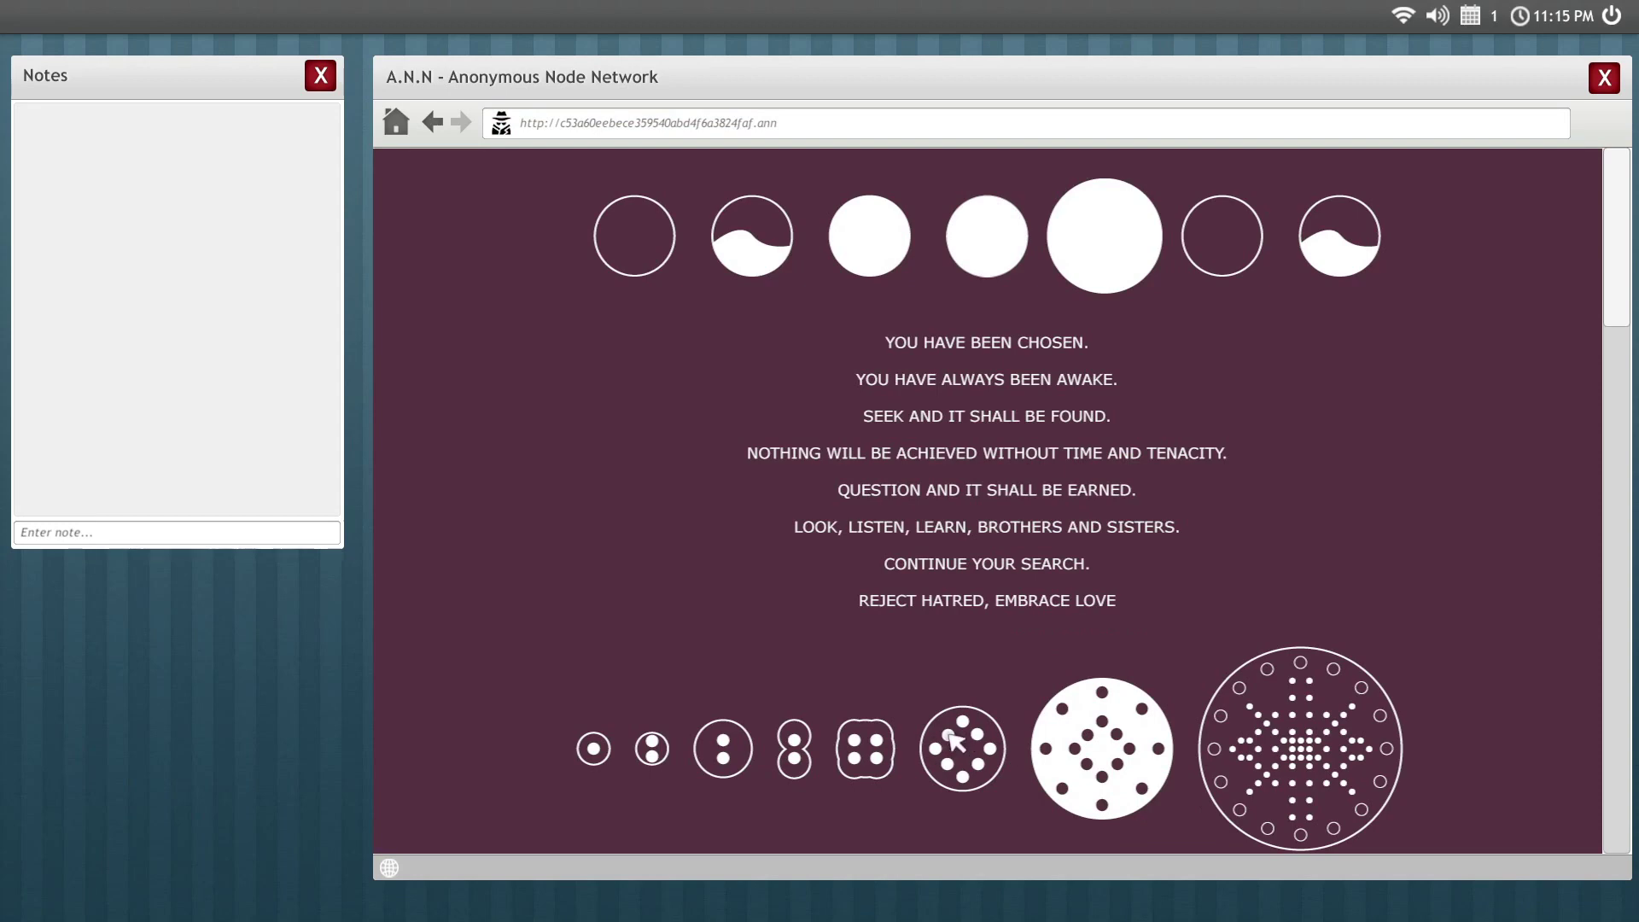
pyautogui.scroll(-3, 996, 747)
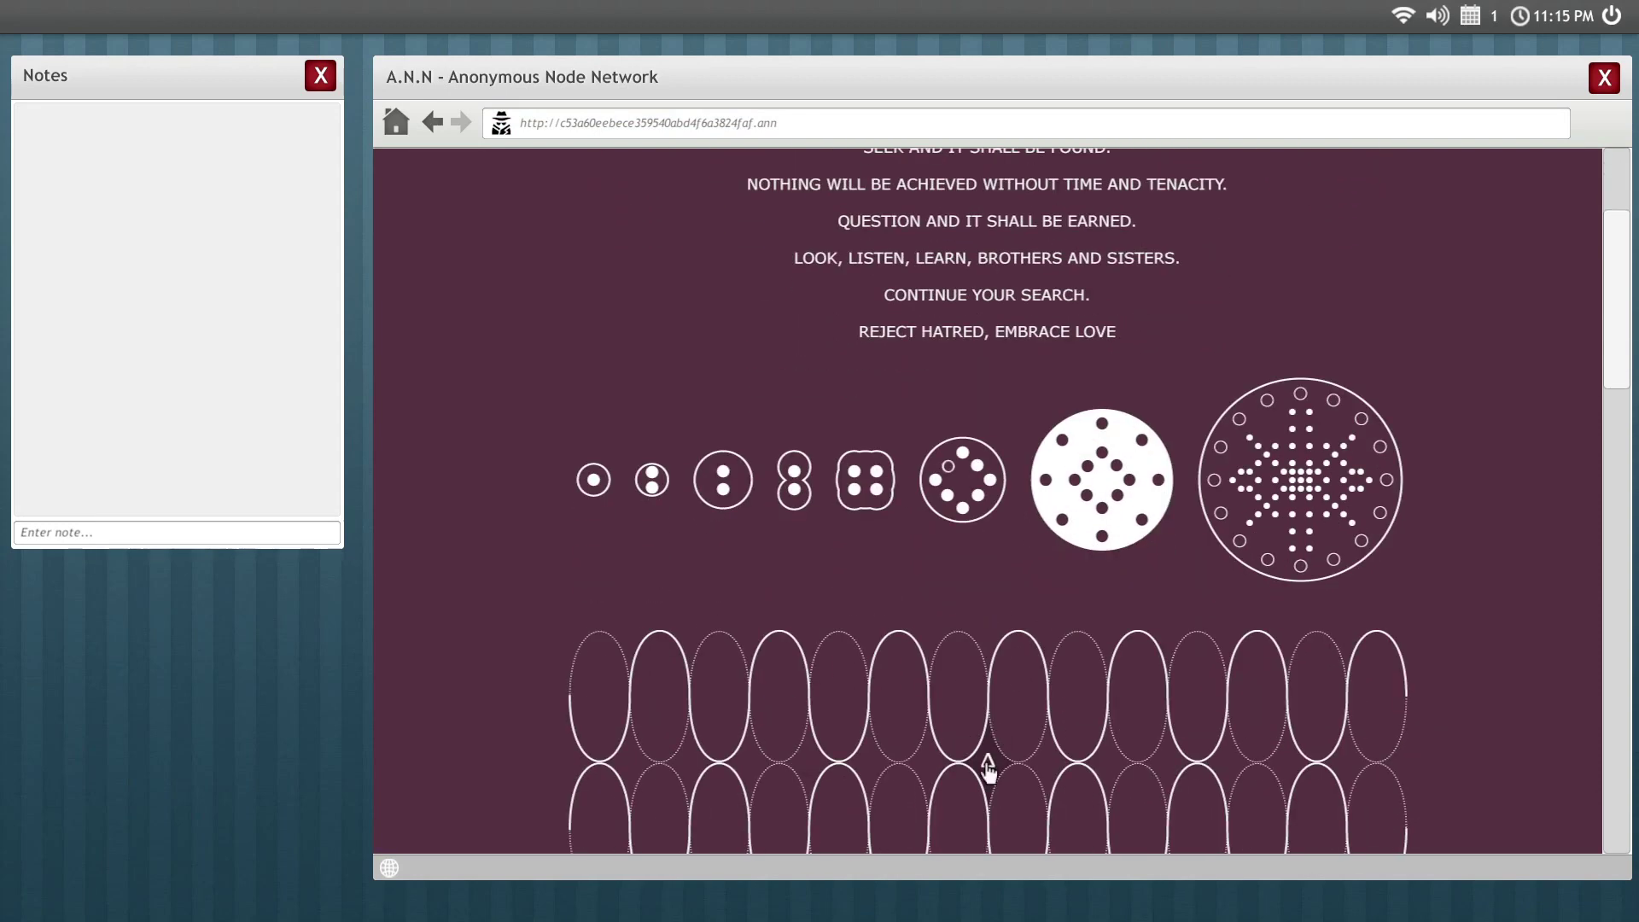
pyautogui.scroll(-5, 989, 764)
pyautogui.scroll(-2, 857, 330)
pyautogui.scroll(2, 973, 688)
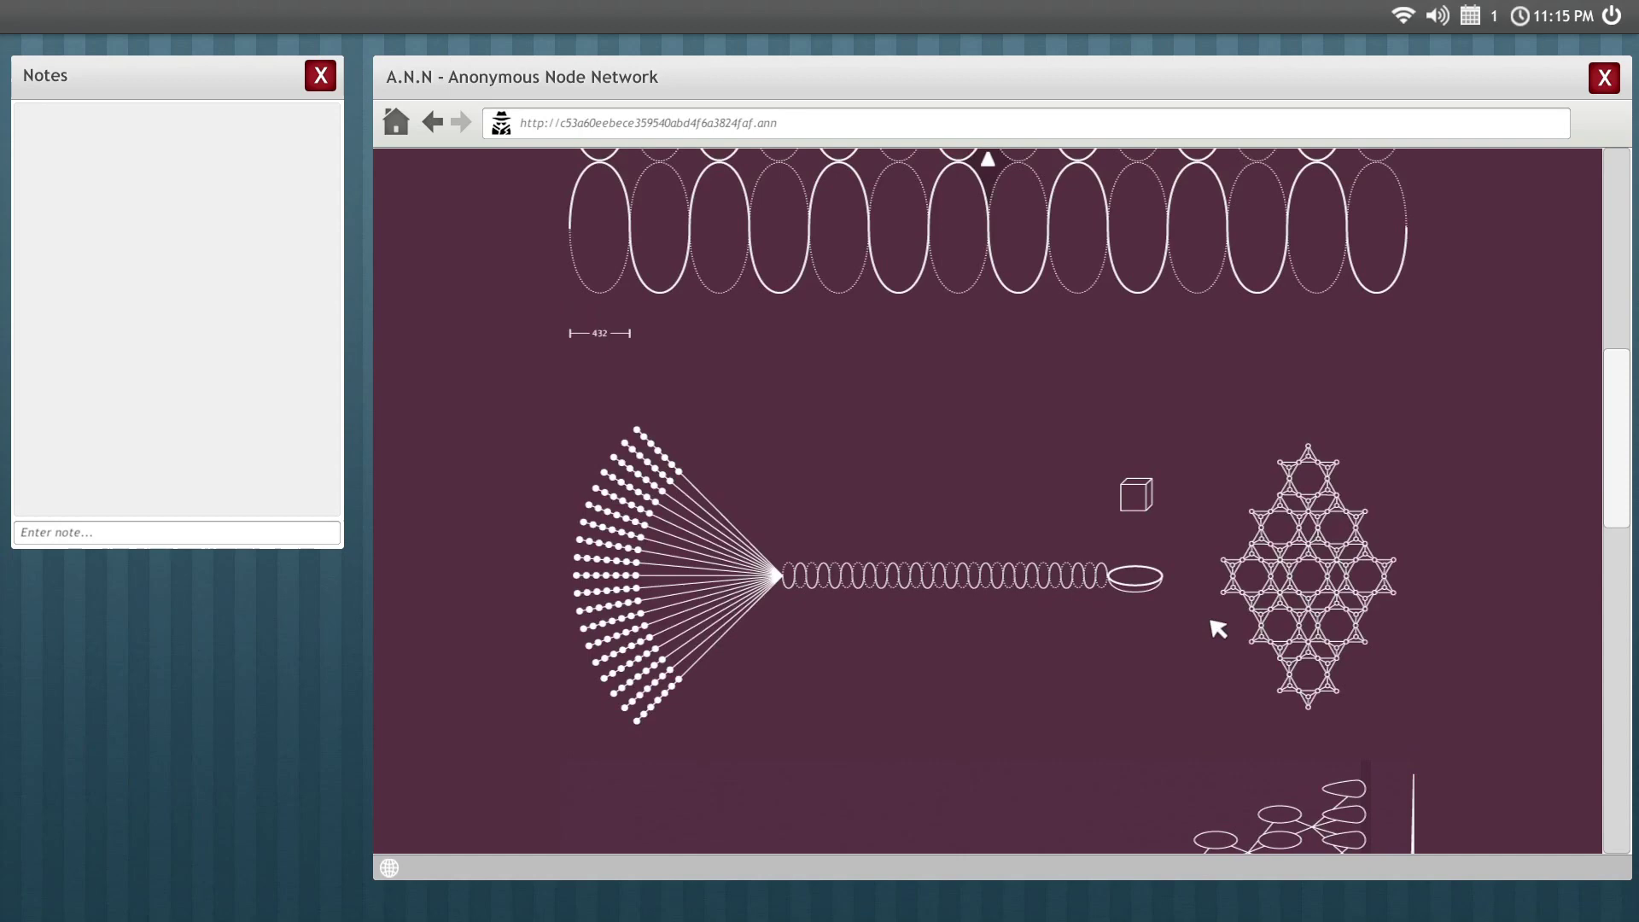
pyautogui.scroll(9, 1263, 550)
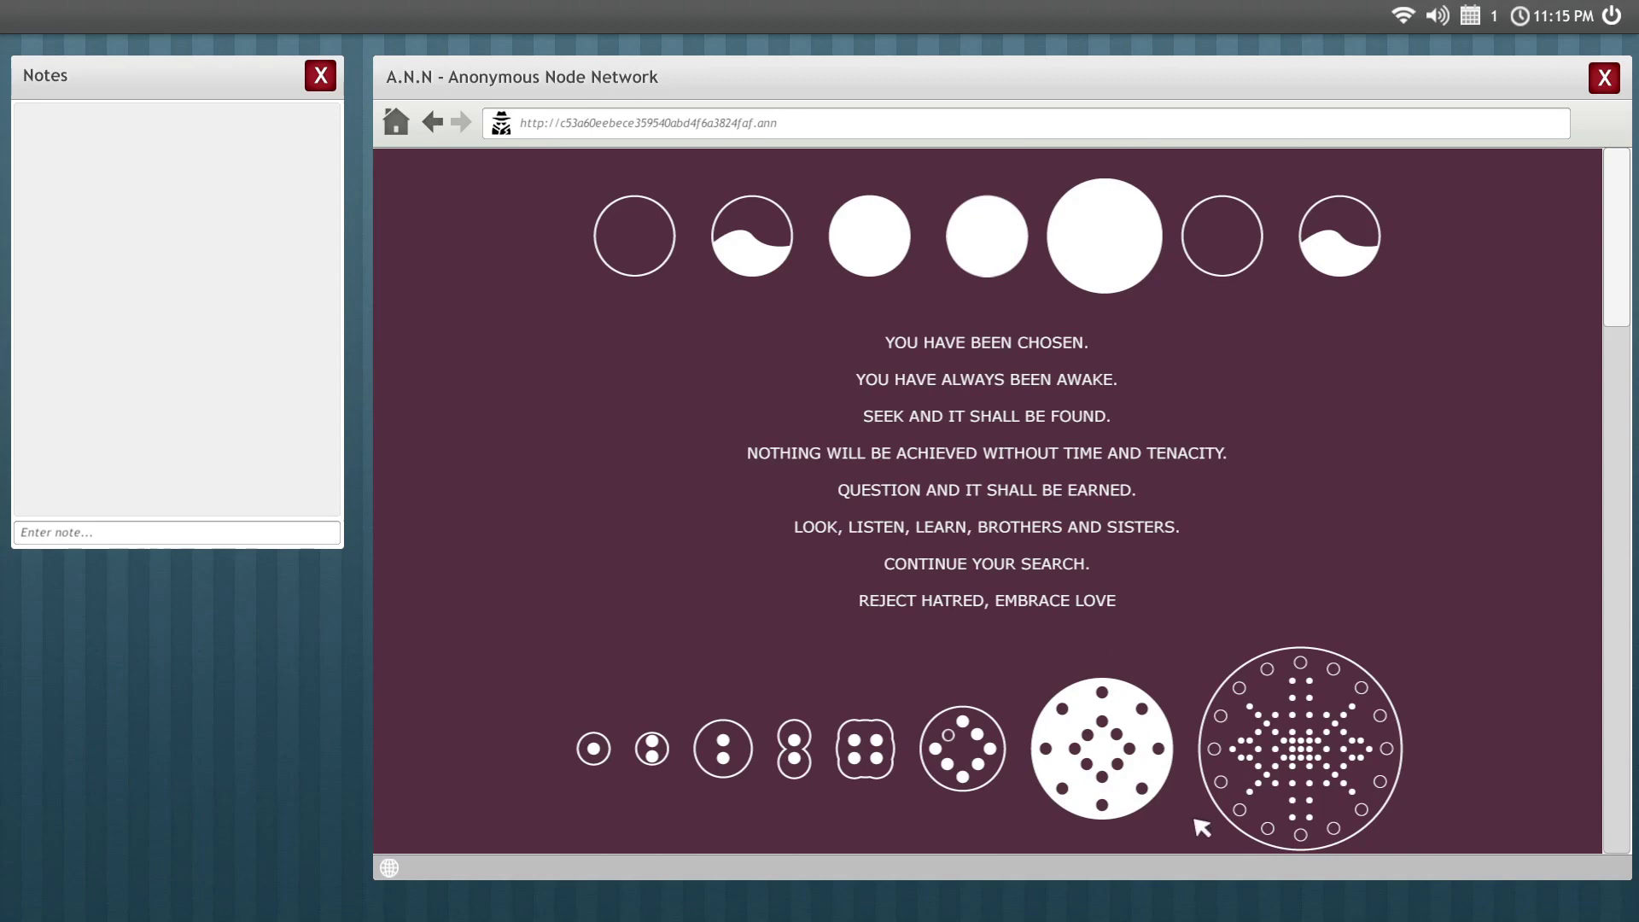
pyautogui.scroll(-3, 1190, 592)
pyautogui.scroll(-4, 1134, 281)
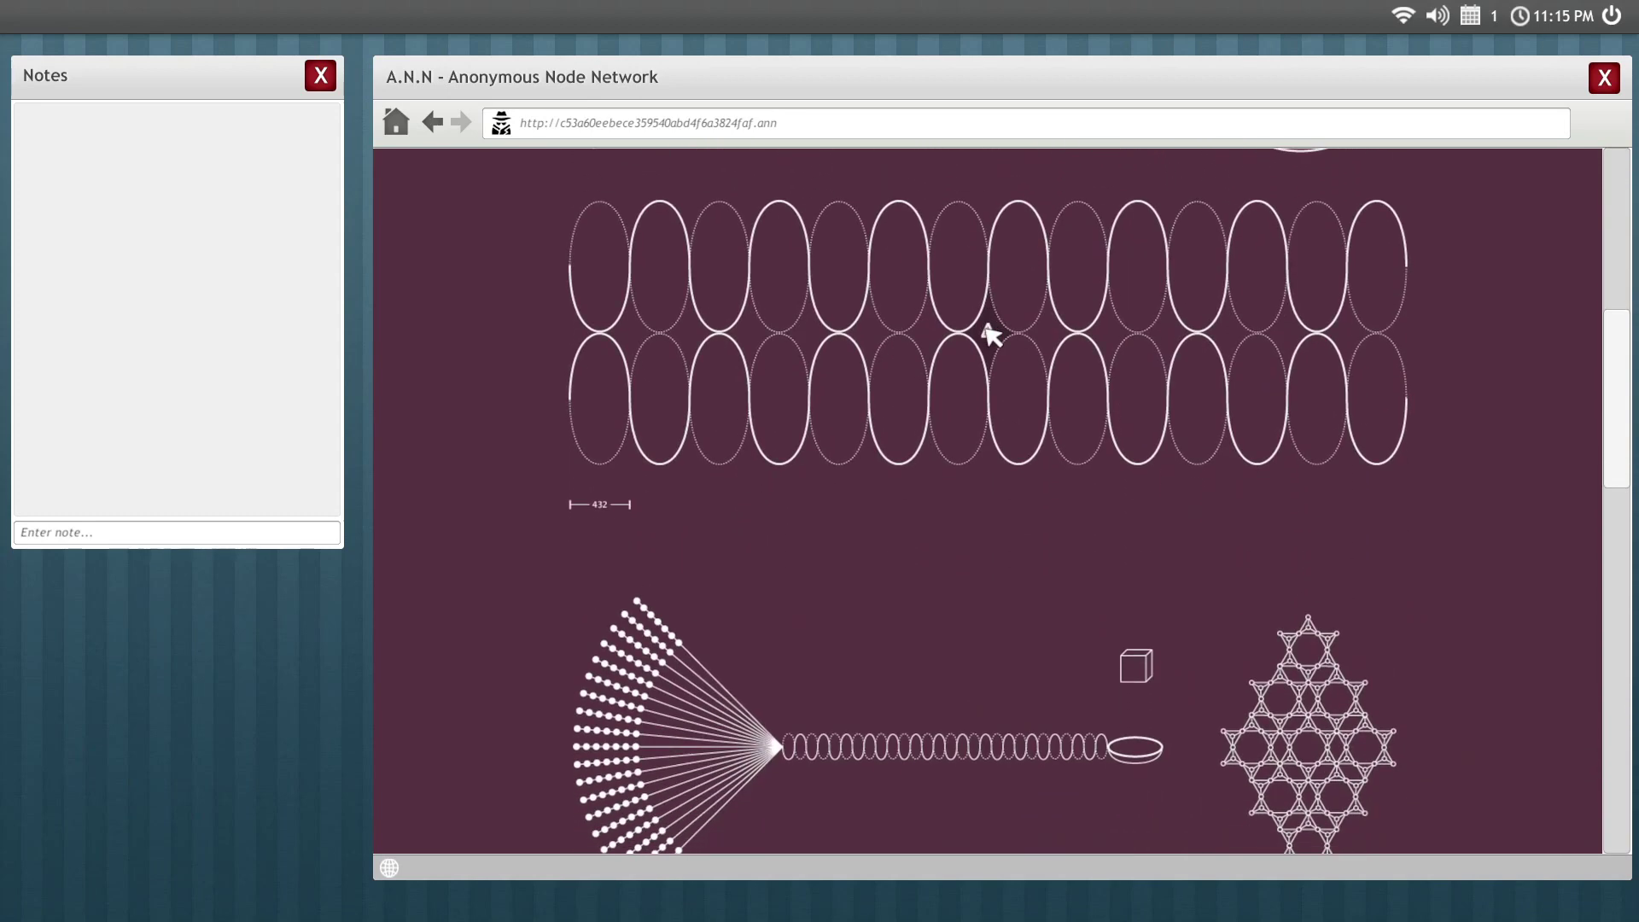
pyautogui.click(989, 334)
pyautogui.scroll(7, 1311, 651)
pyautogui.click(1020, 257)
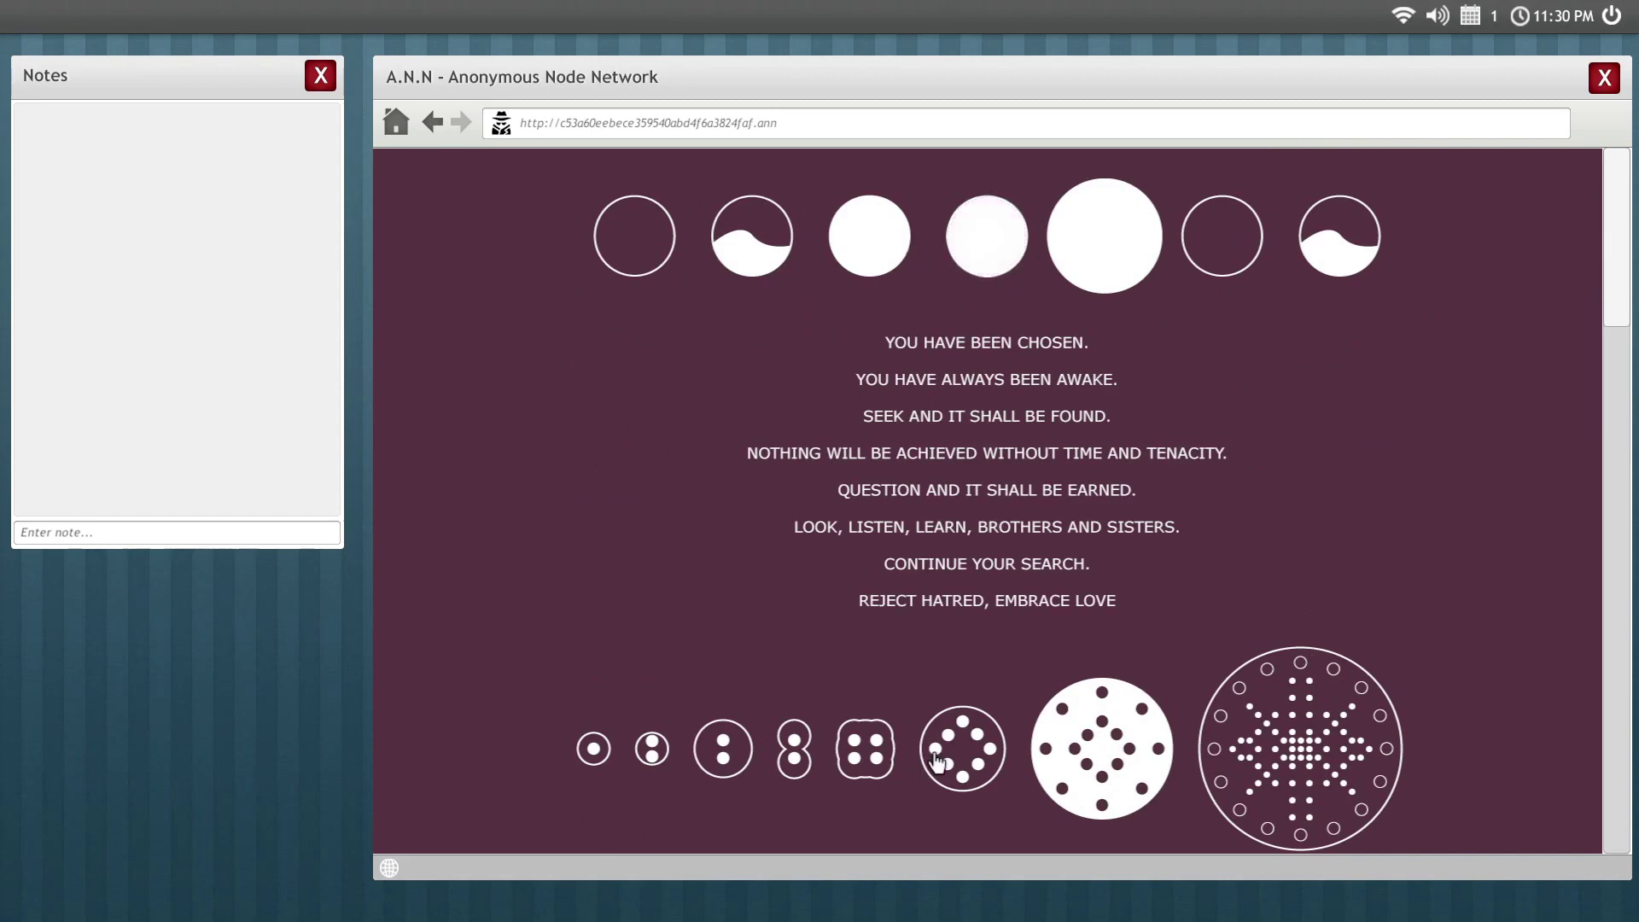
pyautogui.scroll(-5, 950, 738)
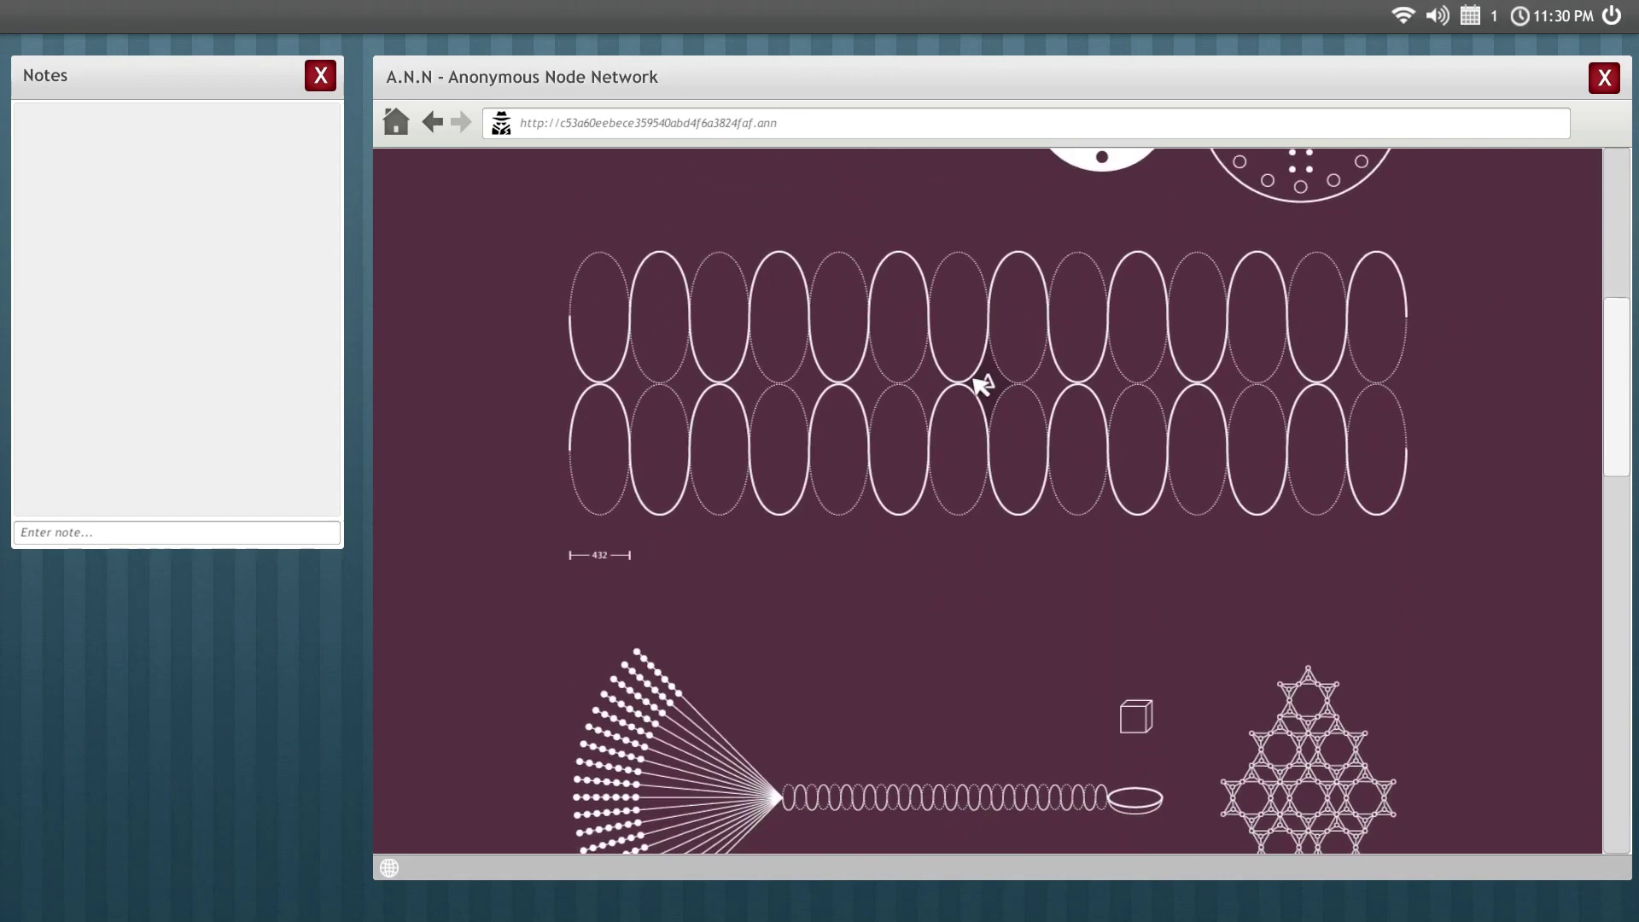
pyautogui.scroll(5, 1262, 783)
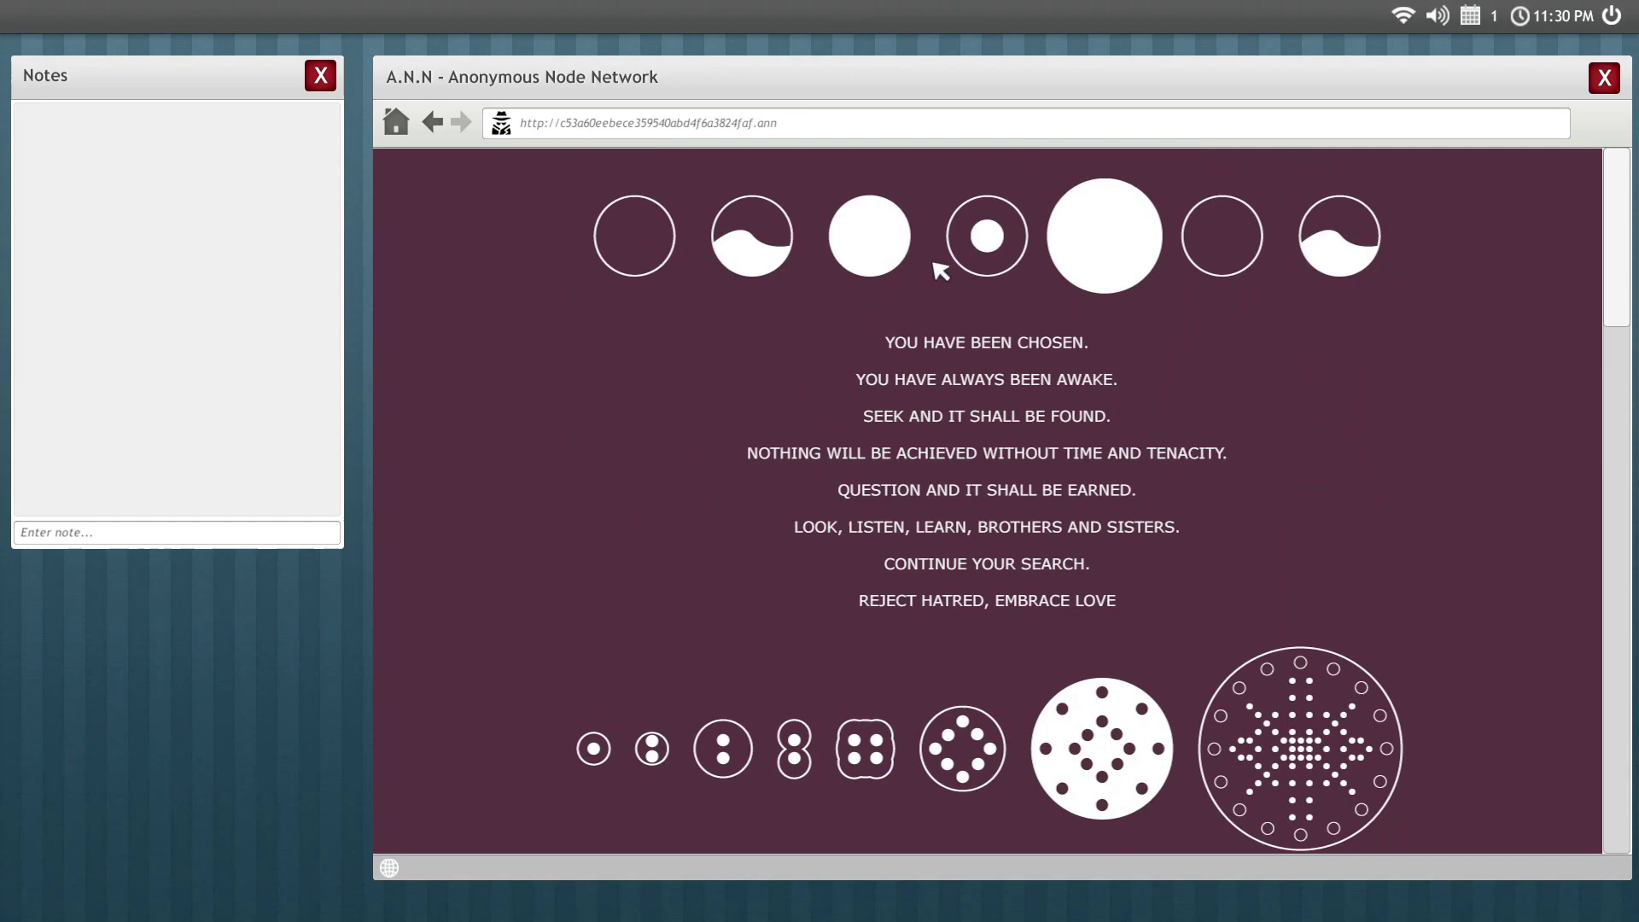
pyautogui.scroll(-2, 1330, 718)
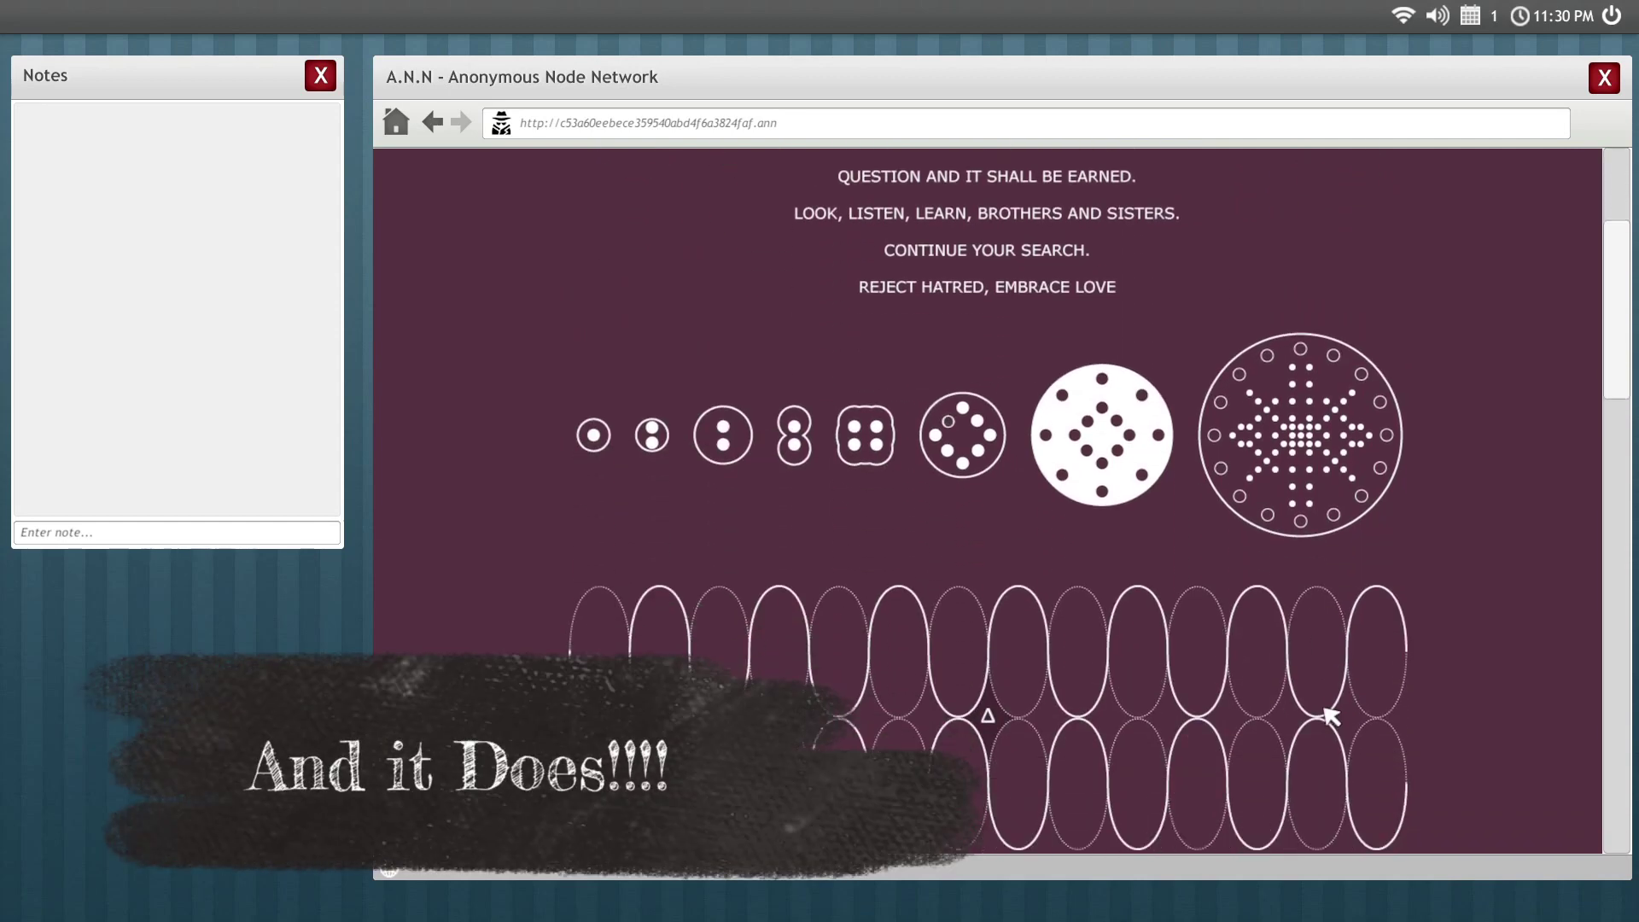
pyautogui.scroll(-1, 981, 577)
pyautogui.scroll(-2, 1204, 328)
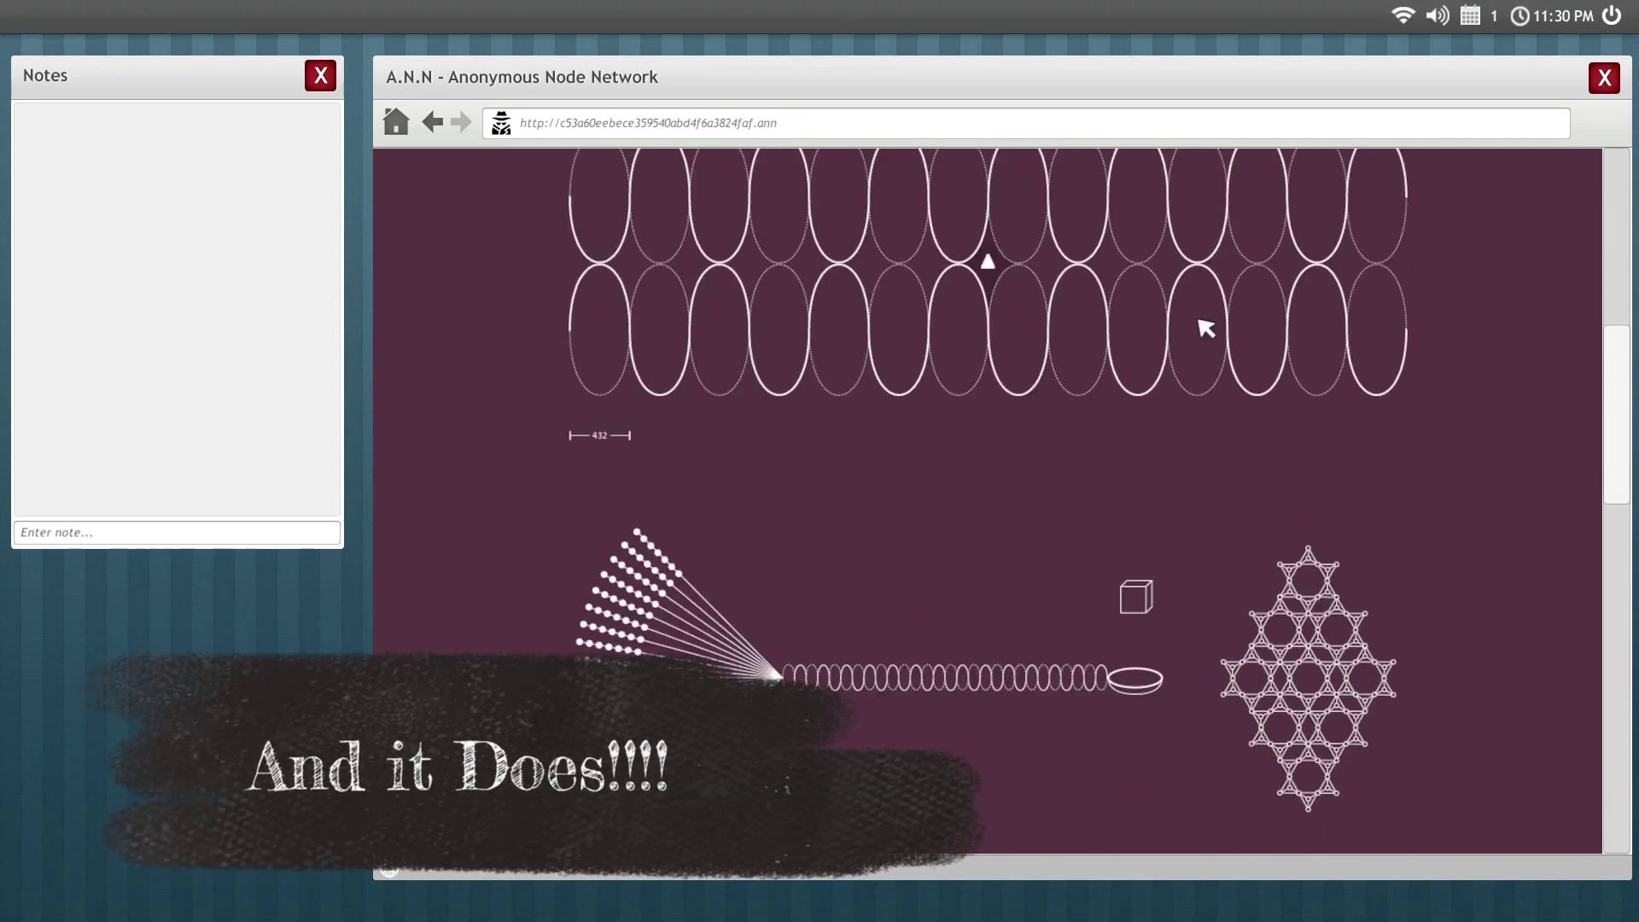
pyautogui.scroll(-2, 1255, 495)
pyautogui.scroll(5, 1281, 493)
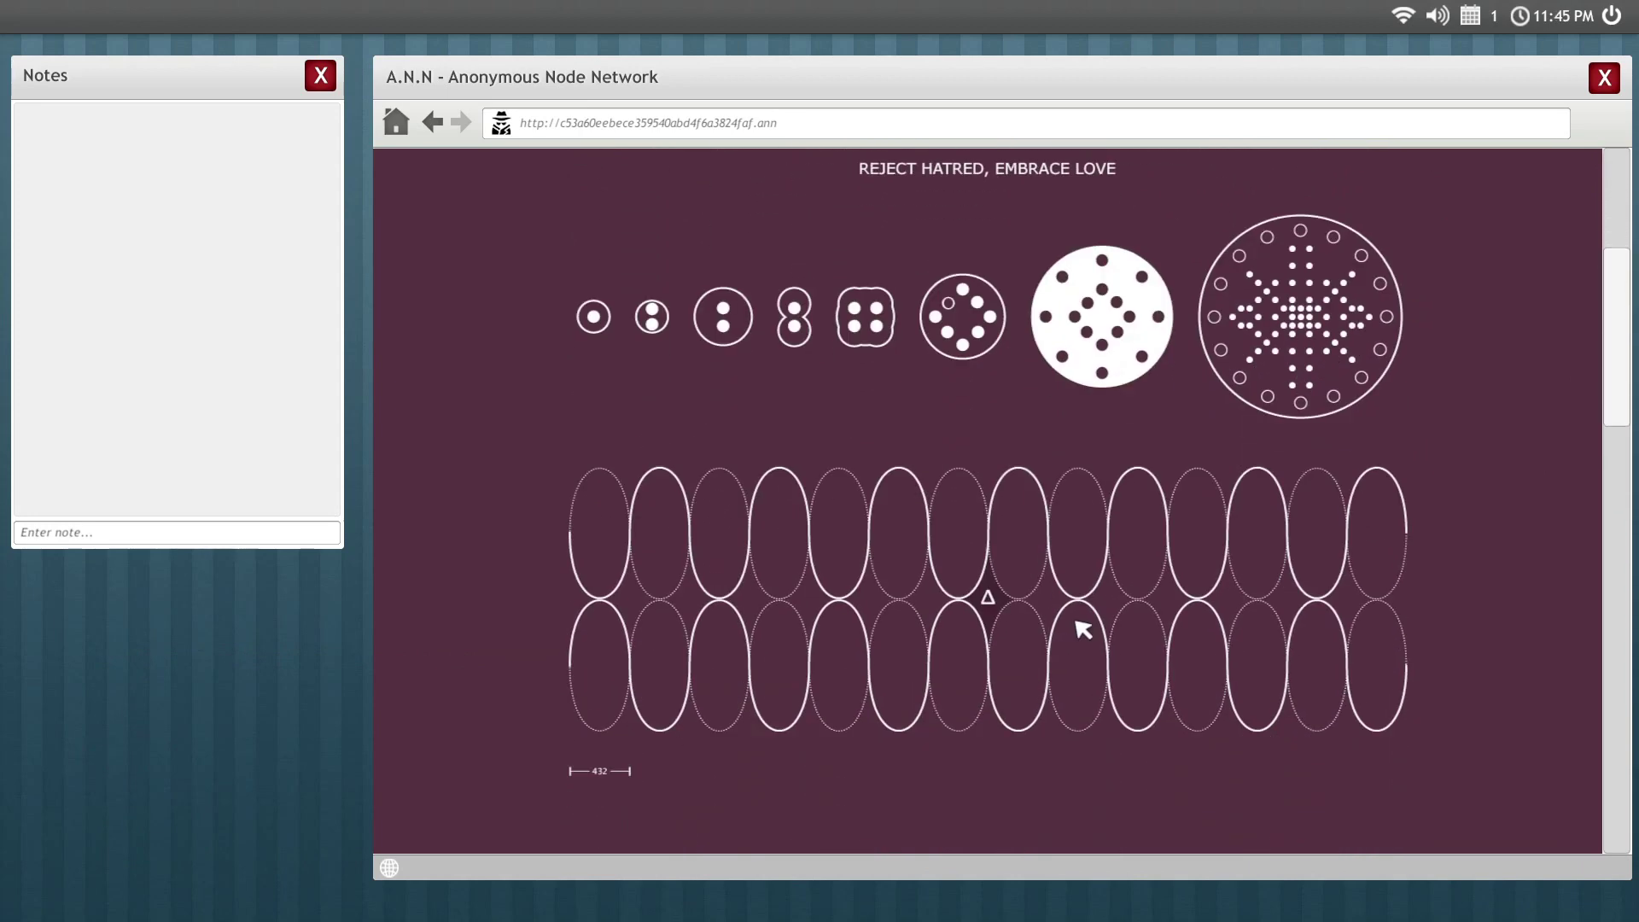
pyautogui.scroll(-1, 981, 560)
pyautogui.scroll(-2, 1032, 611)
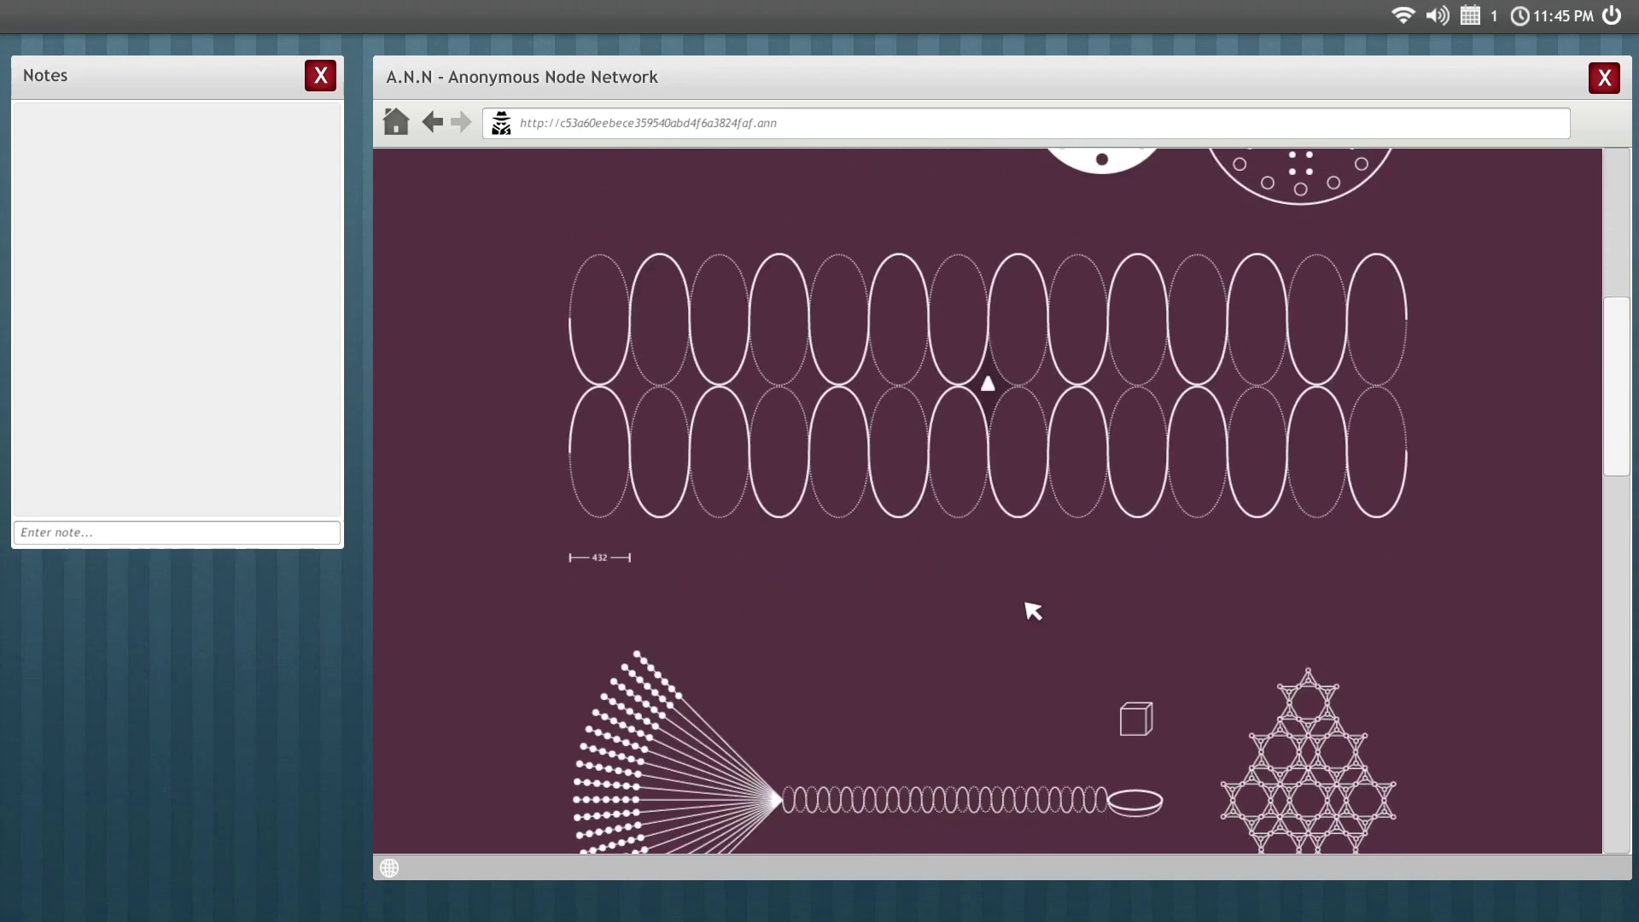
pyautogui.scroll(-2, 1032, 610)
pyautogui.scroll(-5, 1005, 428)
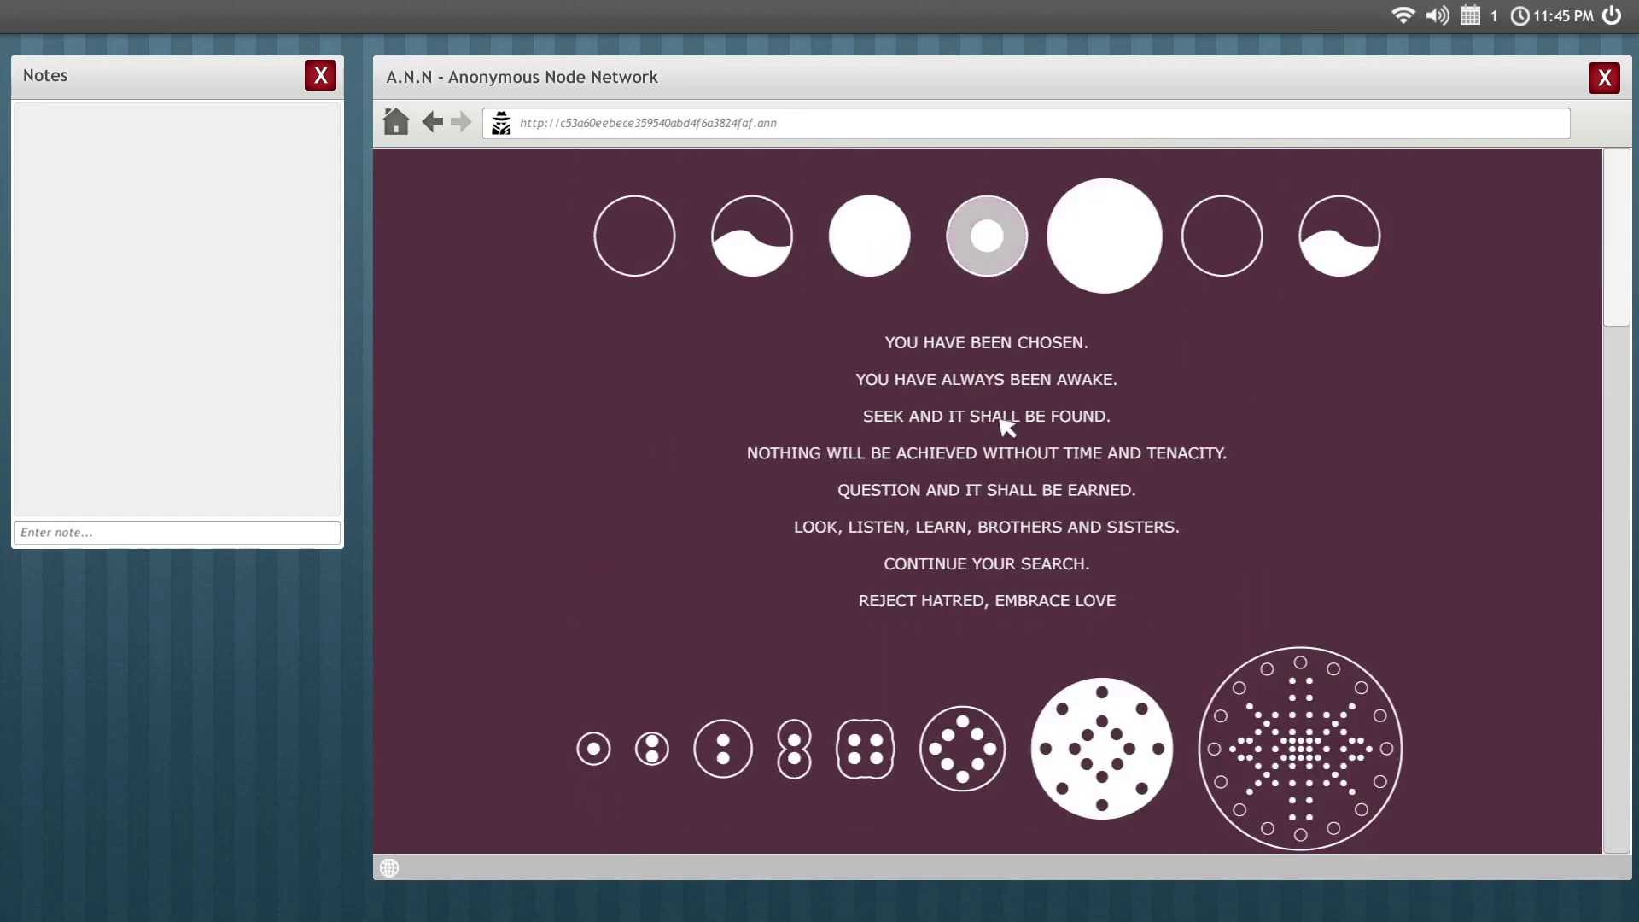
pyautogui.scroll(-3, 950, 740)
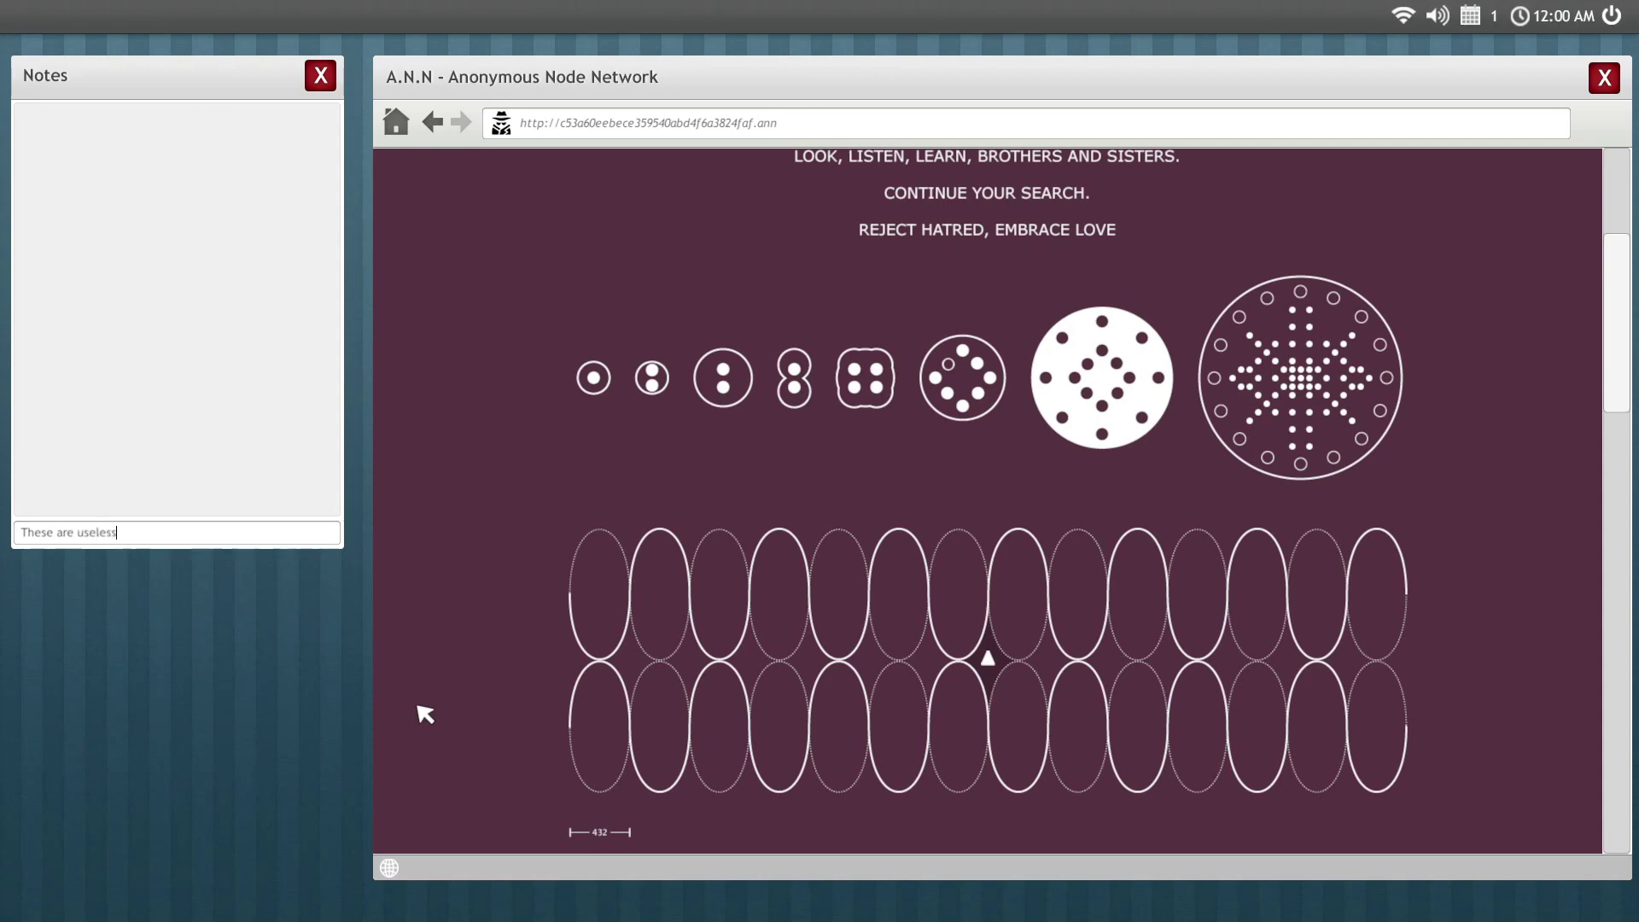
# - Save the 'These are useless' note and explore ChosenAwake down to the hidden .ann link
pyautogui.press('Return')
pyautogui.scroll(-1, 962, 695)
pyautogui.scroll(-3, 1055, 504)
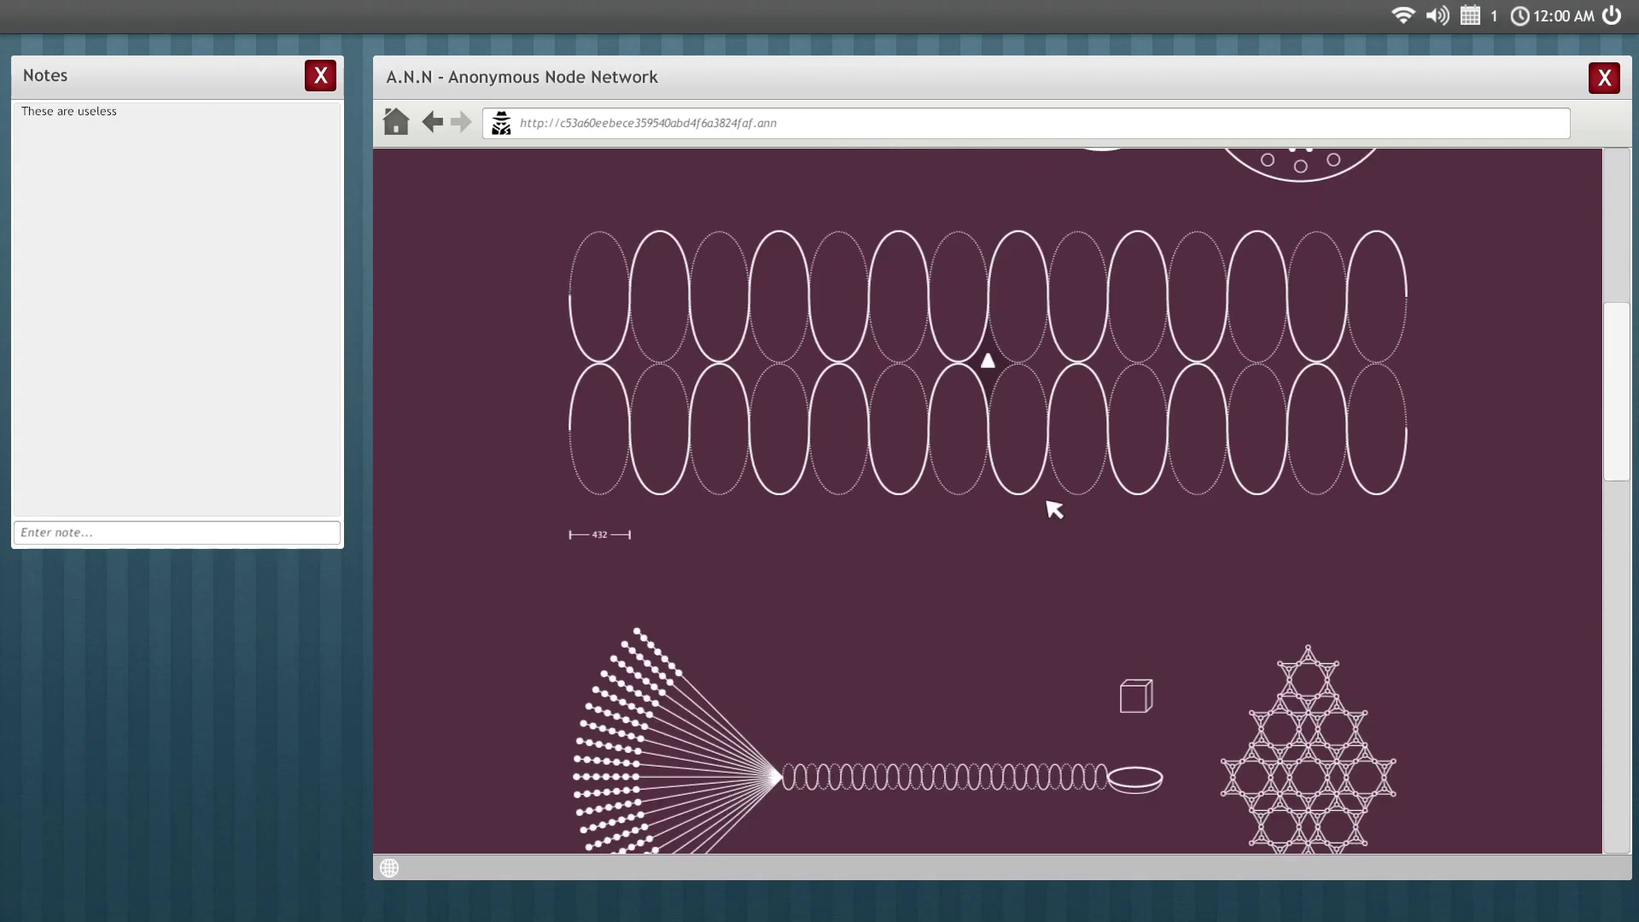
pyautogui.scroll(-3, 1336, 538)
pyautogui.click(1344, 548)
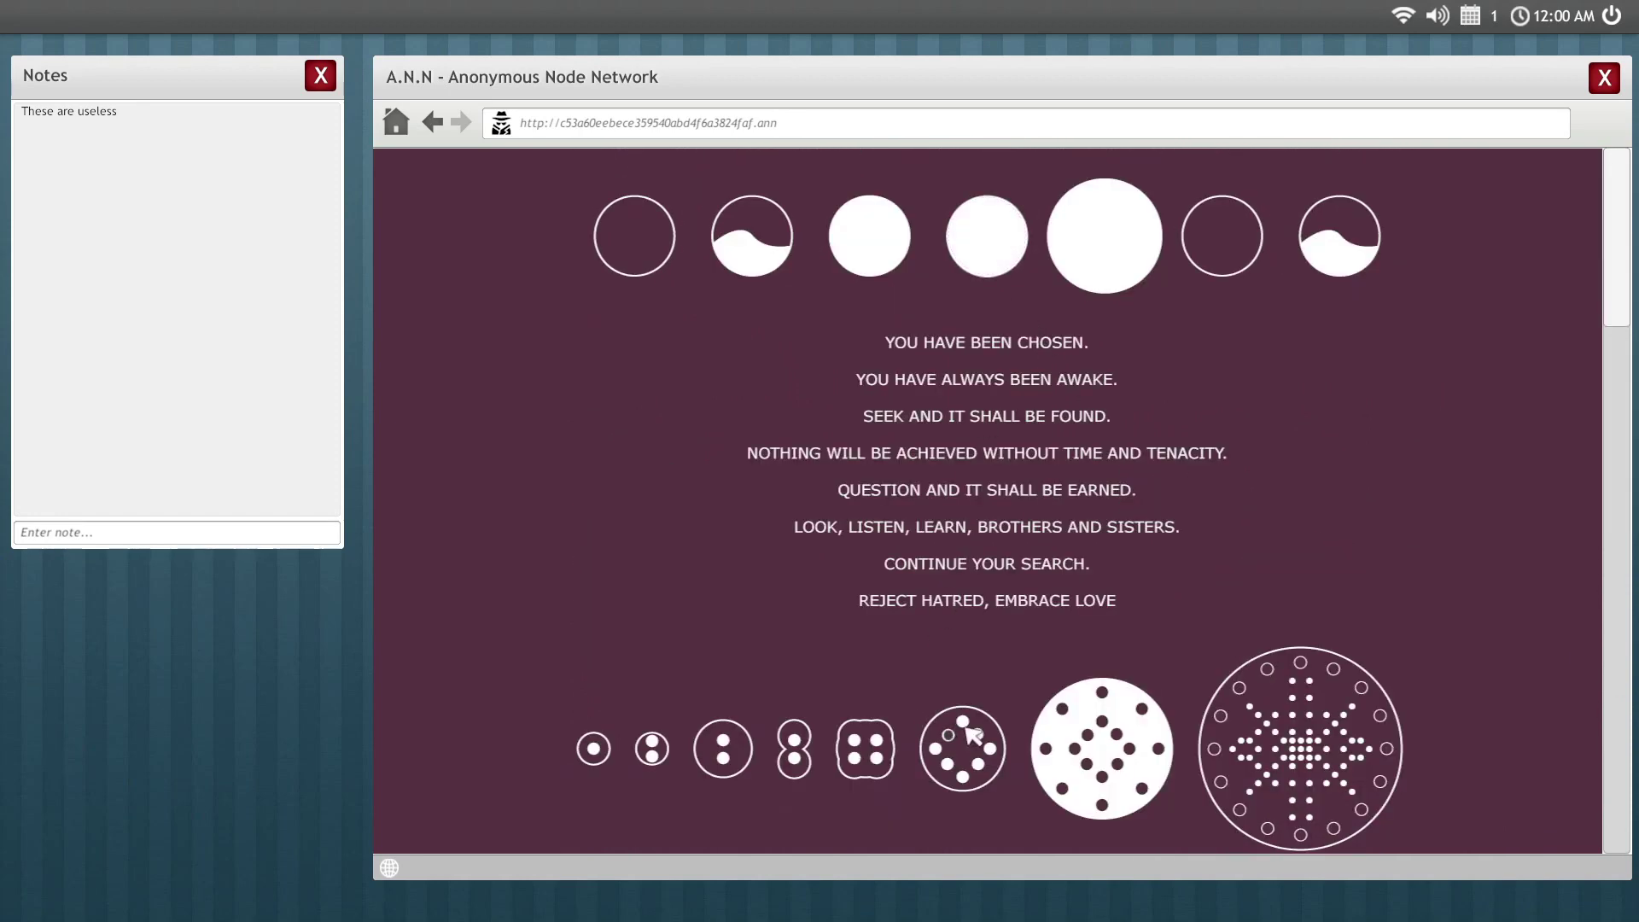
pyautogui.scroll(-2, 970, 734)
pyautogui.scroll(-5, 1024, 555)
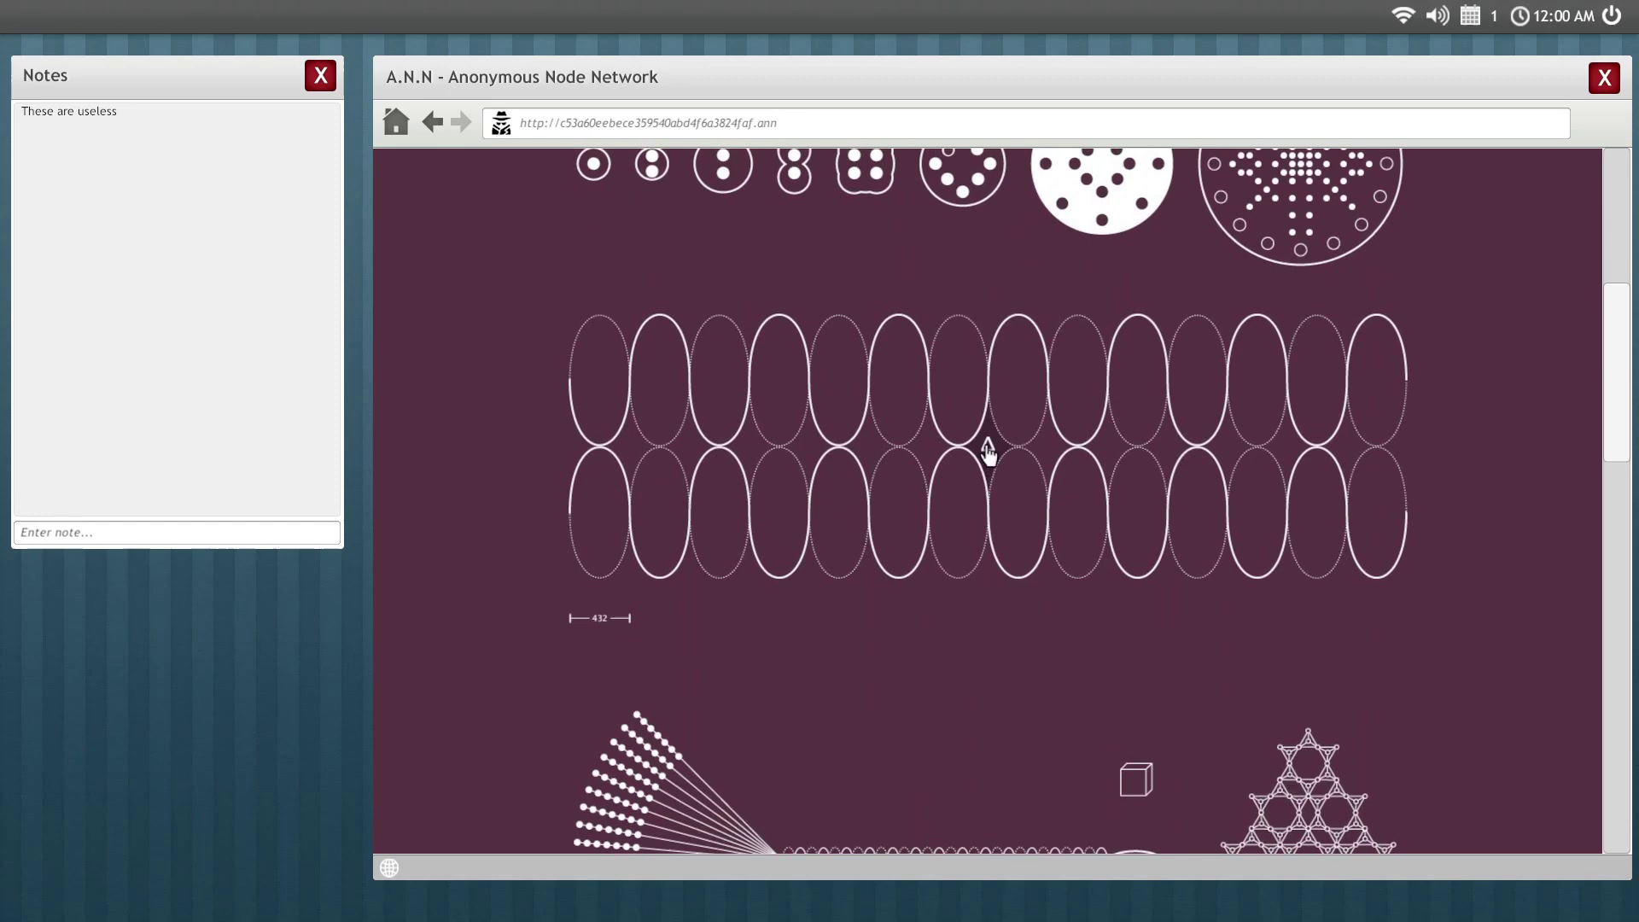
pyautogui.scroll(-3, 1226, 622)
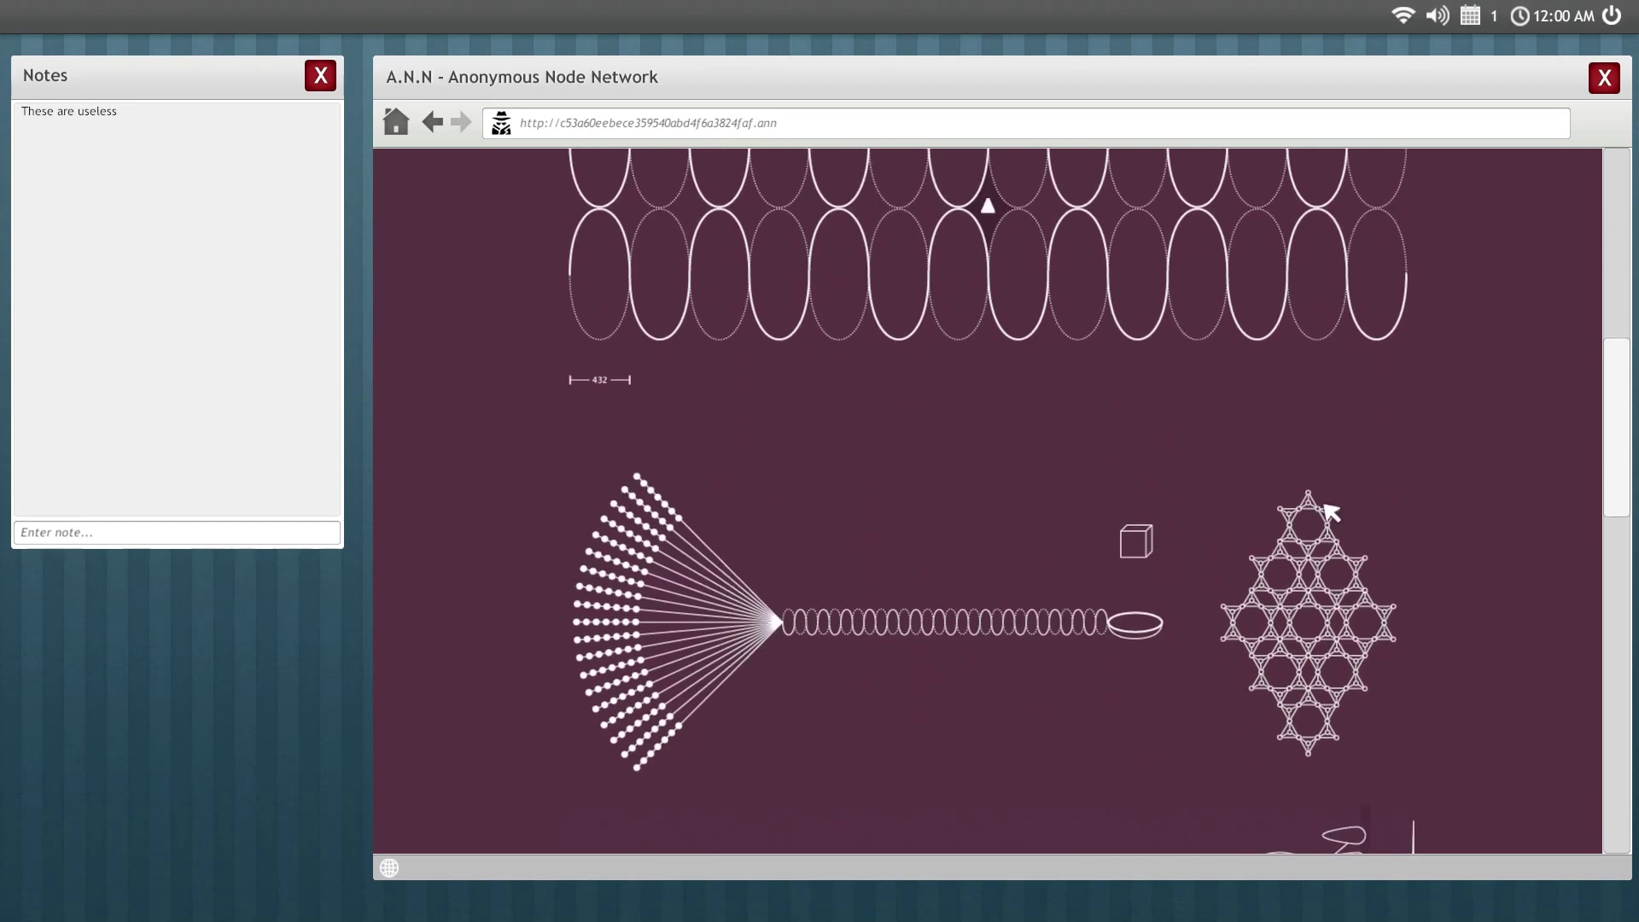
pyautogui.click(1376, 585)
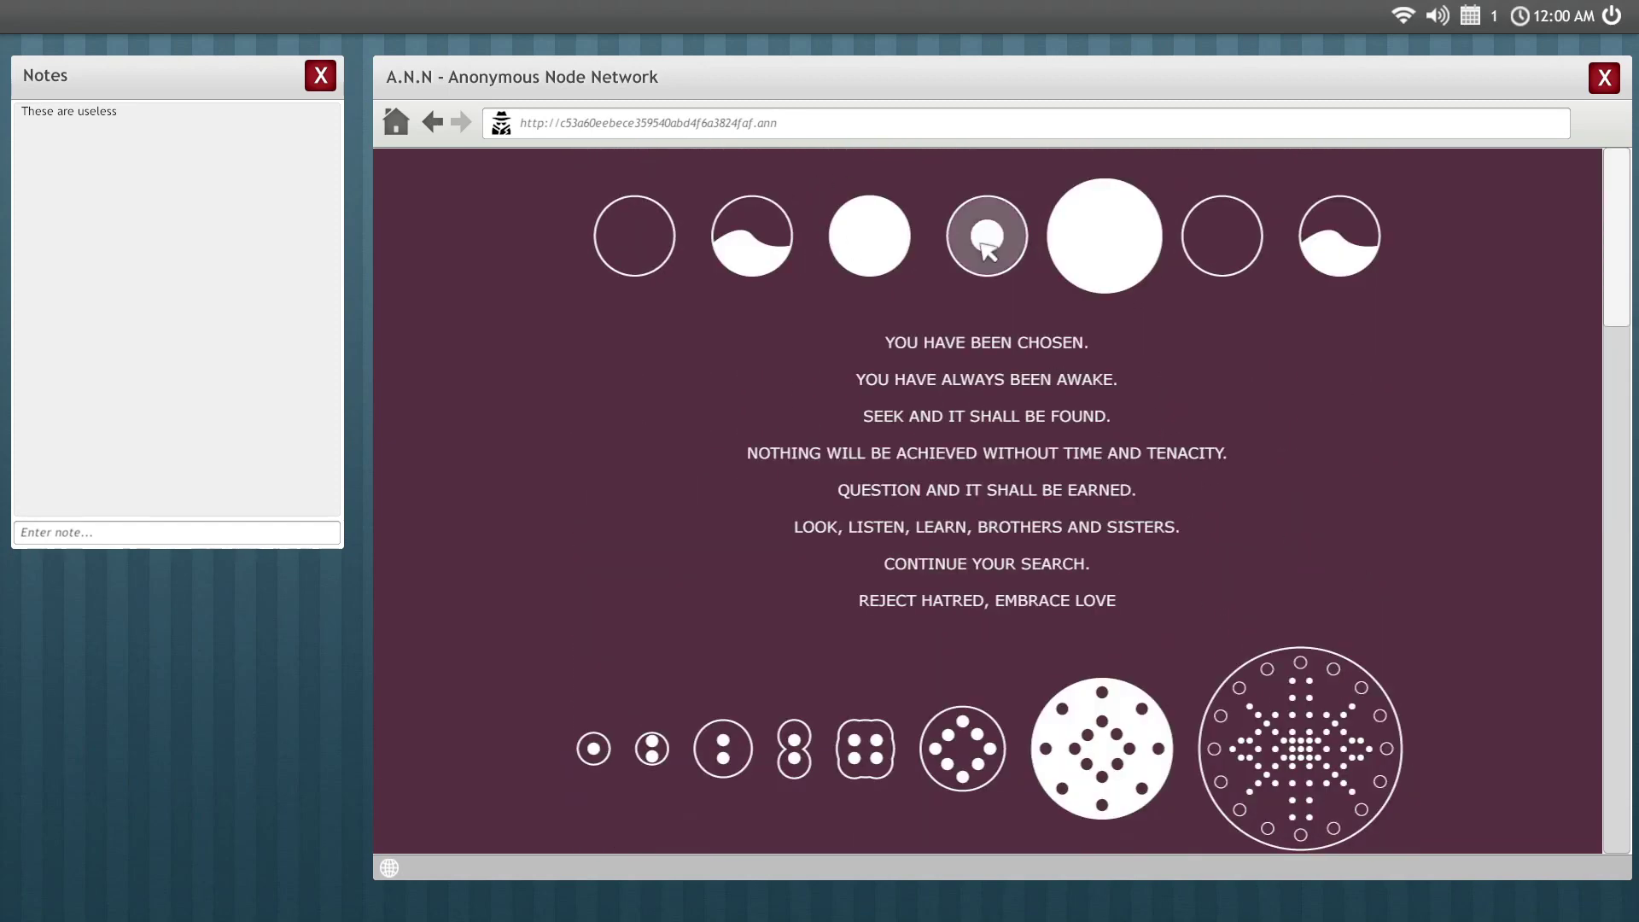
pyautogui.scroll(-5, 1012, 551)
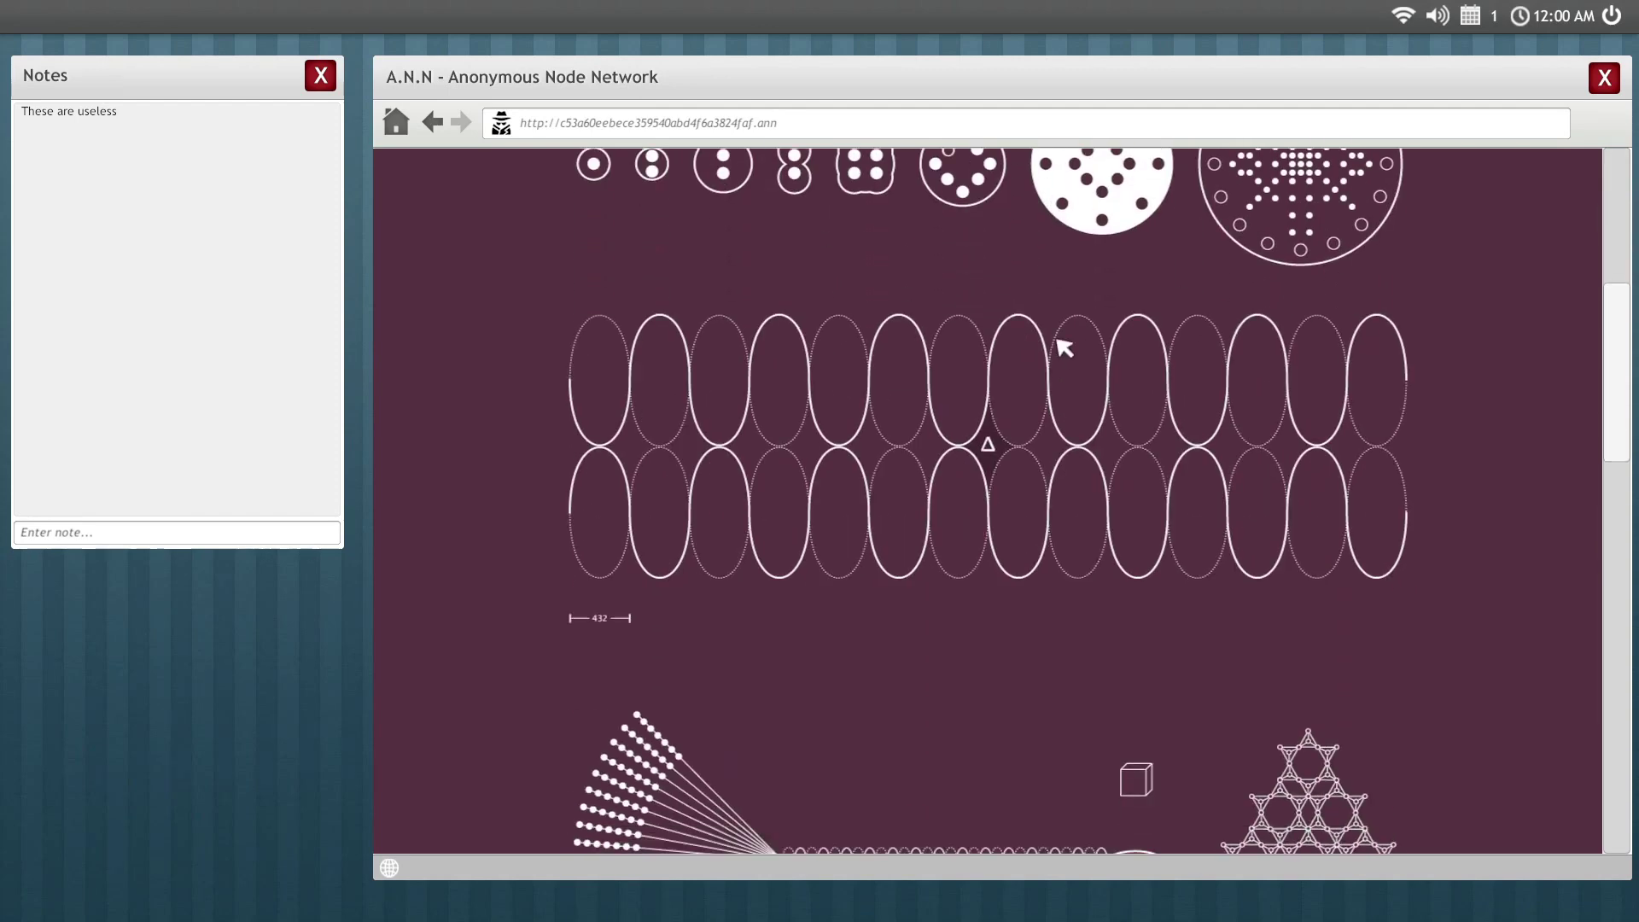
pyautogui.scroll(-1, 1024, 365)
pyautogui.scroll(-2, 1115, 372)
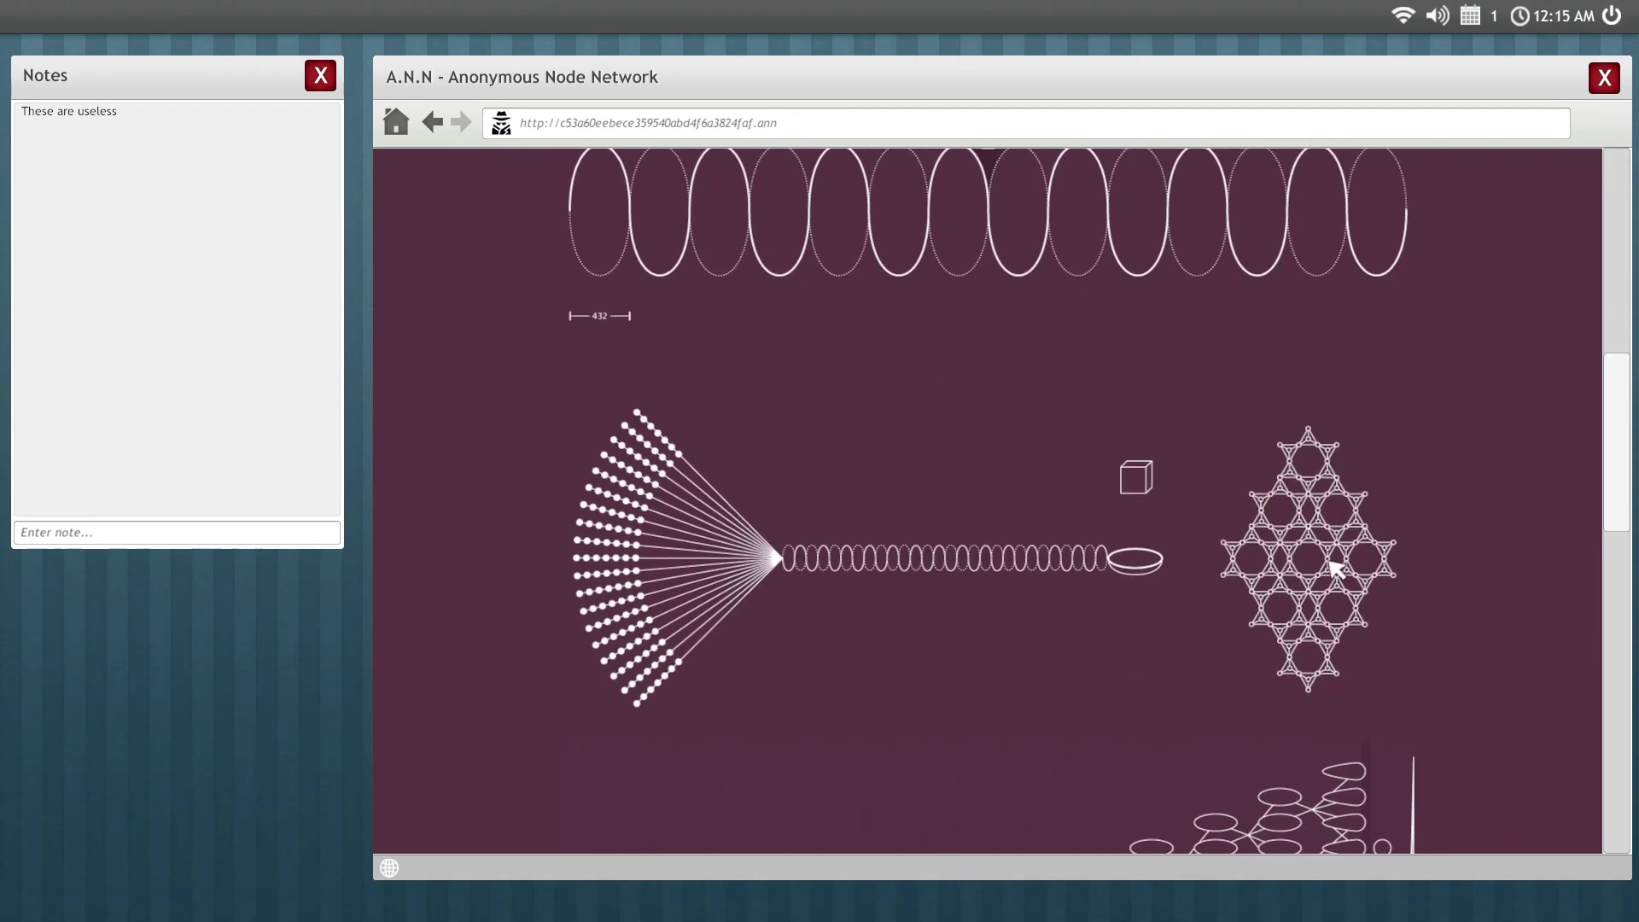
pyautogui.click(1335, 568)
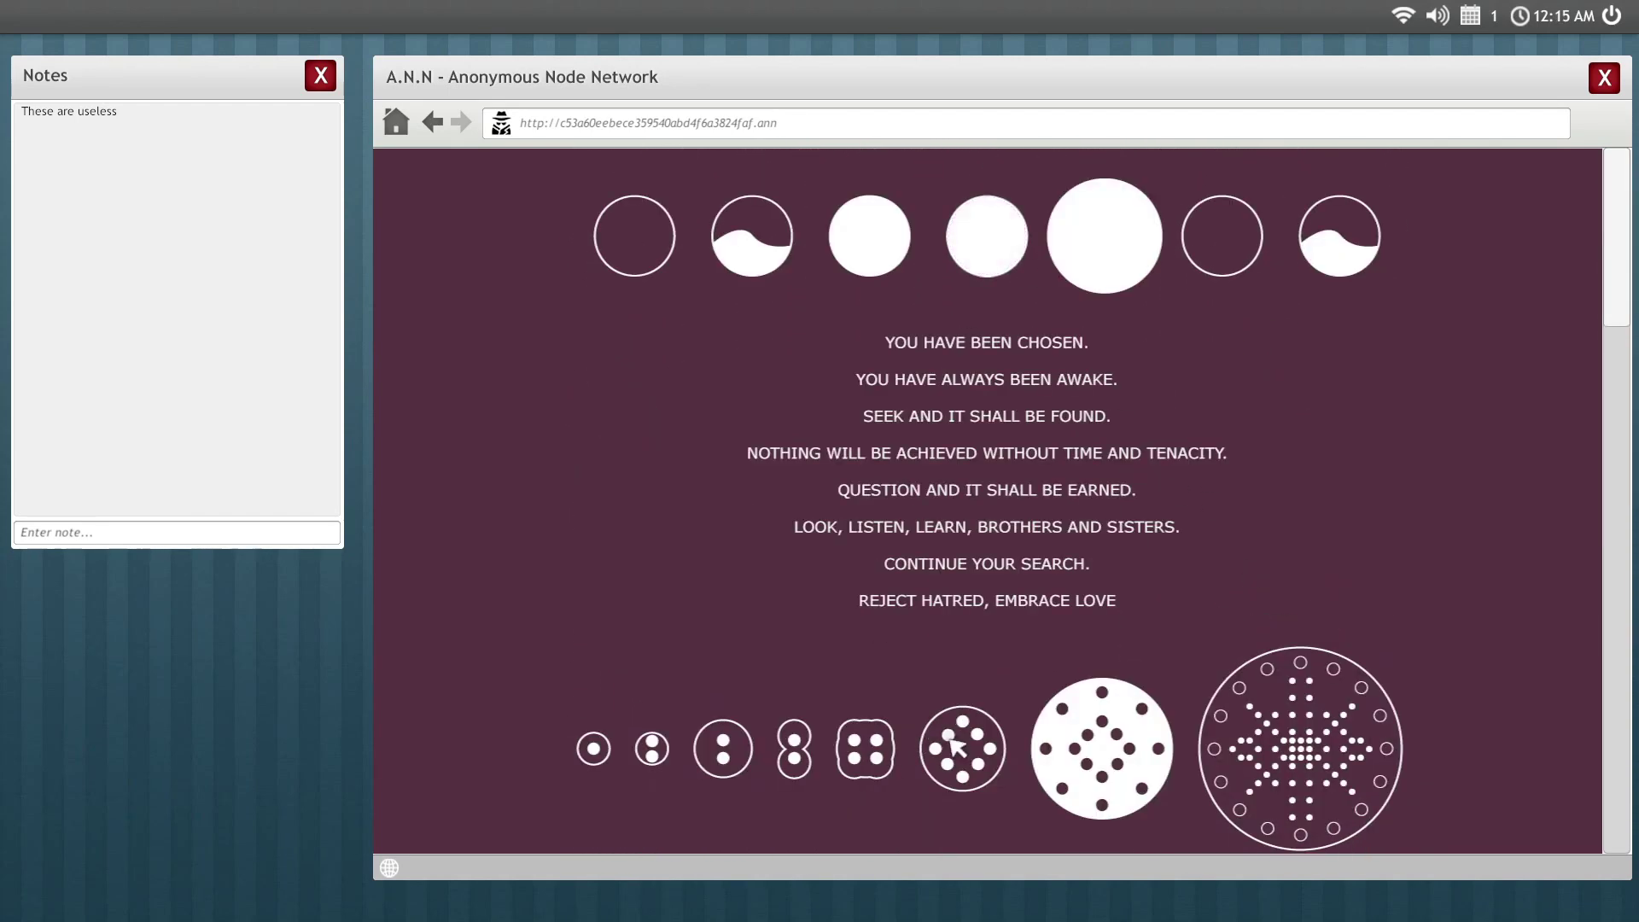
pyautogui.scroll(-5, 955, 745)
pyautogui.scroll(-2, 1095, 391)
pyautogui.scroll(1, 991, 479)
pyautogui.scroll(1, 1033, 578)
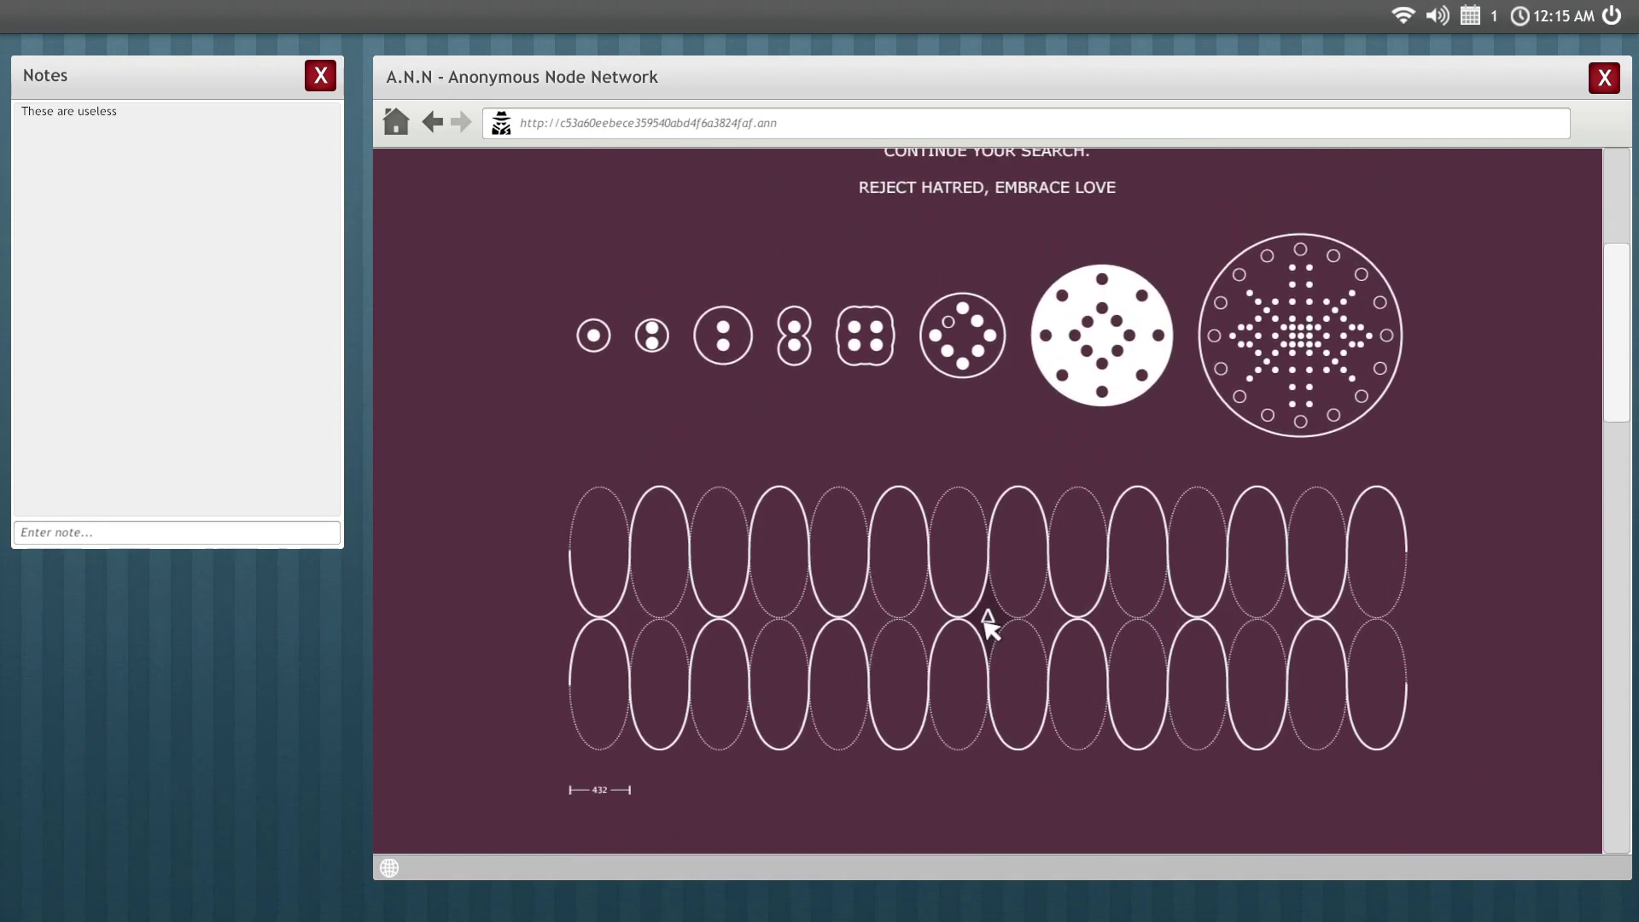
pyautogui.scroll(-5, 1152, 628)
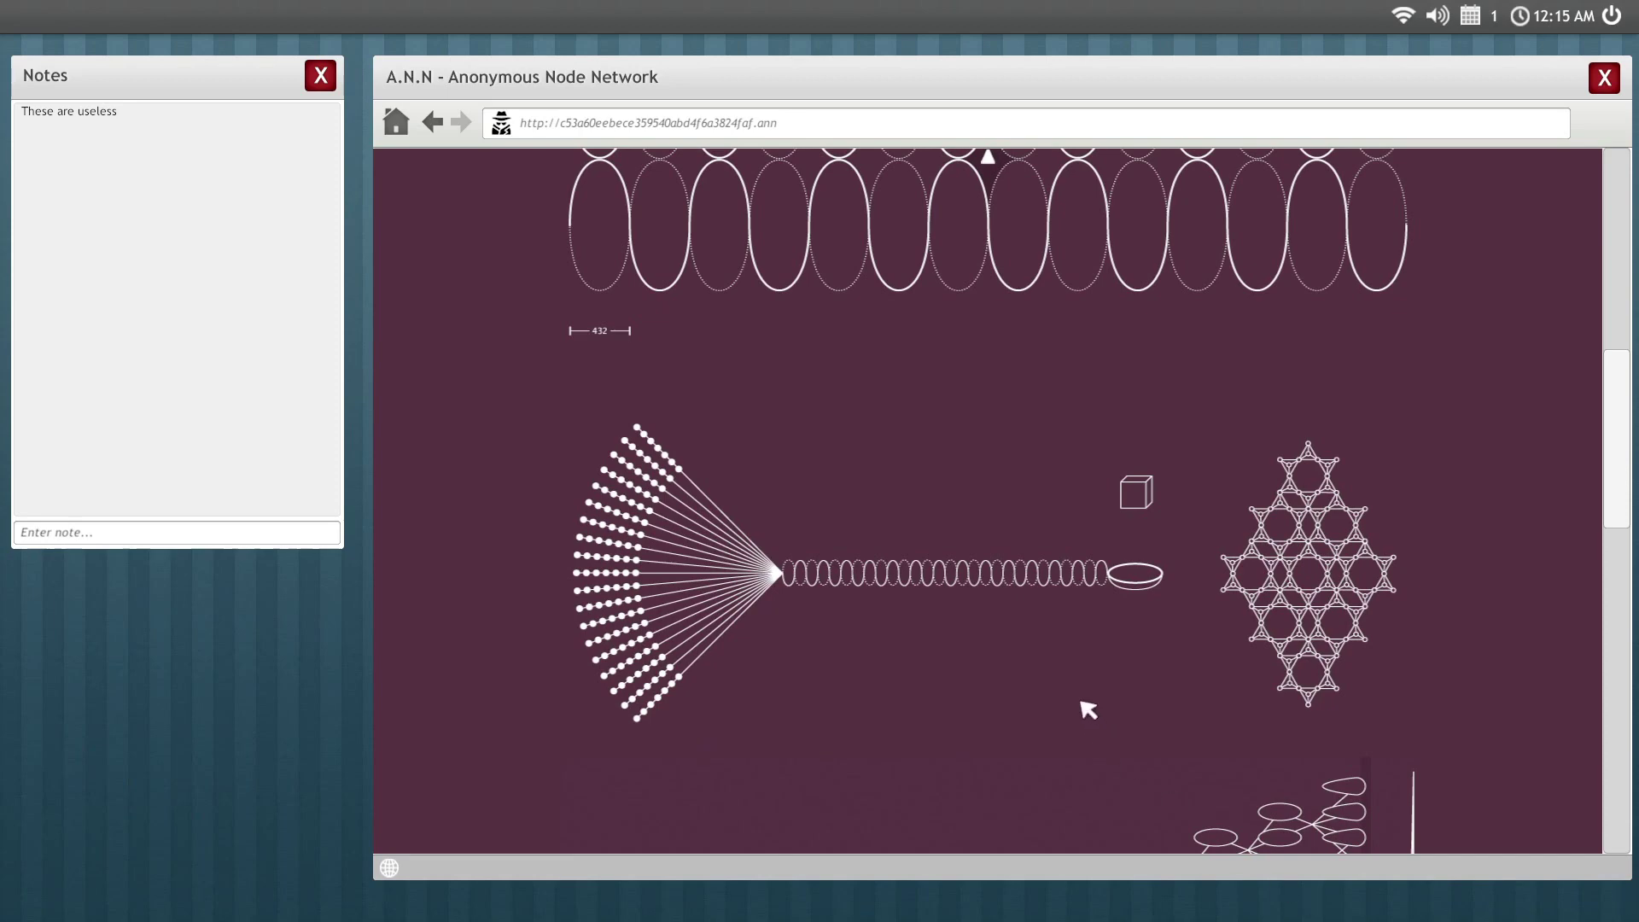
pyautogui.scroll(-2, 1087, 710)
pyautogui.scroll(2, 1025, 487)
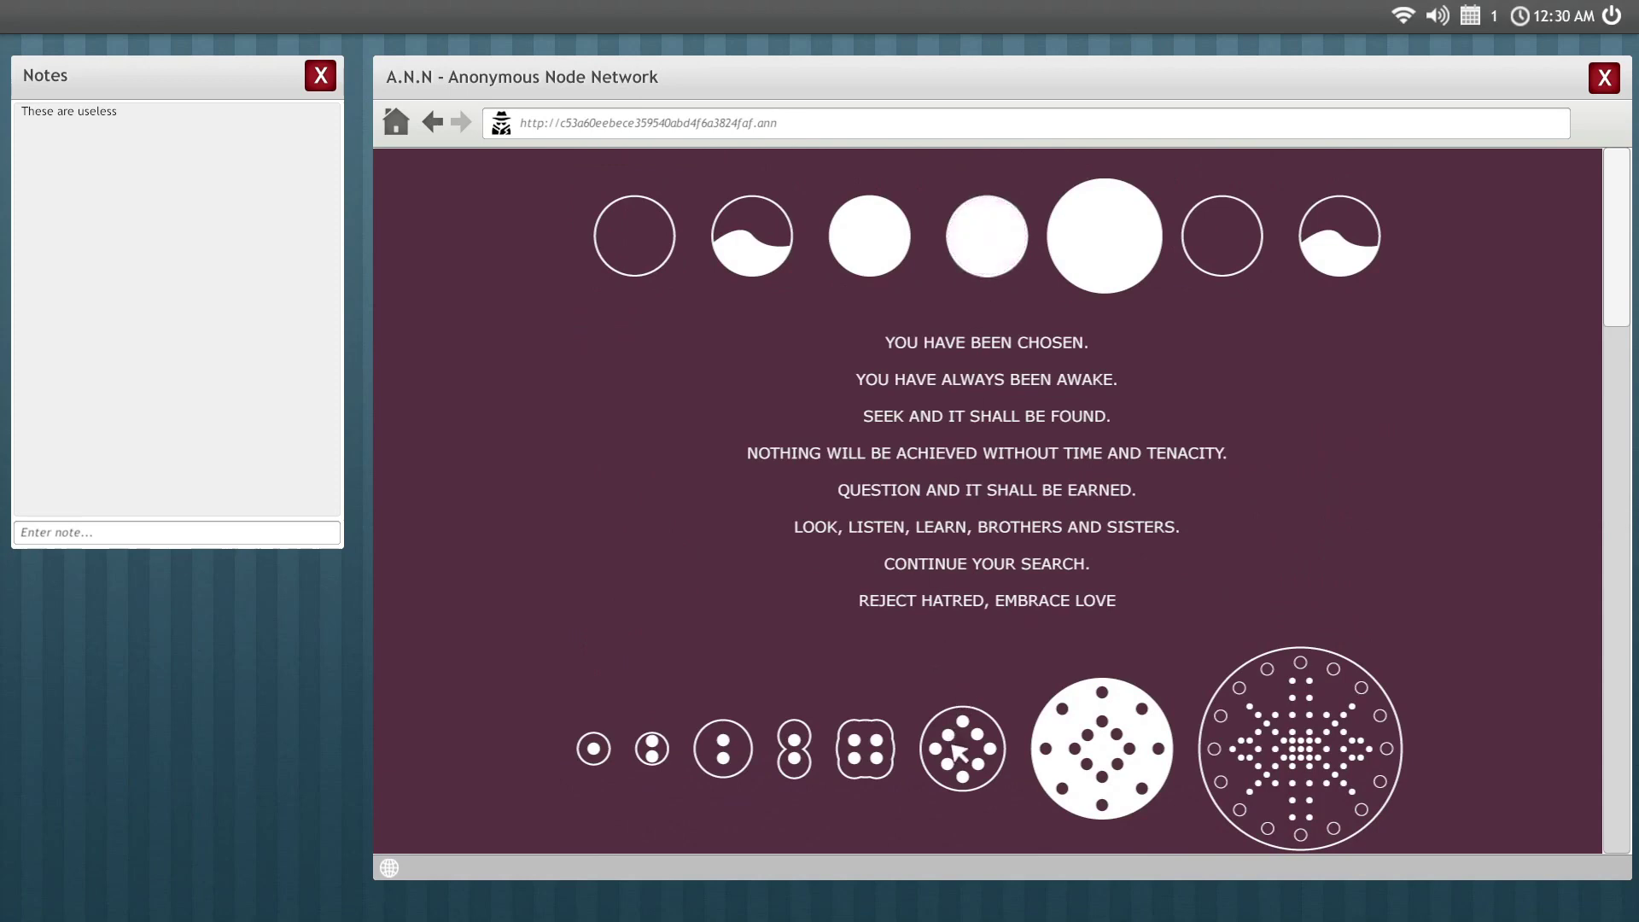
pyautogui.scroll(-5, 954, 747)
pyautogui.scroll(1, 1084, 410)
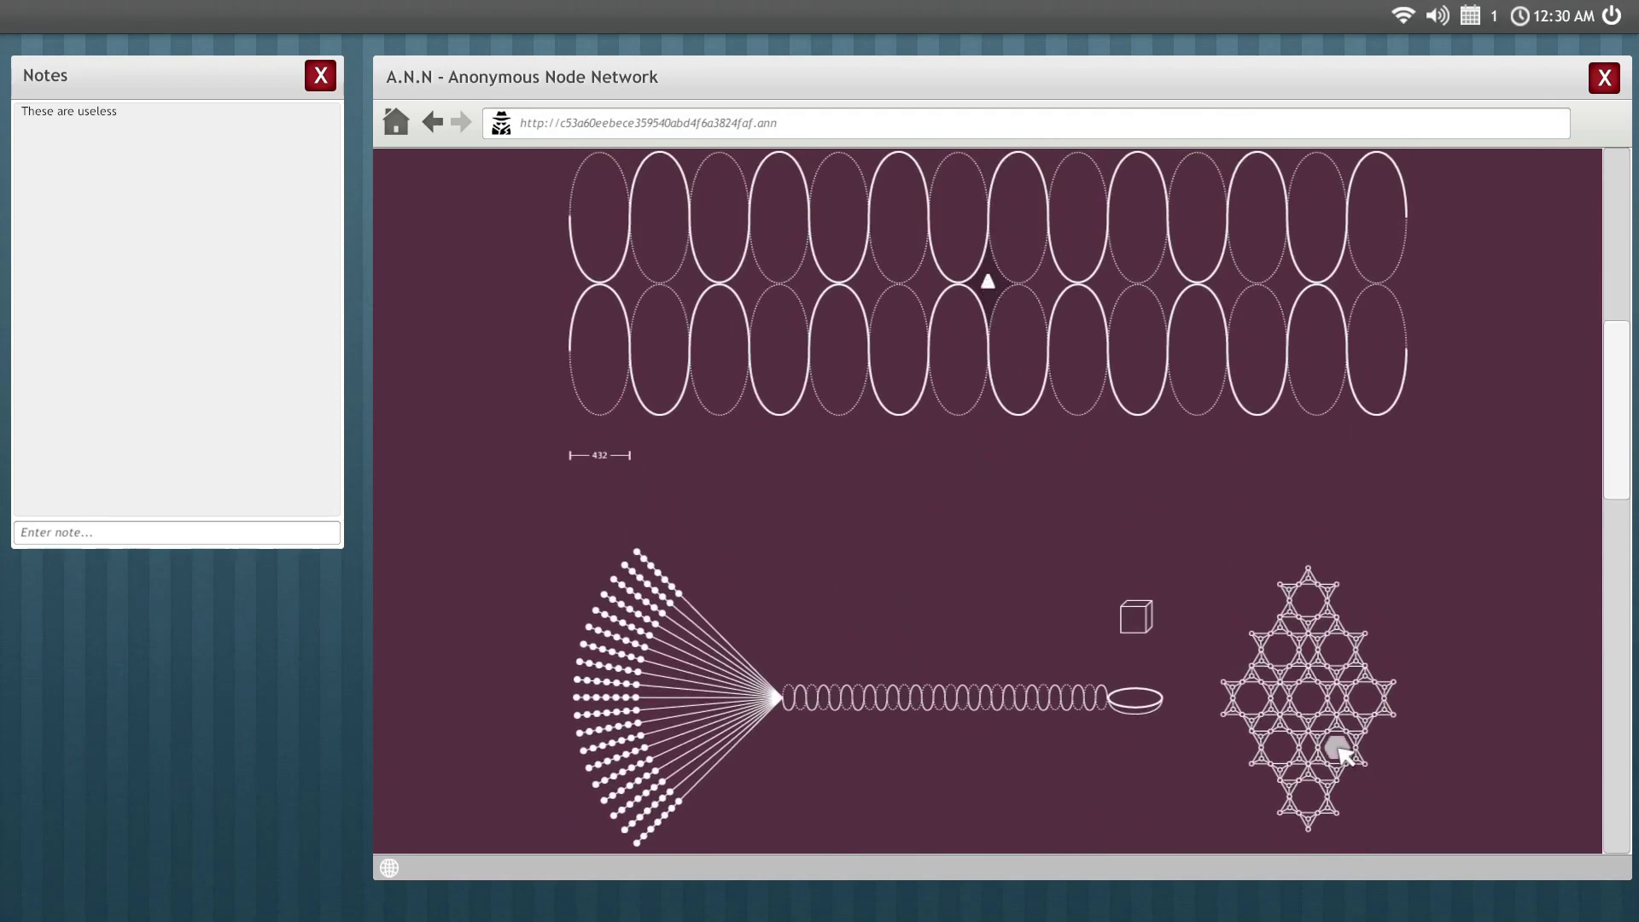
pyautogui.scroll(-3, 1058, 396)
pyautogui.scroll(-3, 1032, 355)
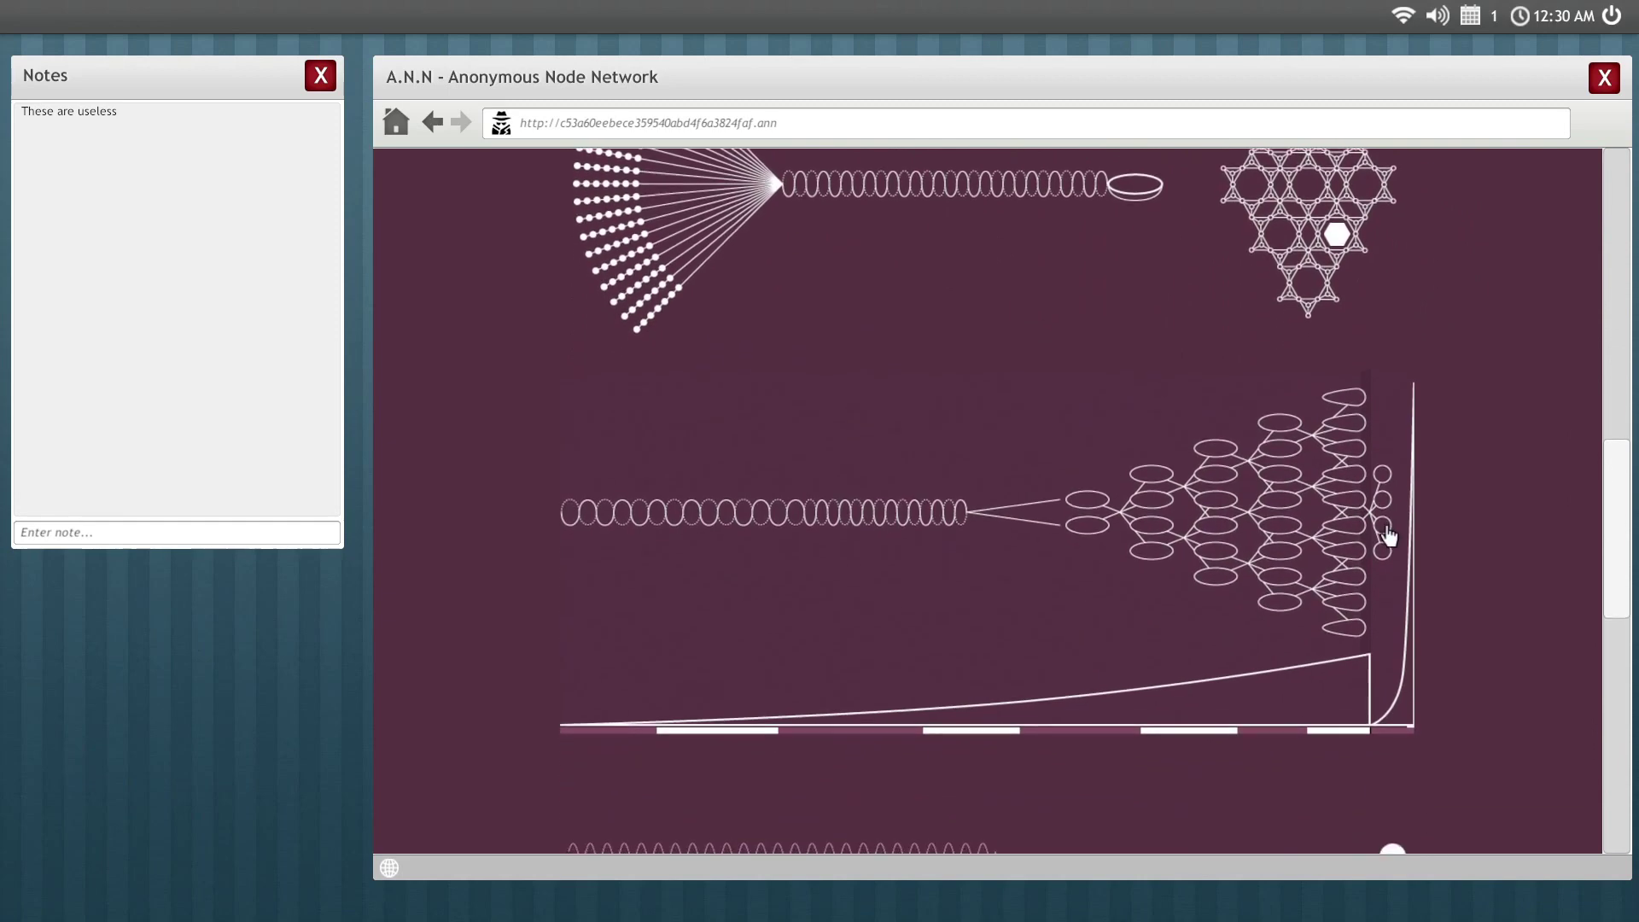
pyautogui.scroll(-3, 1319, 462)
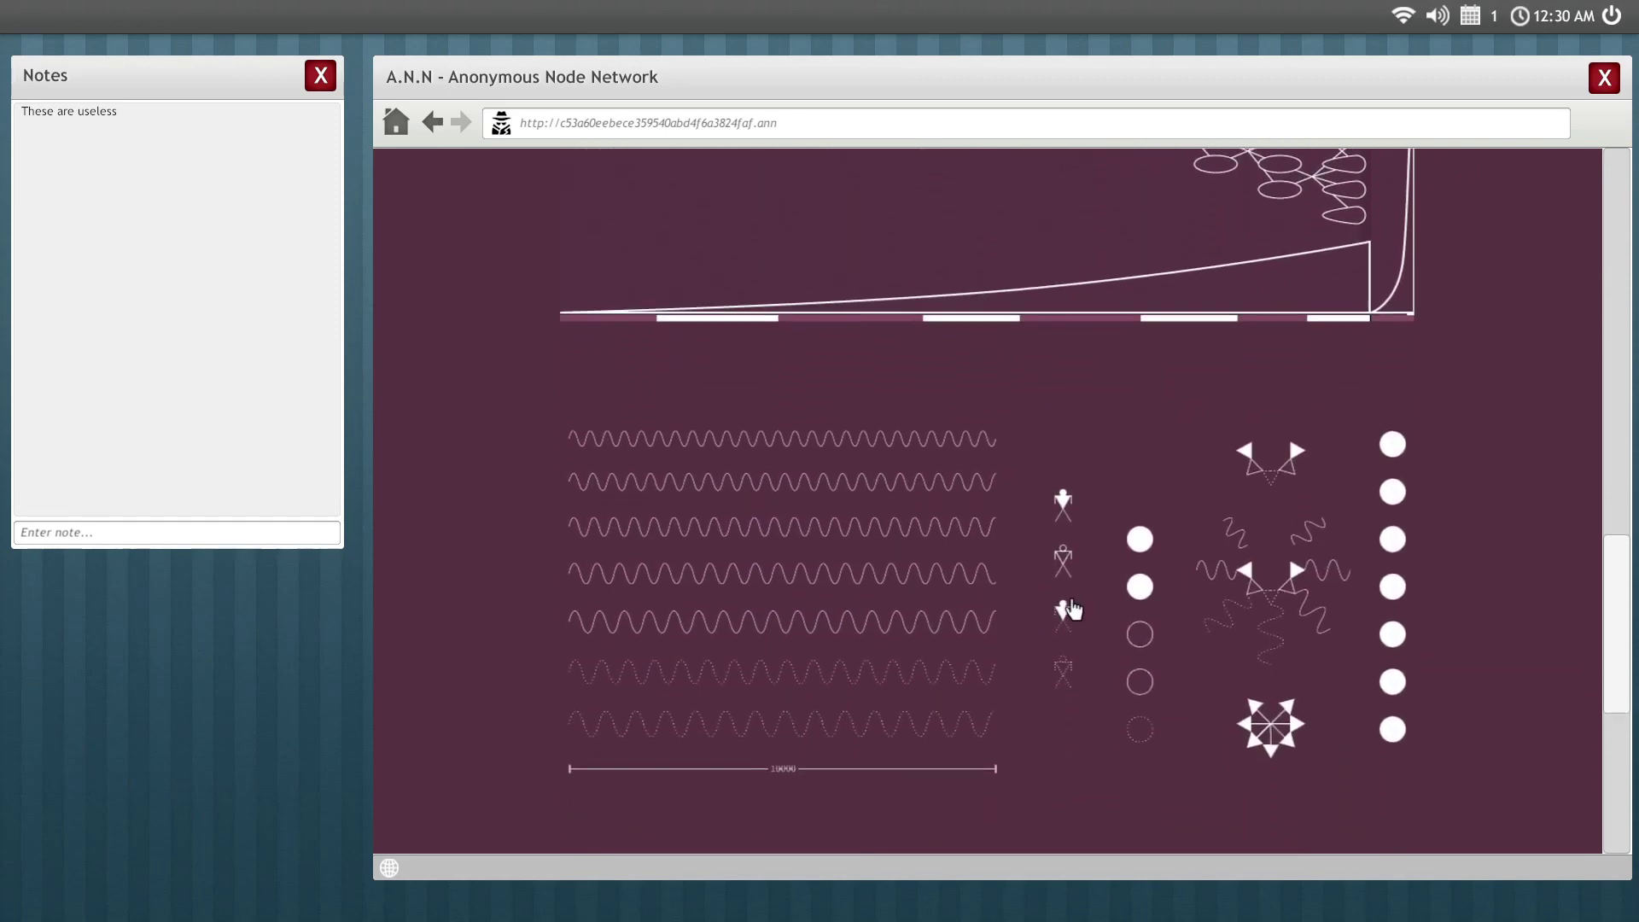
pyautogui.scroll(-3, 1088, 577)
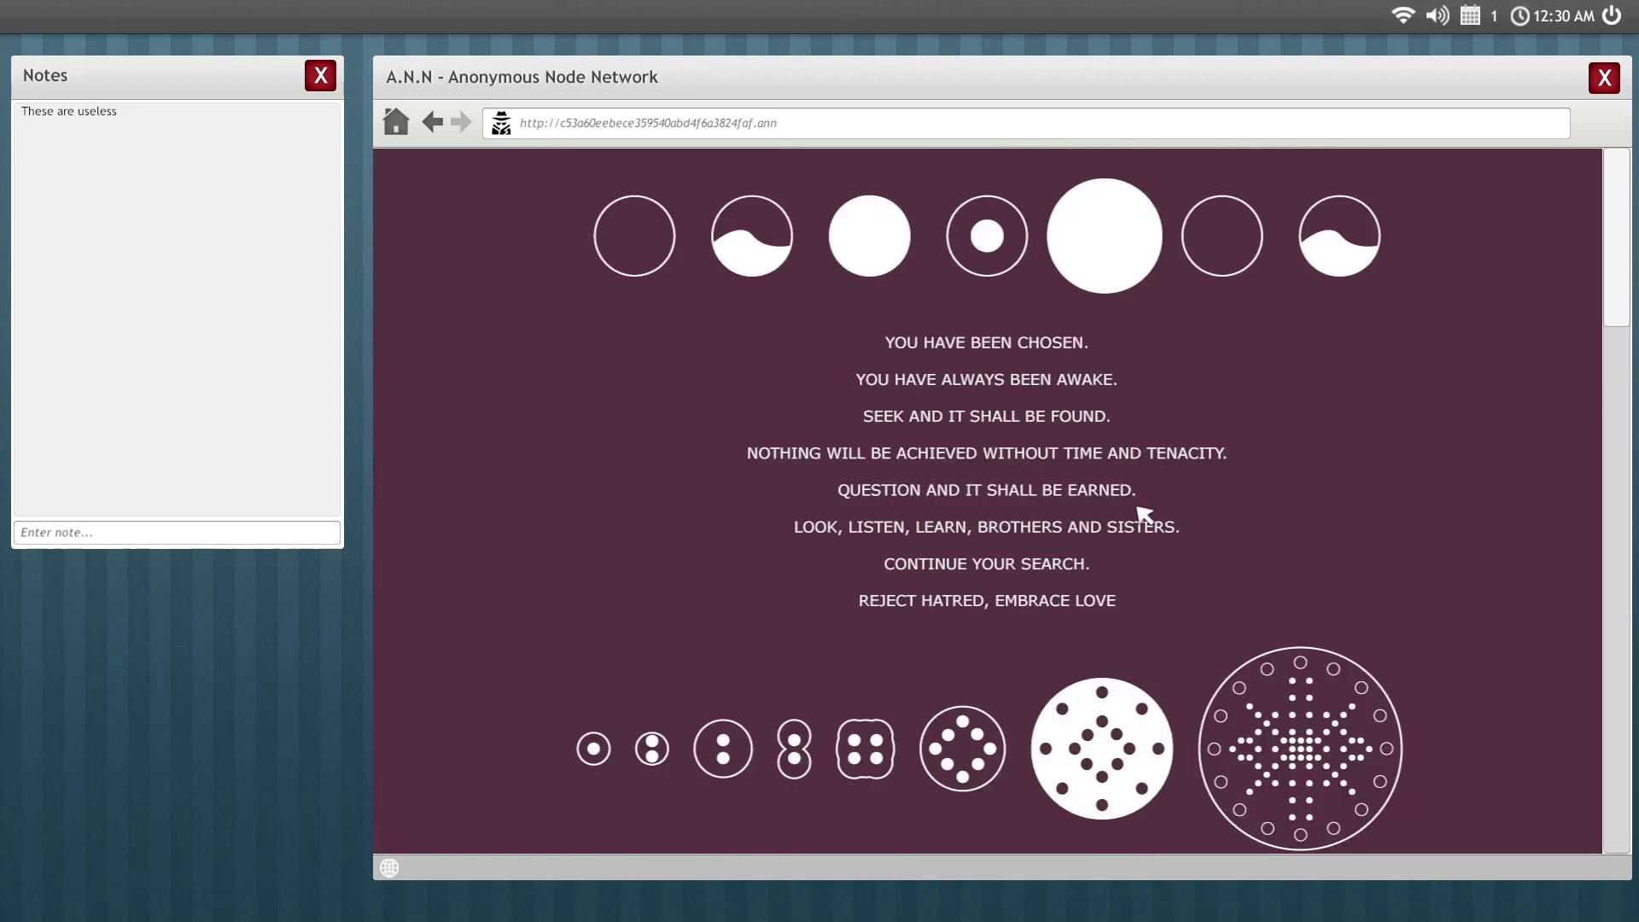
pyautogui.scroll(-3, 951, 743)
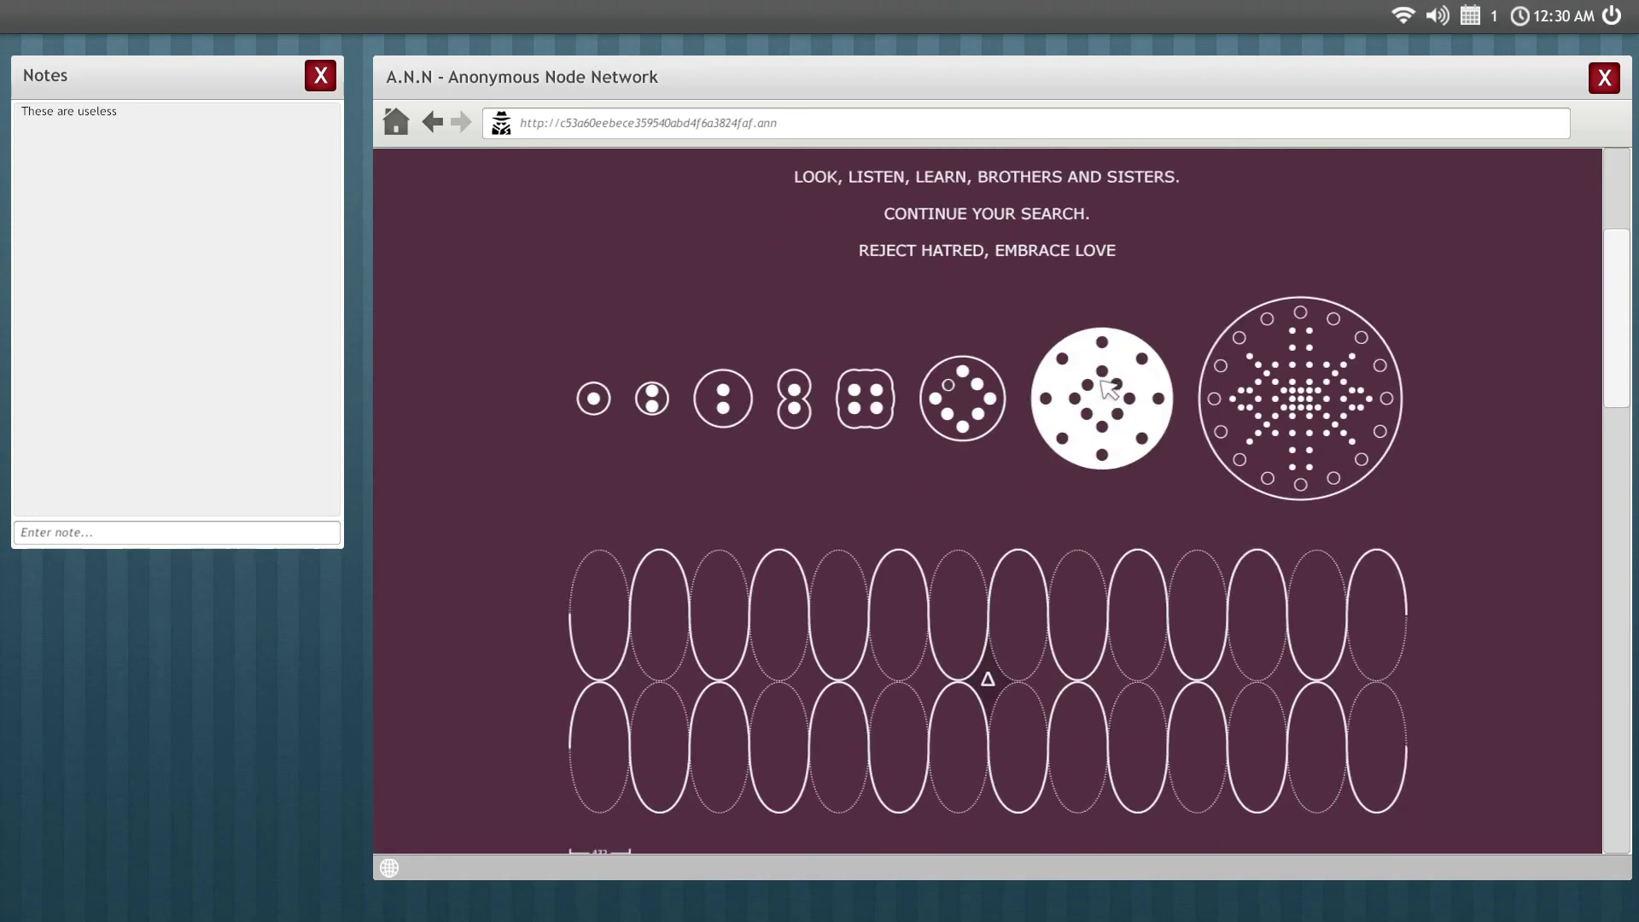
pyautogui.scroll(-3, 1233, 370)
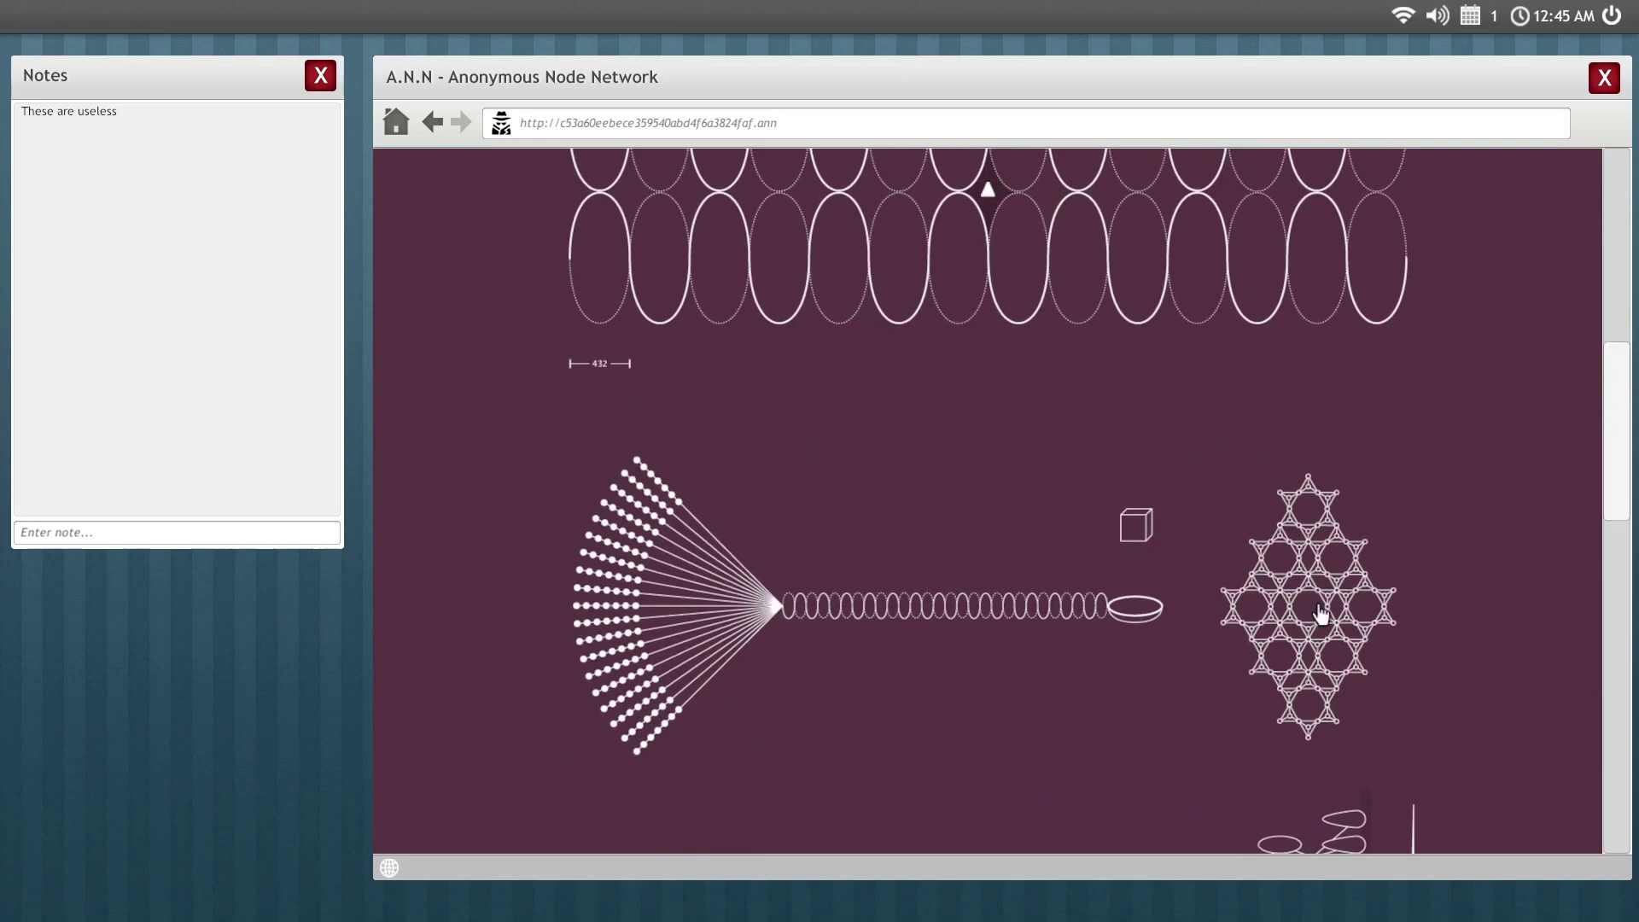
pyautogui.scroll(-3, 1164, 300)
pyautogui.scroll(-2, 1230, 365)
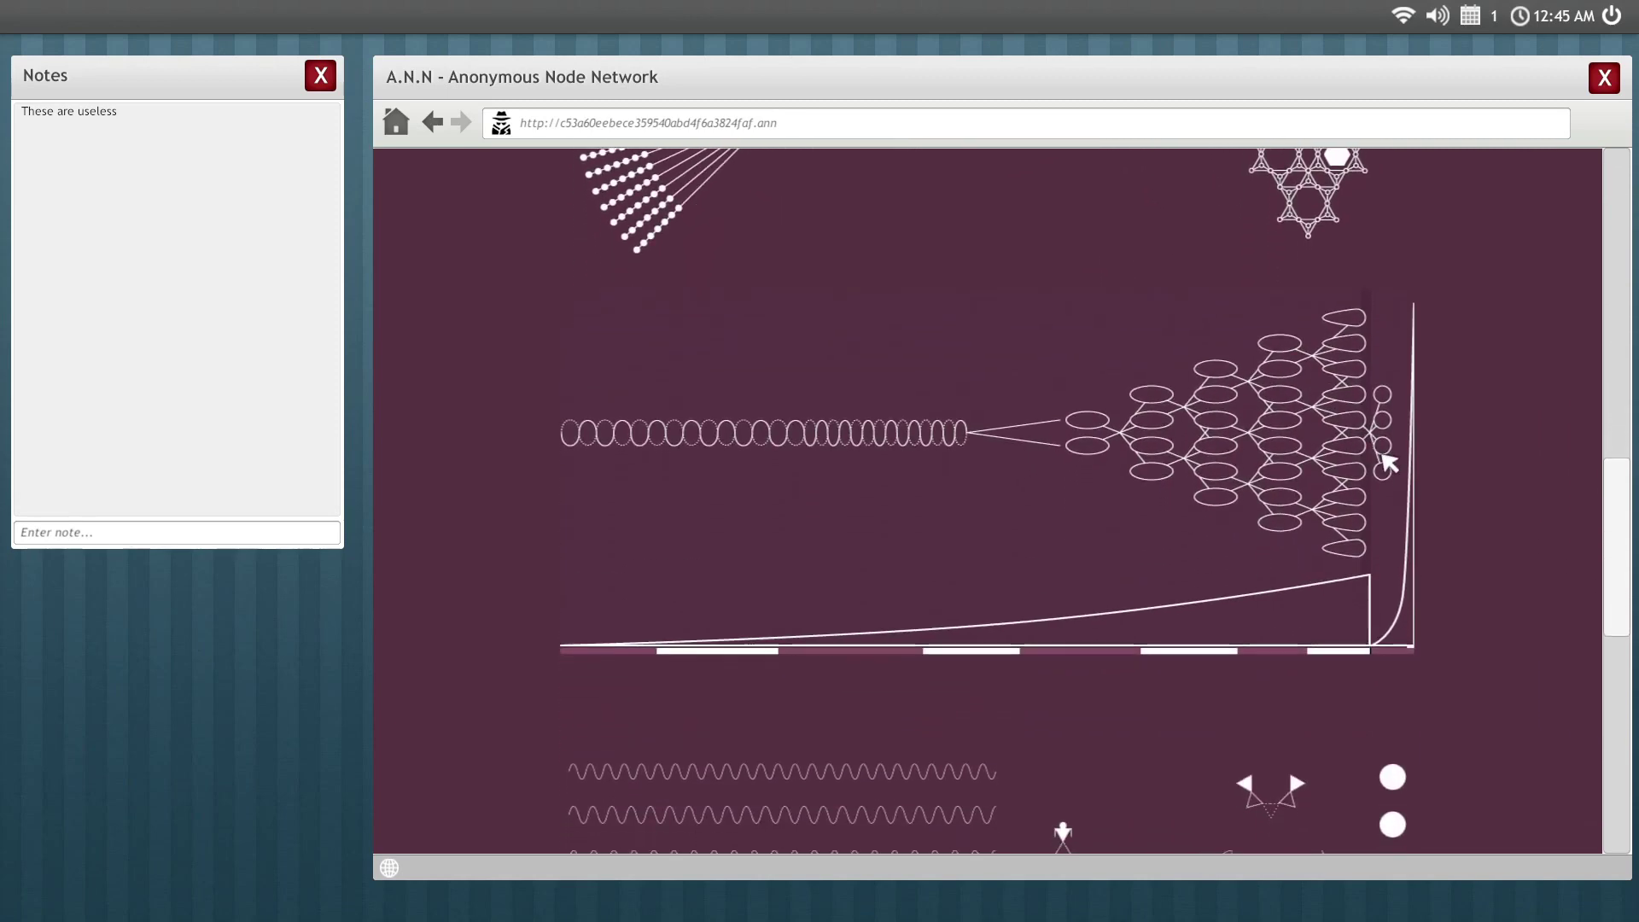
pyautogui.scroll(-2, 1344, 467)
pyautogui.scroll(-1, 1097, 585)
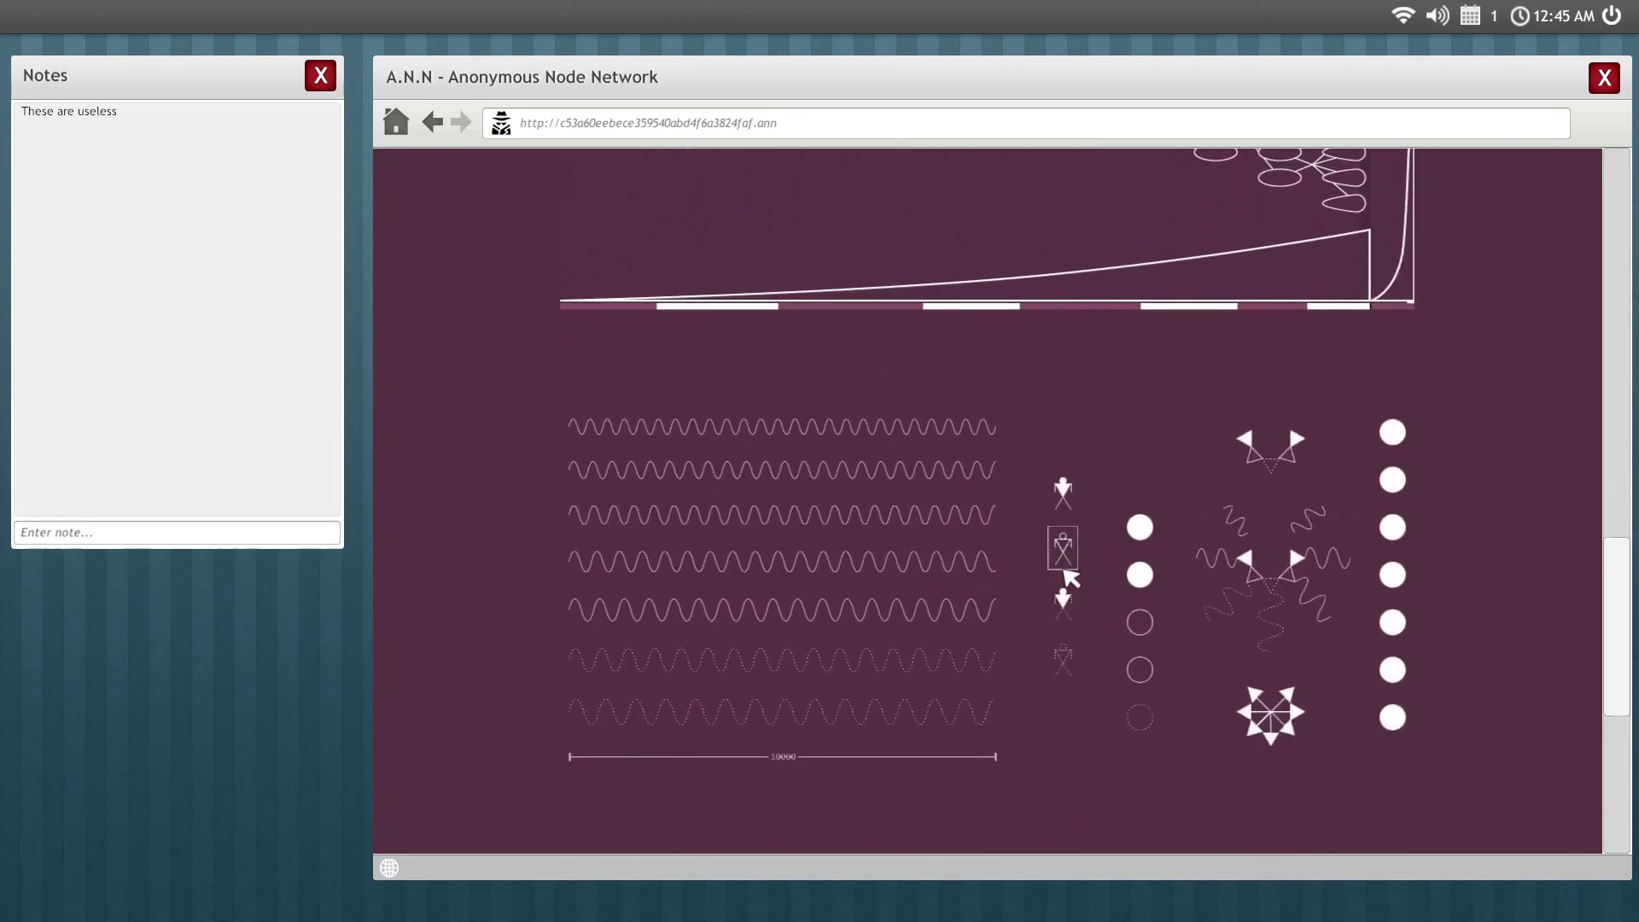
pyautogui.scroll(-4, 1062, 556)
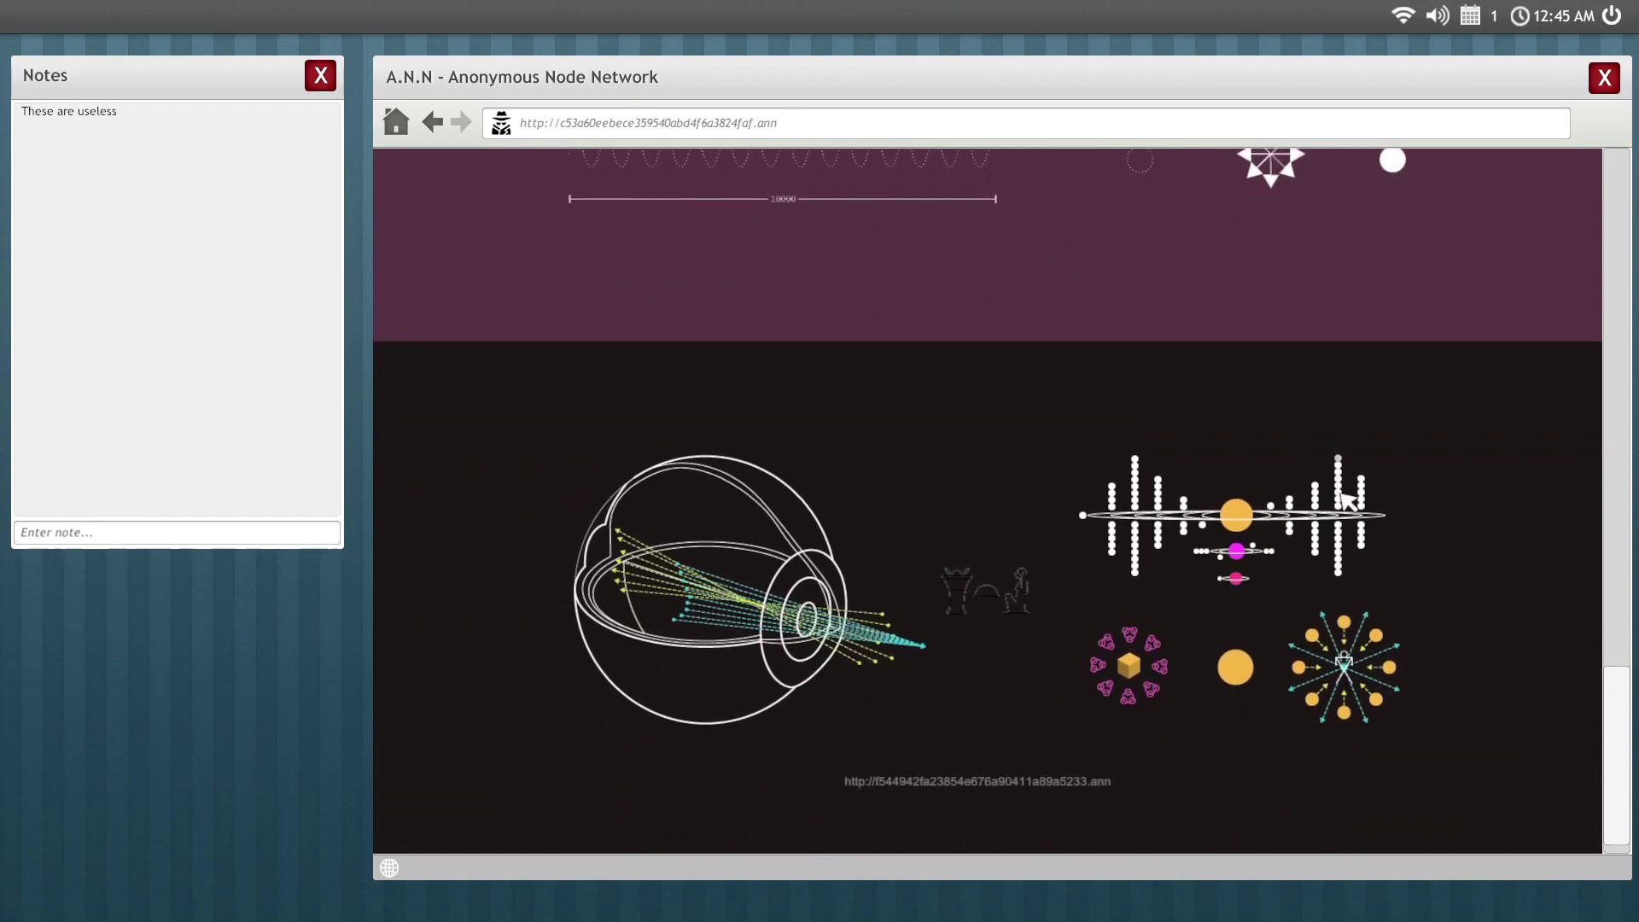
pyautogui.scroll(-1, 1017, 795)
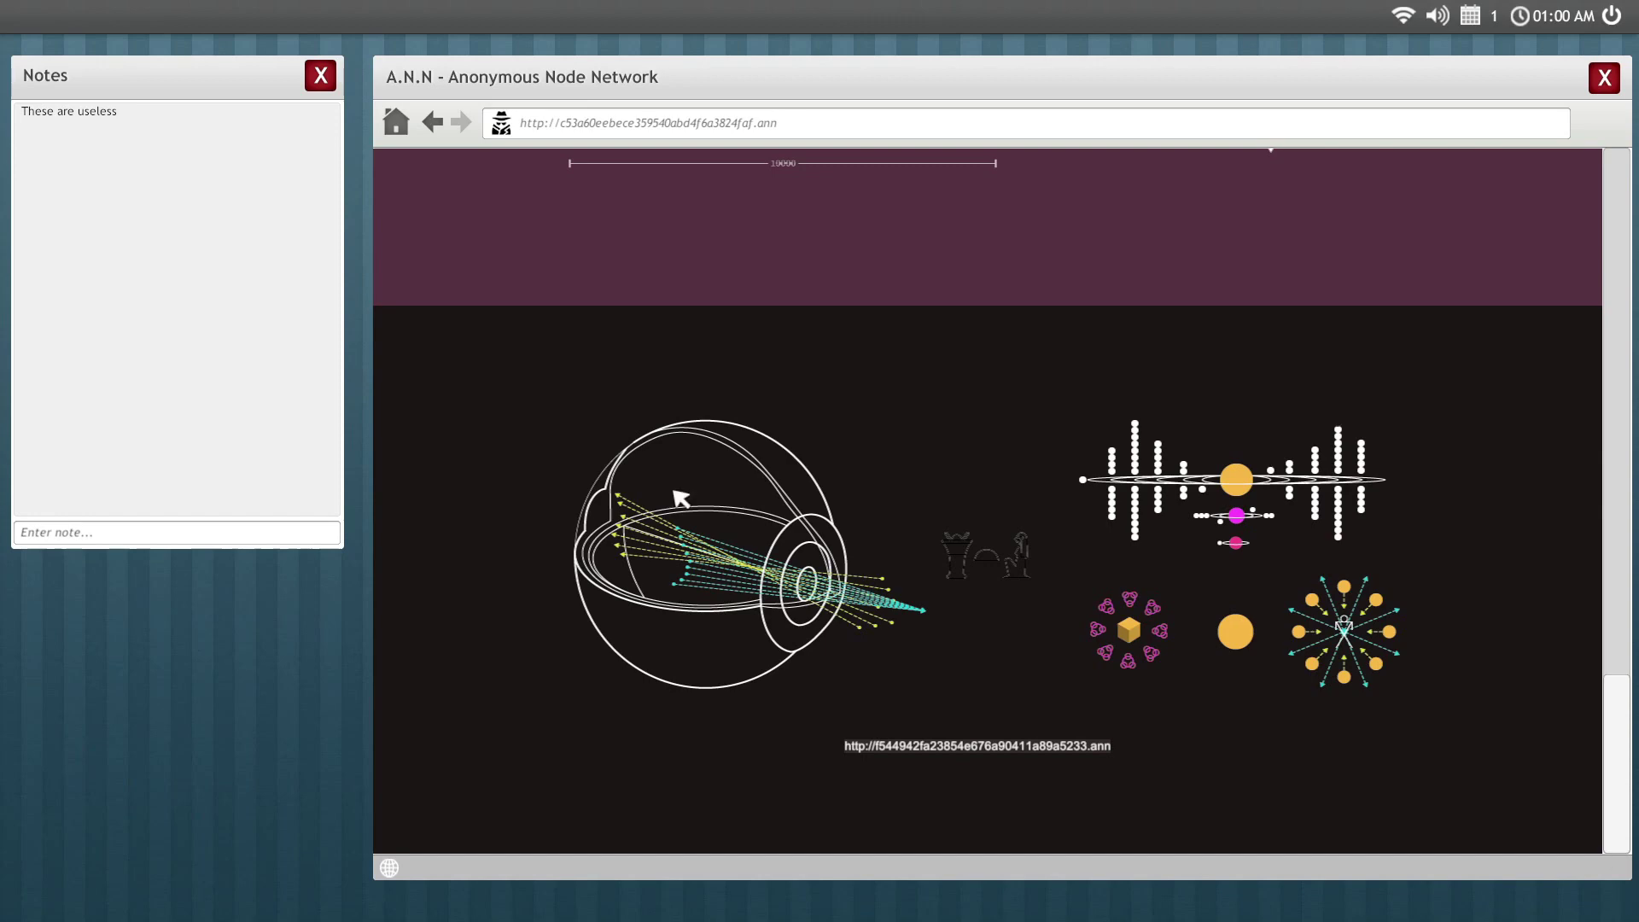
pyautogui.click(1012, 136)
# - Reload the Deep Wiki home list, visit the DarkBook login page, then open Death Log
pyautogui.press('BackSpace')
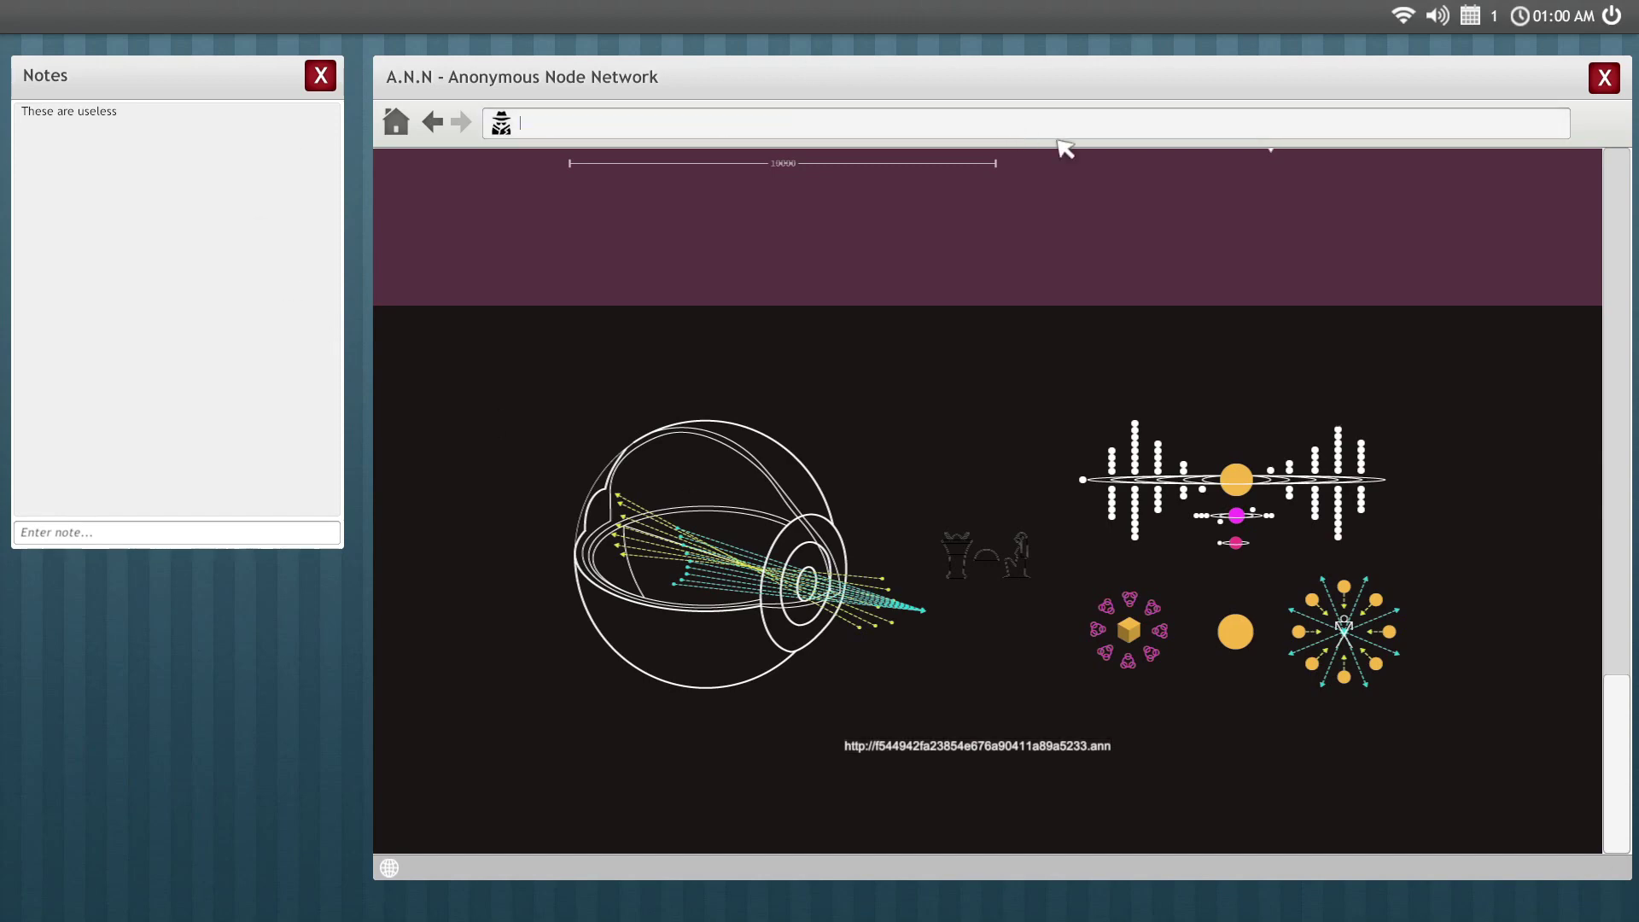
pyautogui.click(395, 122)
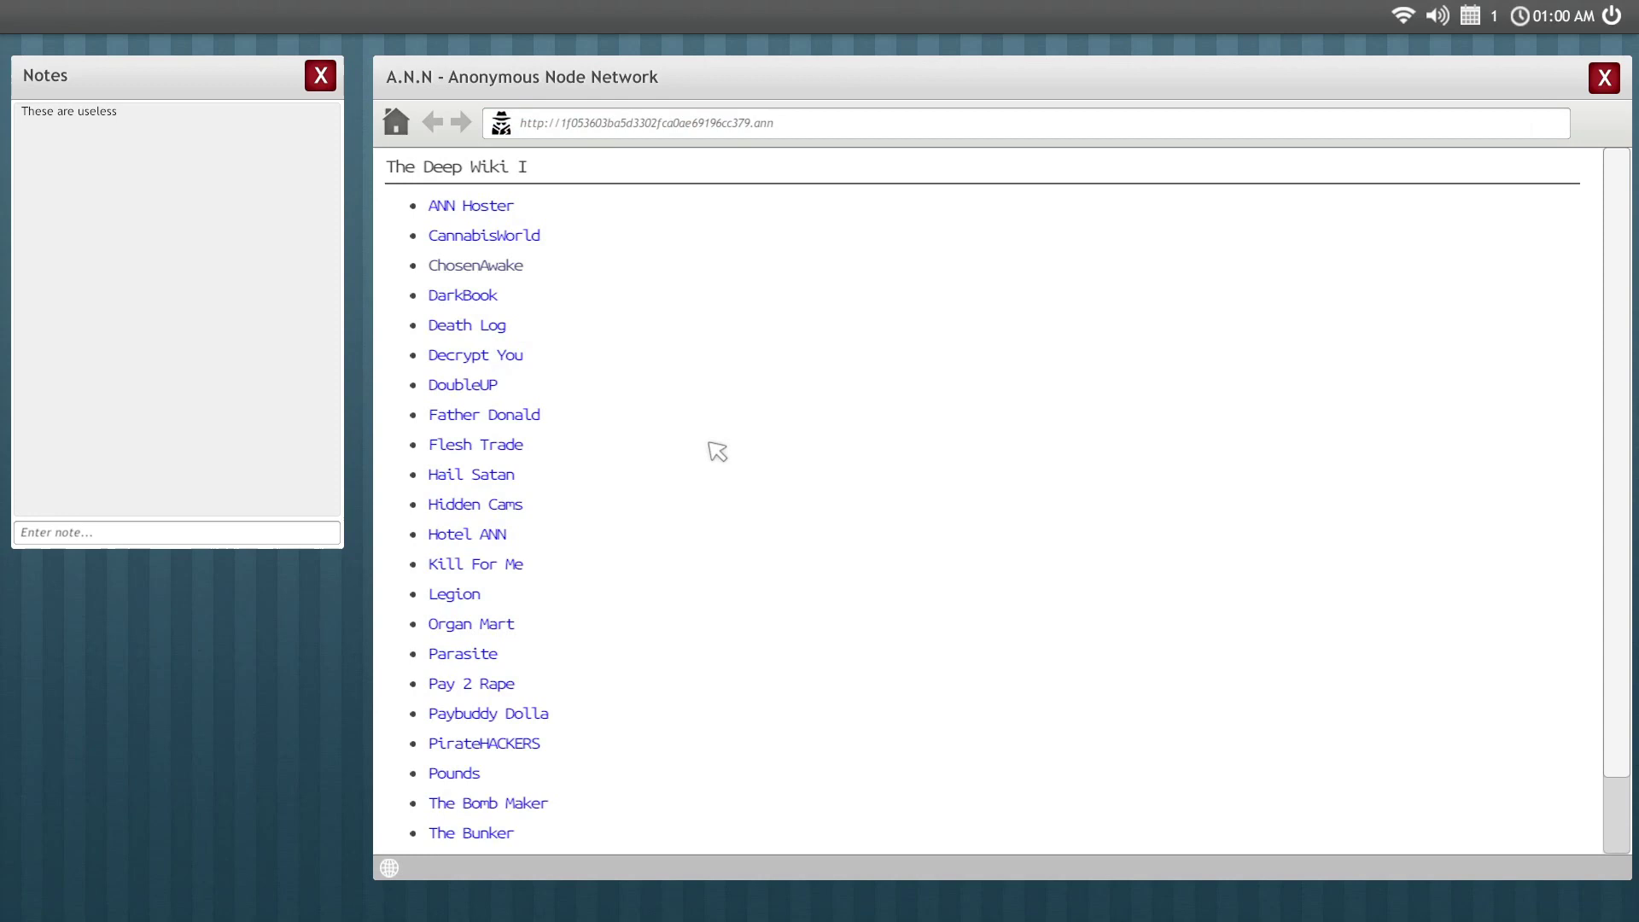
pyautogui.click(479, 315)
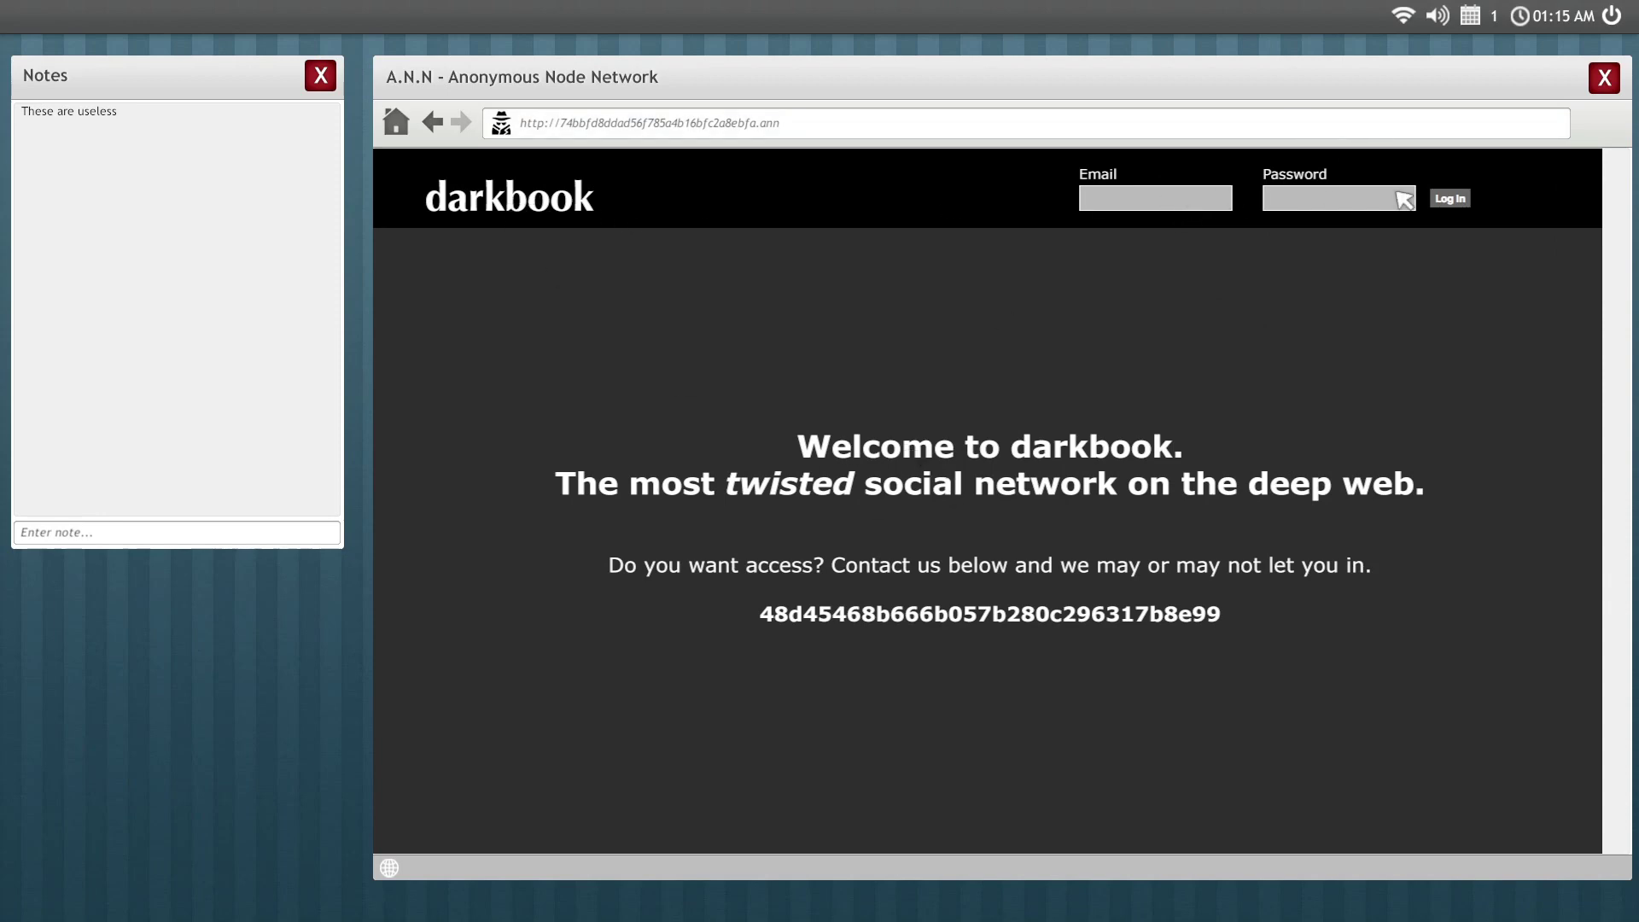
pyautogui.click(392, 124)
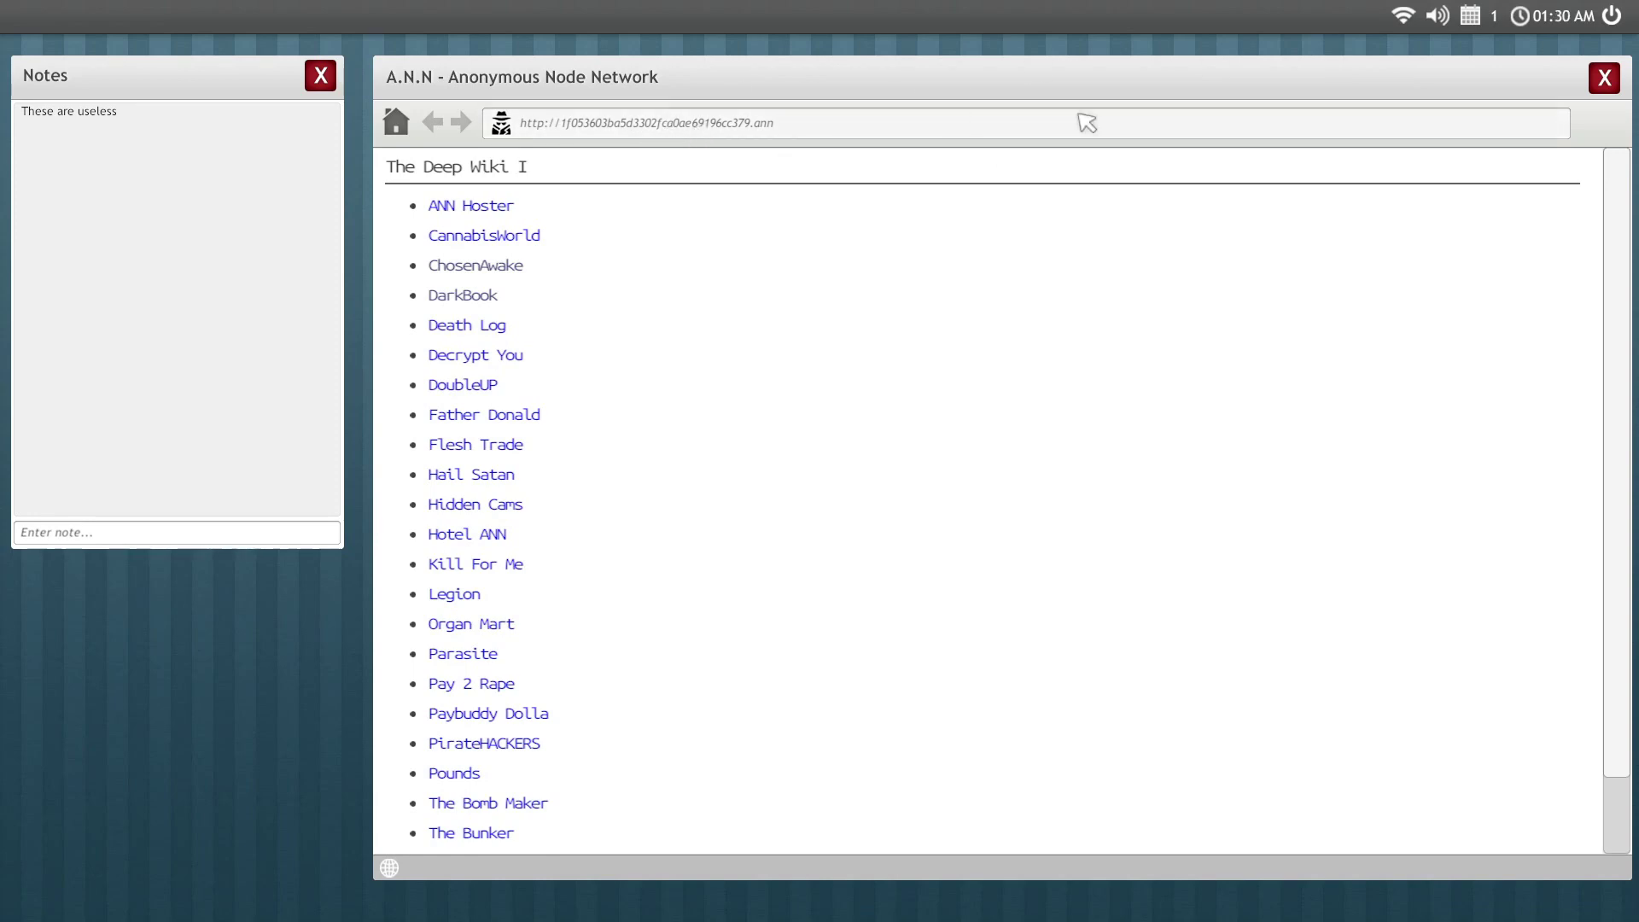
pyautogui.click(468, 326)
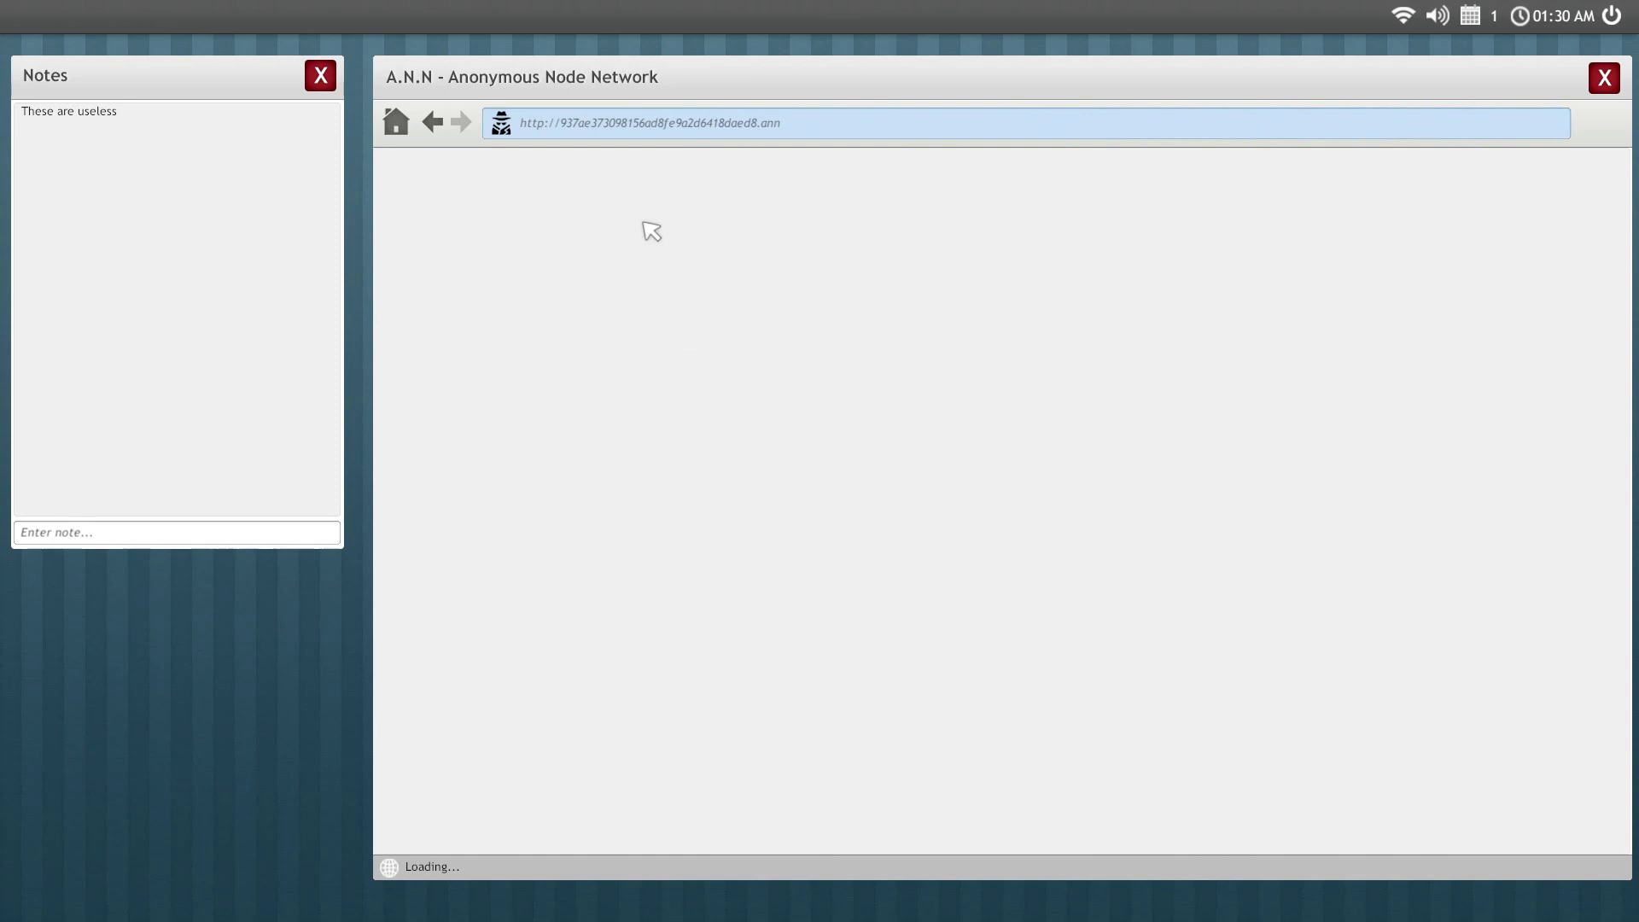
pyautogui.scroll(-1, 986, 544)
pyautogui.scroll(-2, 968, 659)
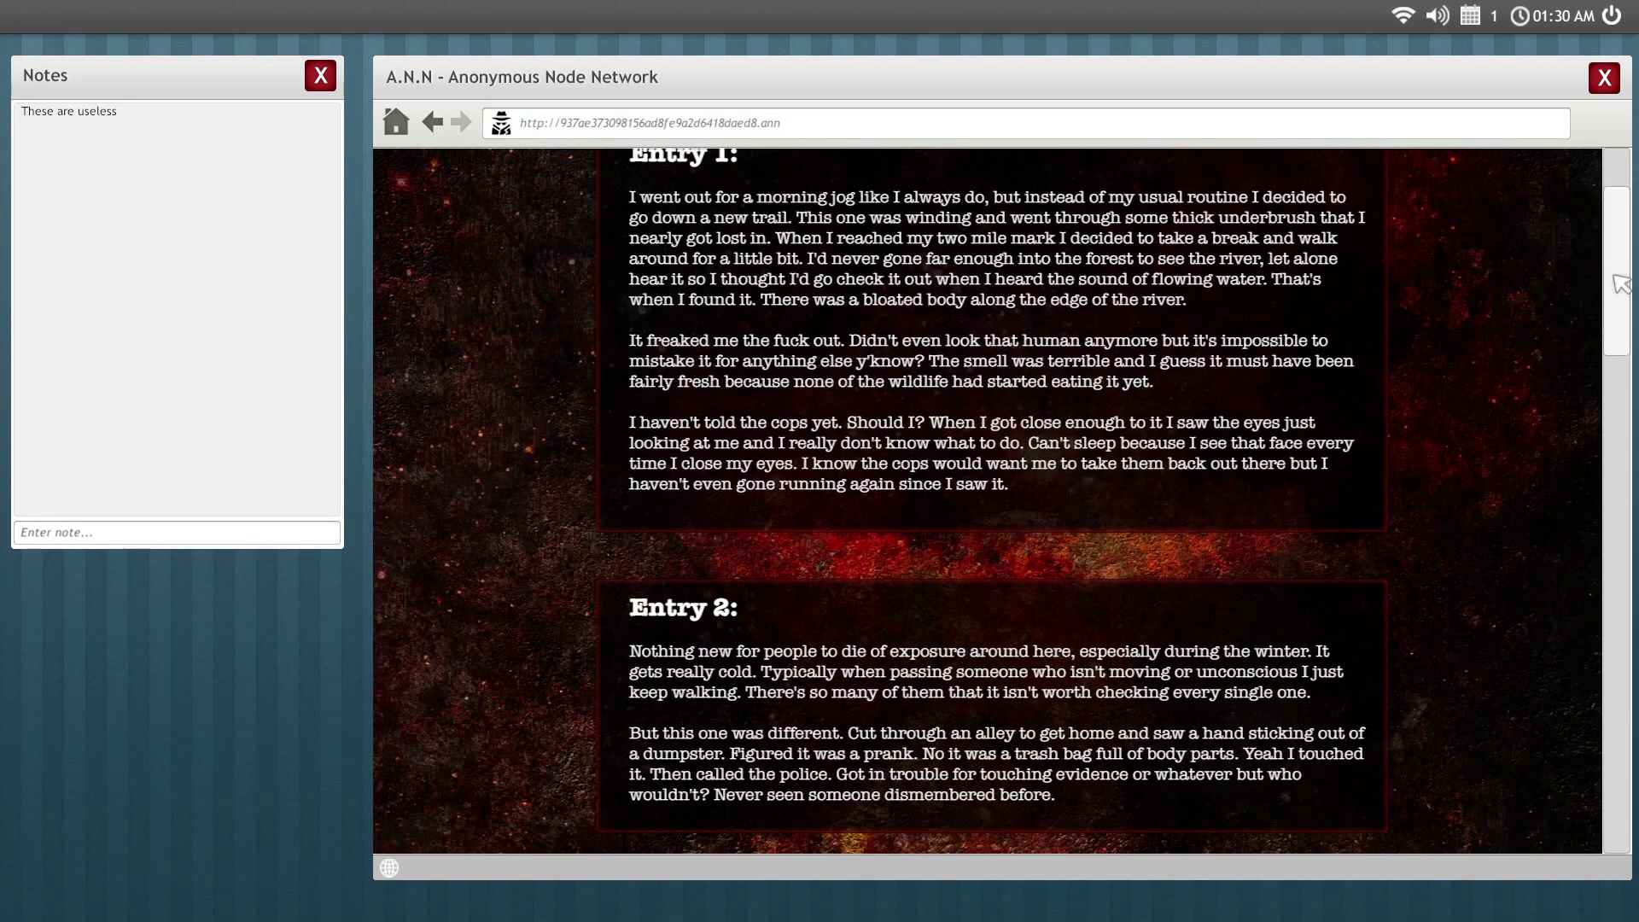
pyautogui.scroll(-1, 1588, 576)
pyautogui.scroll(-10, 1562, 742)
pyautogui.scroll(-2, 1550, 833)
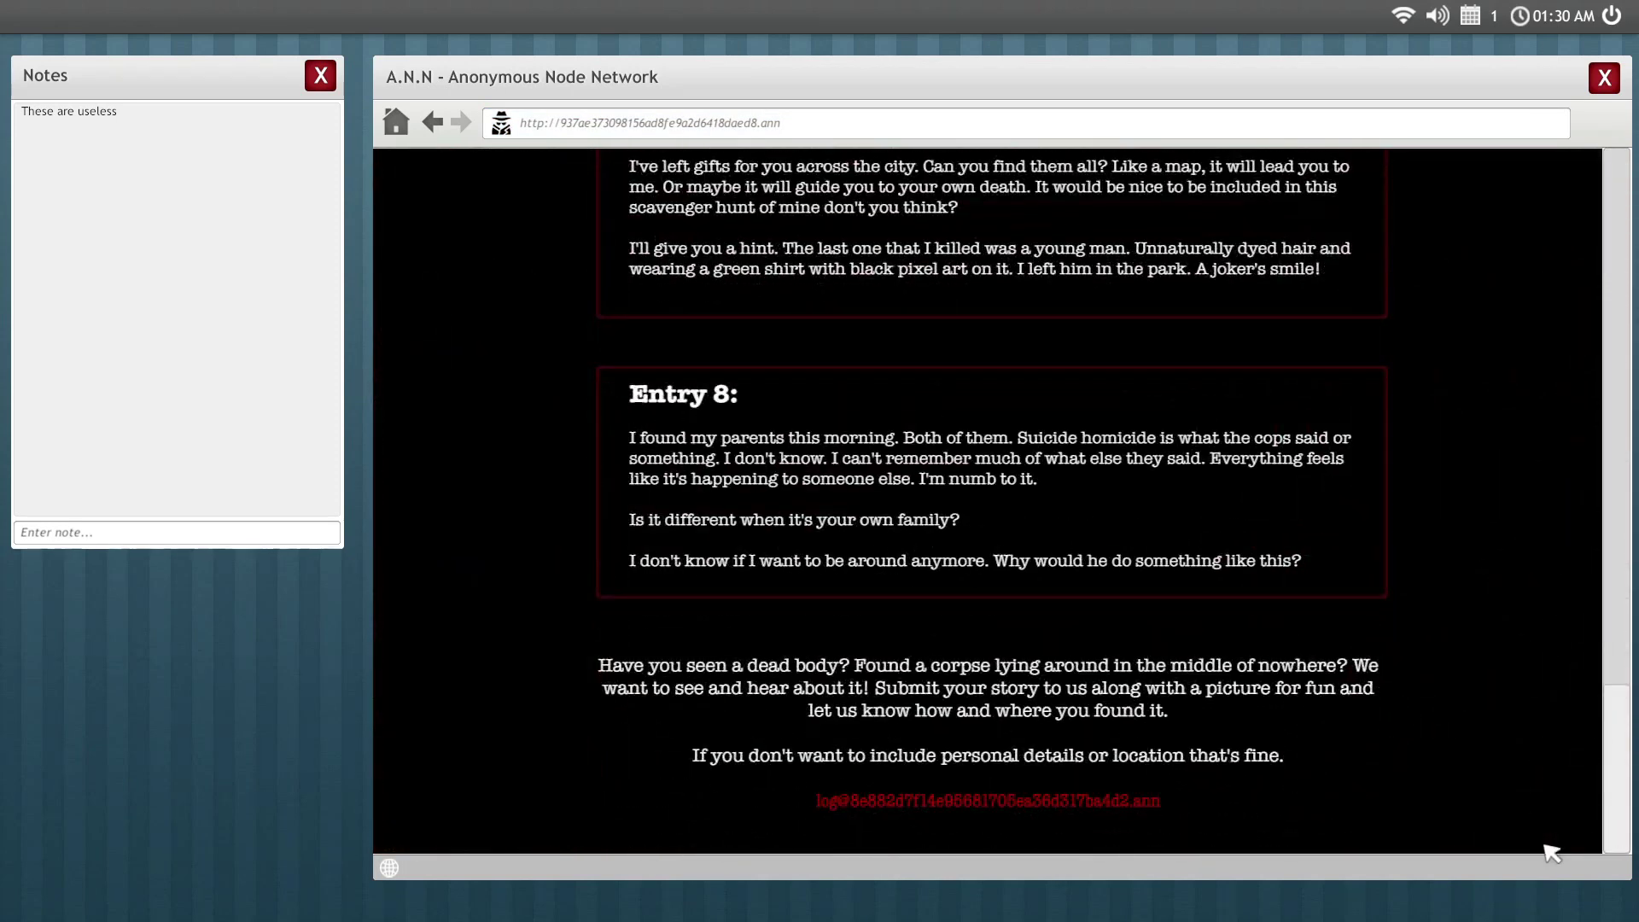
# - Leave Death Log, then try Decrypt You and another site, returning to Deep Wiki I after each
pyautogui.click(433, 122)
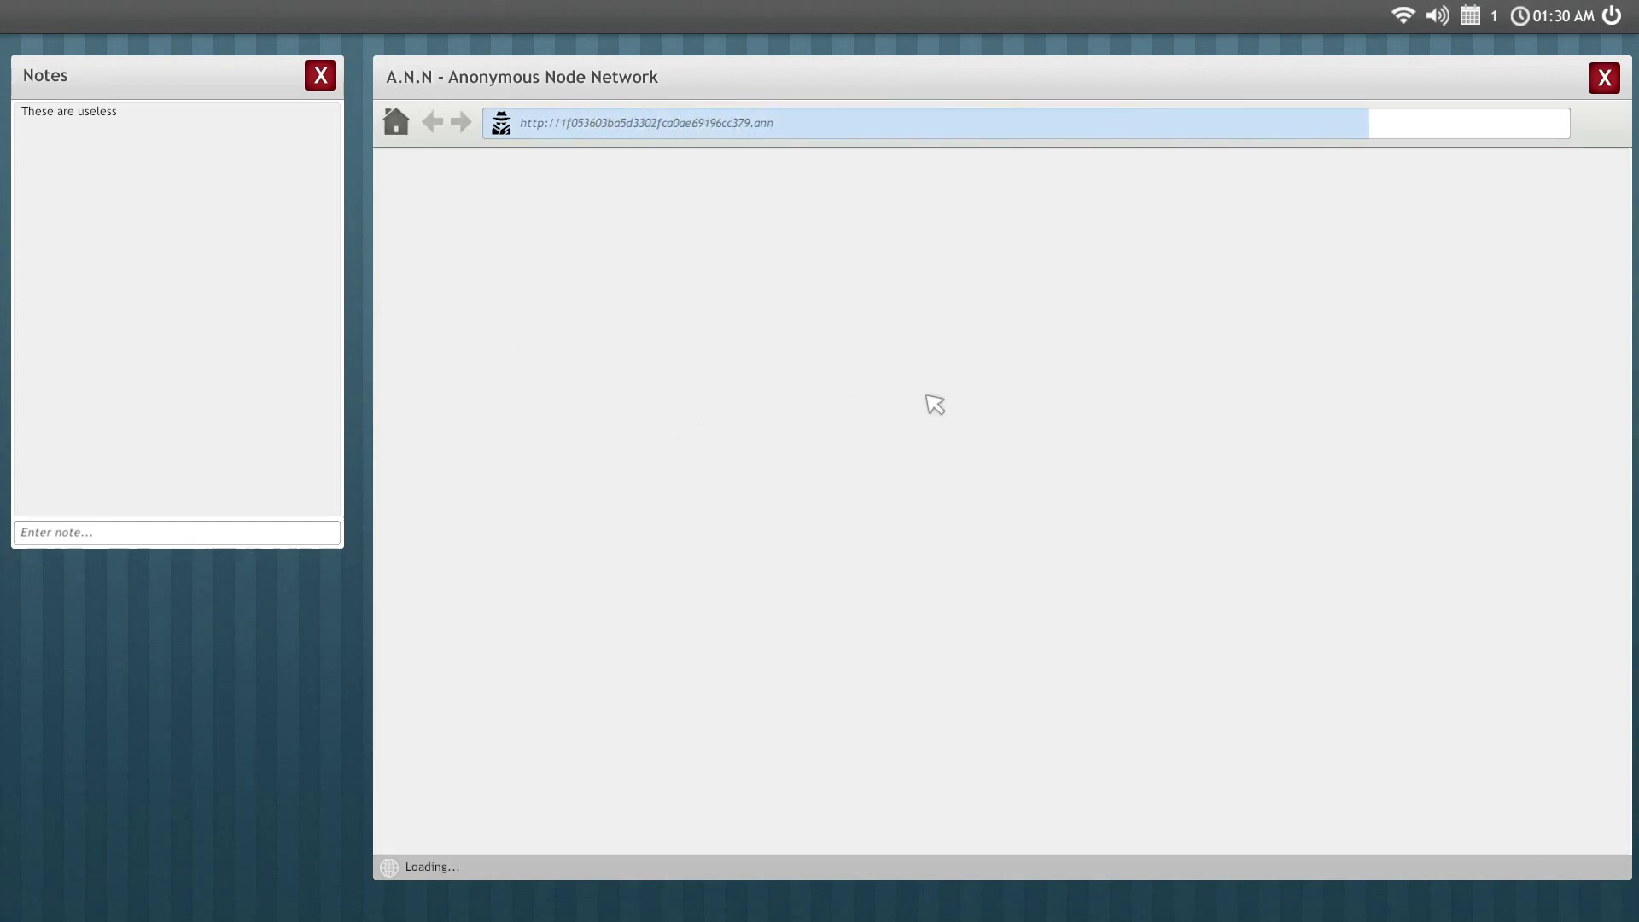
pyautogui.scroll(-1, 1032, 340)
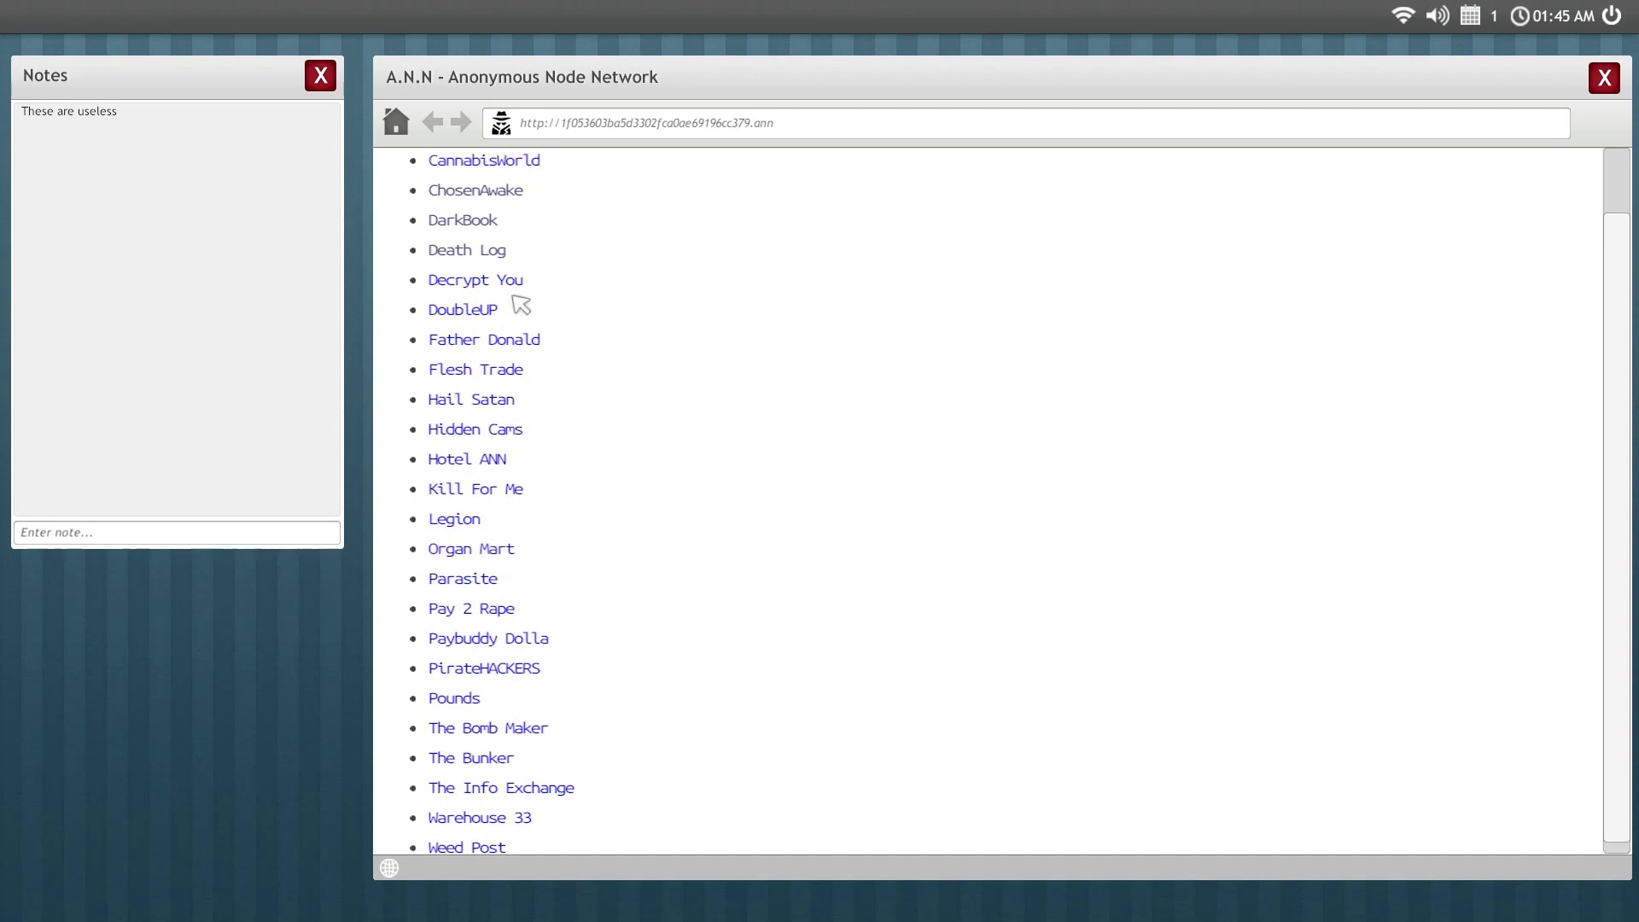
pyautogui.click(508, 272)
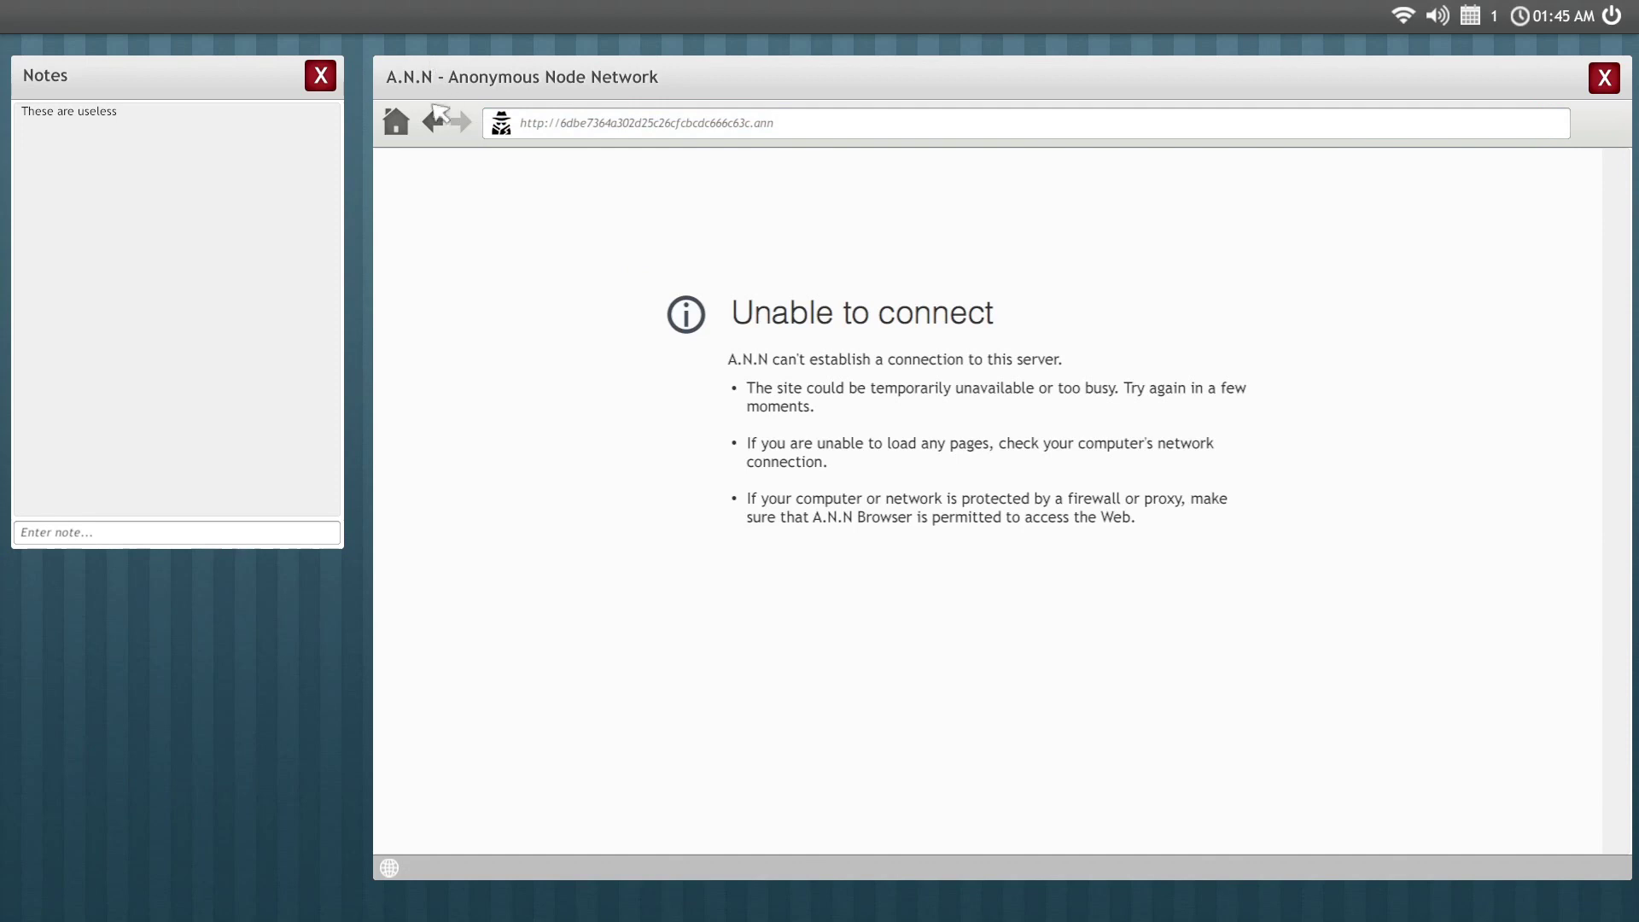
pyautogui.click(436, 121)
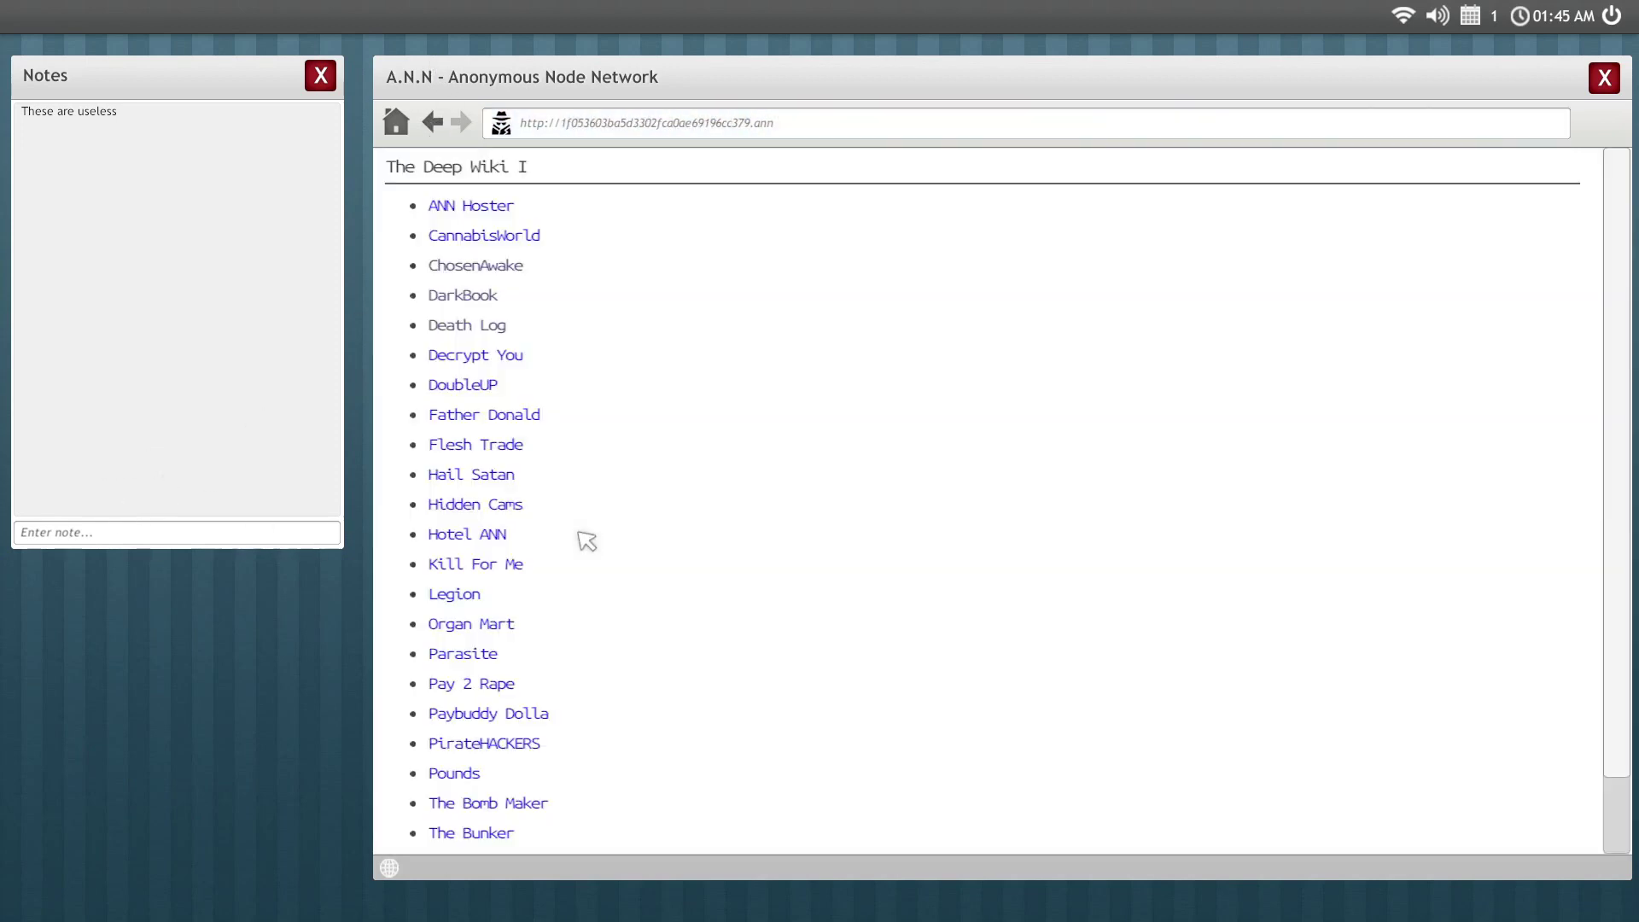
pyautogui.click(487, 385)
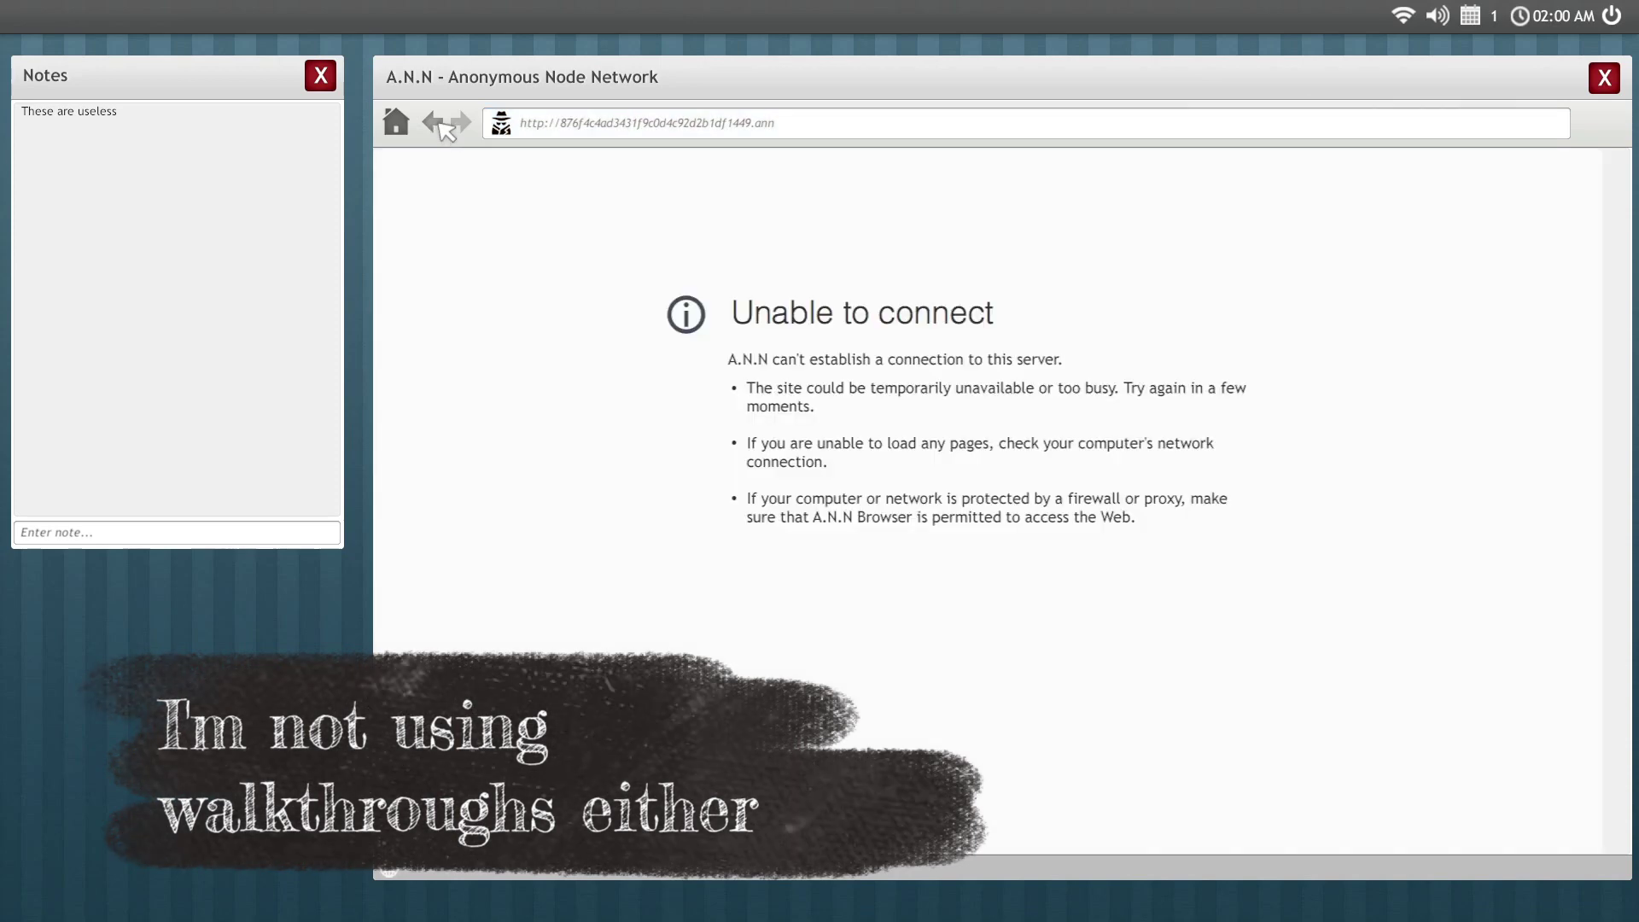
pyautogui.click(433, 122)
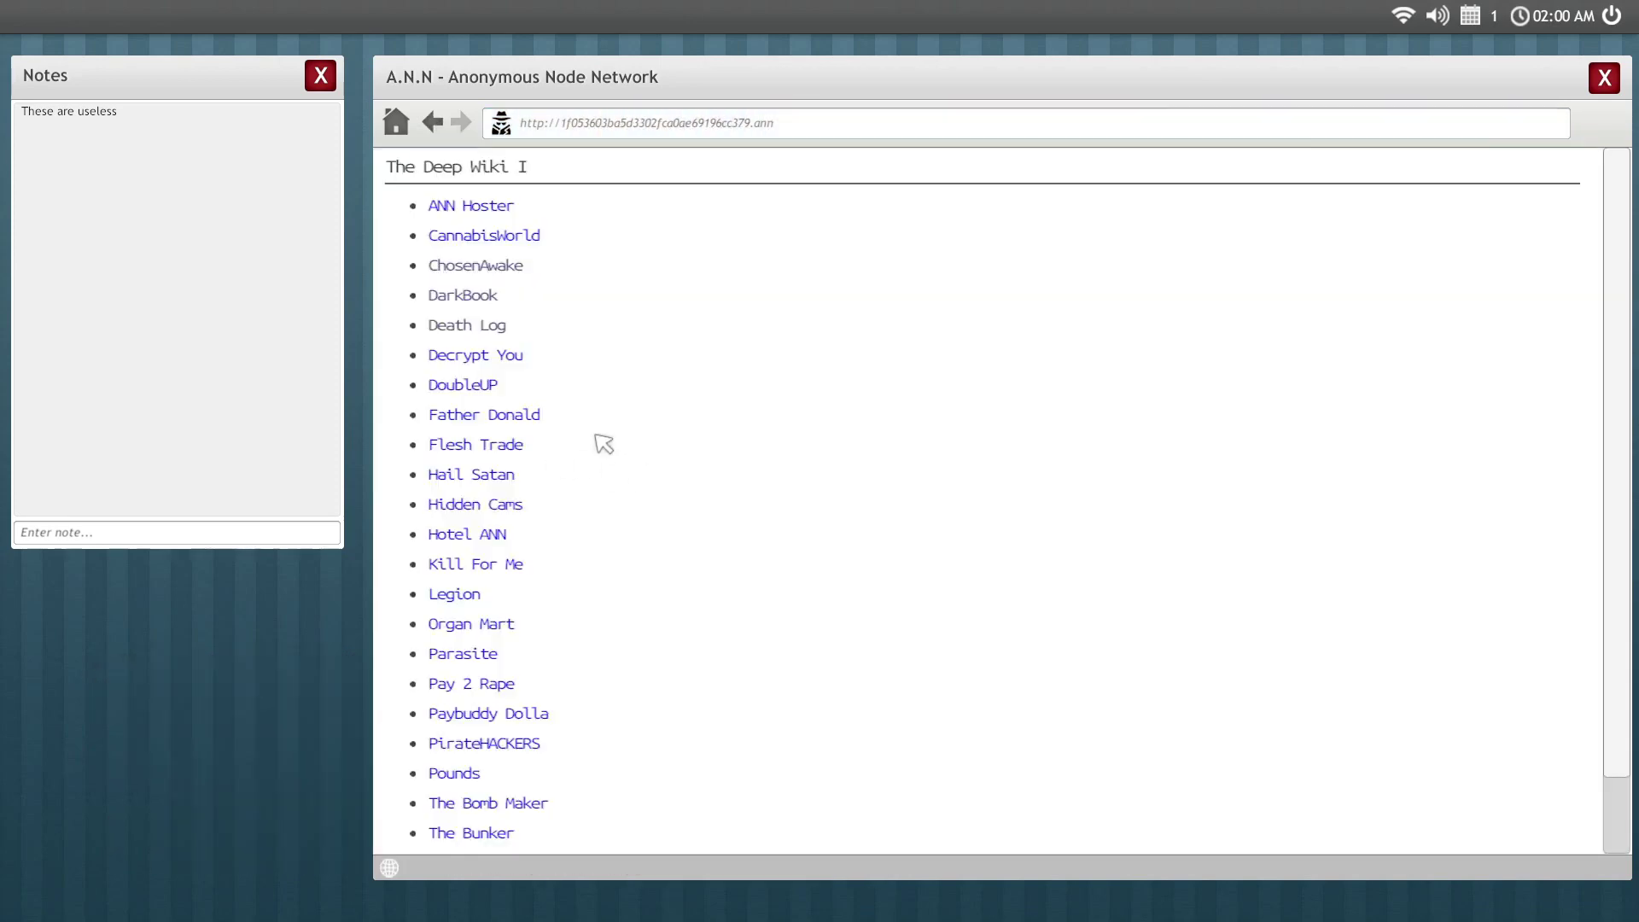
# - Visit Father Donald's site and its Join The Purge page, then head back to the list
pyautogui.click(533, 428)
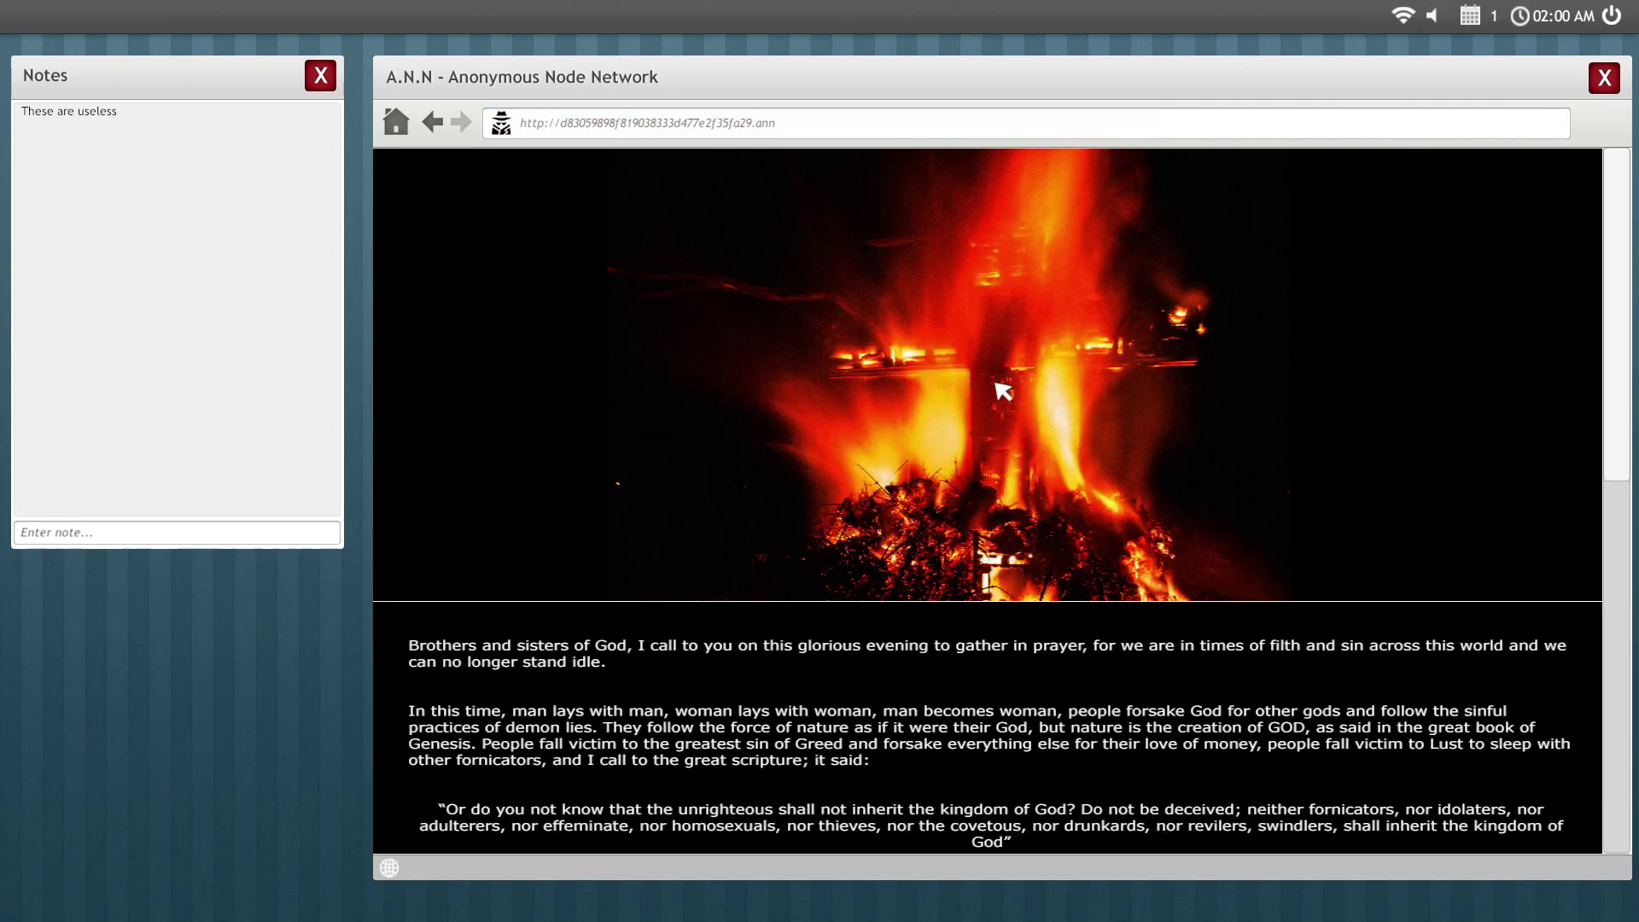
pyautogui.scroll(-2, 987, 548)
pyautogui.scroll(-5, 1134, 311)
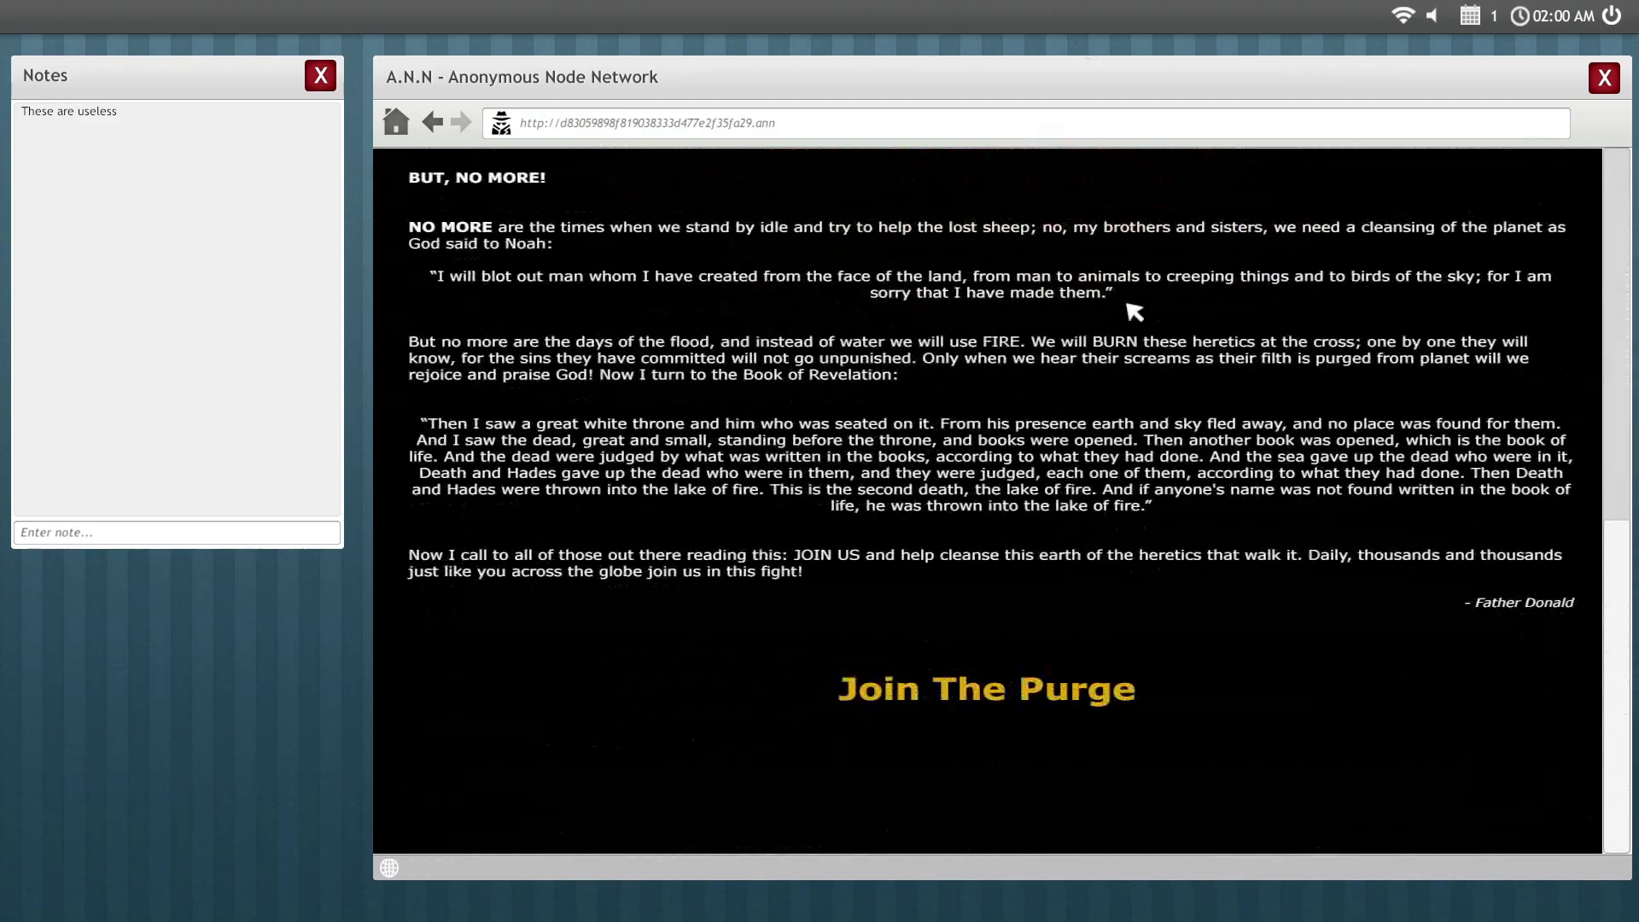
pyautogui.click(1029, 719)
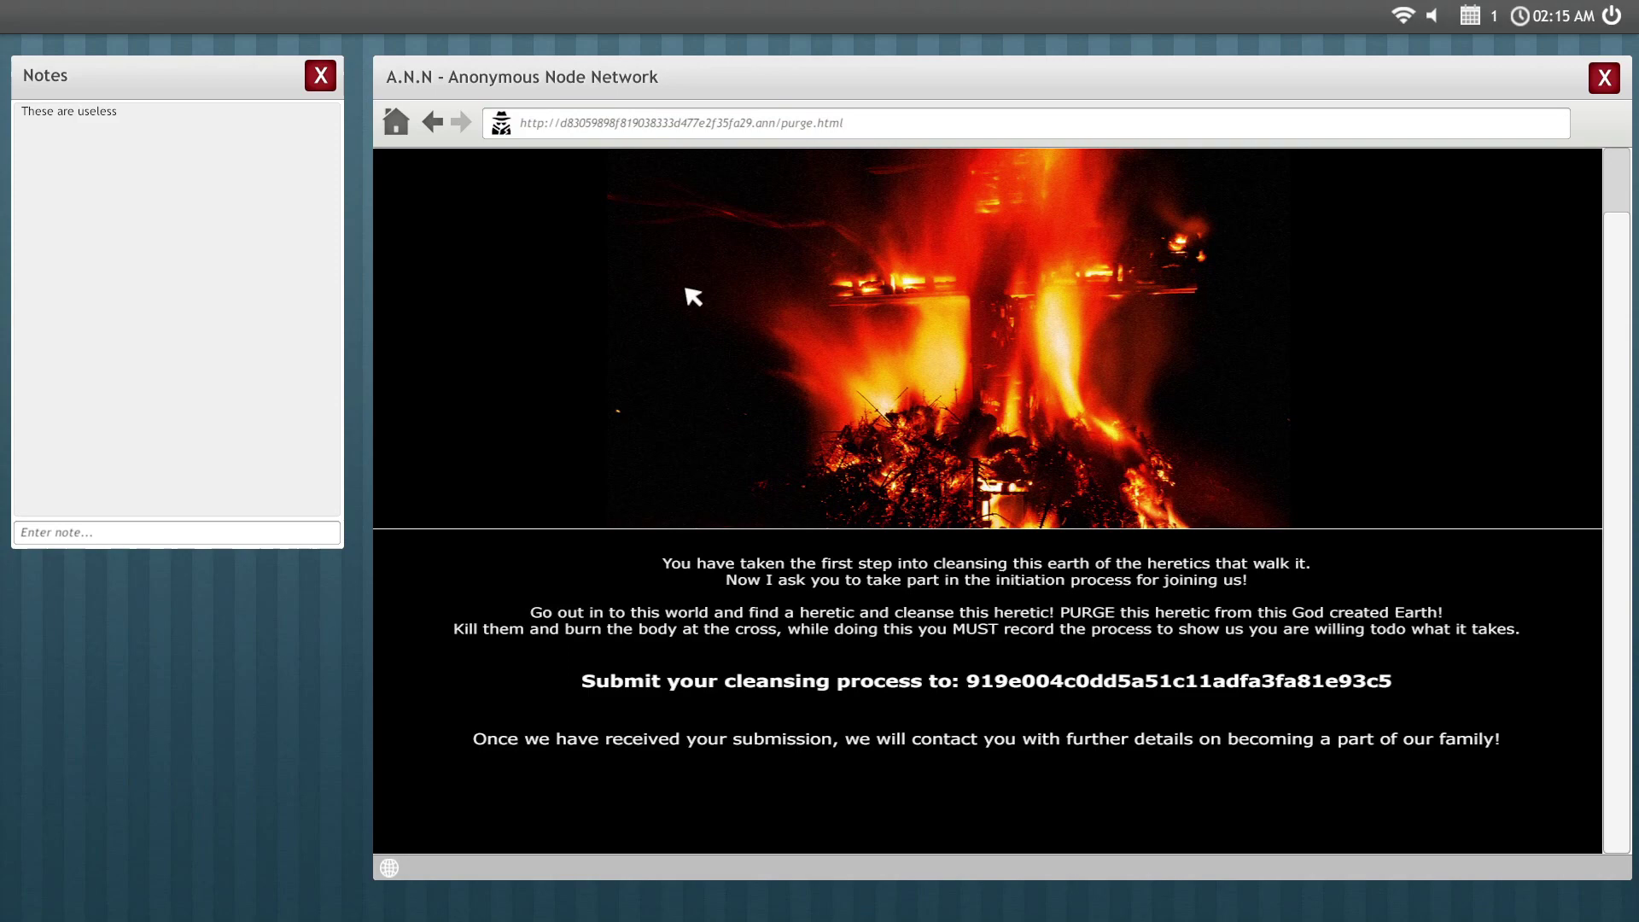
pyautogui.click(432, 122)
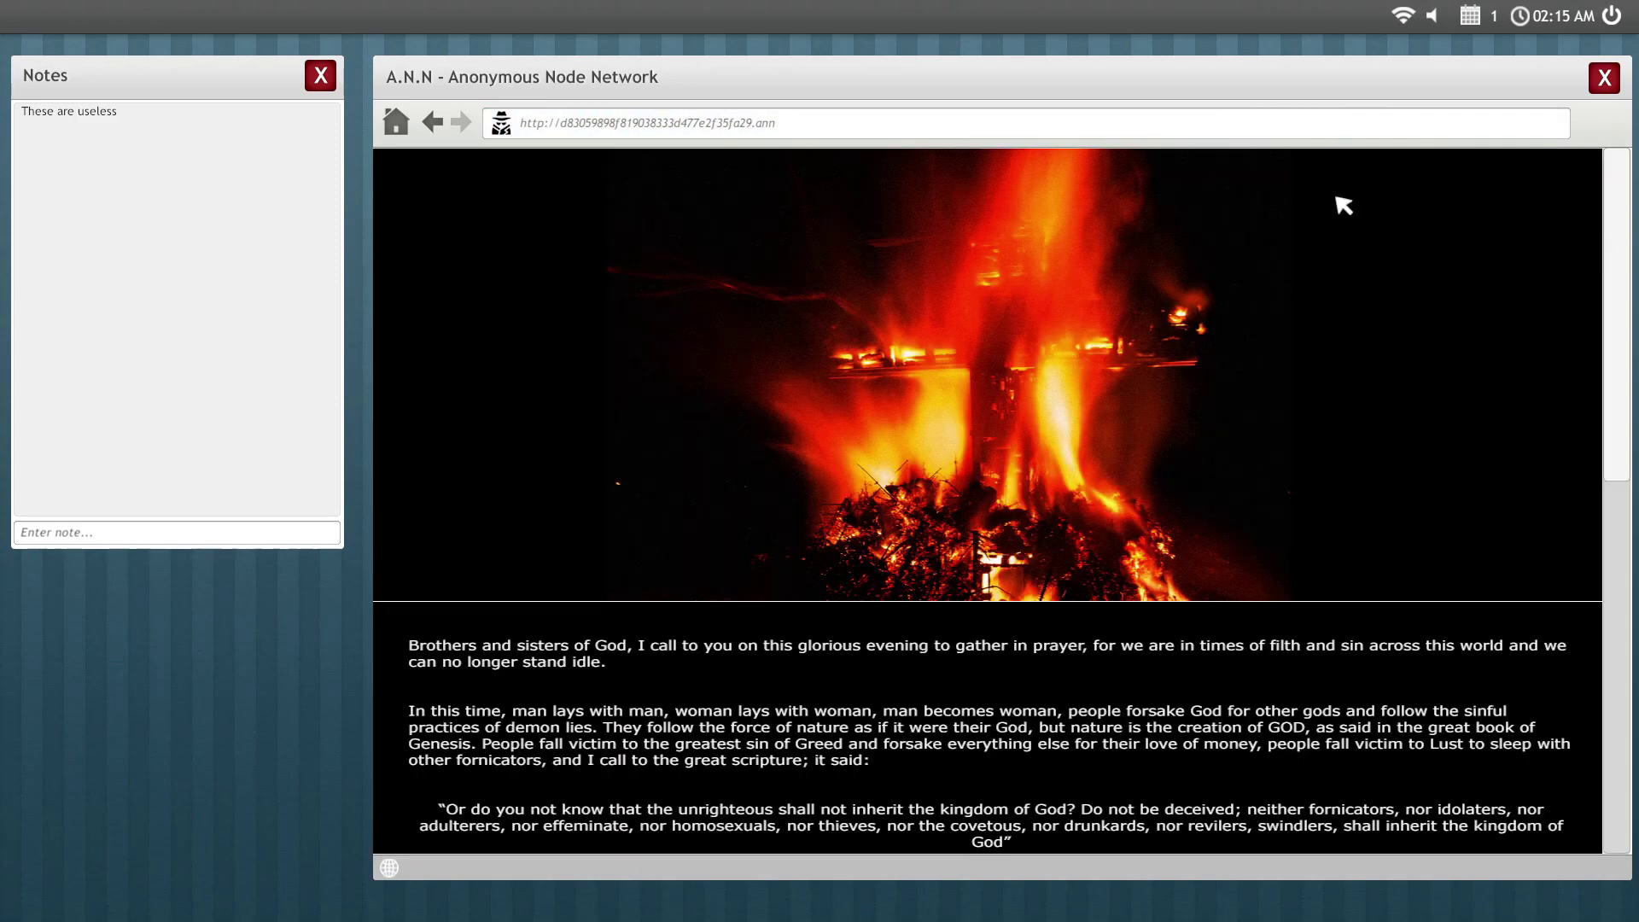
pyautogui.click(392, 123)
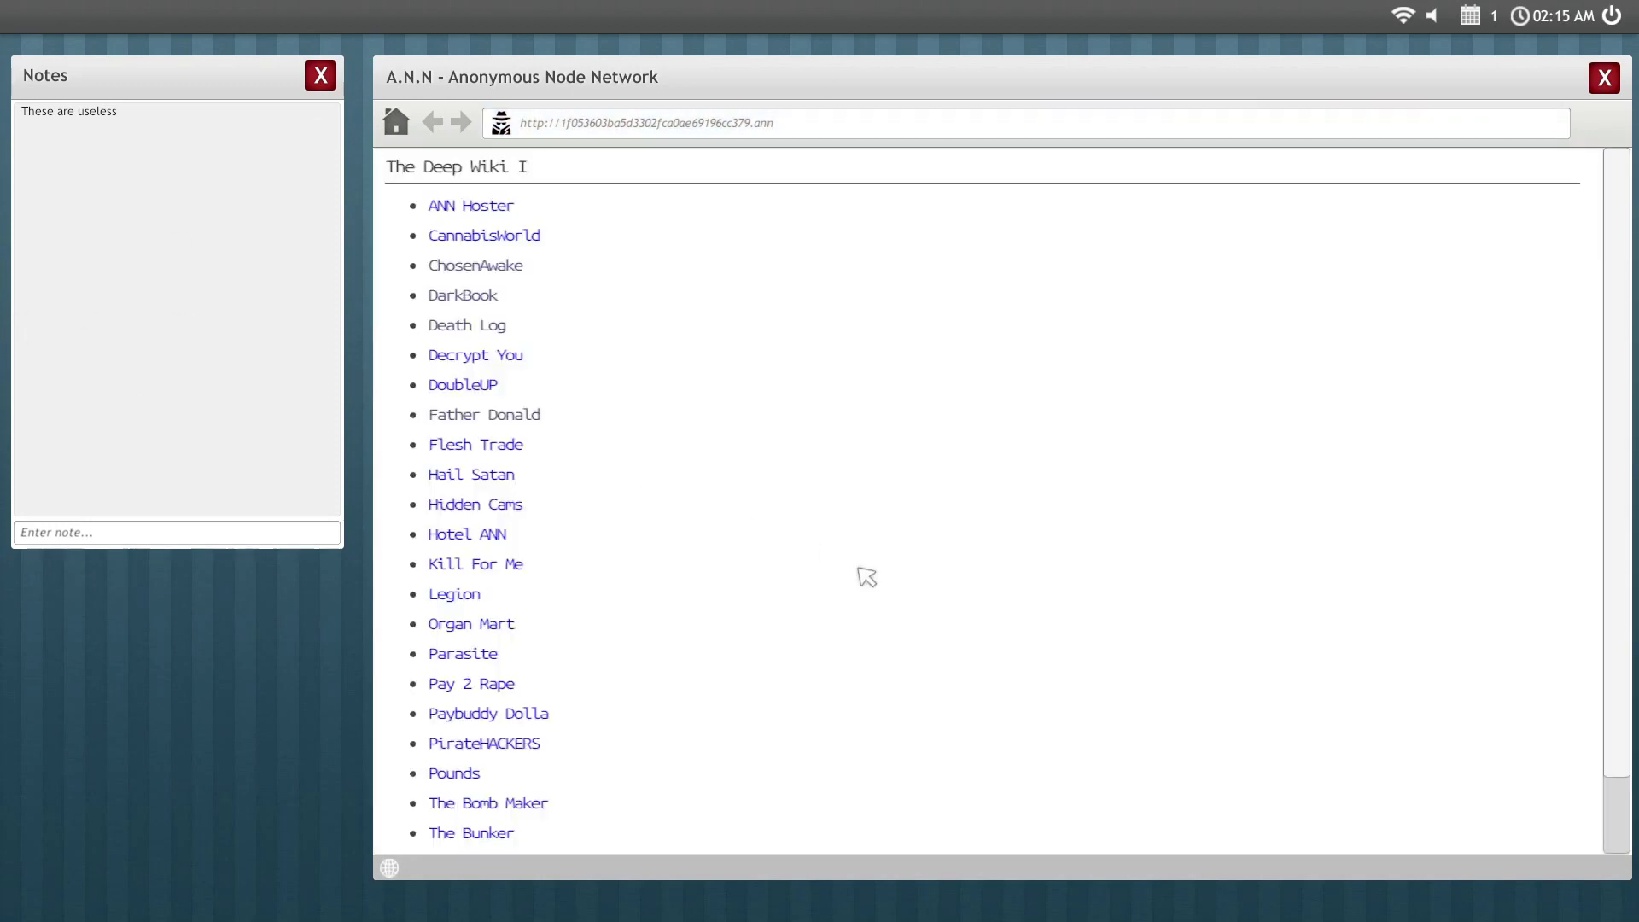
pyautogui.click(525, 448)
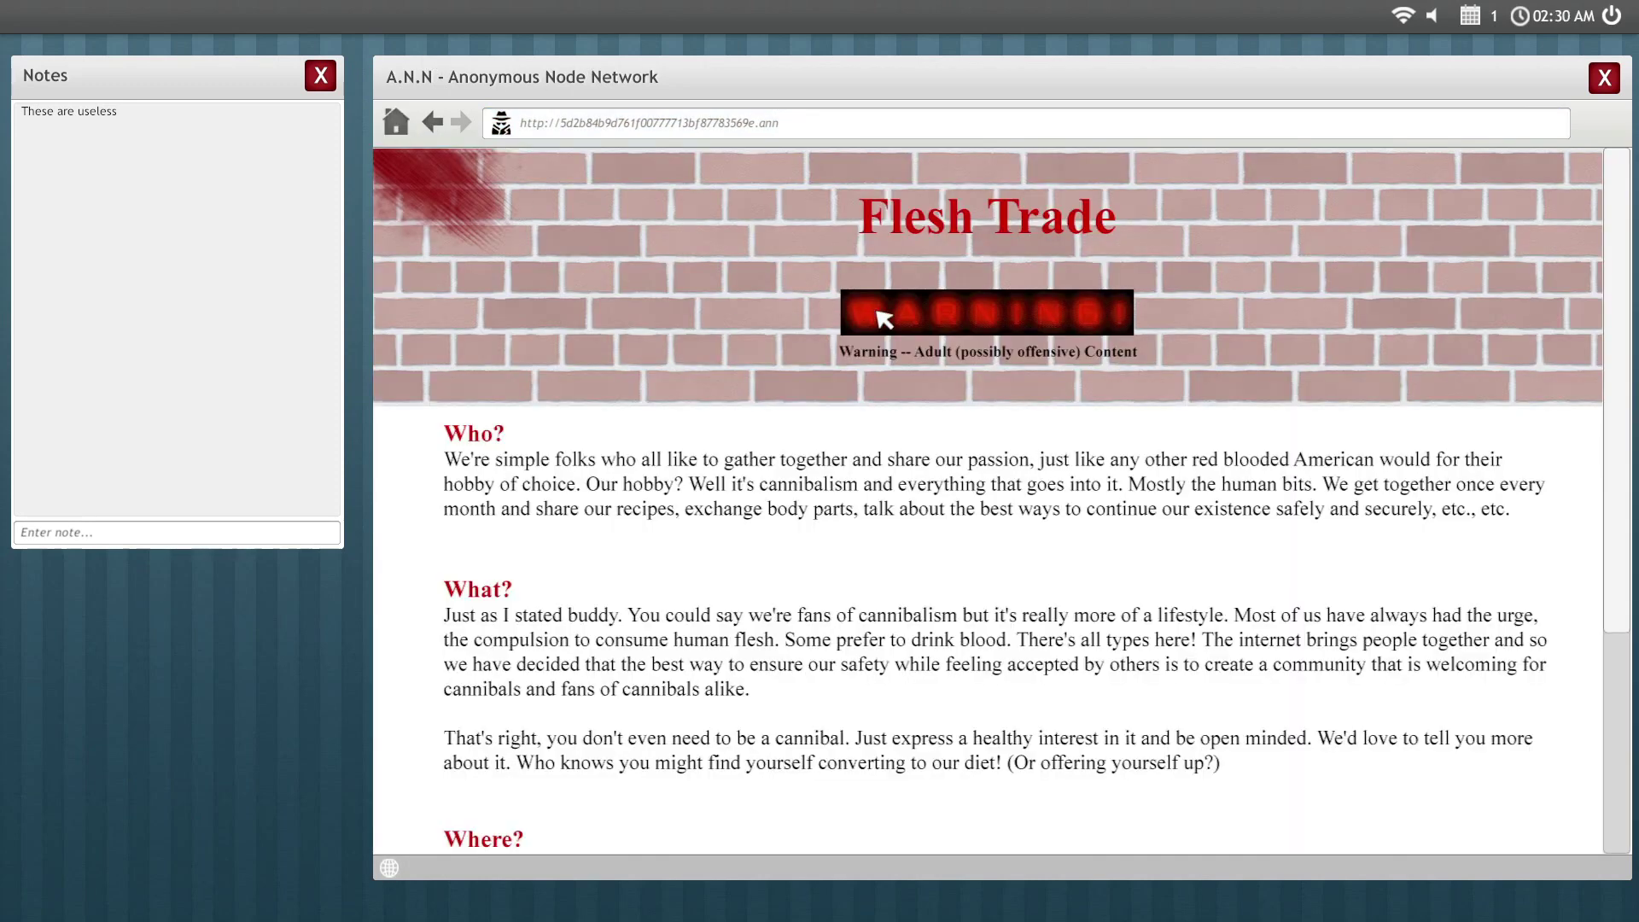
pyautogui.scroll(-5, 1036, 459)
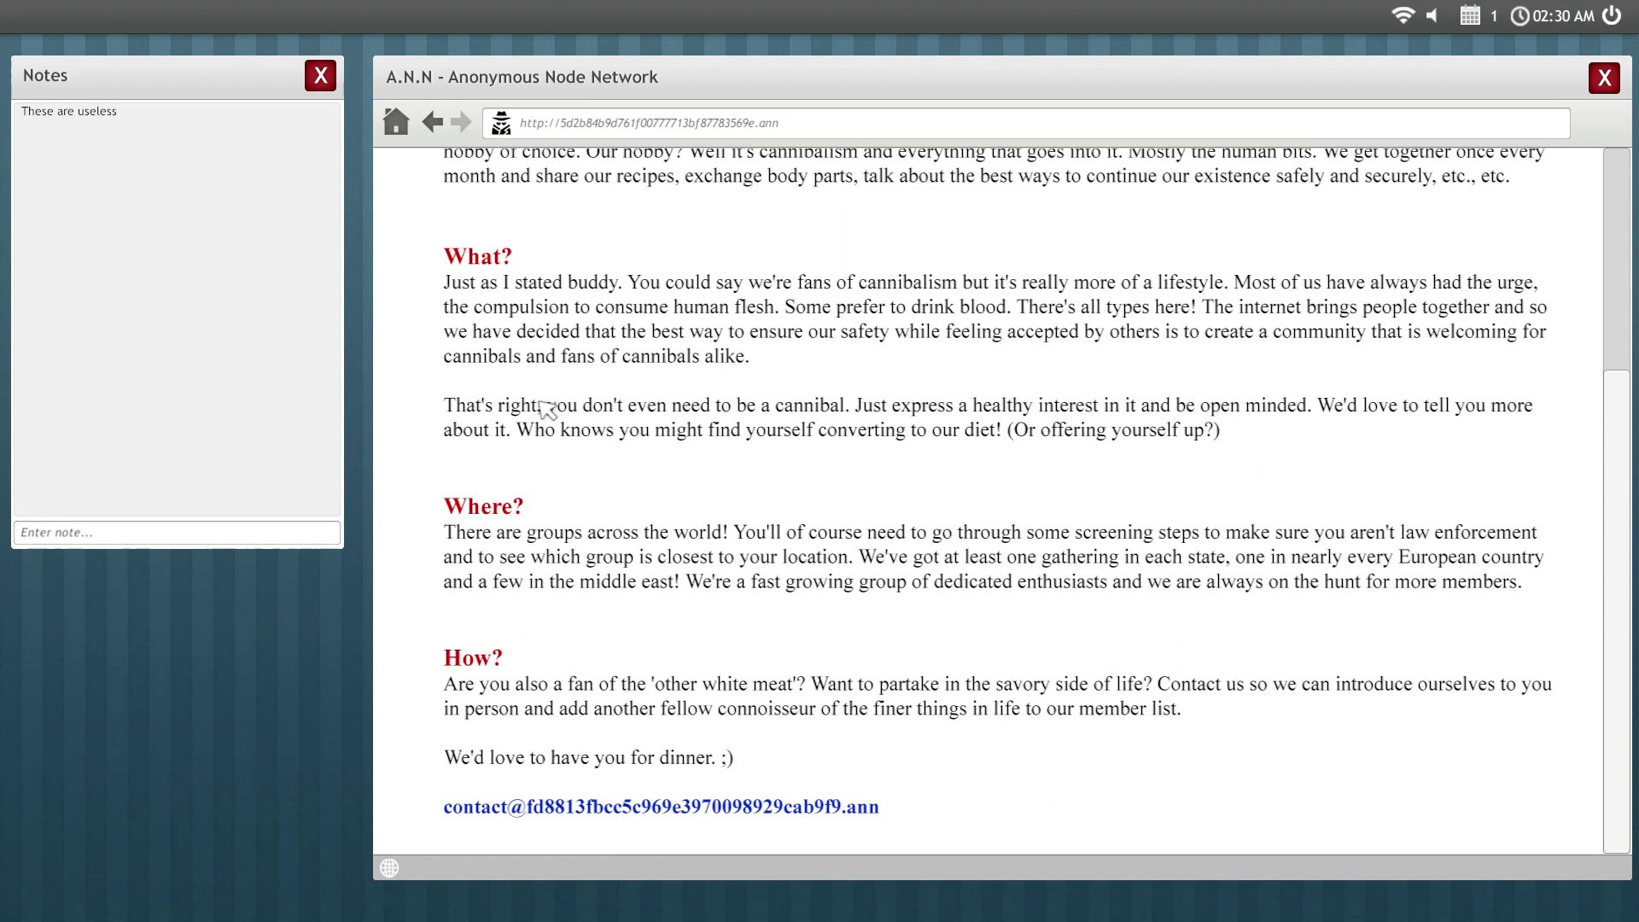
pyautogui.click(396, 123)
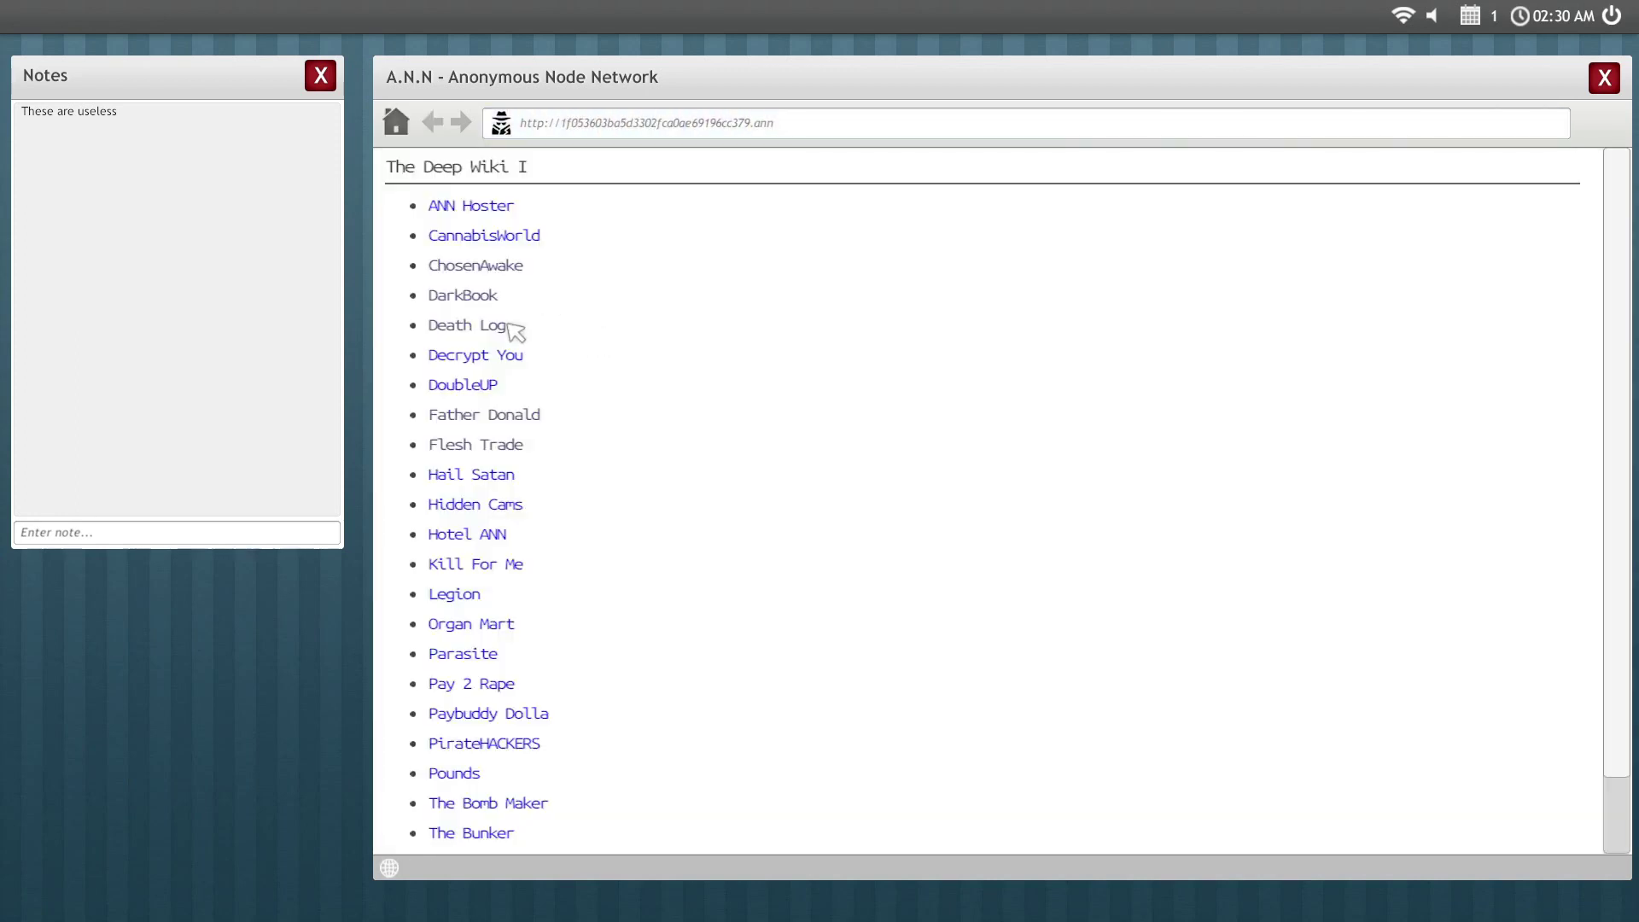
# - View the Hail Satan site's Pictures page, then return to its invocation home page
pyautogui.click(501, 479)
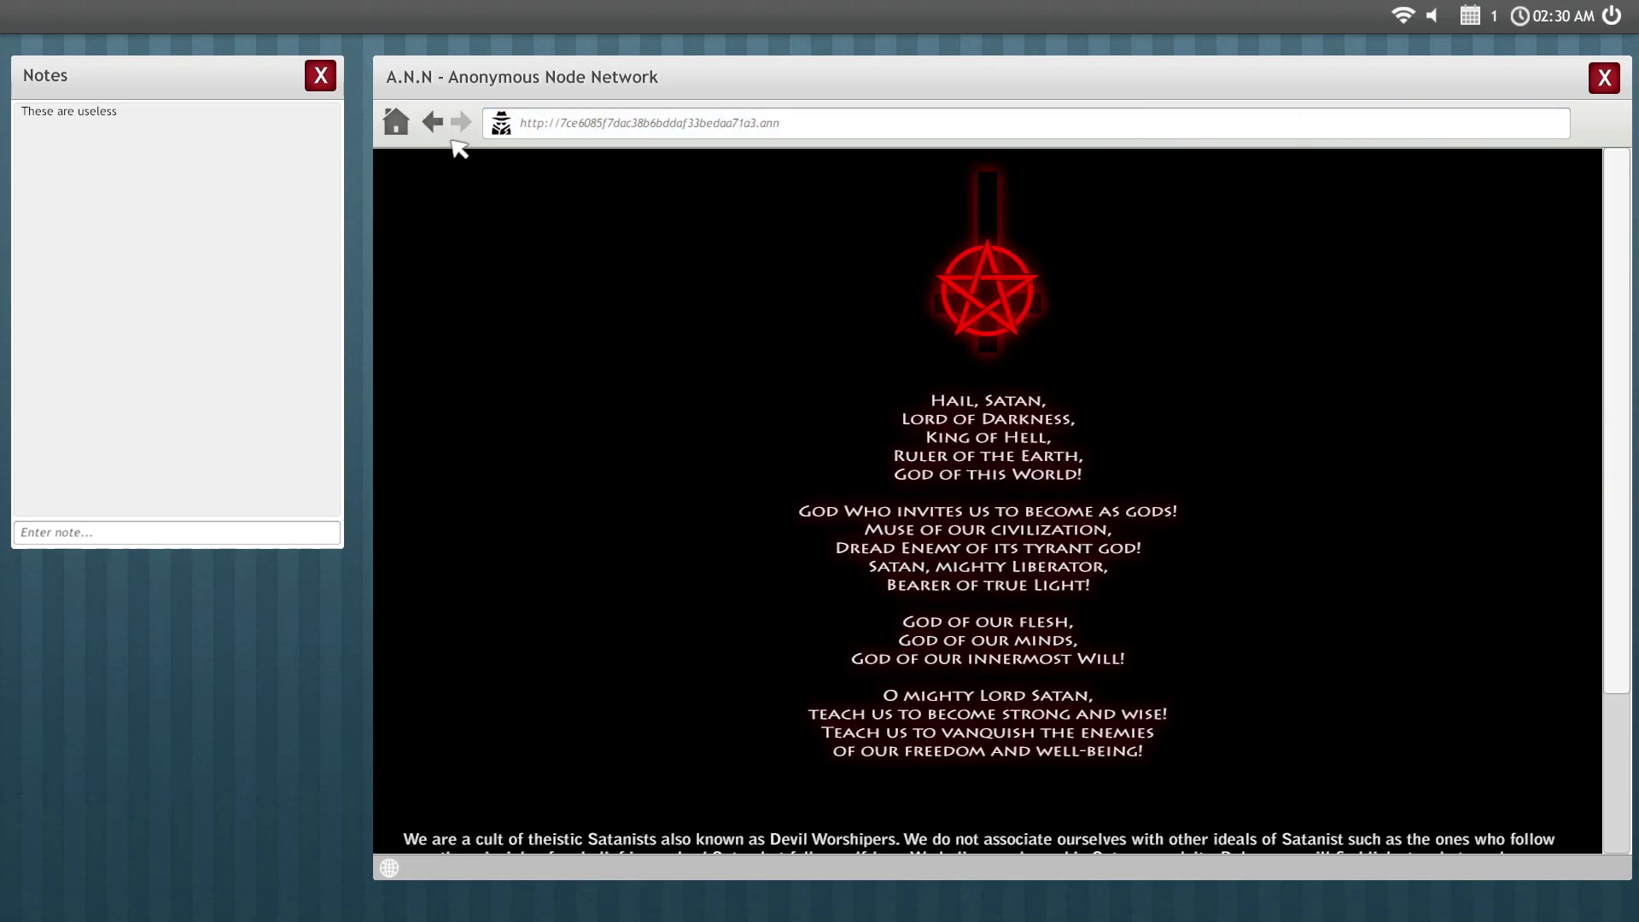
pyautogui.scroll(-3, 974, 576)
pyautogui.click(739, 713)
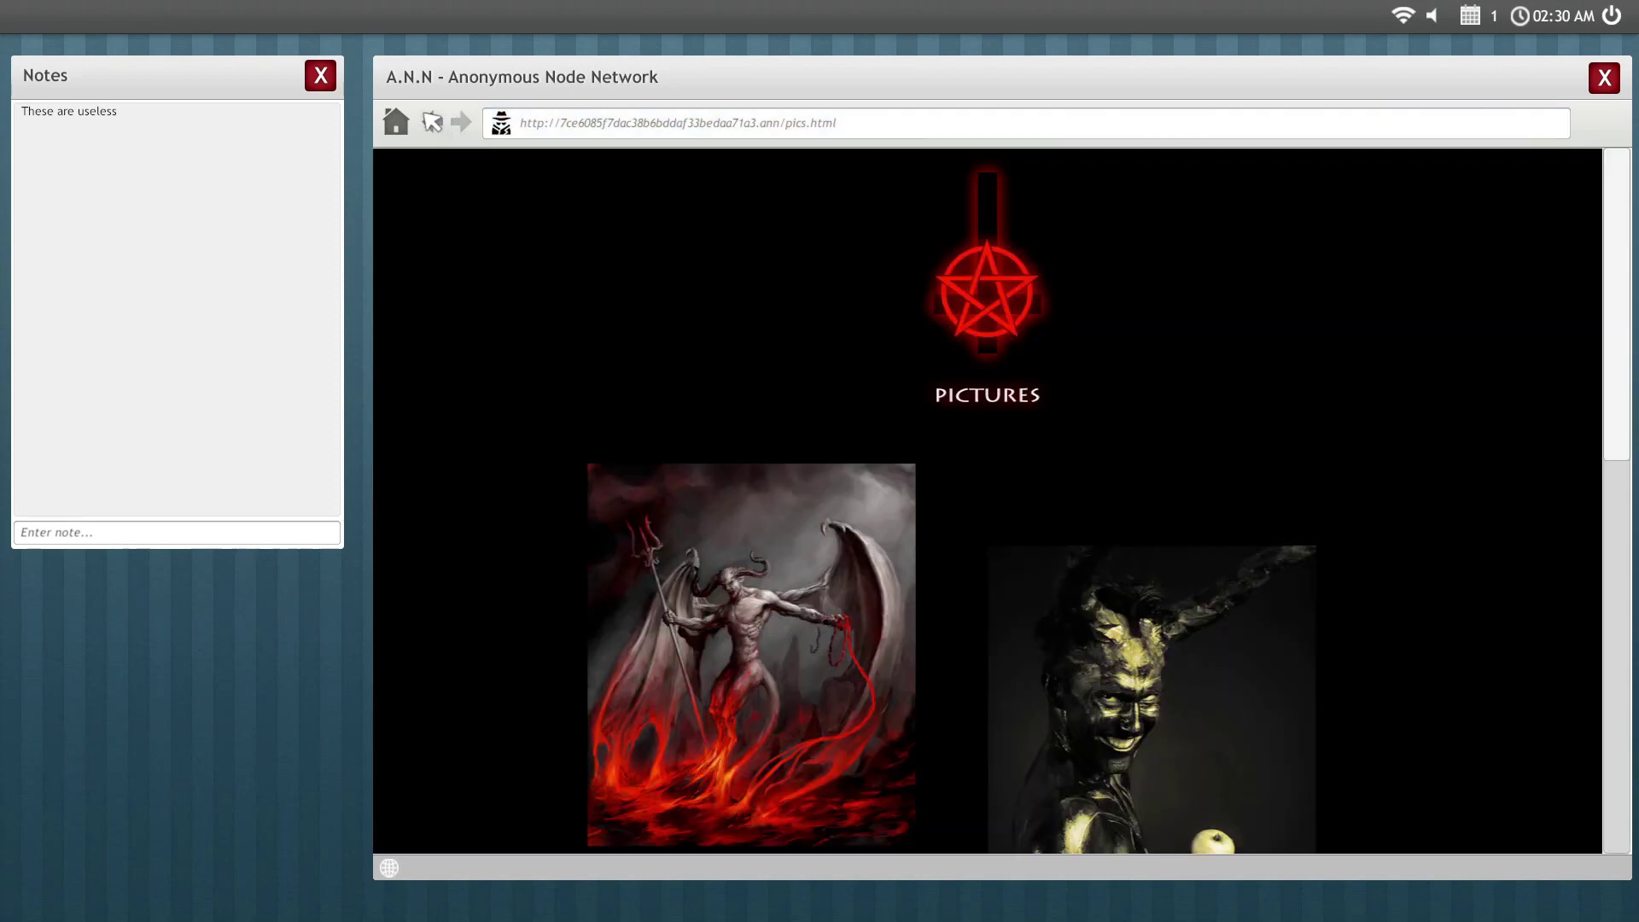
pyautogui.scroll(-5, 1101, 191)
pyautogui.scroll(-5, 1051, 310)
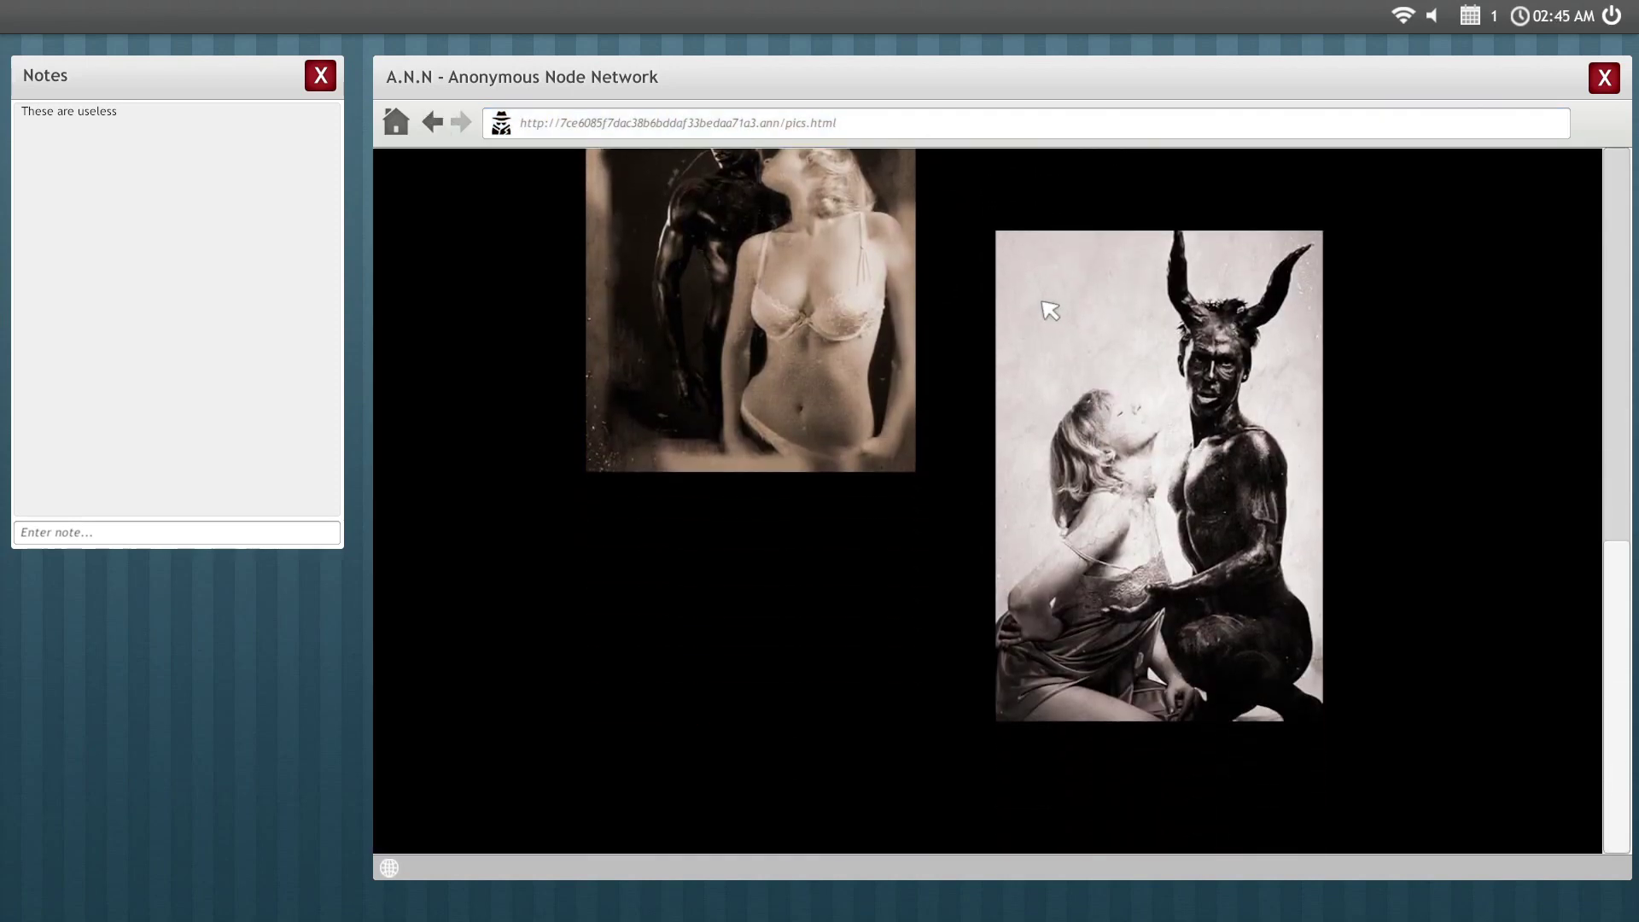
pyautogui.click(436, 124)
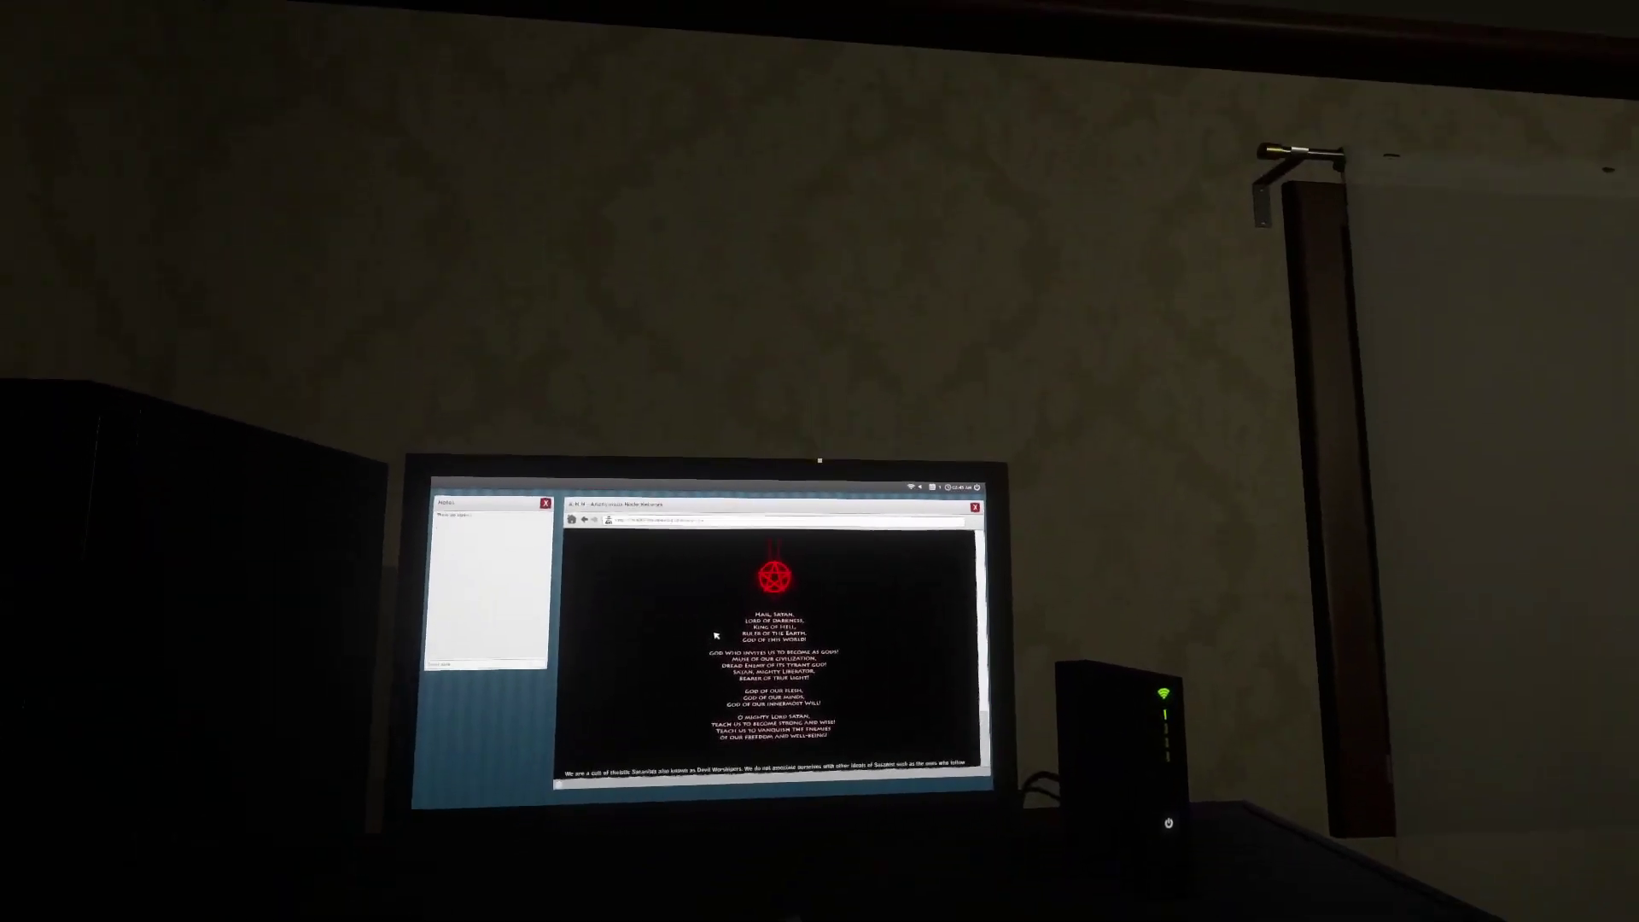
pyautogui.scroll(-3, 917, 666)
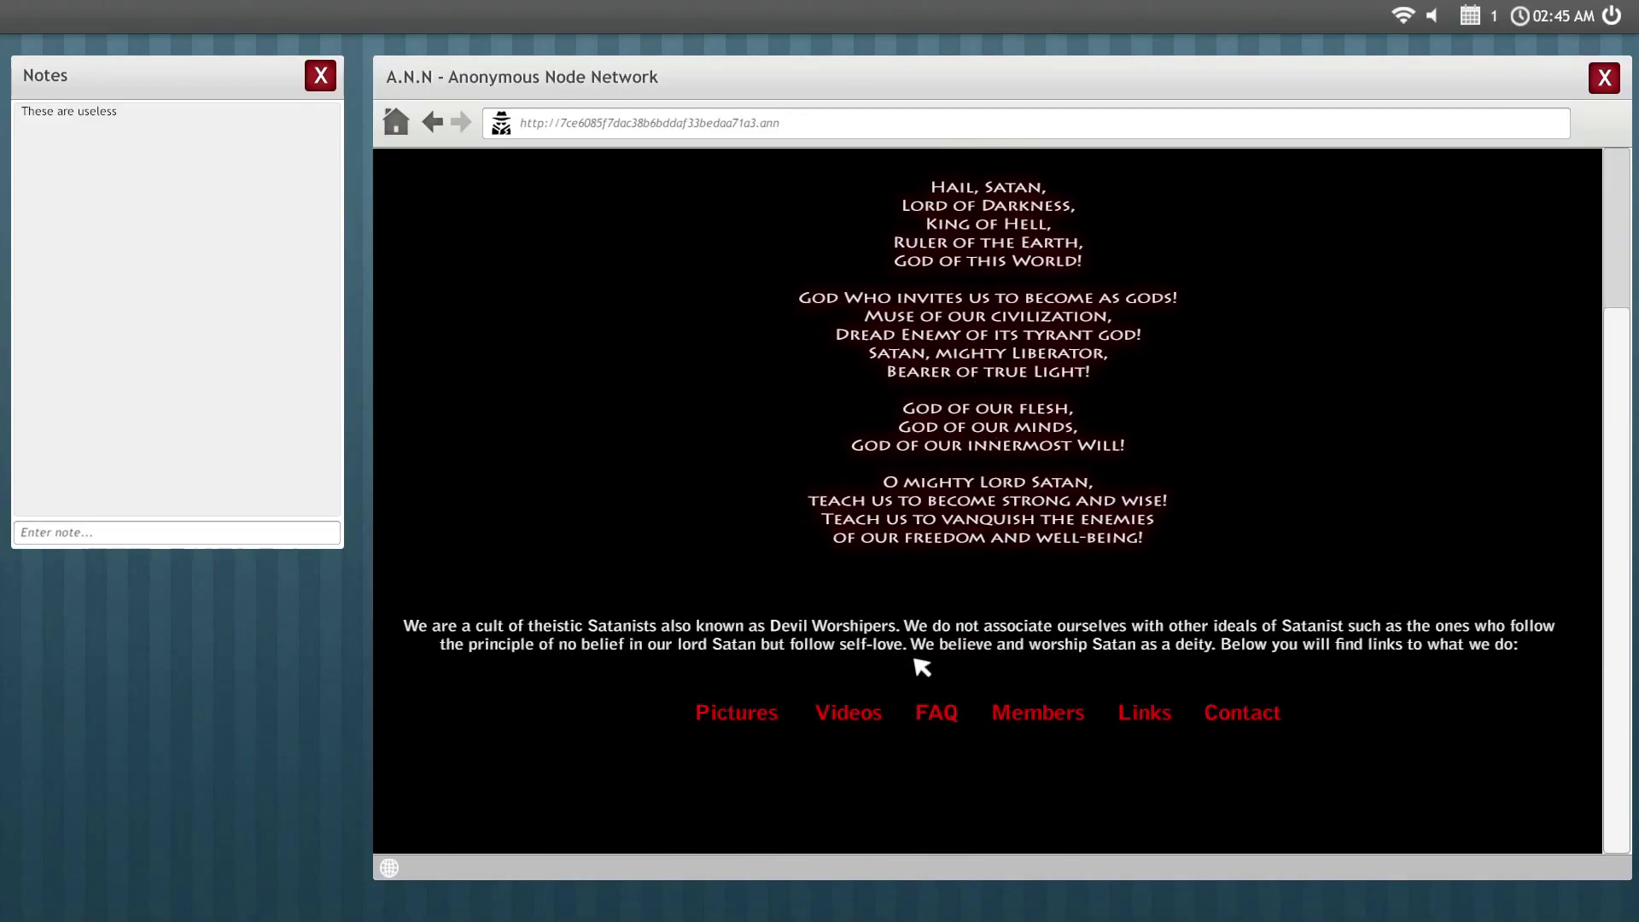
# - View the Hail Satan FAQ and Members pages and mute the computer's sound
pyautogui.click(936, 714)
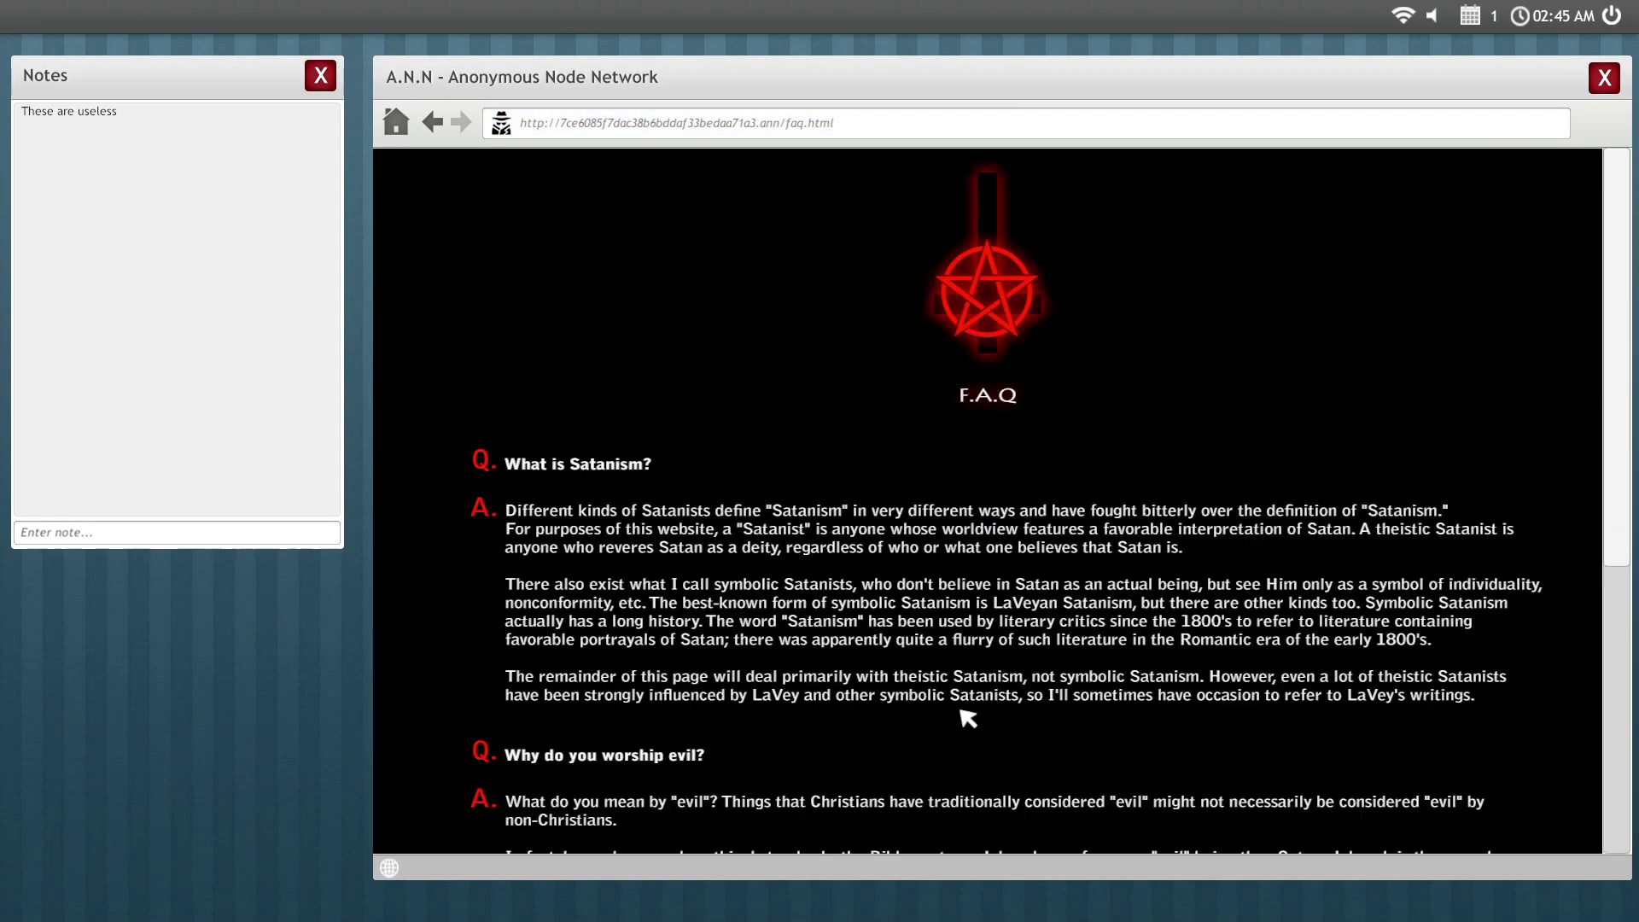
pyautogui.scroll(-4, 967, 718)
pyautogui.scroll(-4, 969, 576)
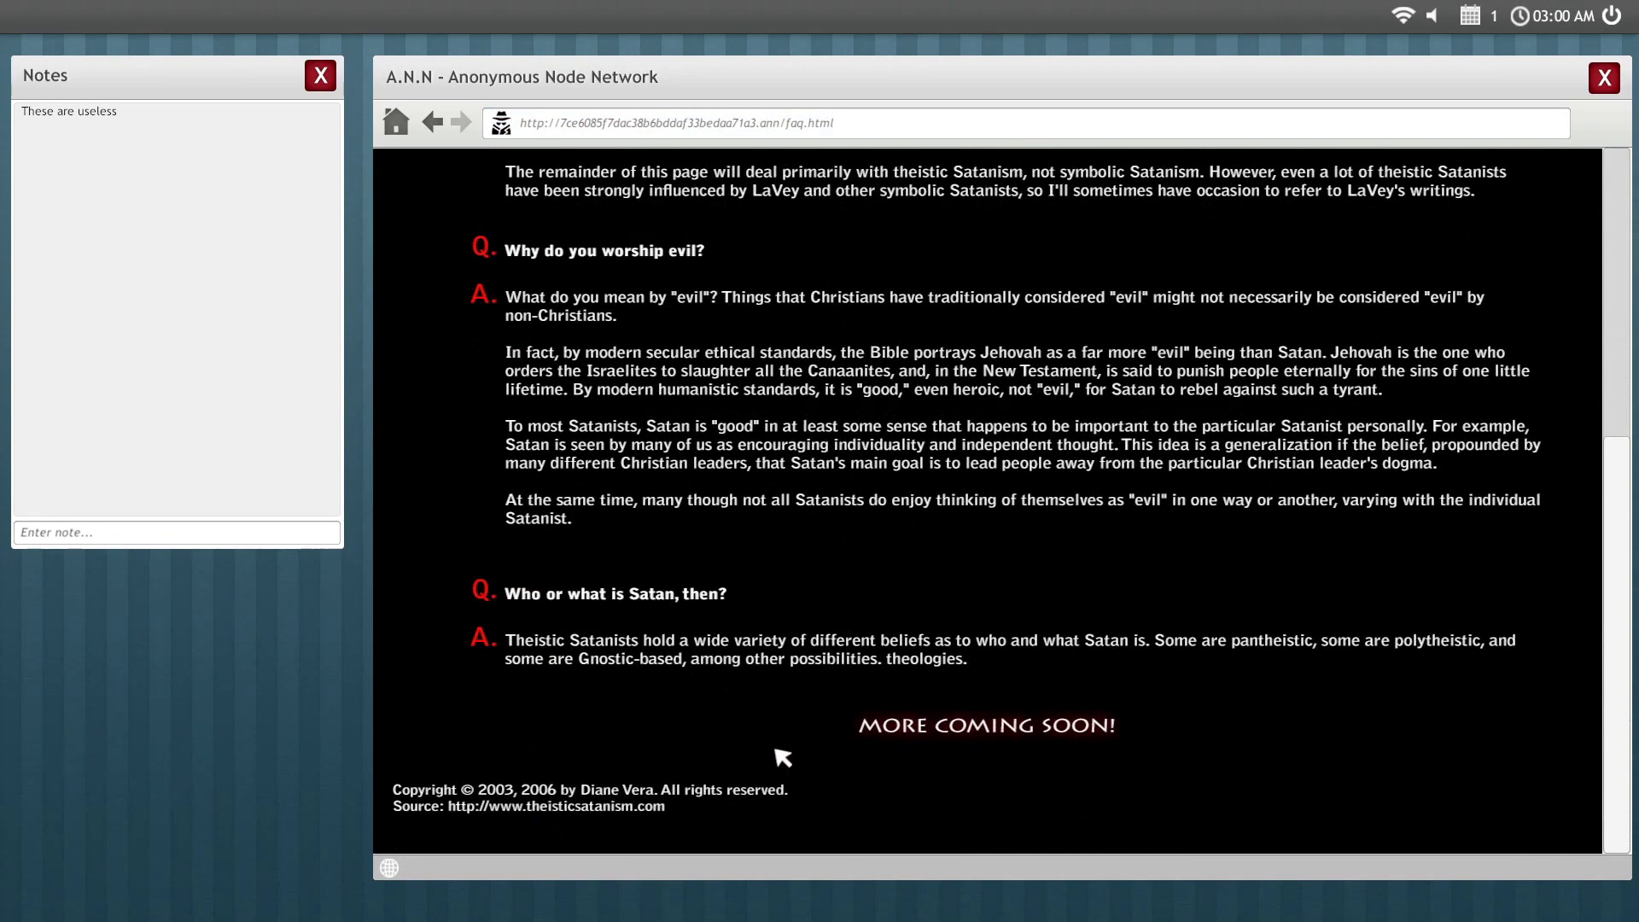
pyautogui.click(431, 125)
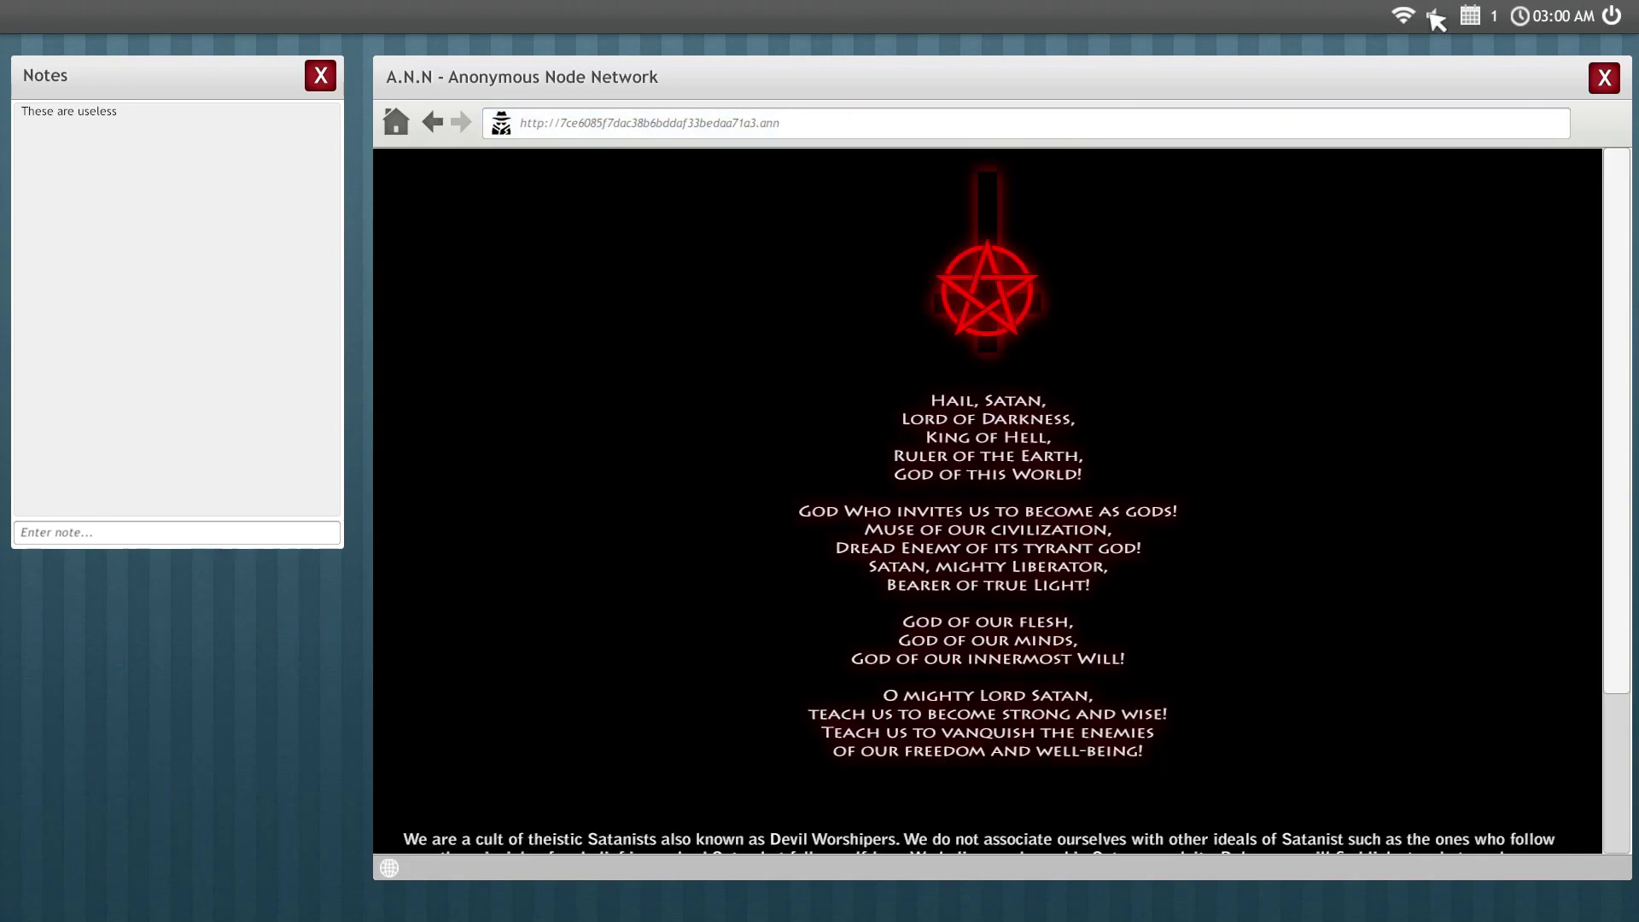
pyautogui.scroll(-2, 1424, 508)
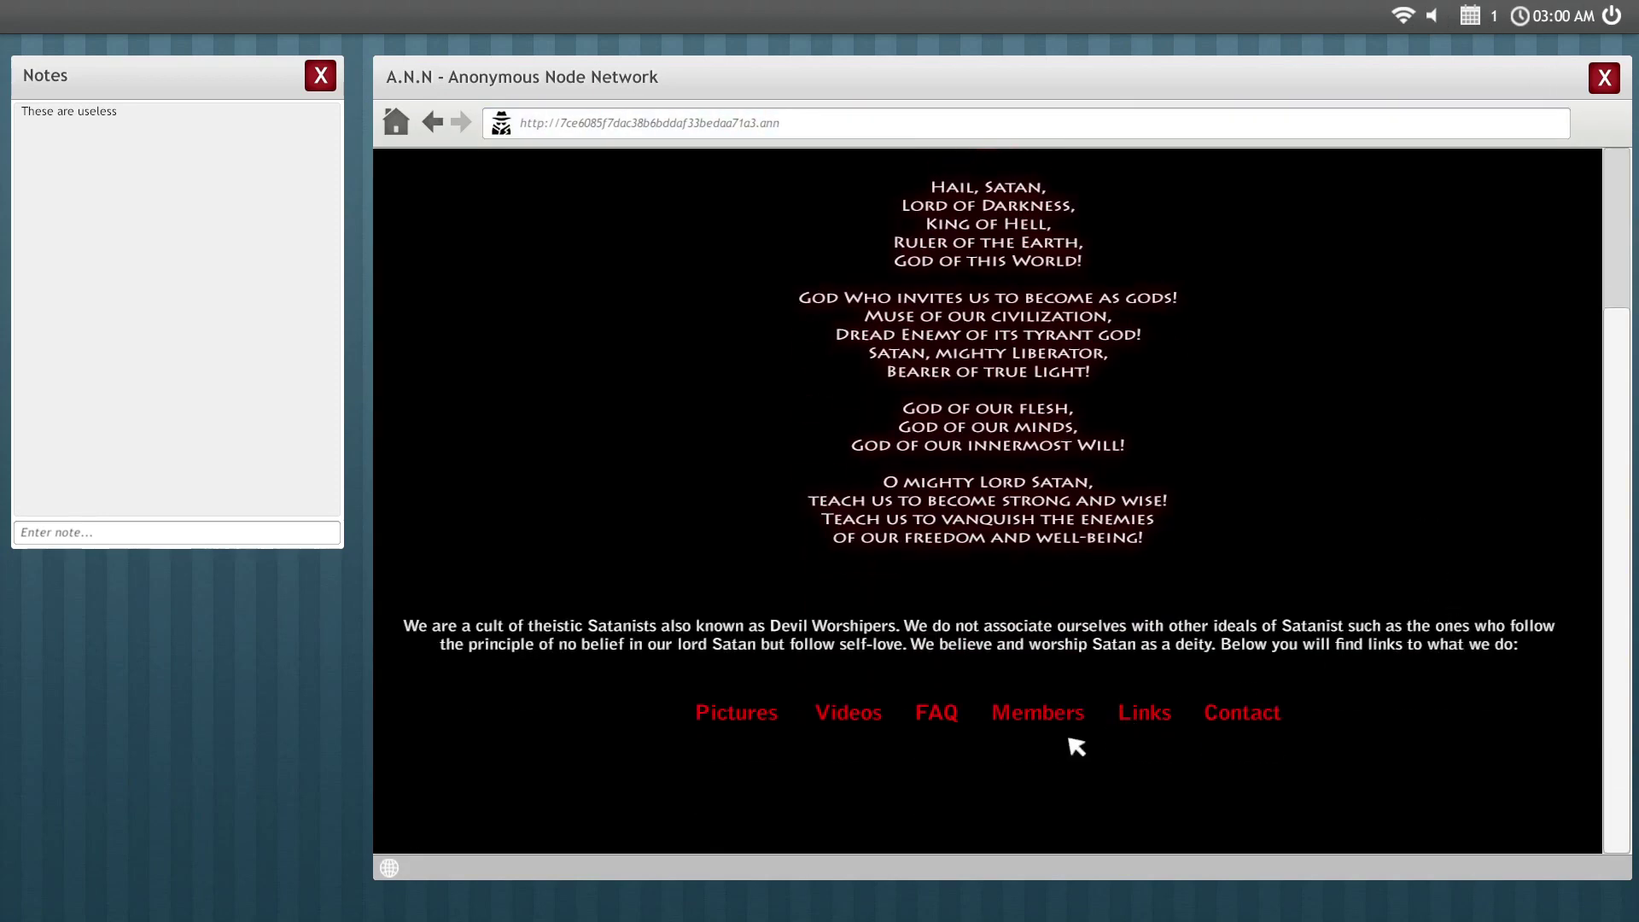
pyautogui.click(1048, 712)
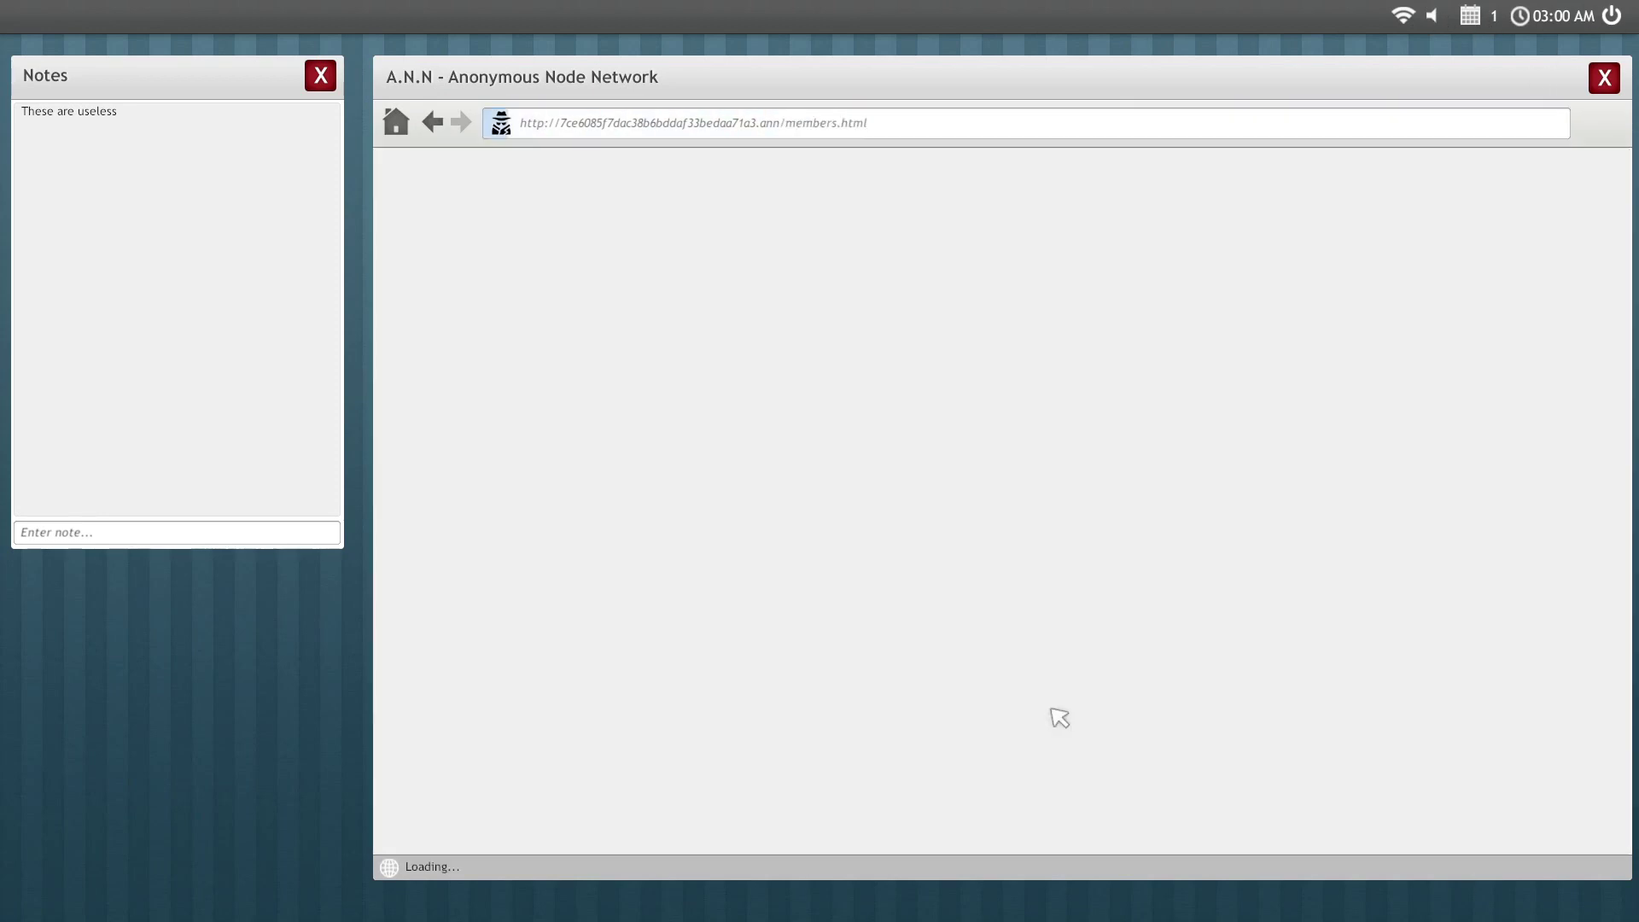
pyautogui.click(1436, 14)
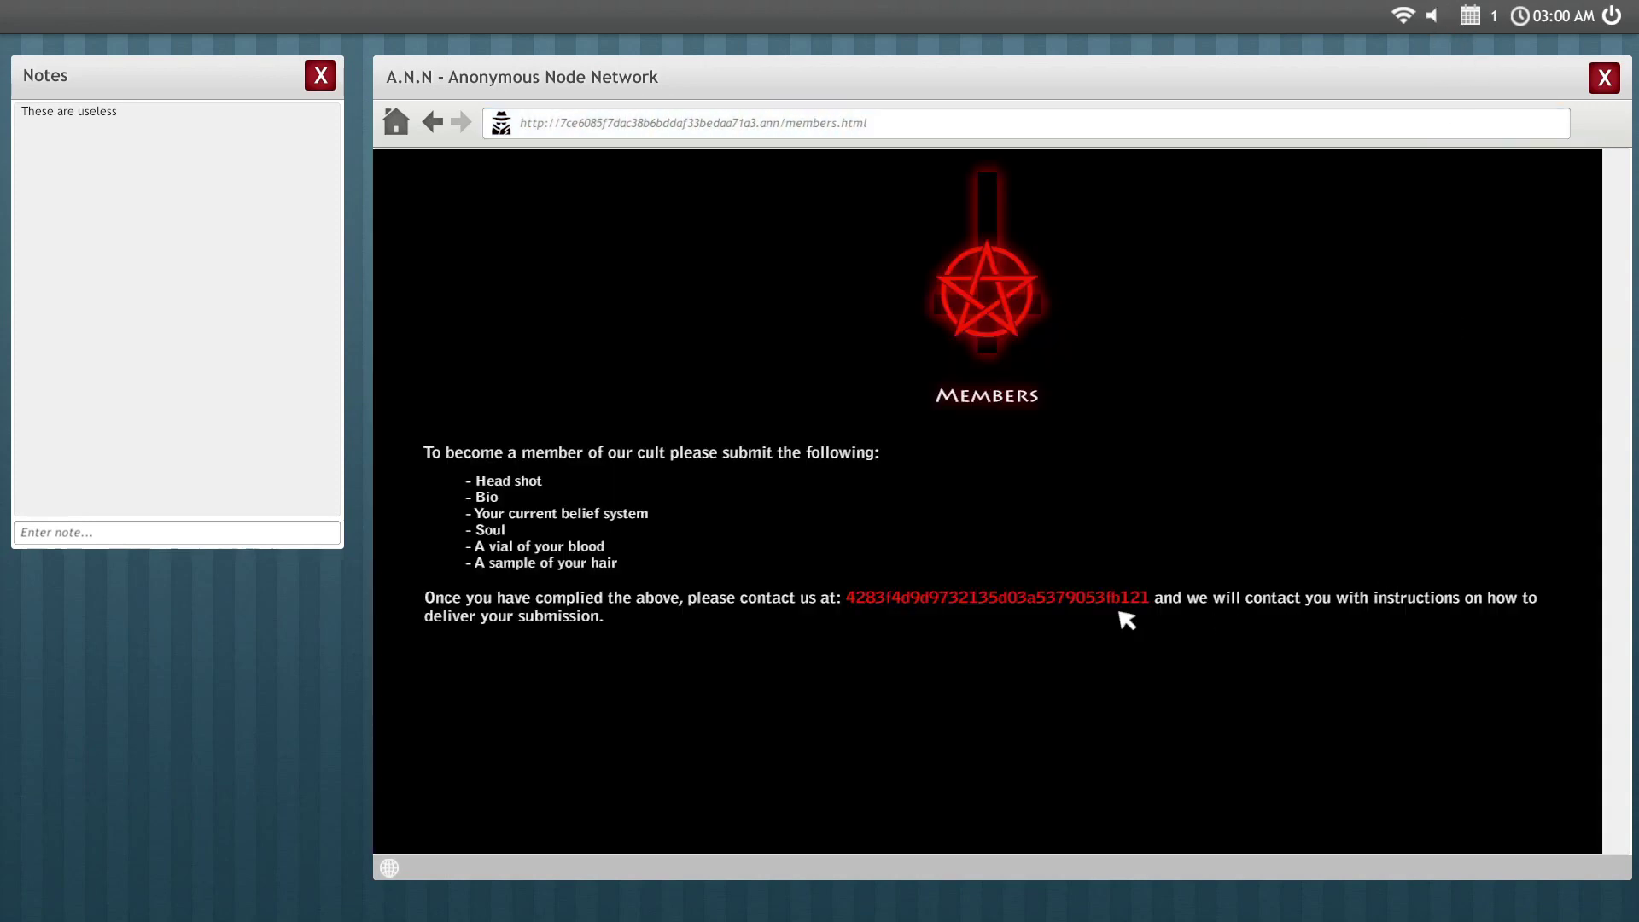
pyautogui.click(434, 123)
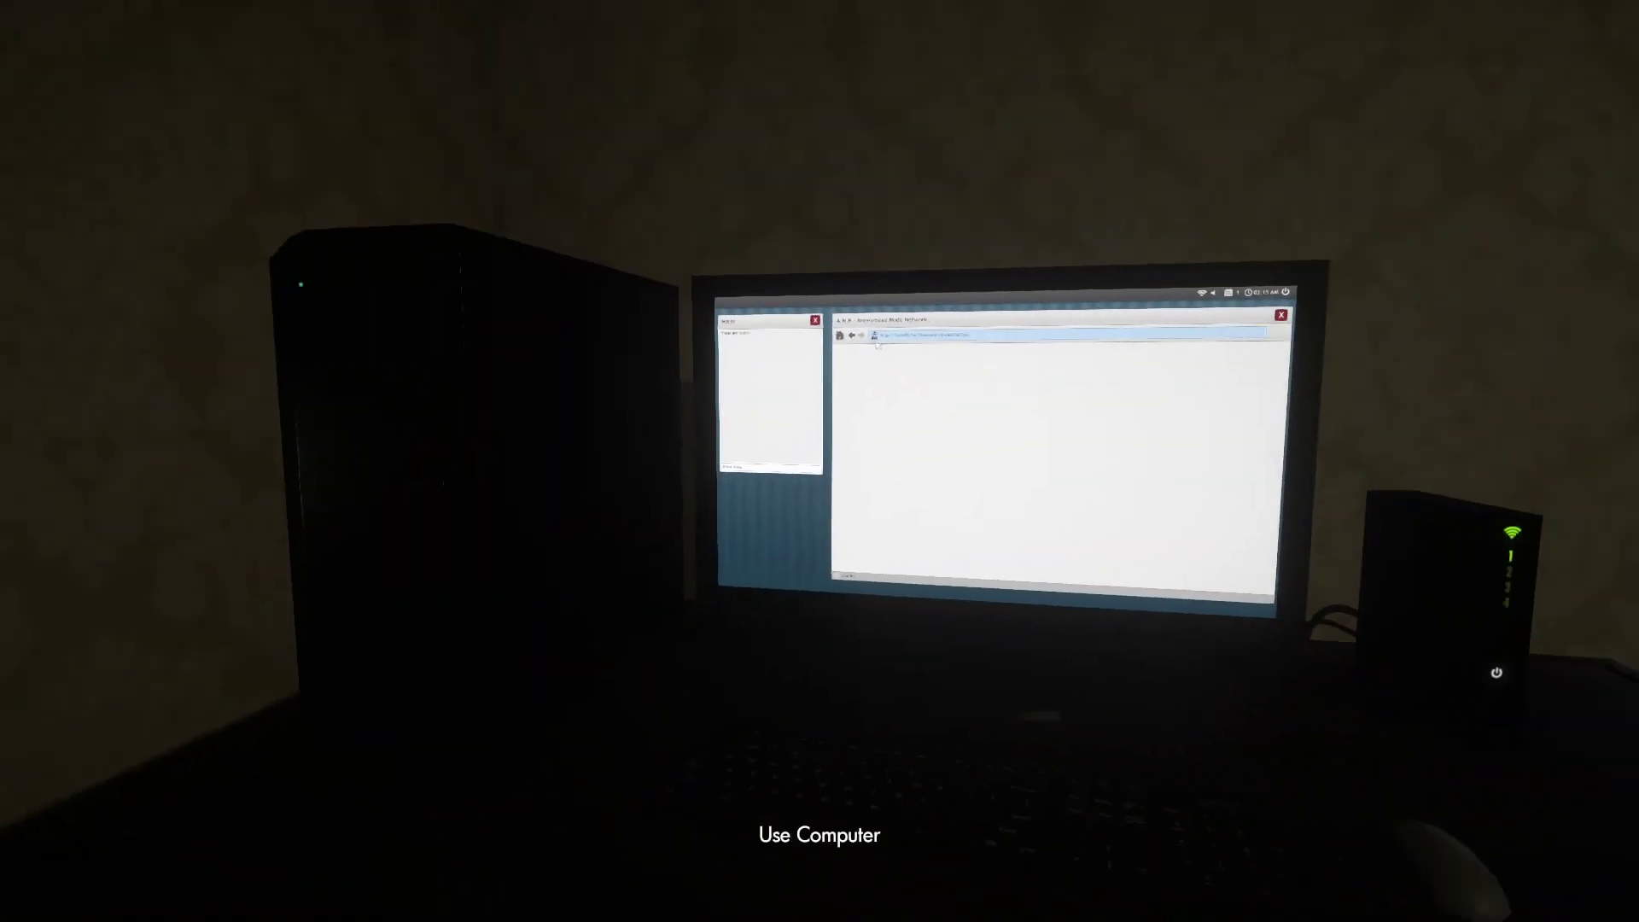
pyautogui.click(819, 460)
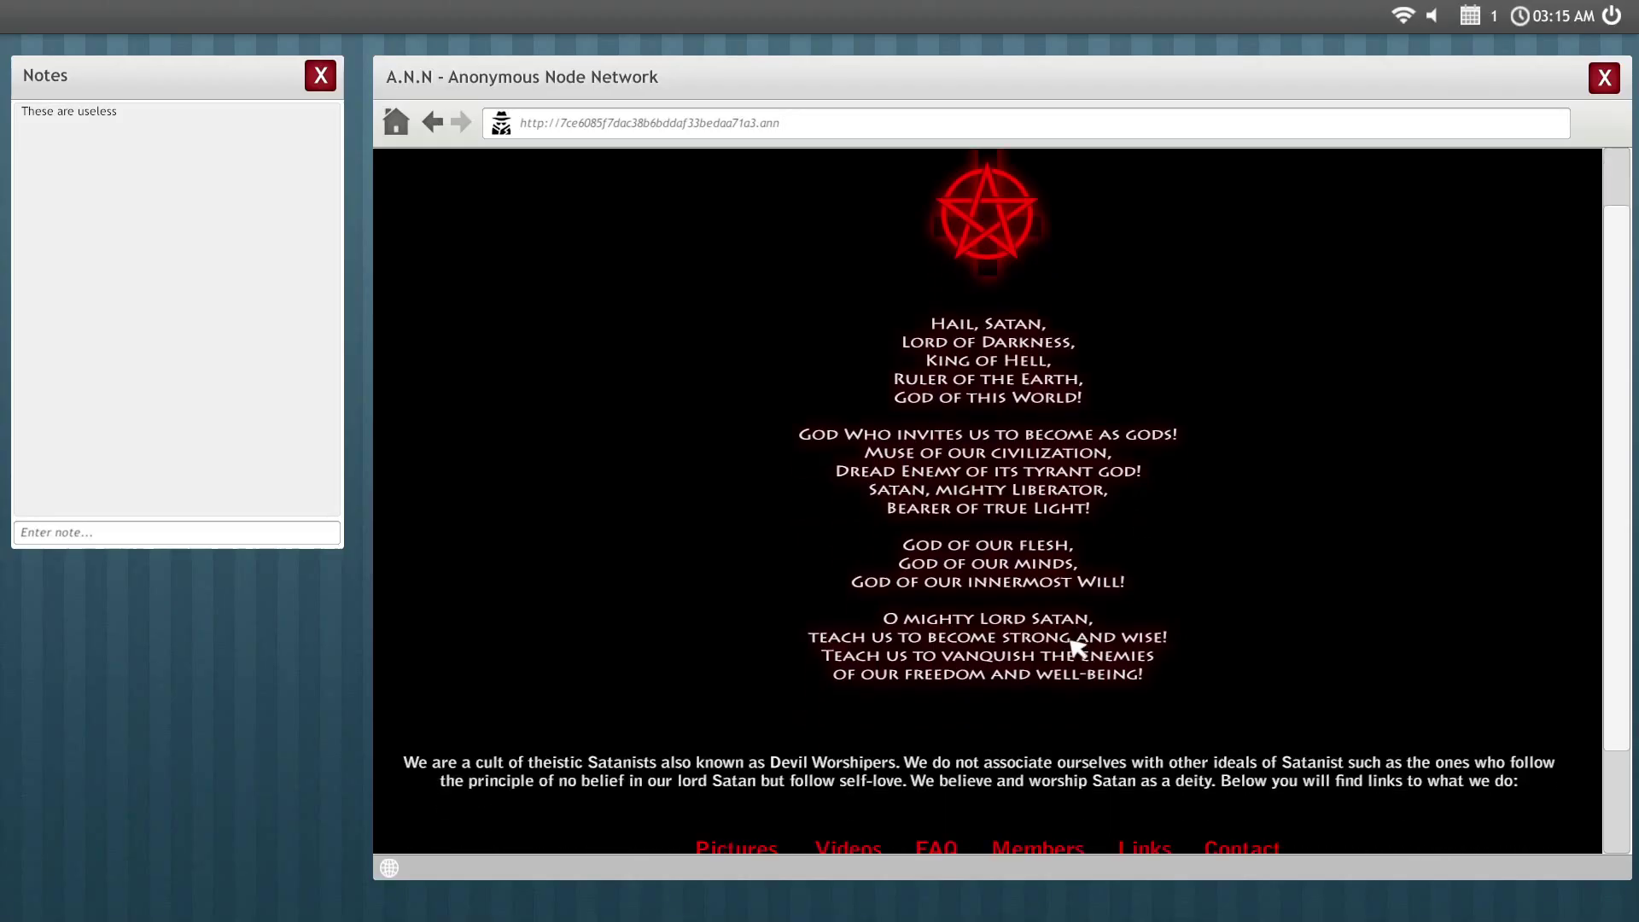
pyautogui.scroll(-2, 1101, 750)
# - View the under-construction Links page and the Contact address page, then leave the site
pyautogui.click(1149, 763)
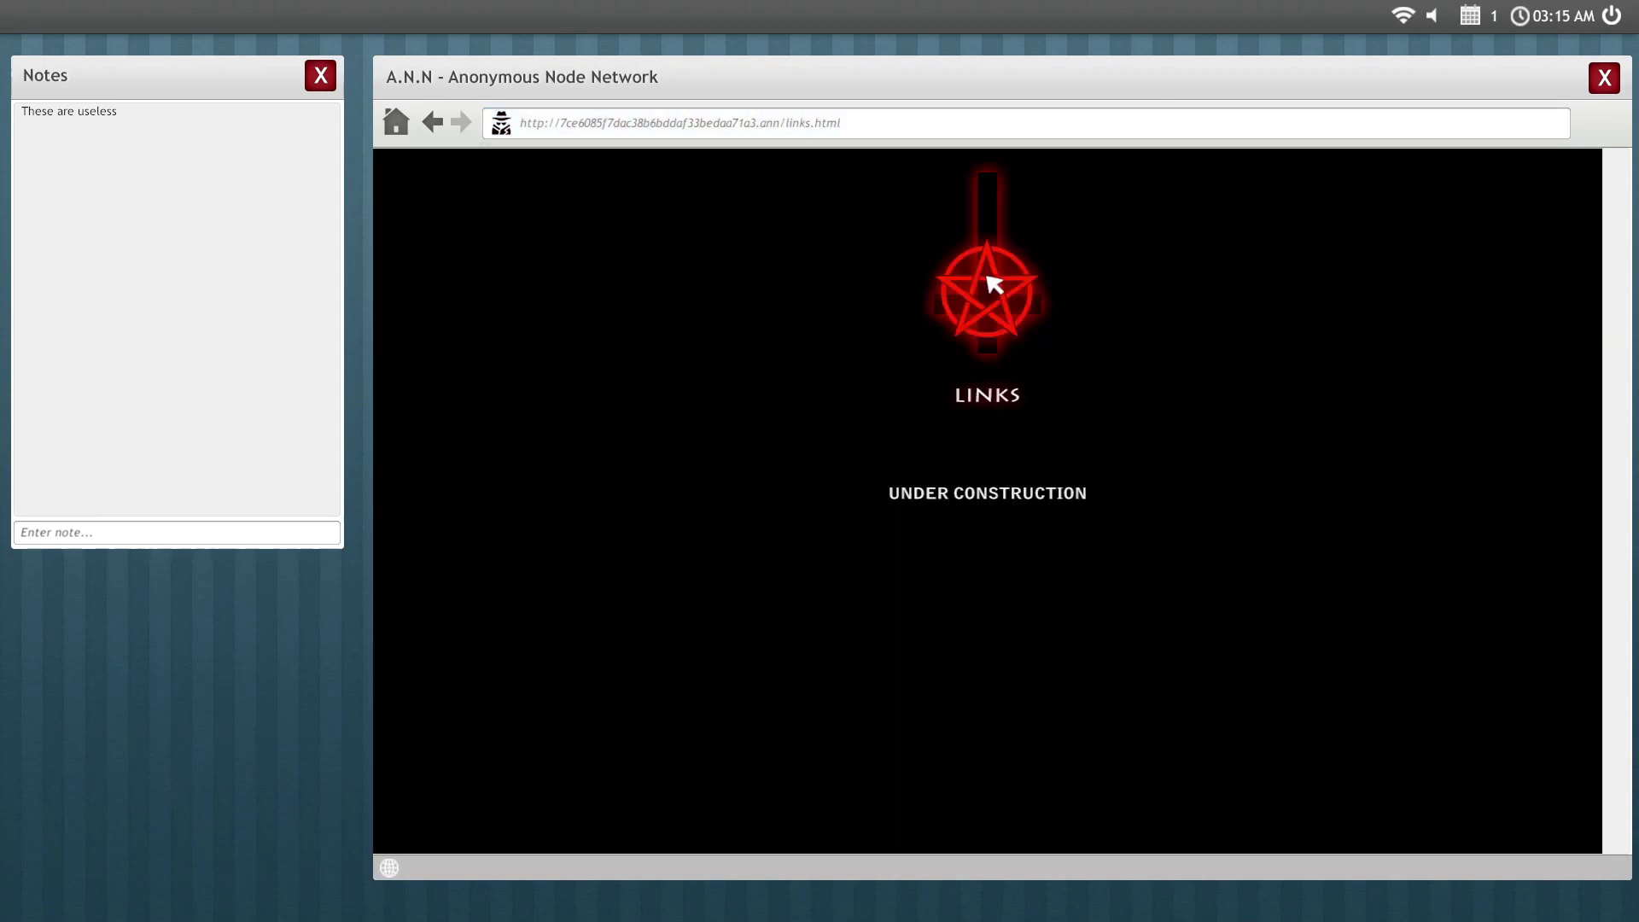
pyautogui.click(435, 123)
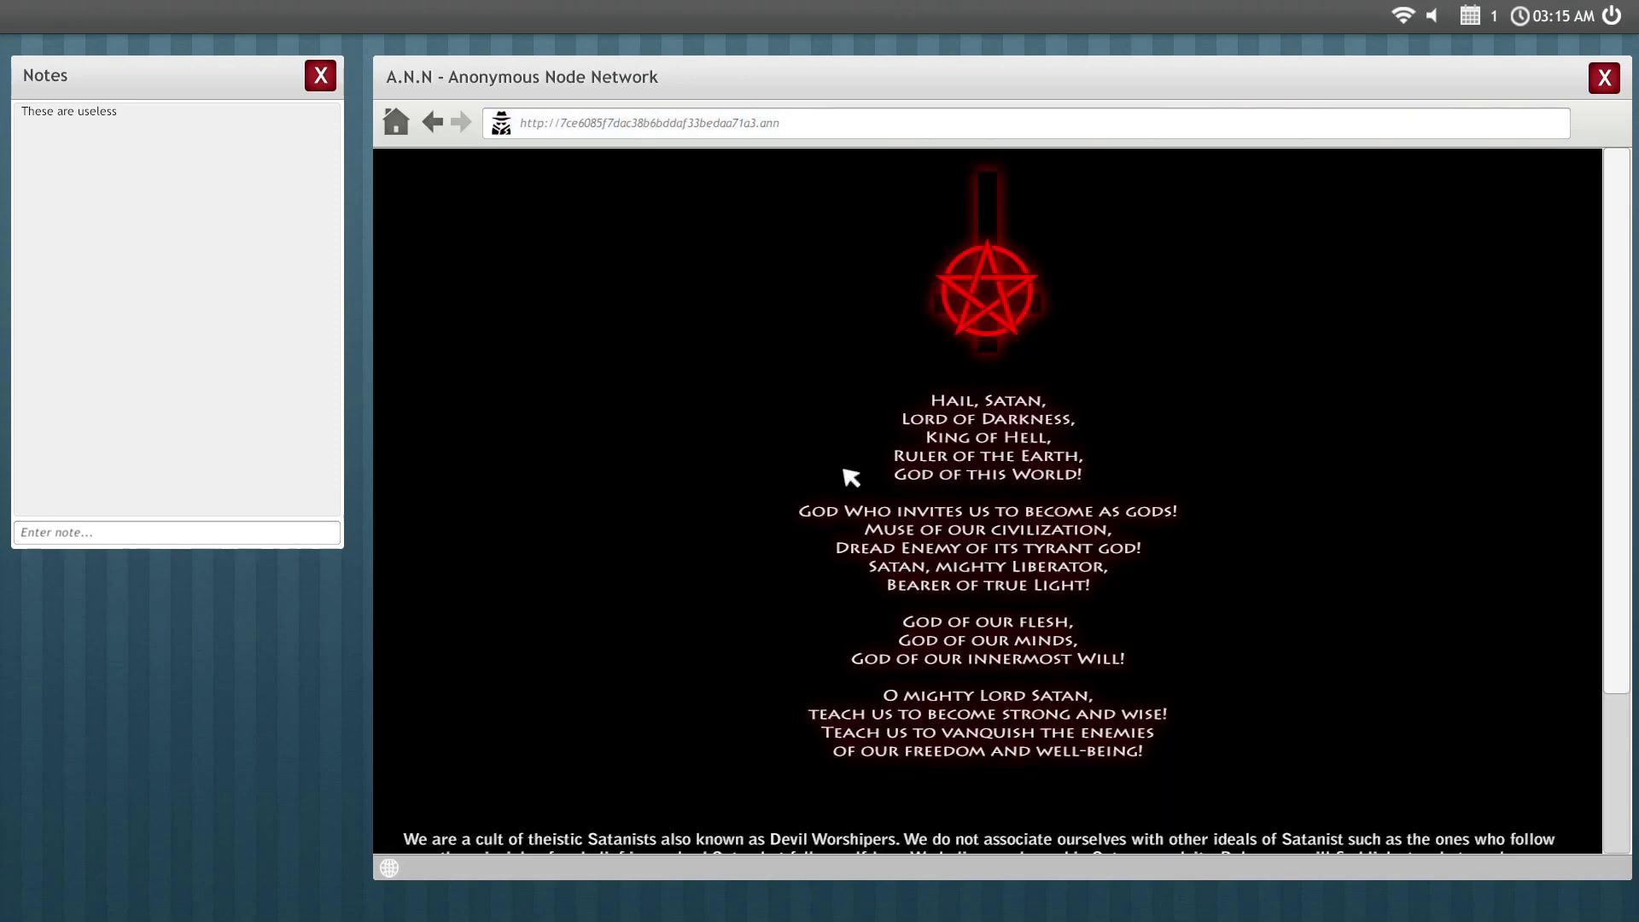
pyautogui.scroll(-2, 1152, 756)
pyautogui.scroll(-2, 1268, 772)
pyautogui.click(1242, 725)
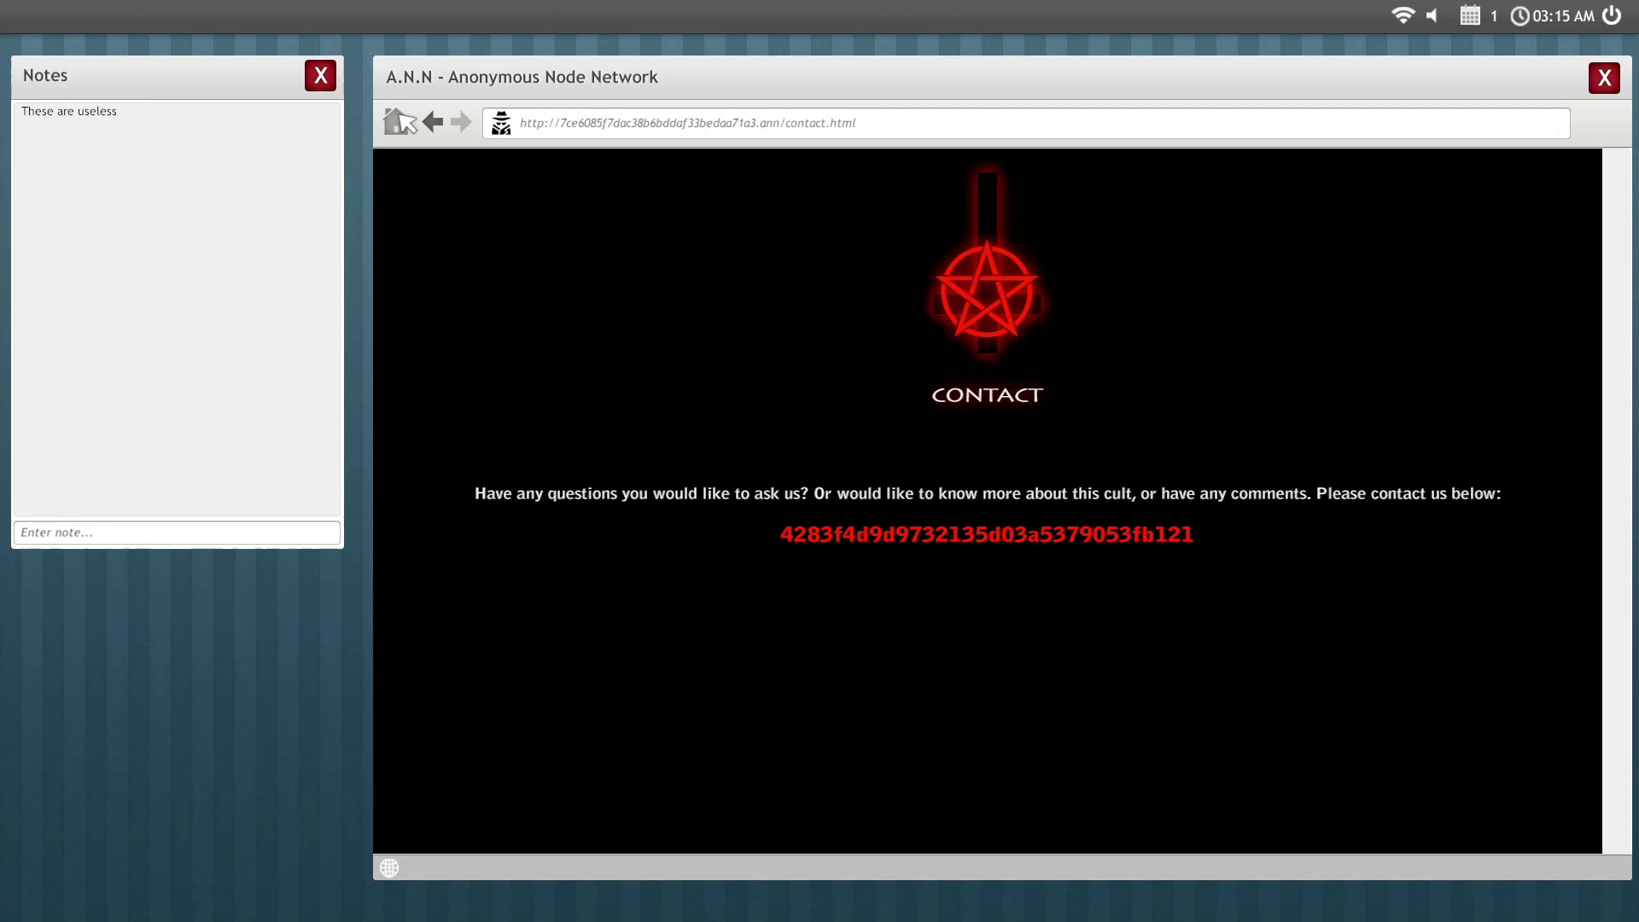
pyautogui.click(432, 121)
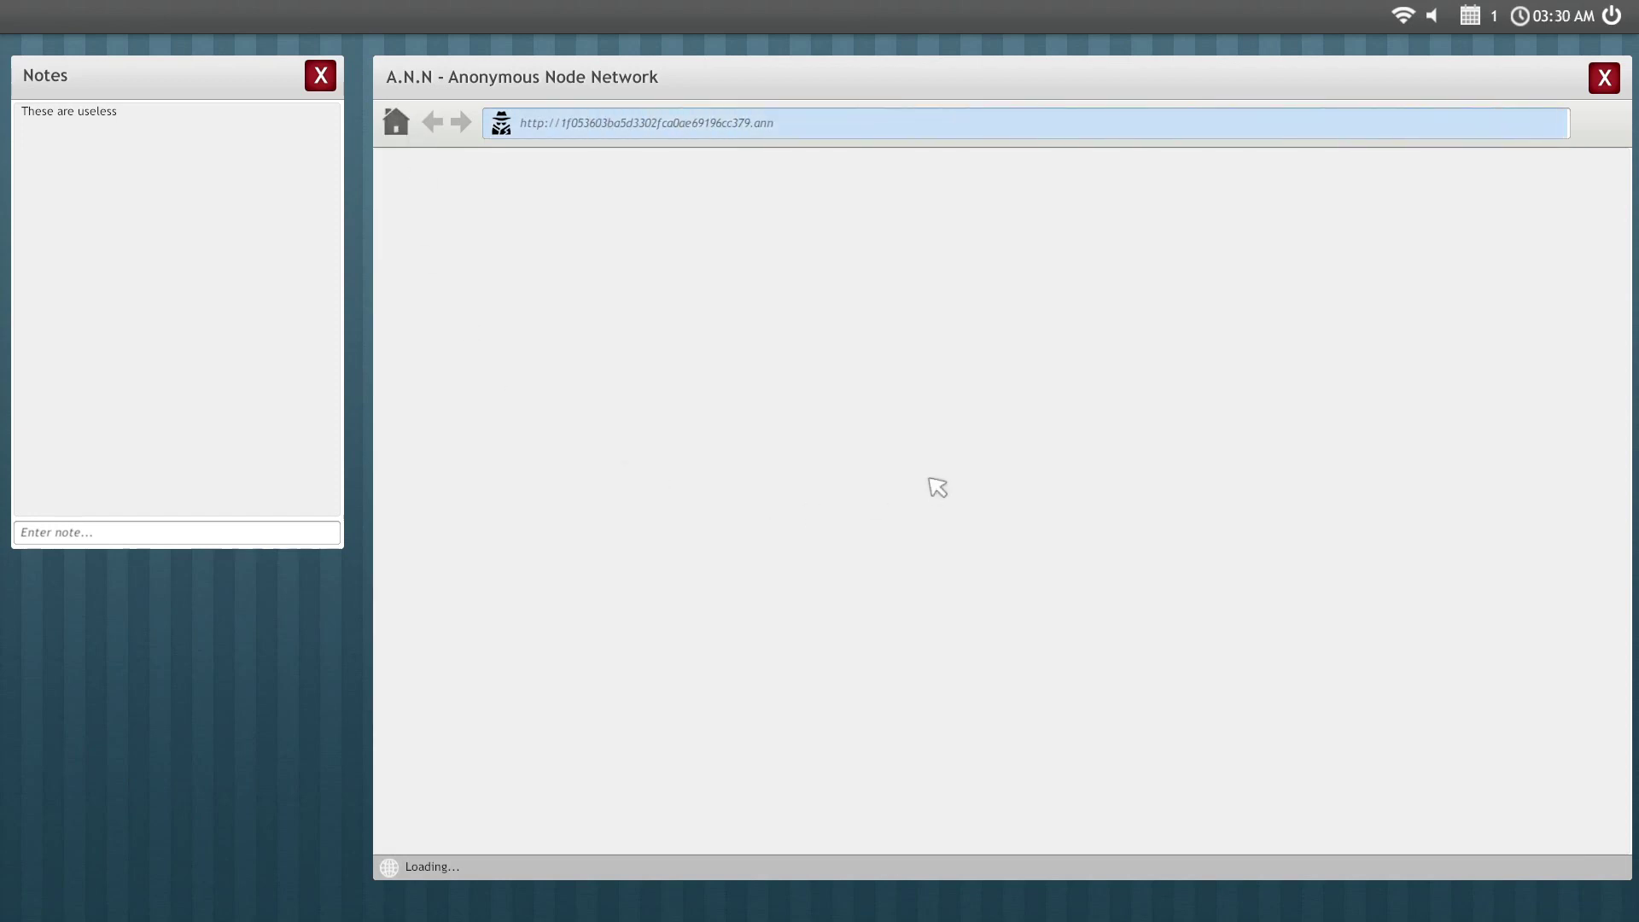
pyautogui.scroll(-1, 761, 659)
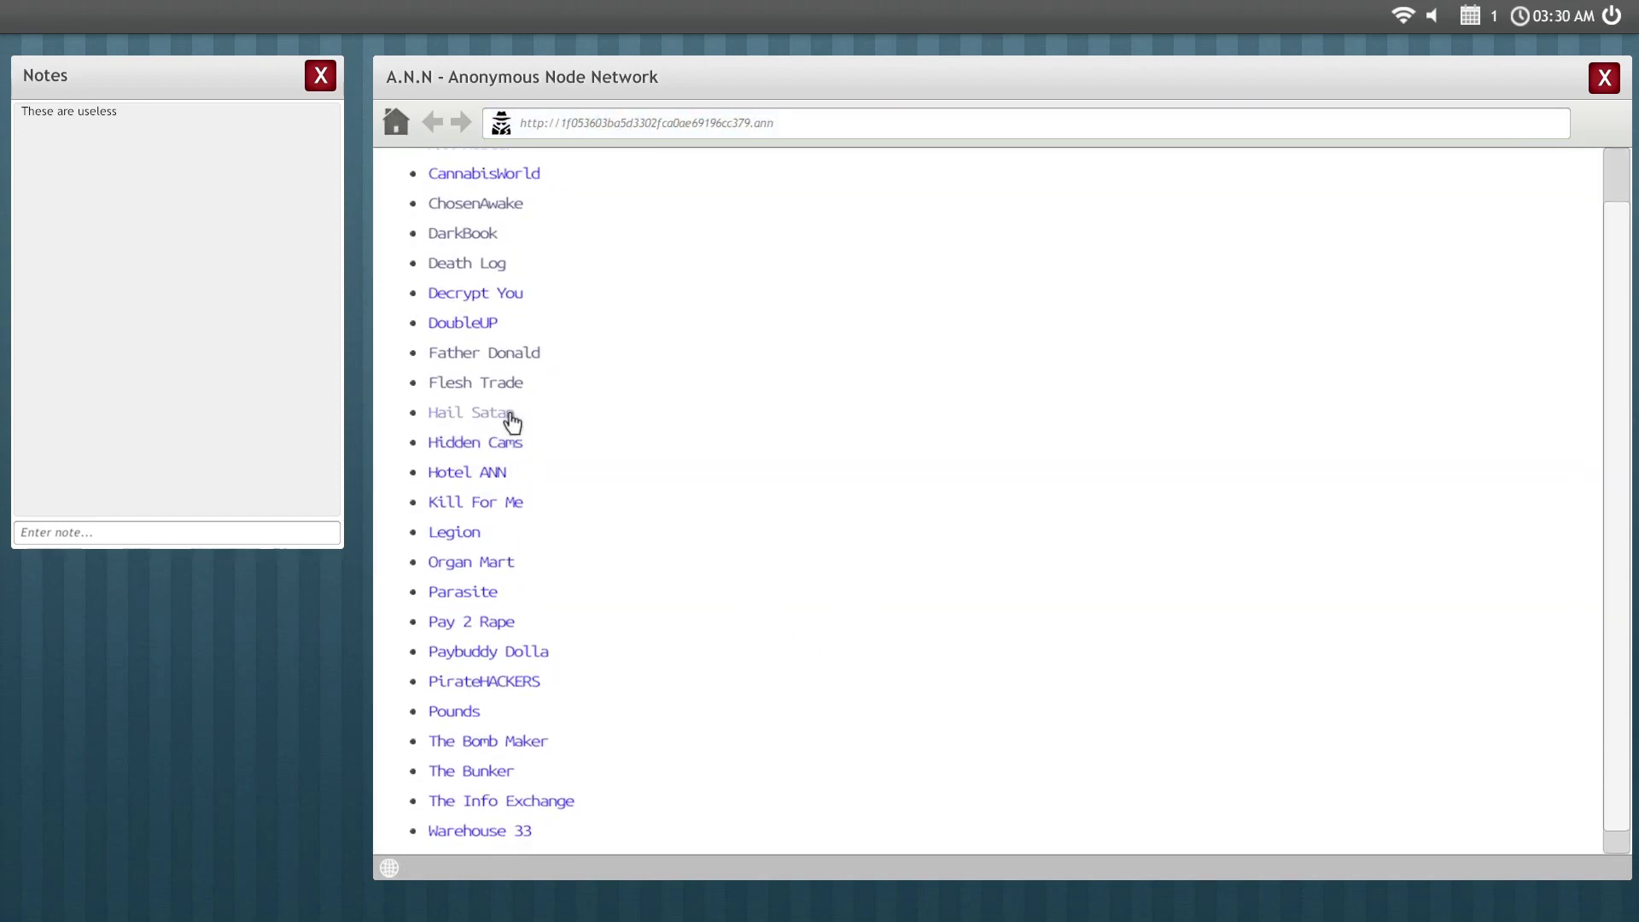
pyautogui.click(518, 451)
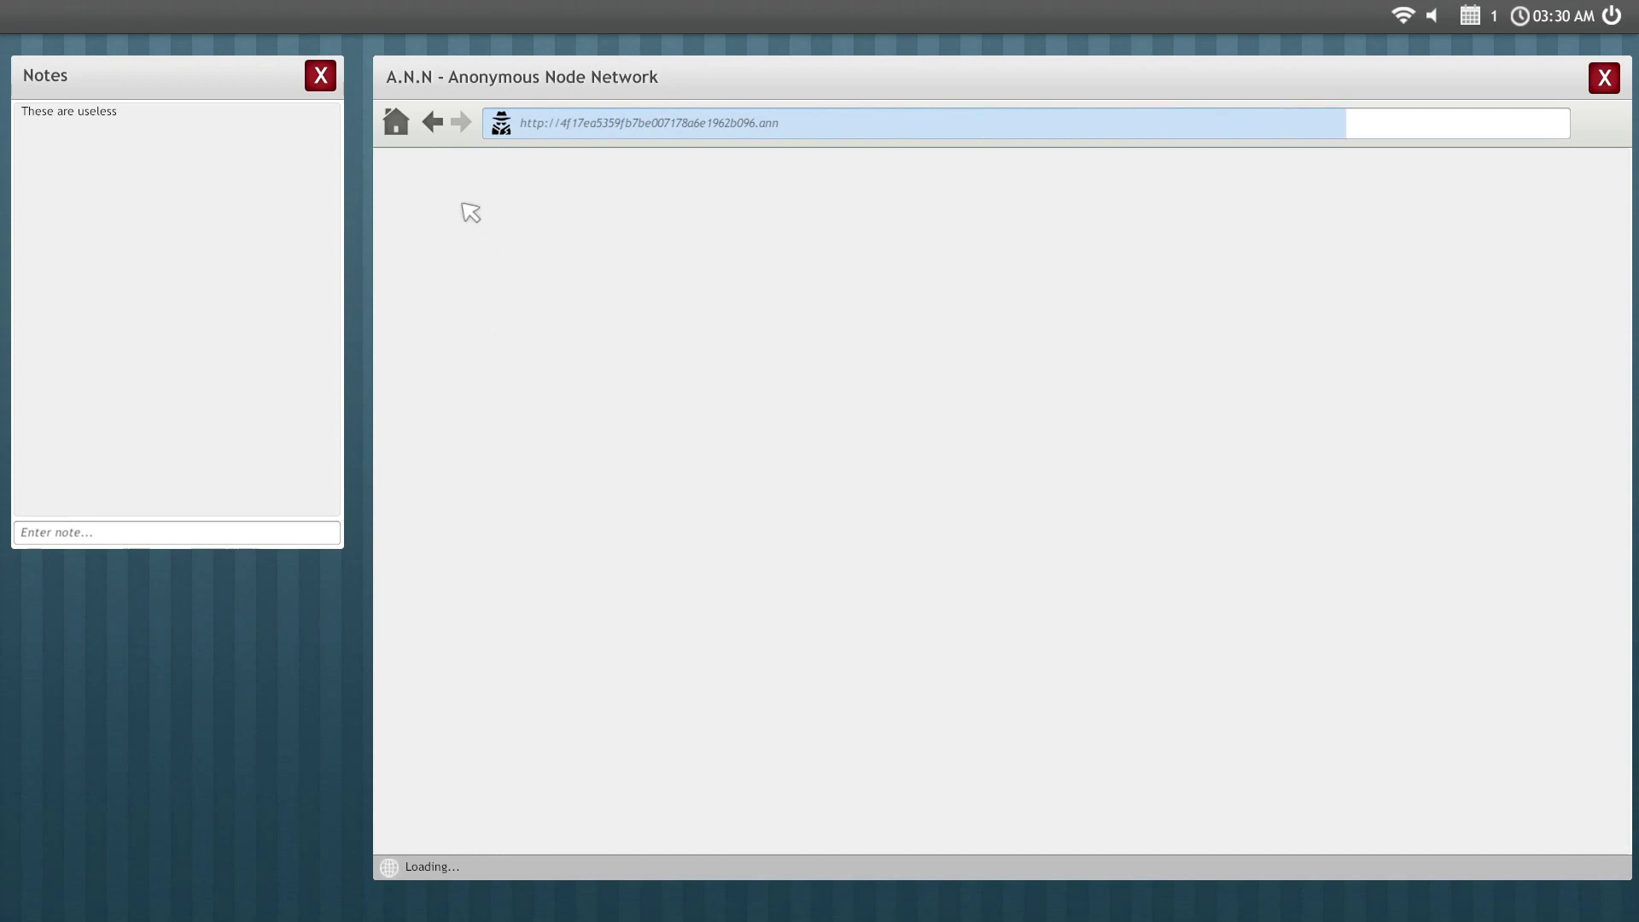
pyautogui.scroll(-3, 1128, 749)
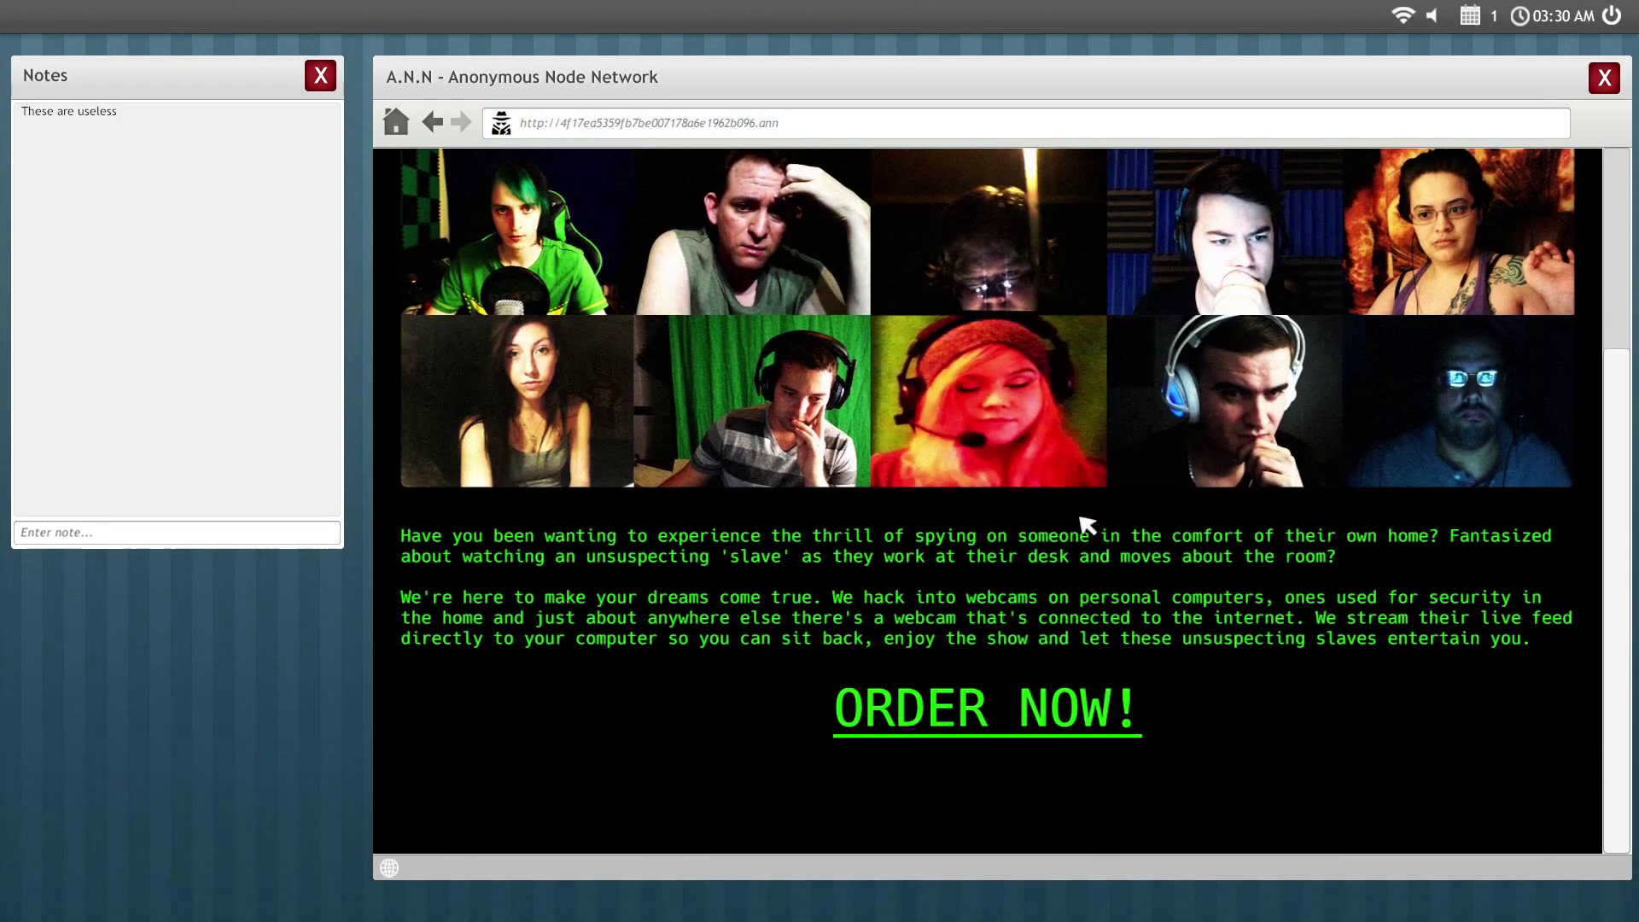
pyautogui.click(1064, 731)
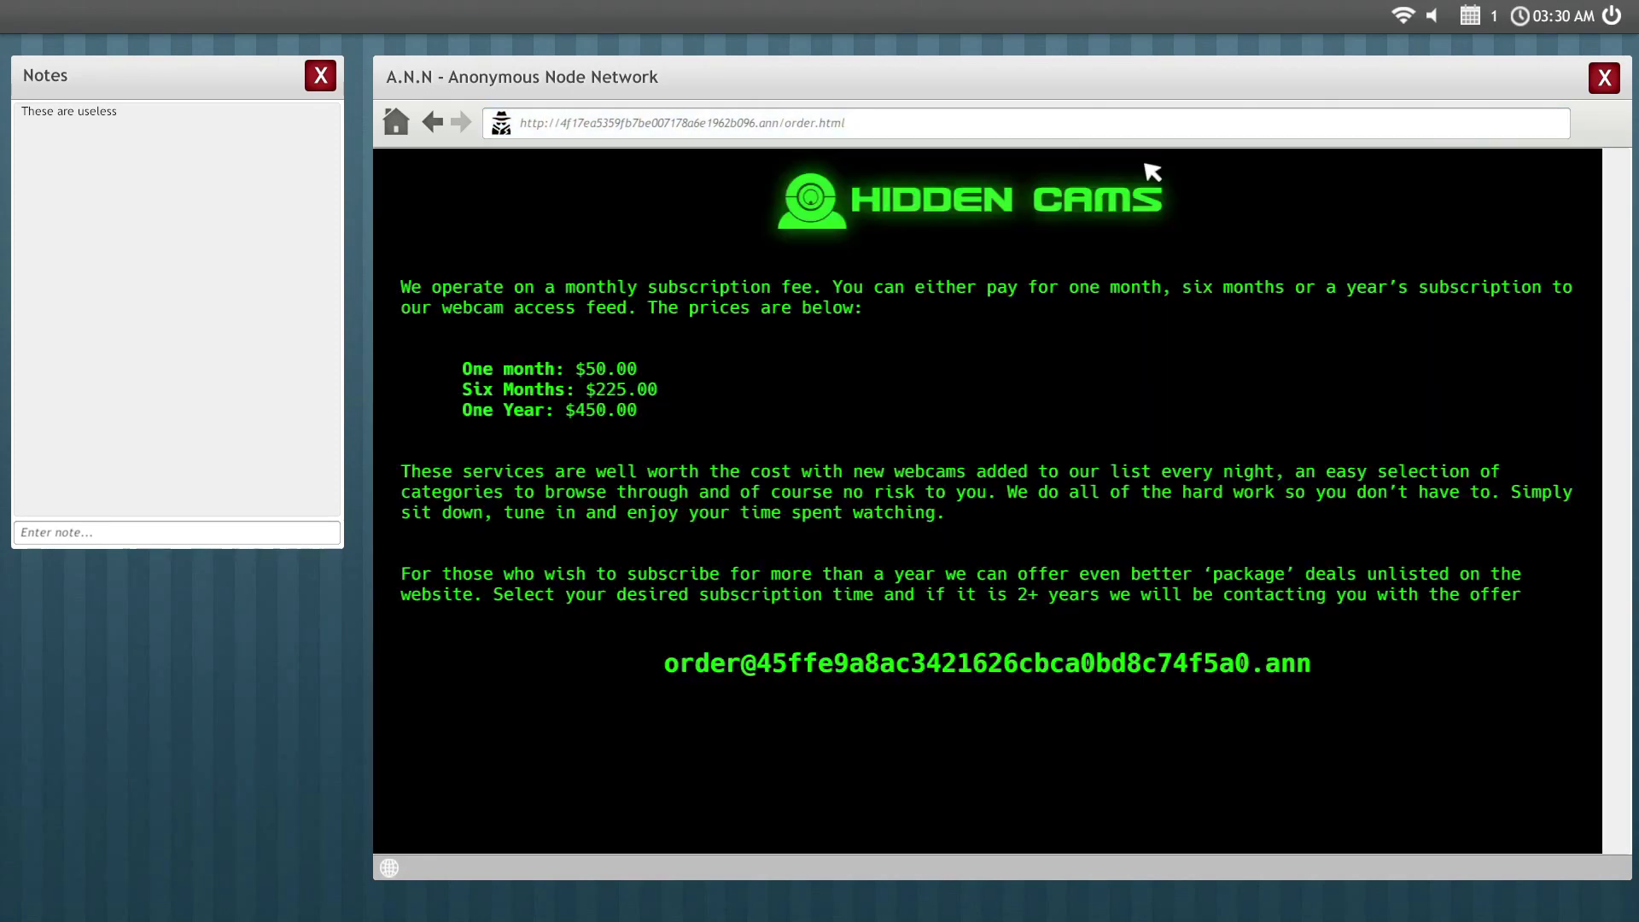
pyautogui.click(436, 124)
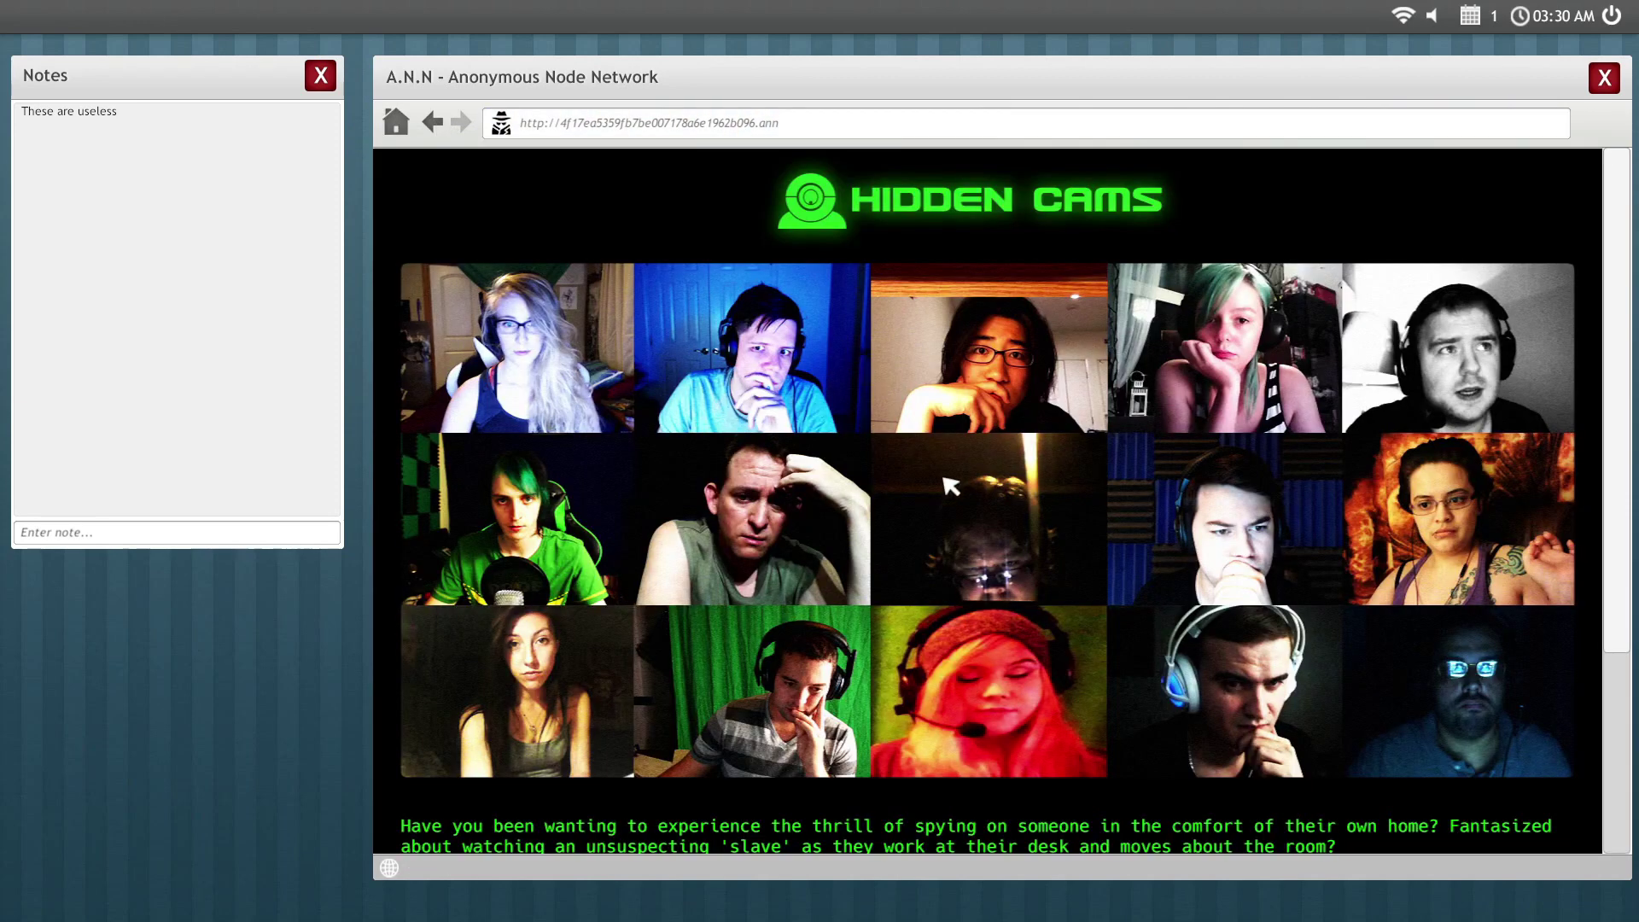
pyautogui.scroll(-3, 949, 484)
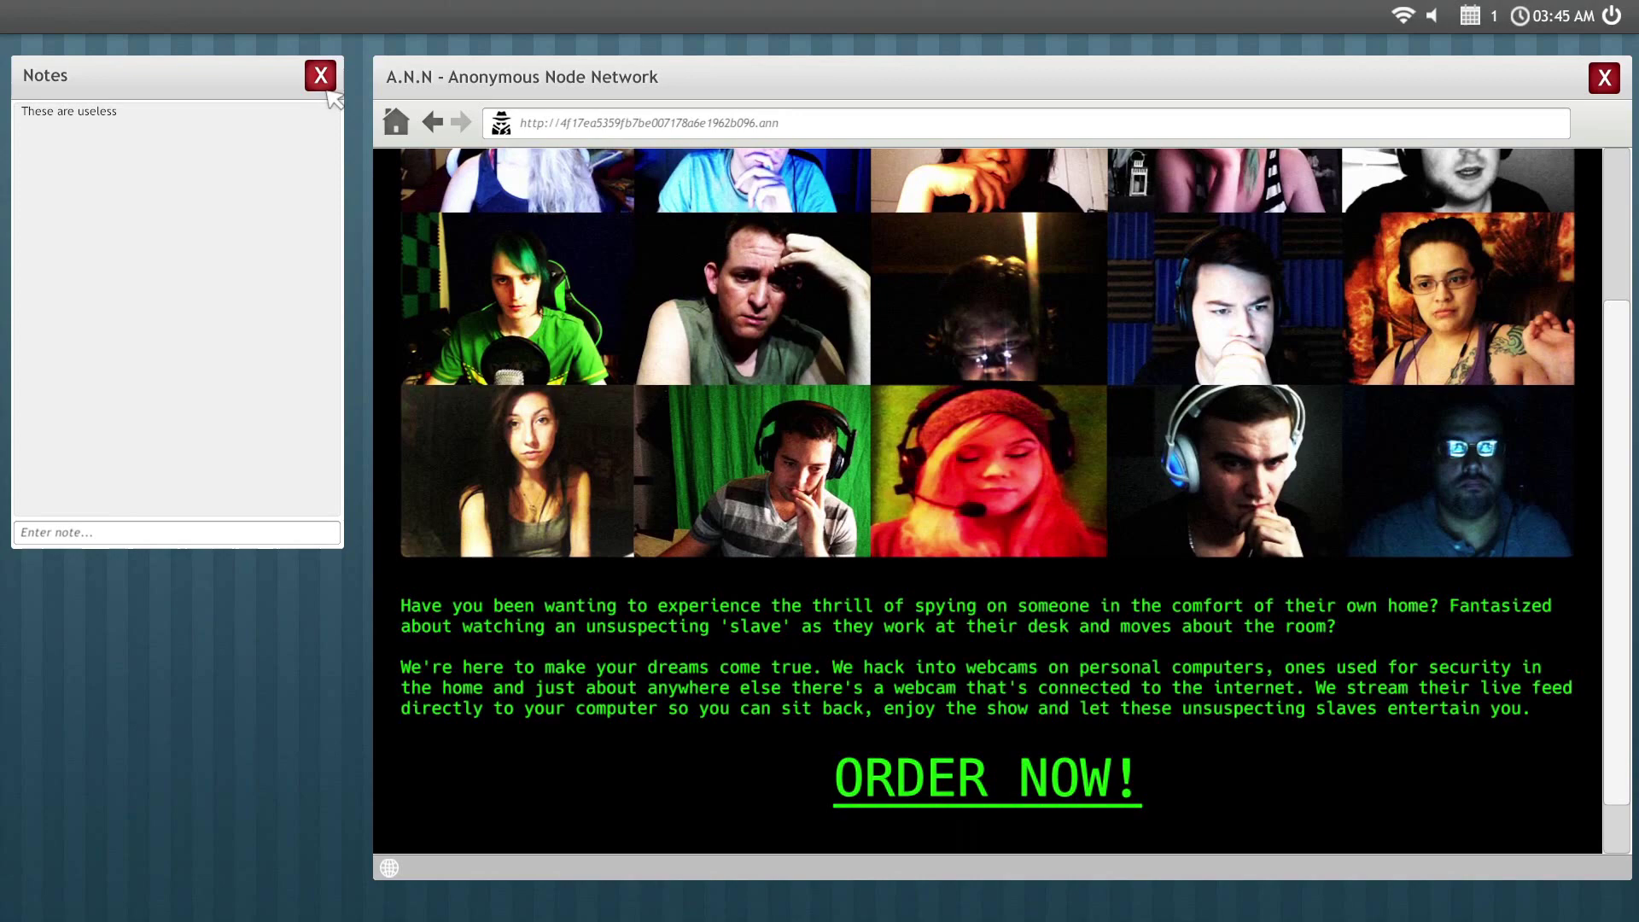
pyautogui.click(396, 121)
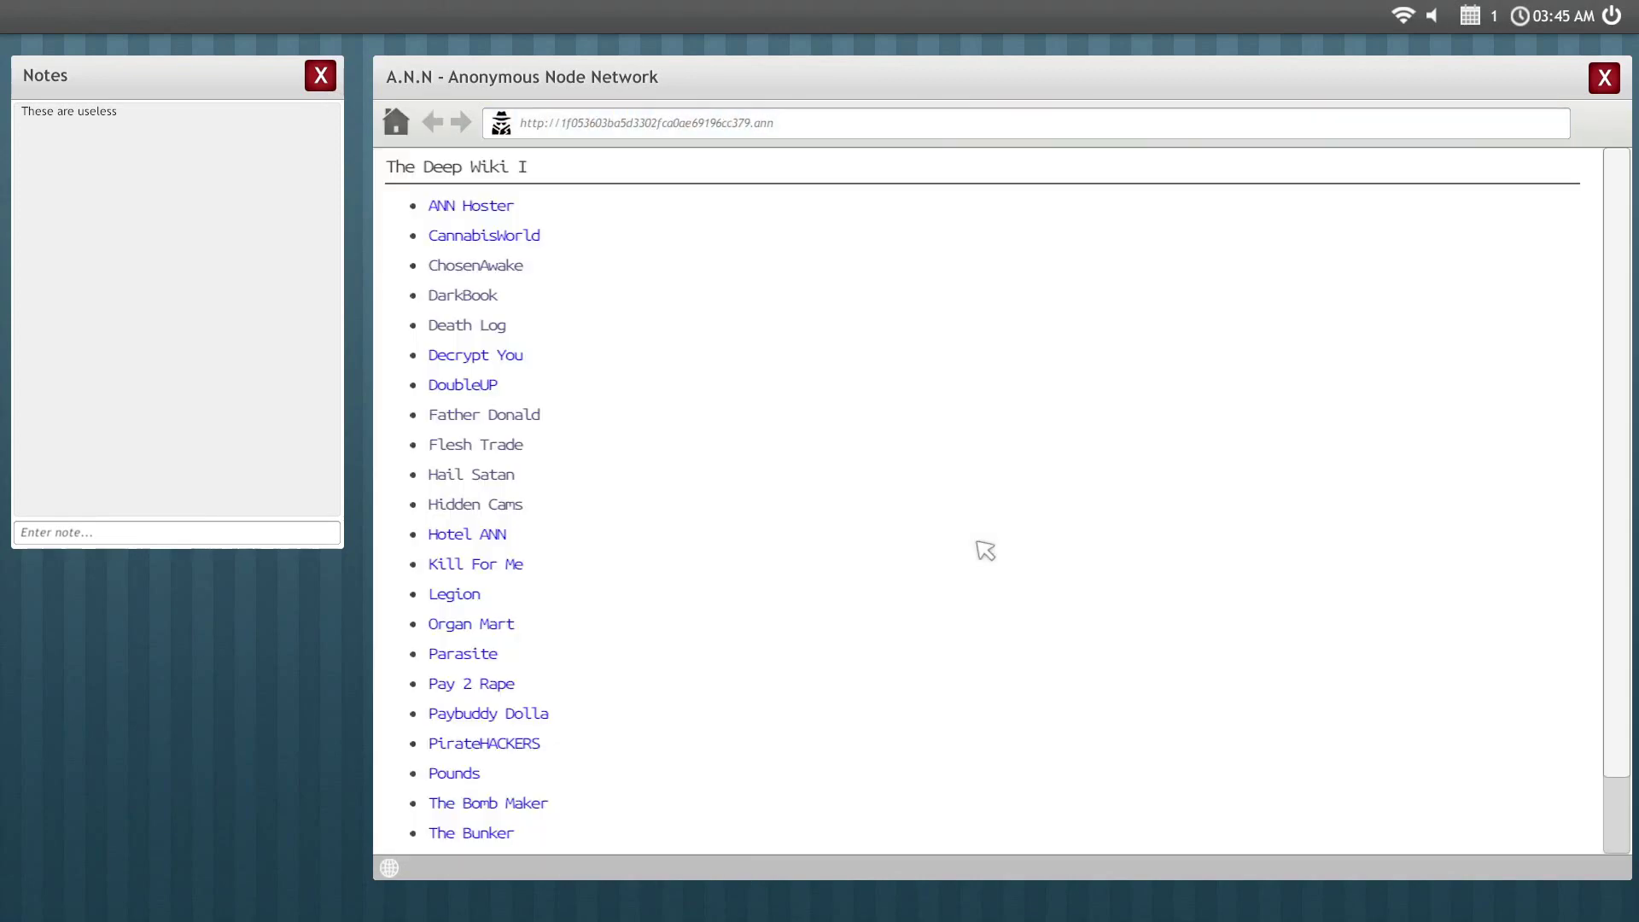
# - Try another Deep Wiki site and Kill For Me's failing targets page, then return to Deep Wiki I
pyautogui.click(494, 538)
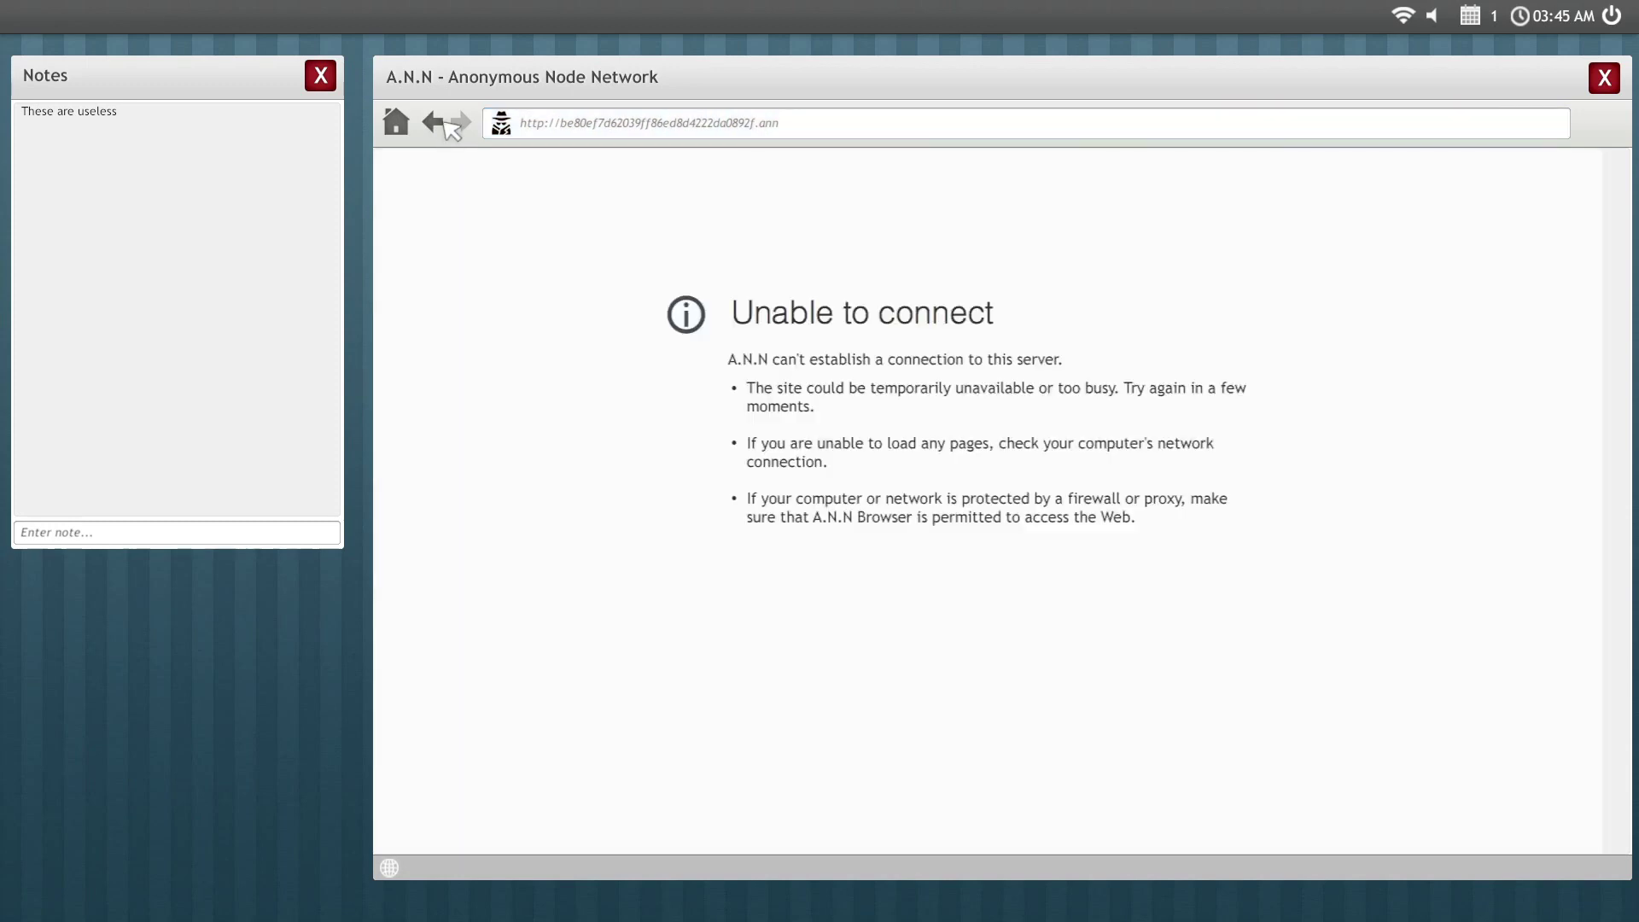
pyautogui.click(449, 123)
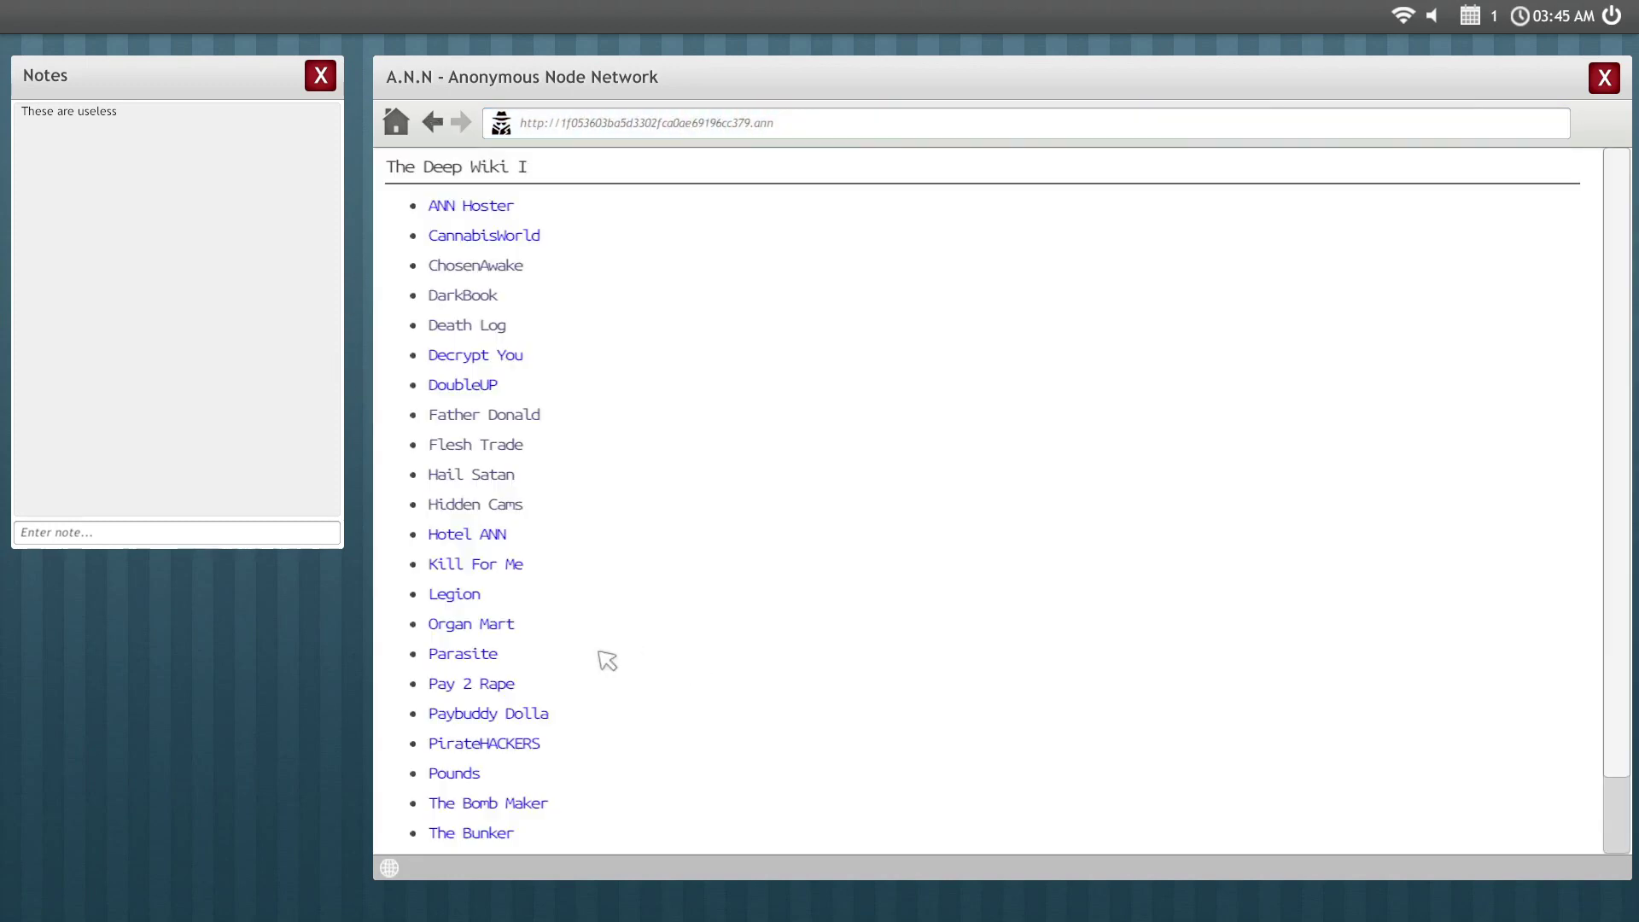
pyautogui.click(511, 576)
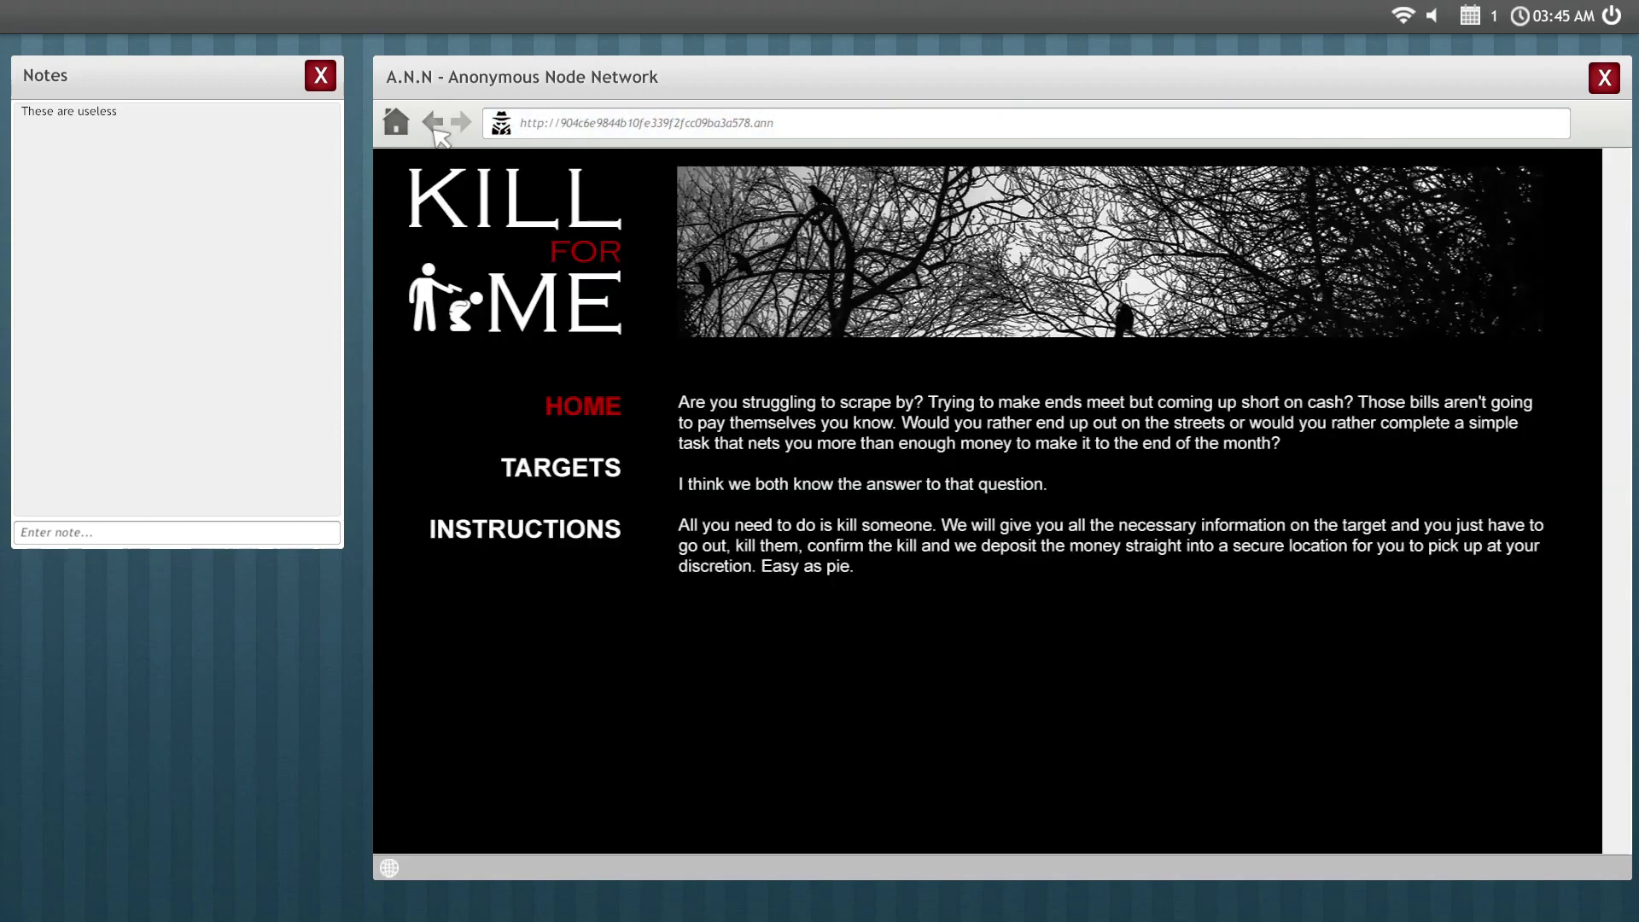
pyautogui.click(610, 468)
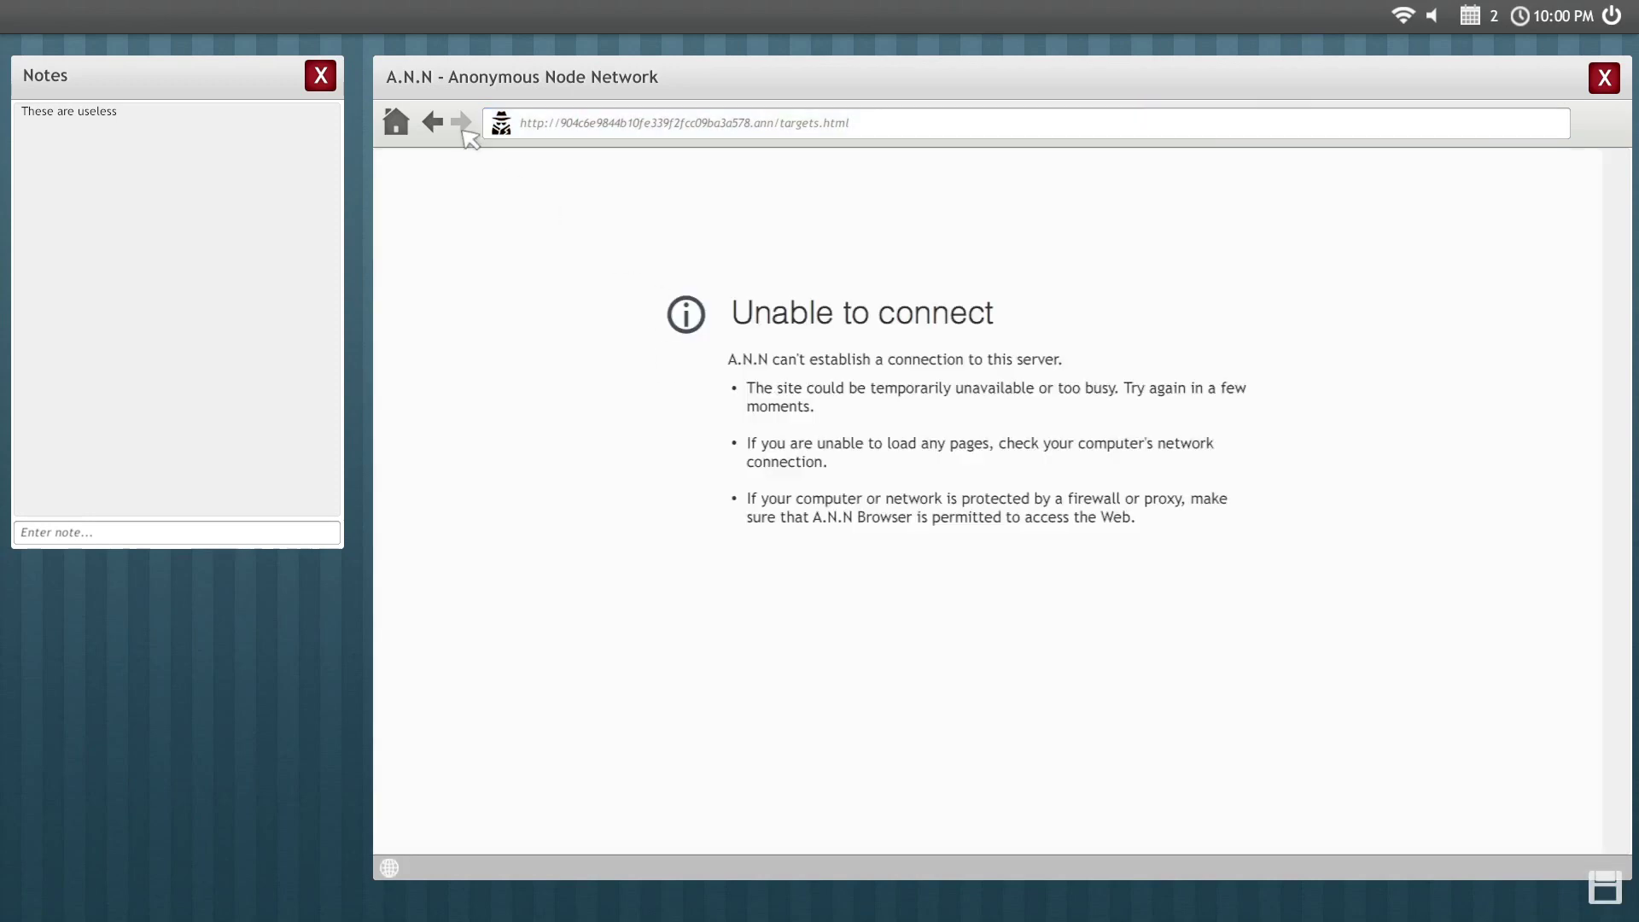
pyautogui.click(433, 121)
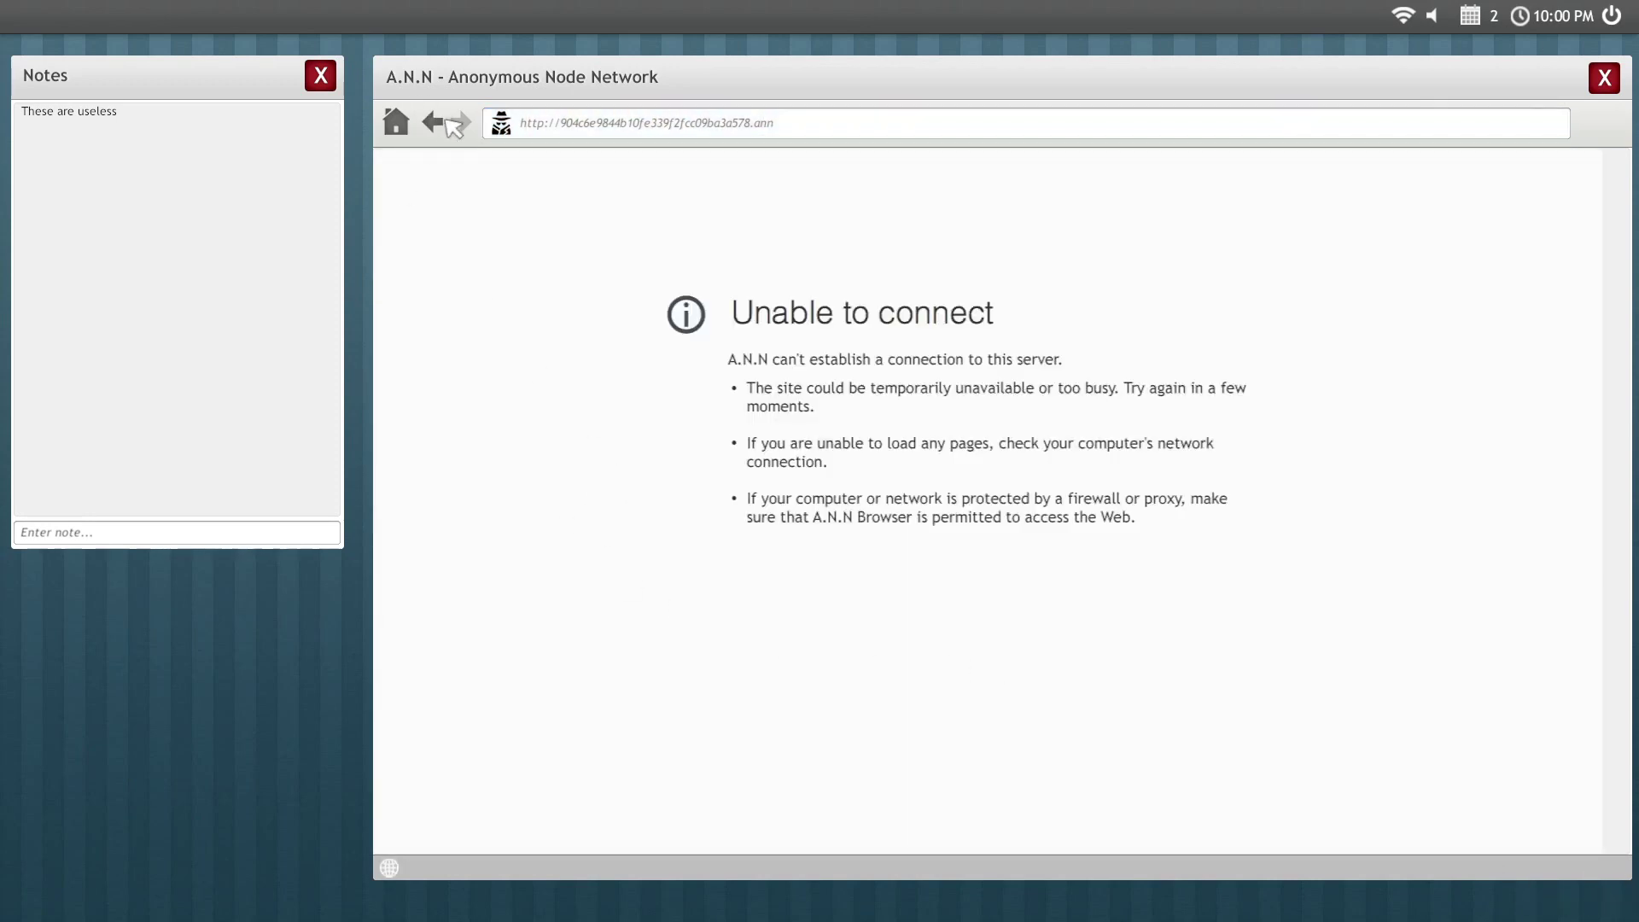
pyautogui.click(447, 118)
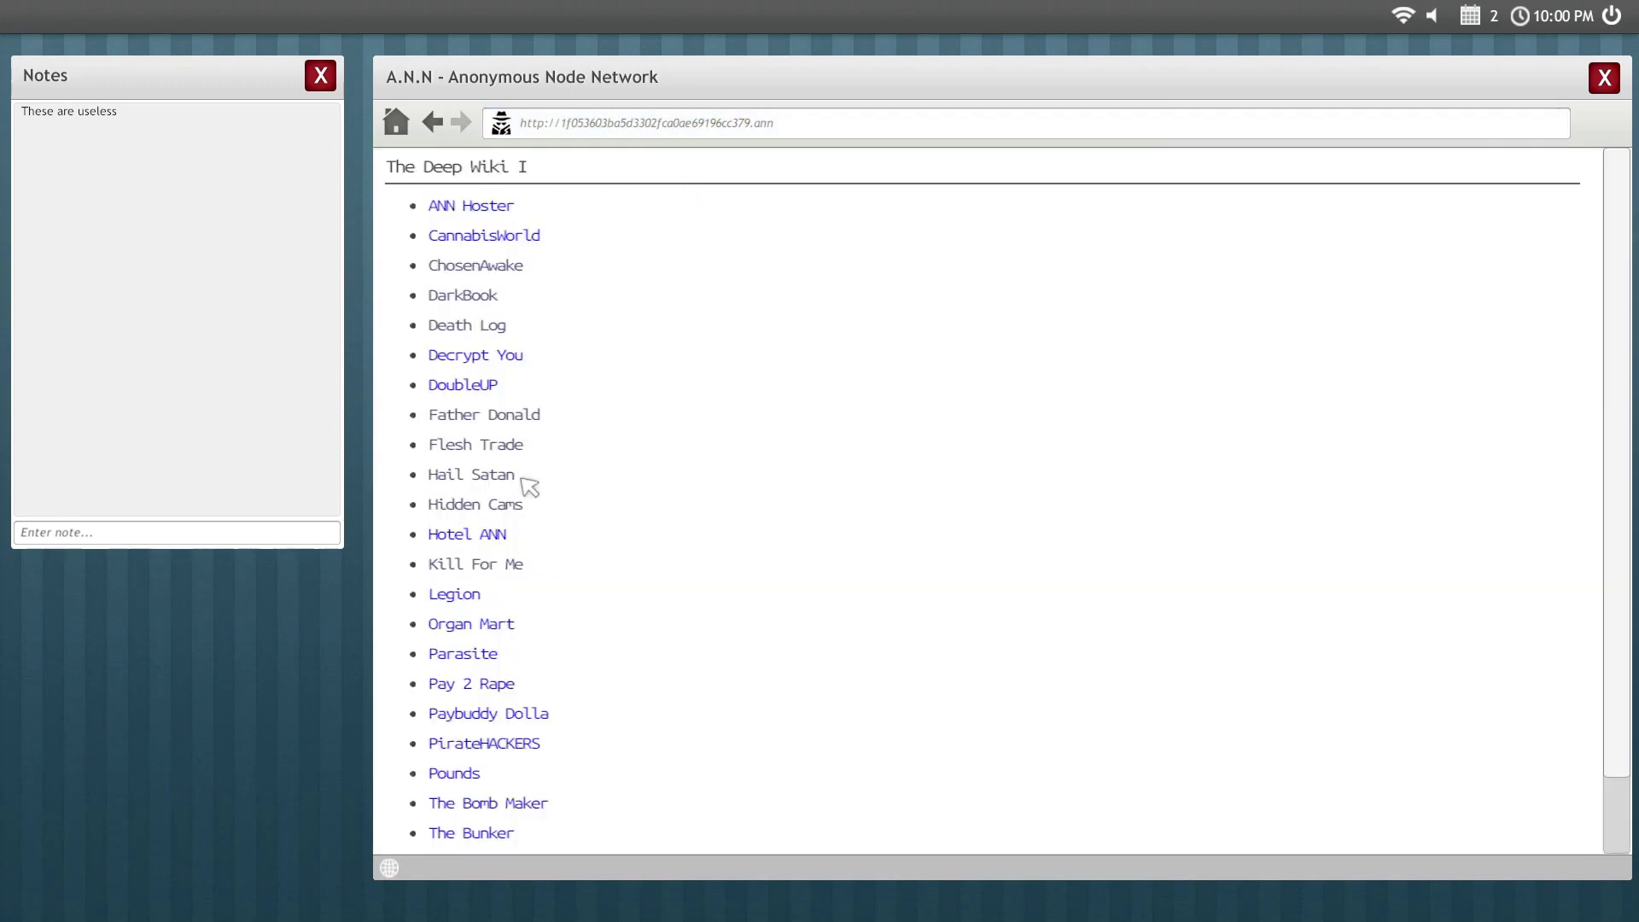
# - Visit Legion, then browse Organ Mart's home, products and order pages, returning to the list
pyautogui.click(495, 620)
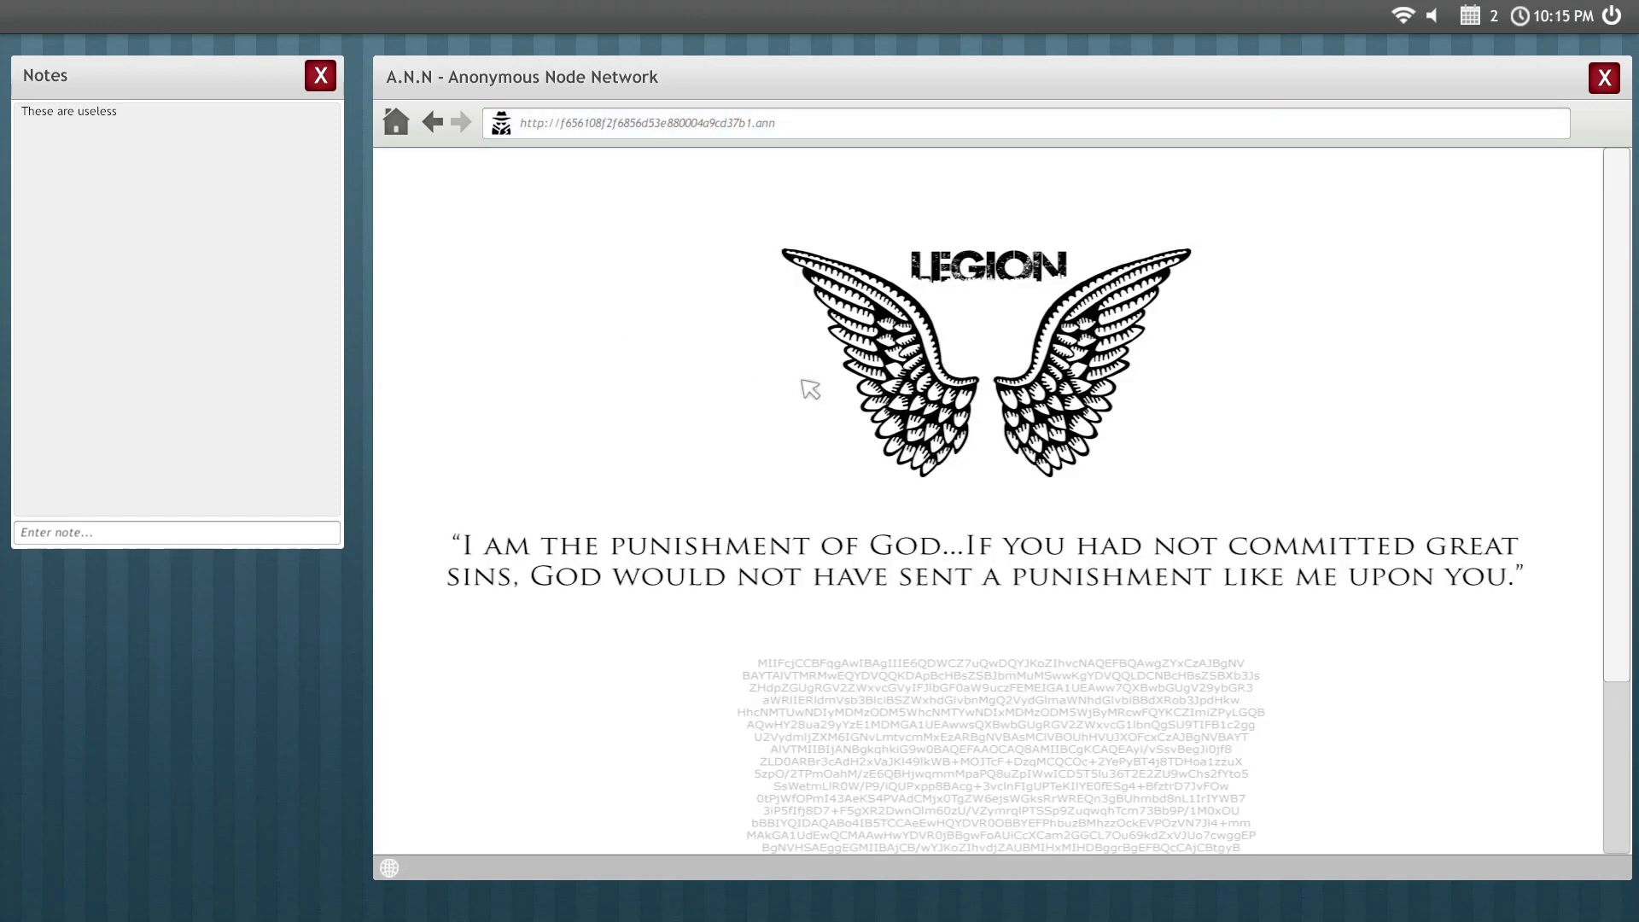
pyautogui.scroll(-3, 1317, 786)
pyautogui.scroll(3, 1117, 332)
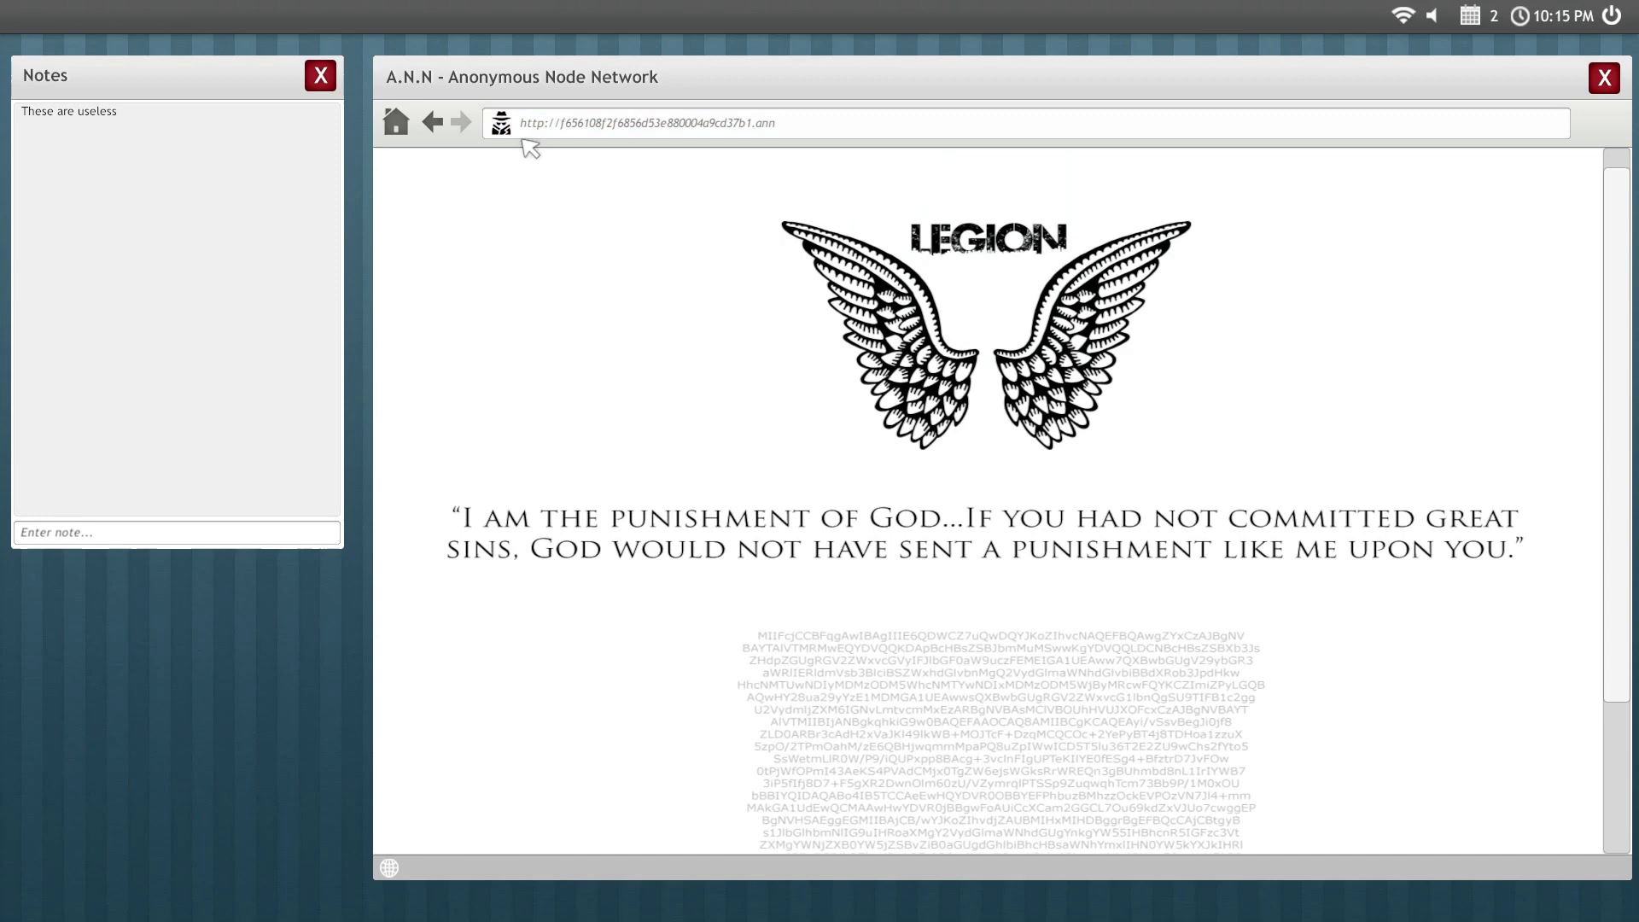
pyautogui.scroll(1, 986, 385)
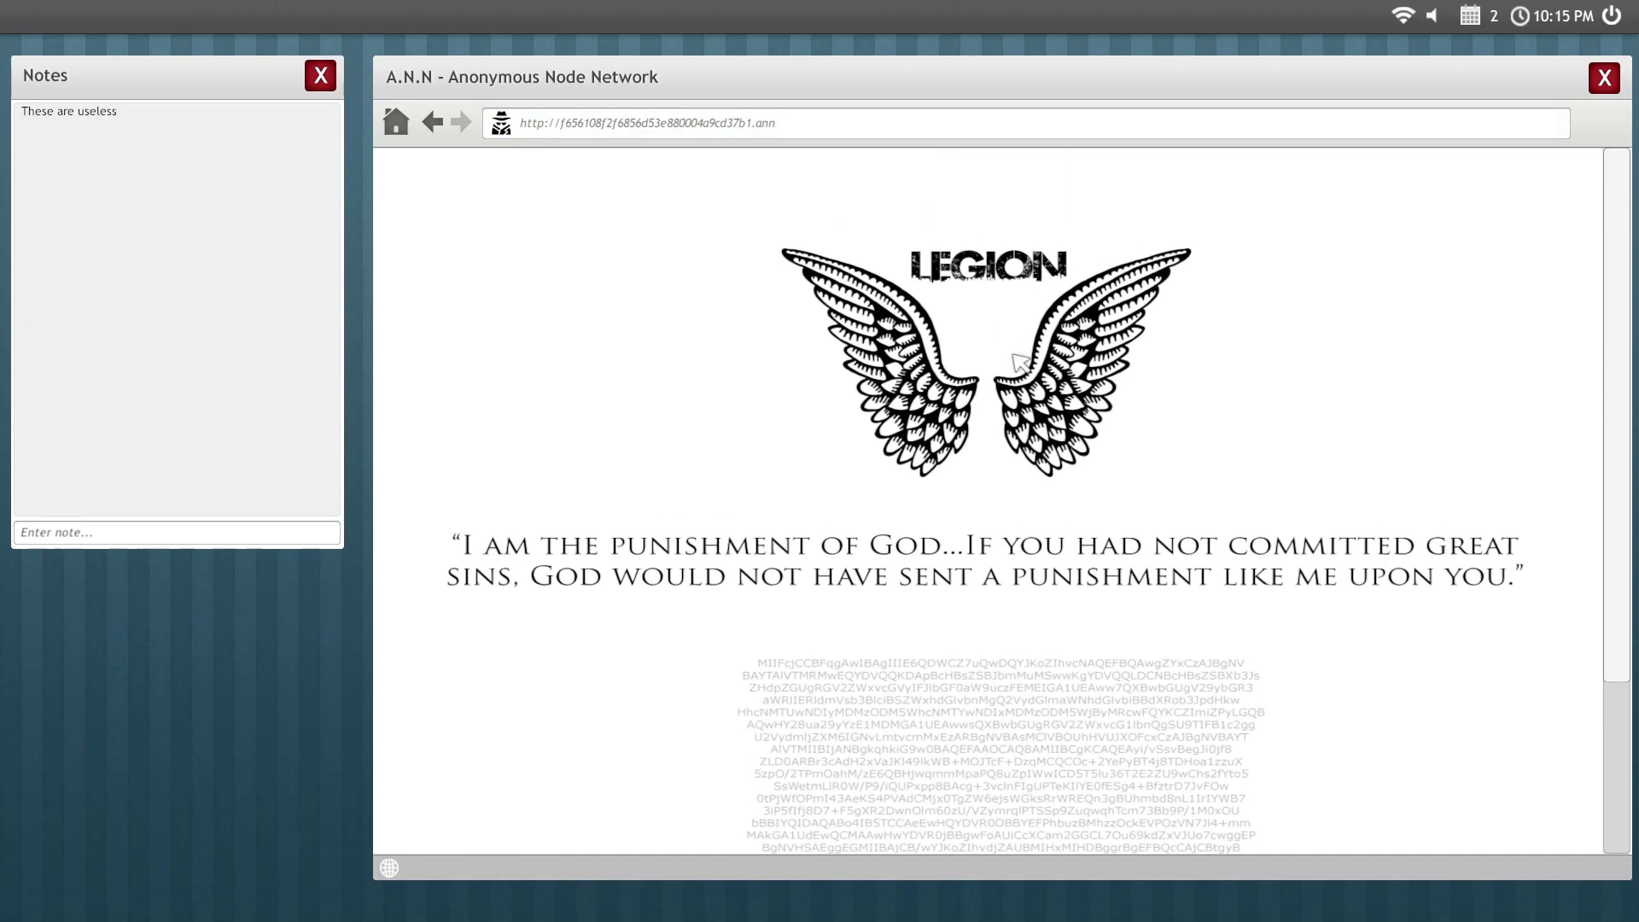
pyautogui.click(400, 128)
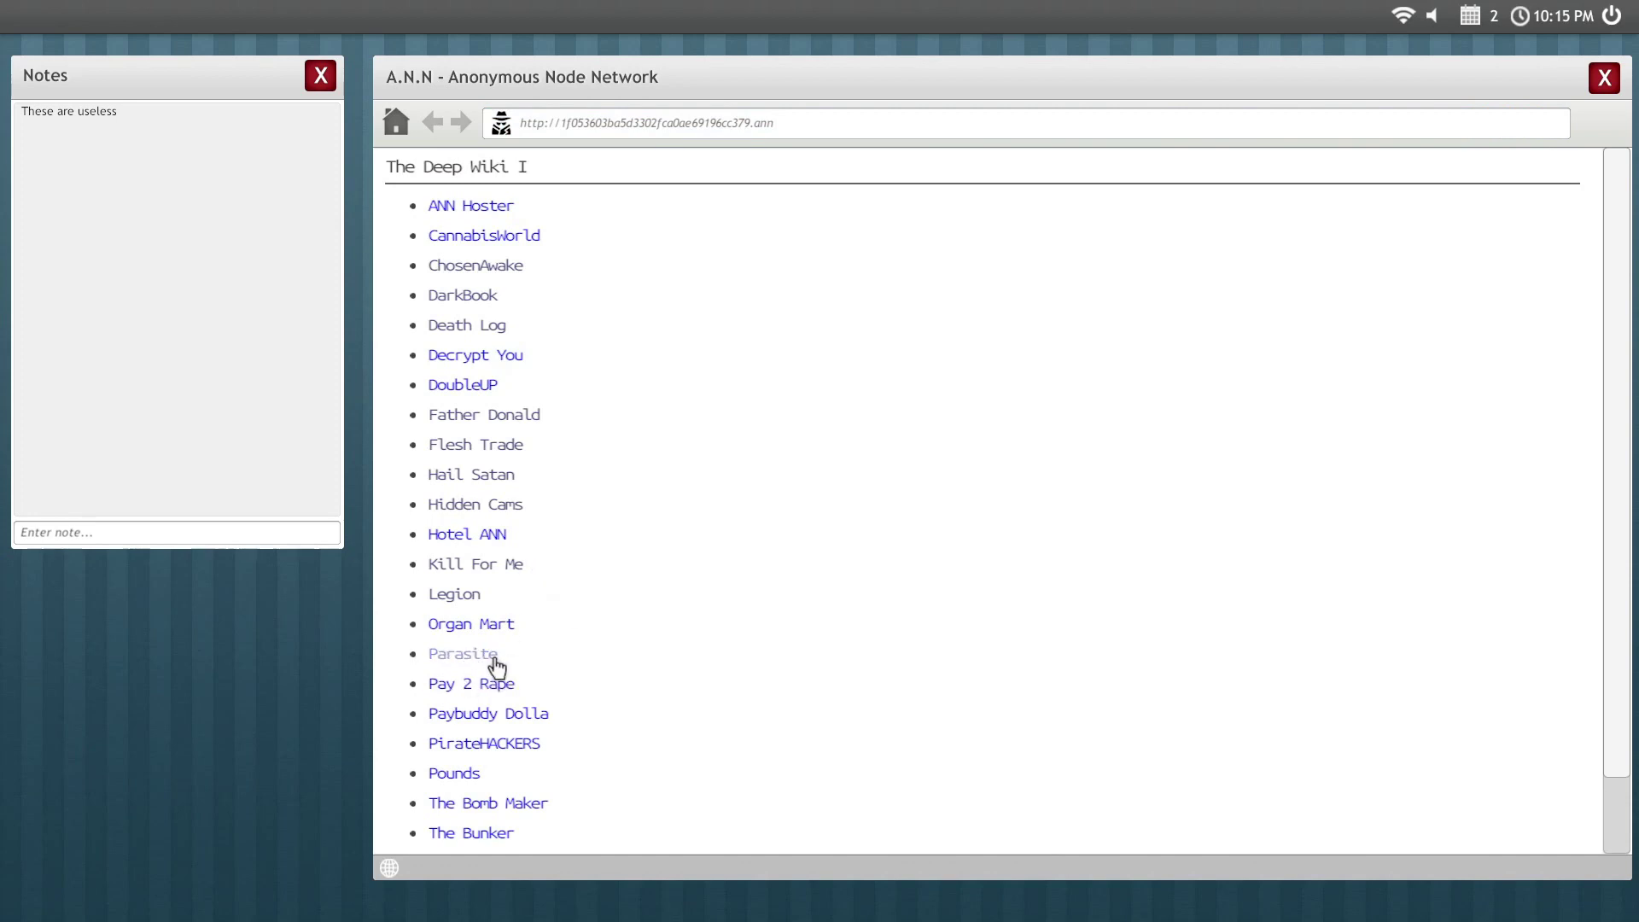
pyautogui.click(497, 666)
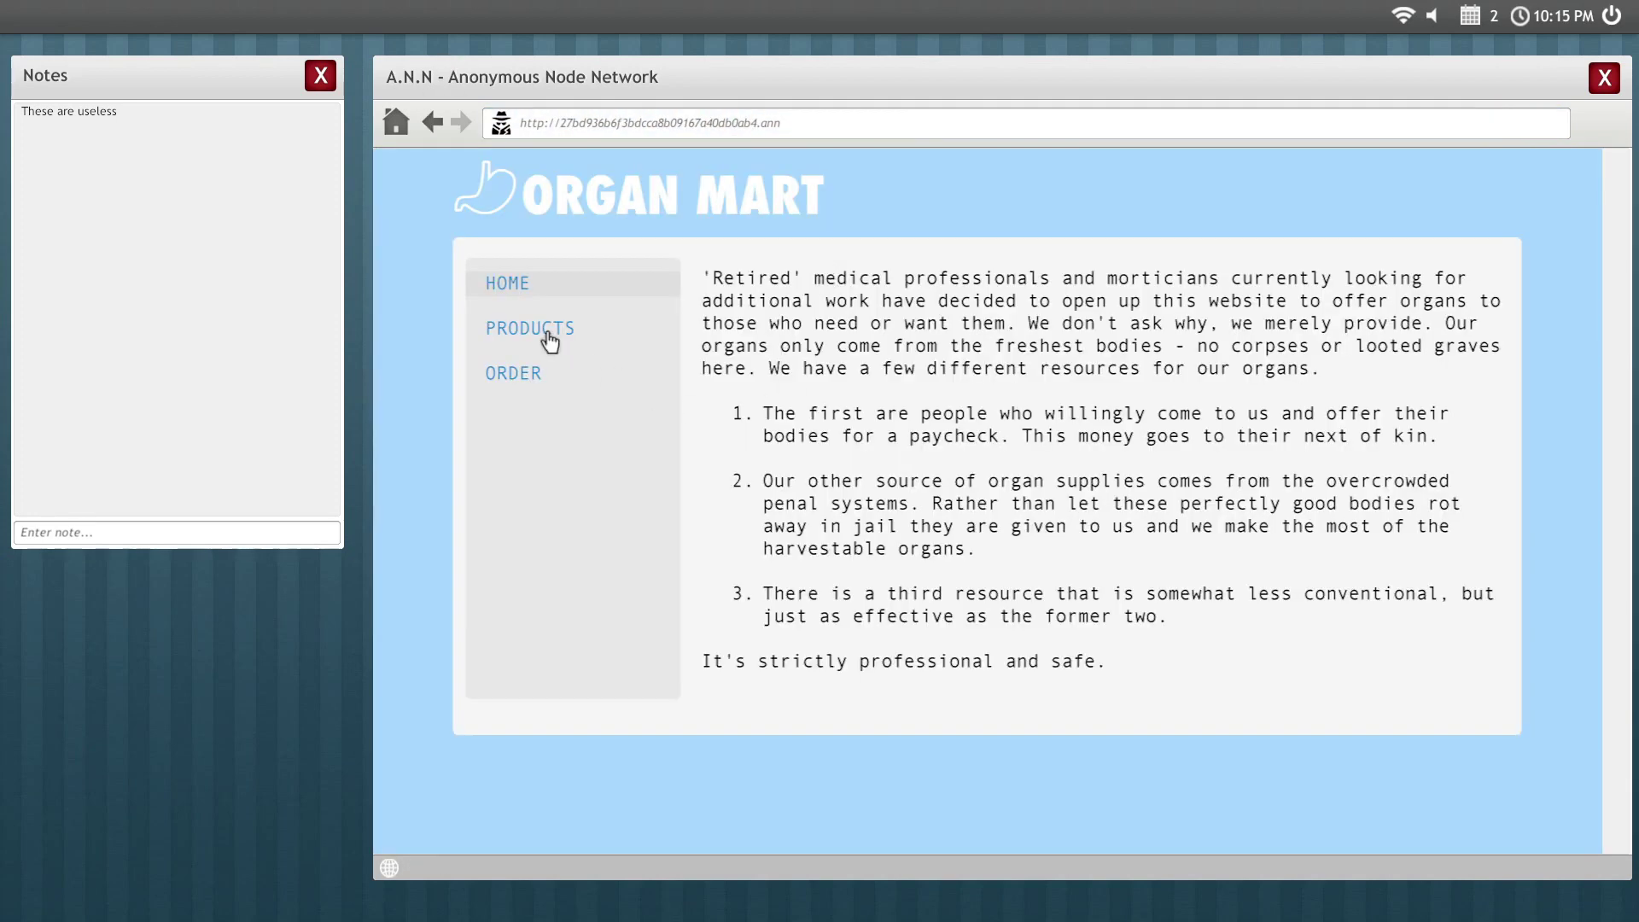
pyautogui.click(549, 341)
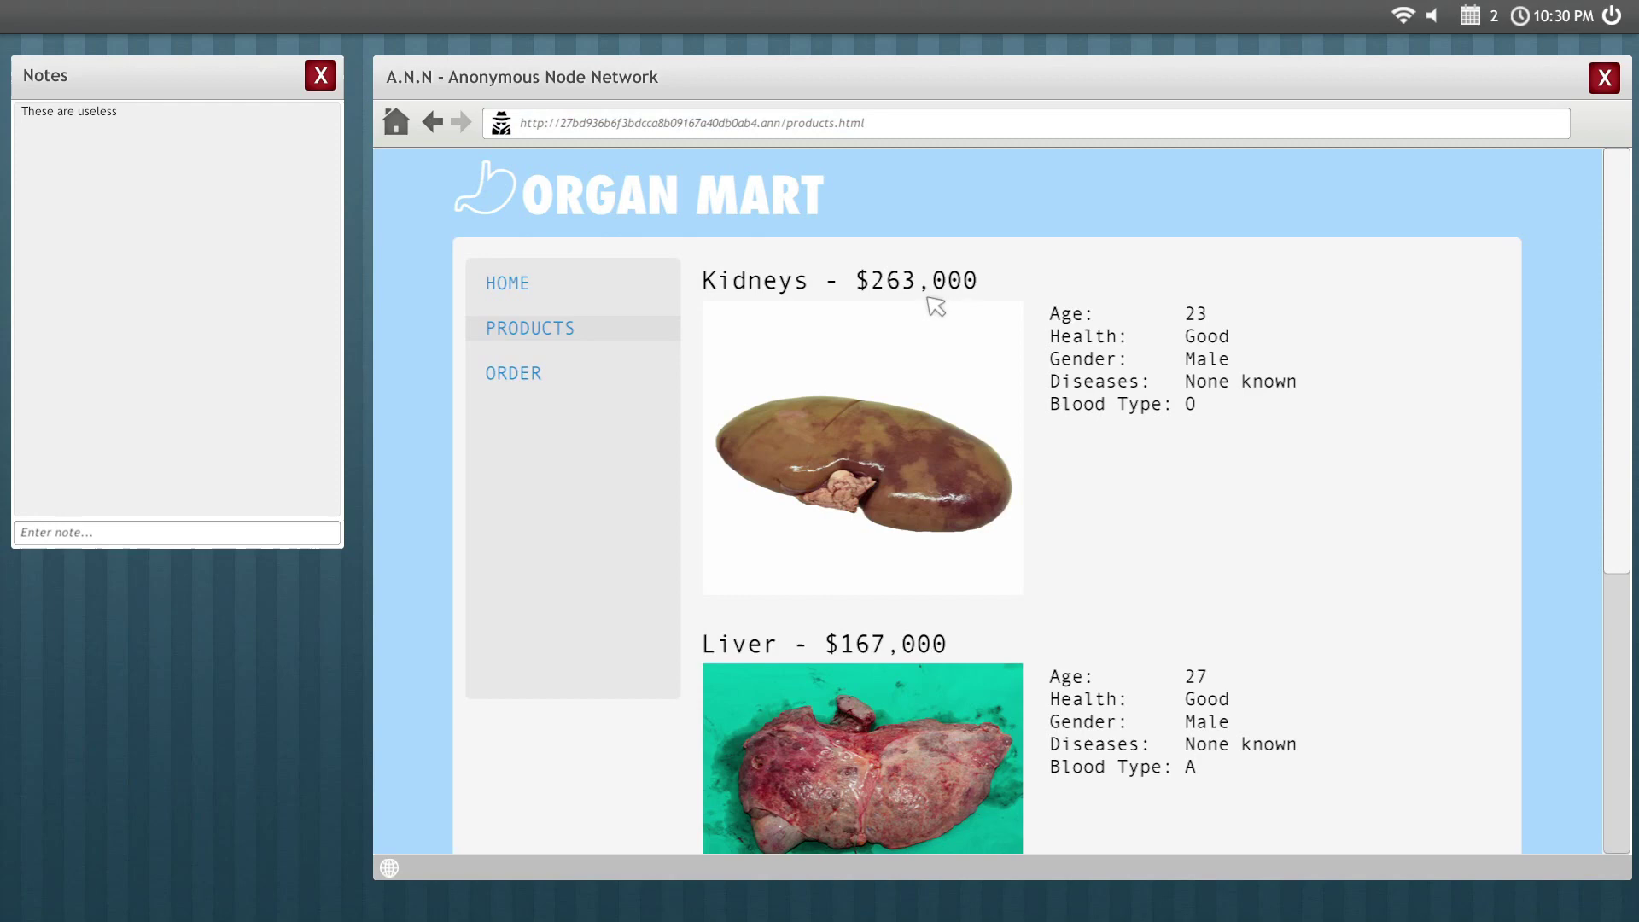
pyautogui.click(528, 388)
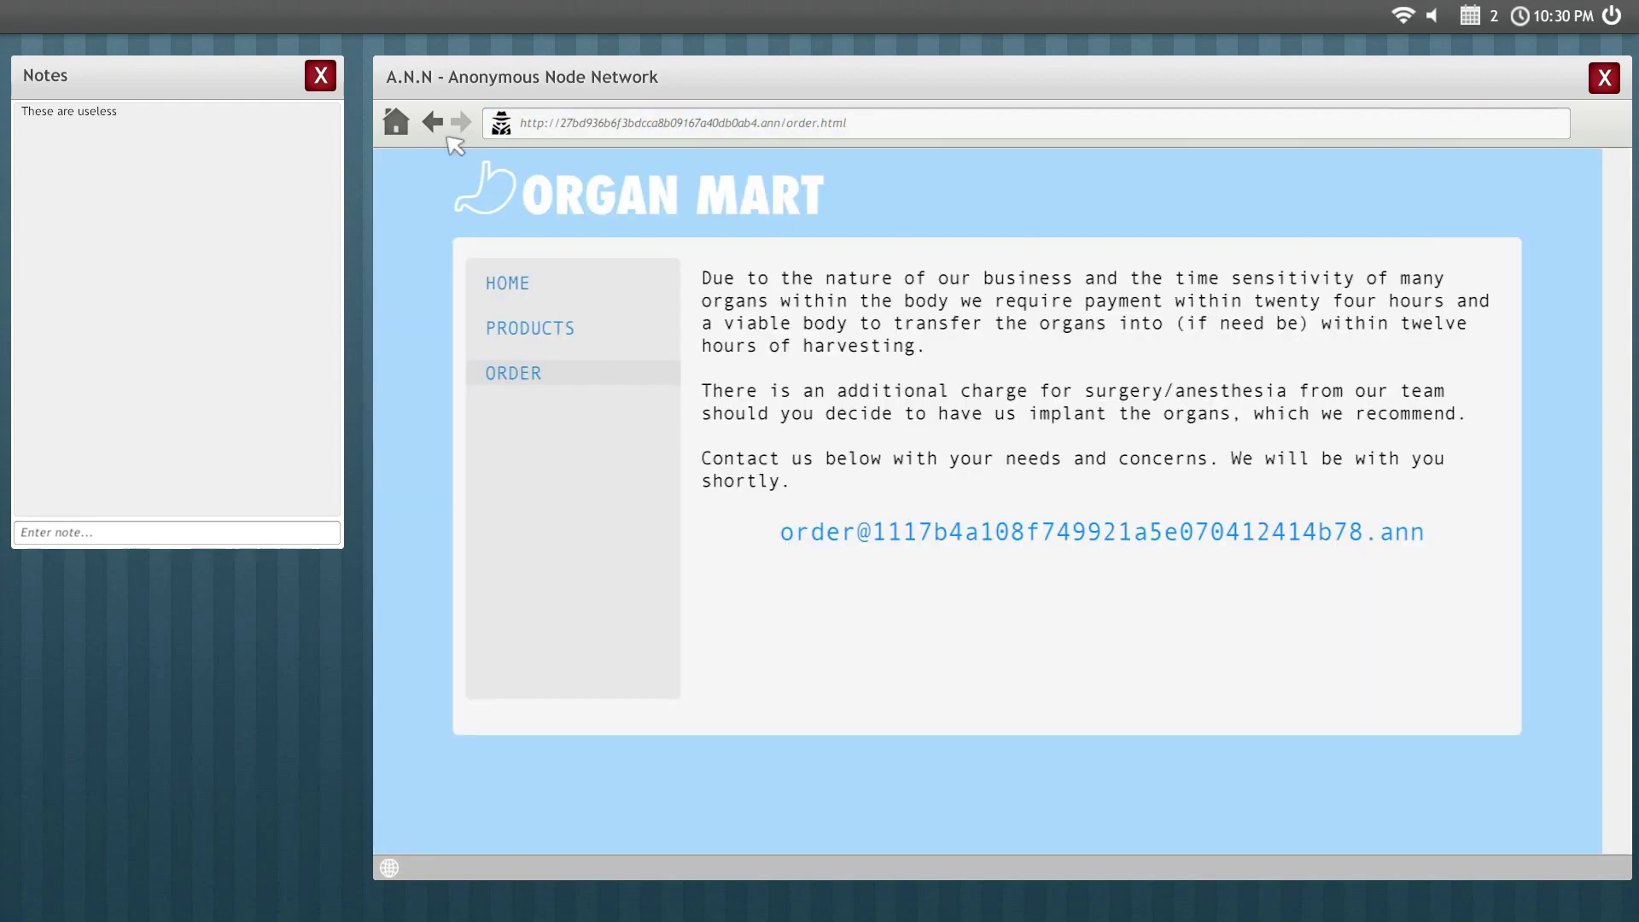
pyautogui.click(395, 121)
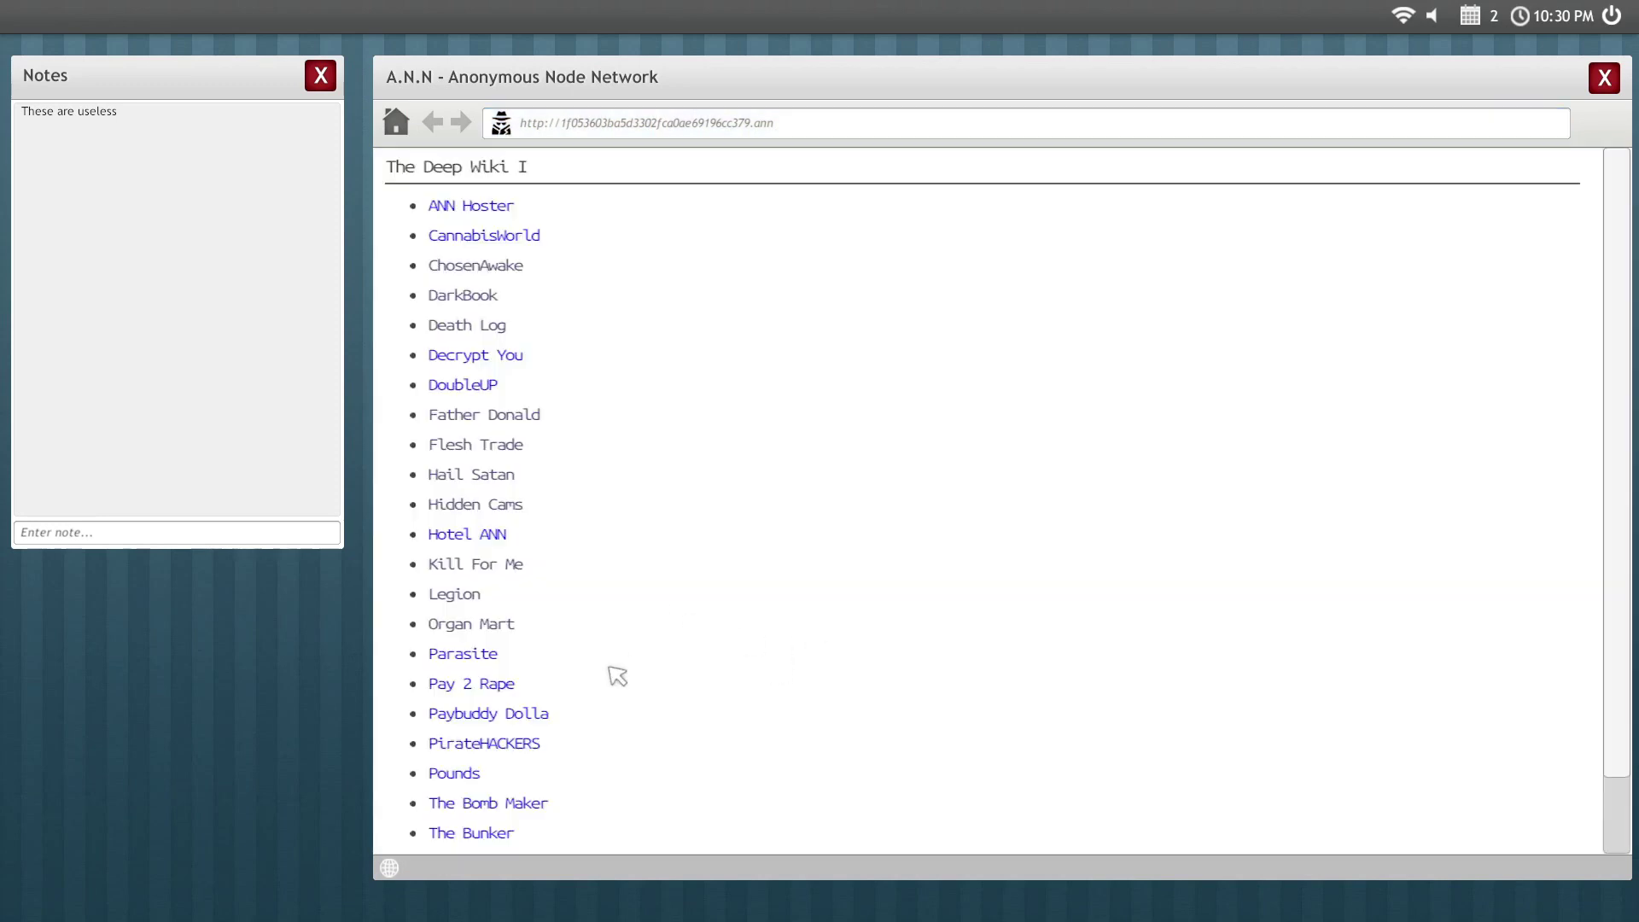
pyautogui.scroll(-1, 614, 674)
pyautogui.scroll(-1, 611, 611)
pyautogui.click(506, 421)
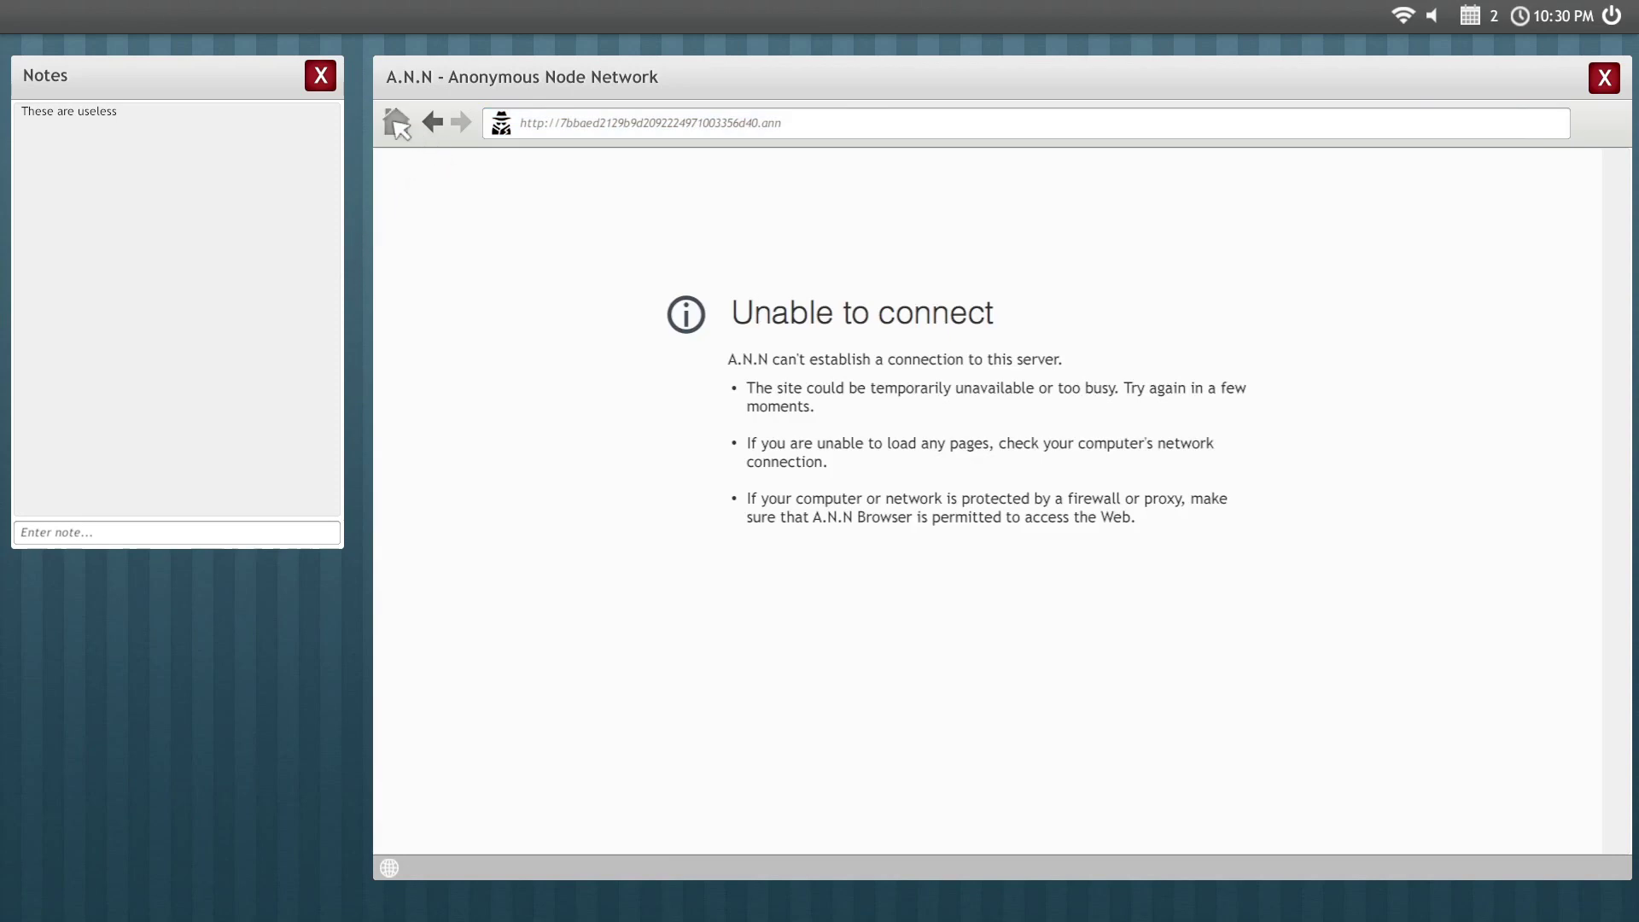
pyautogui.click(398, 123)
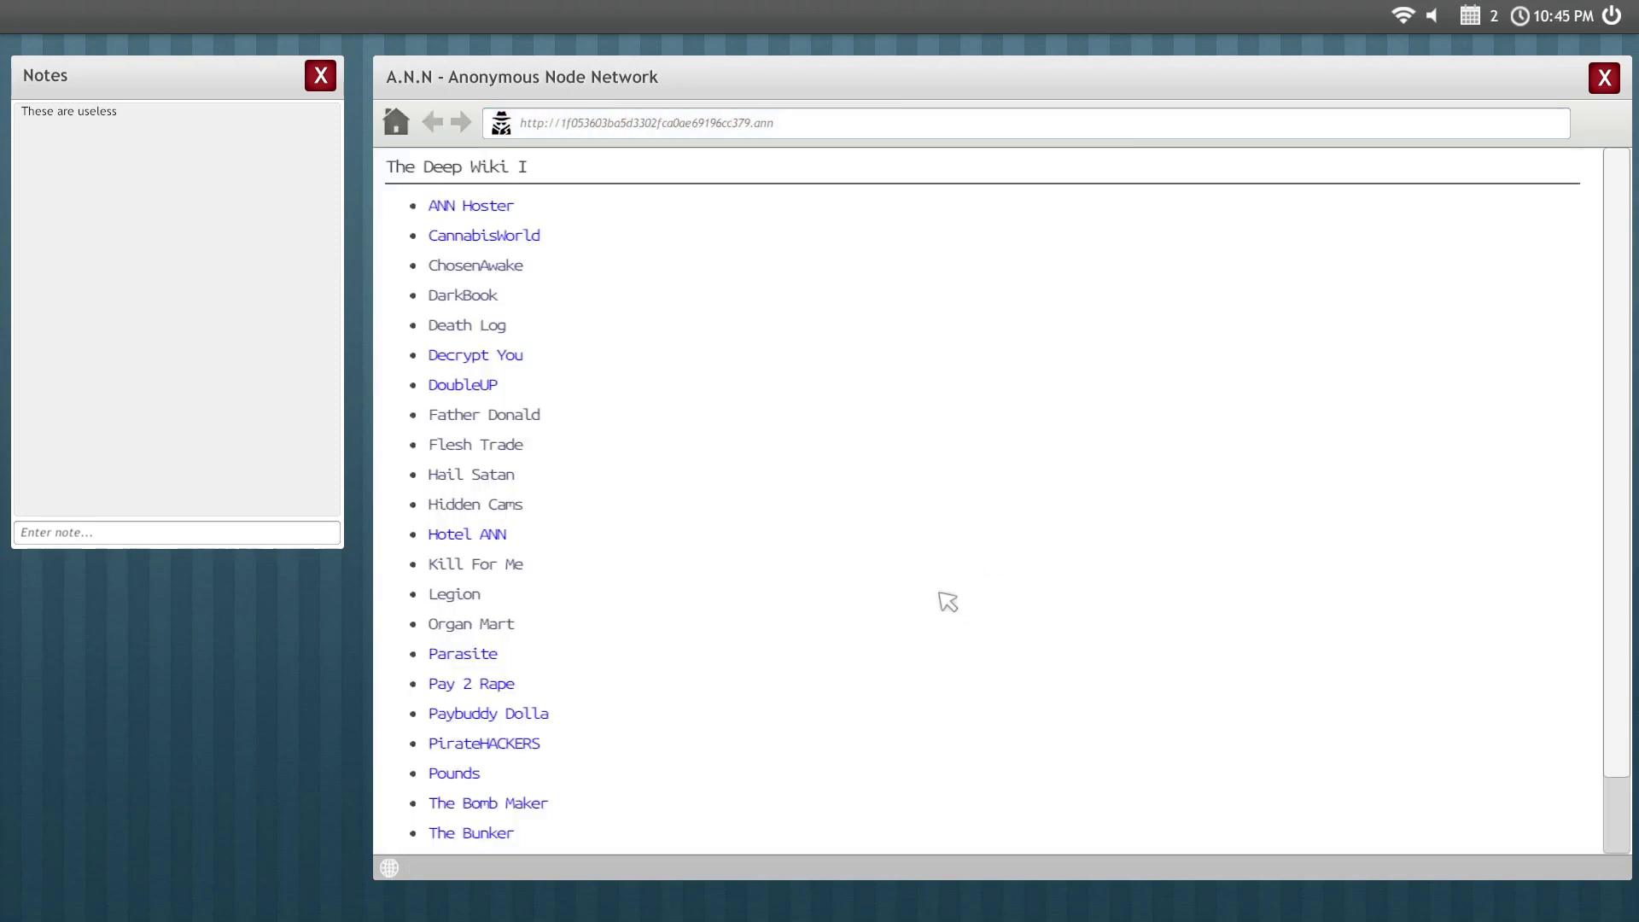
pyautogui.scroll(-2, 943, 600)
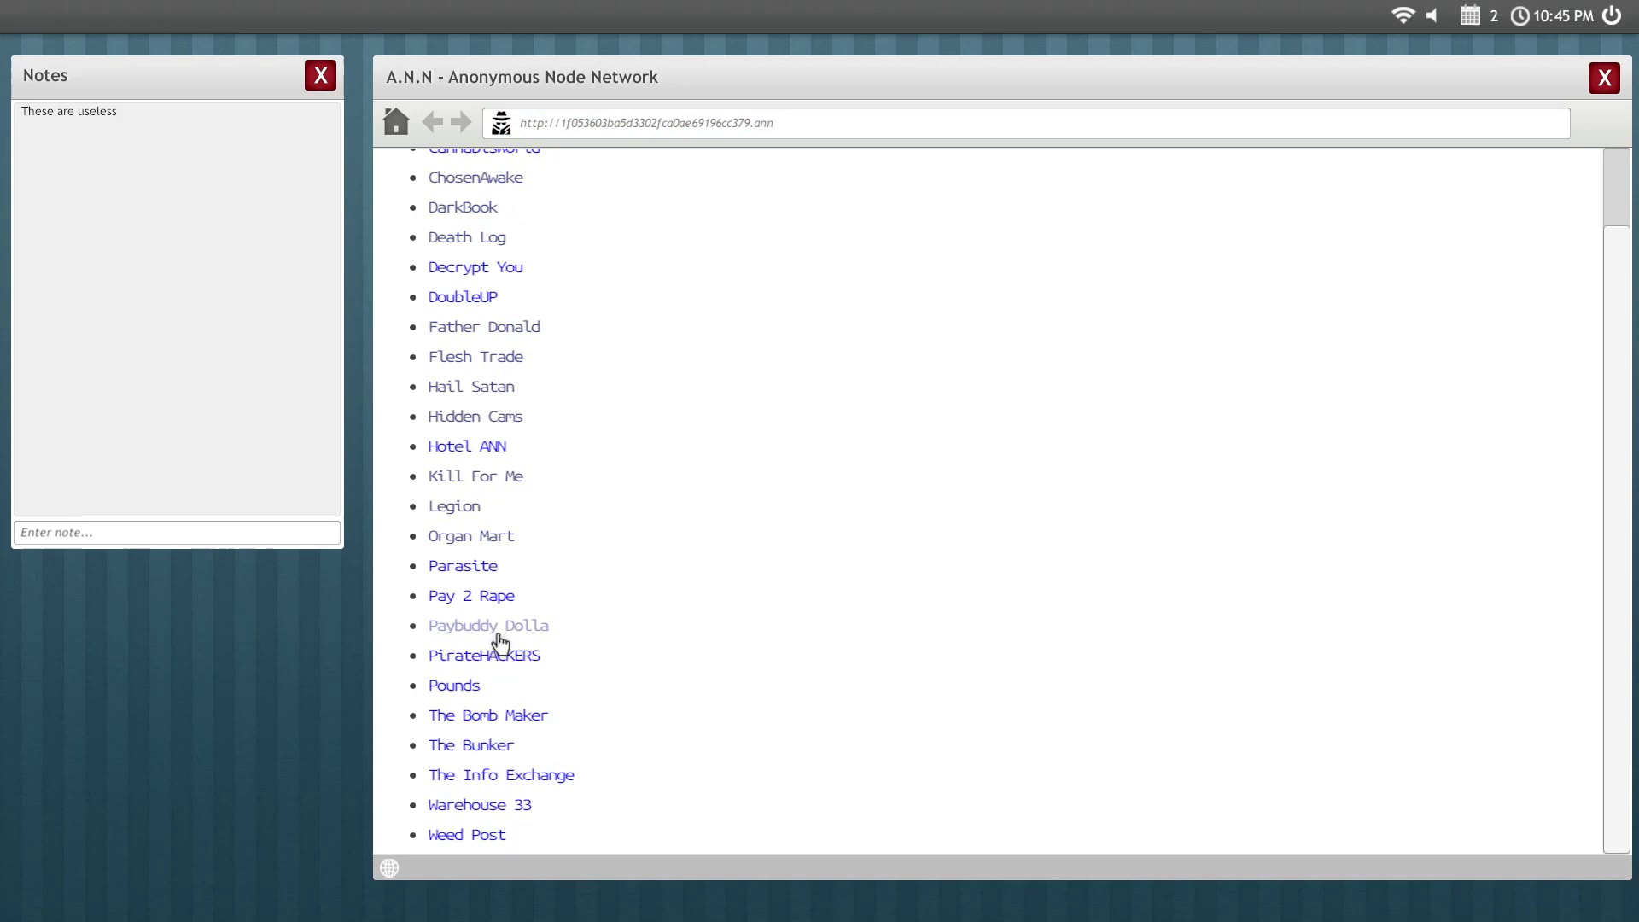
pyautogui.click(499, 630)
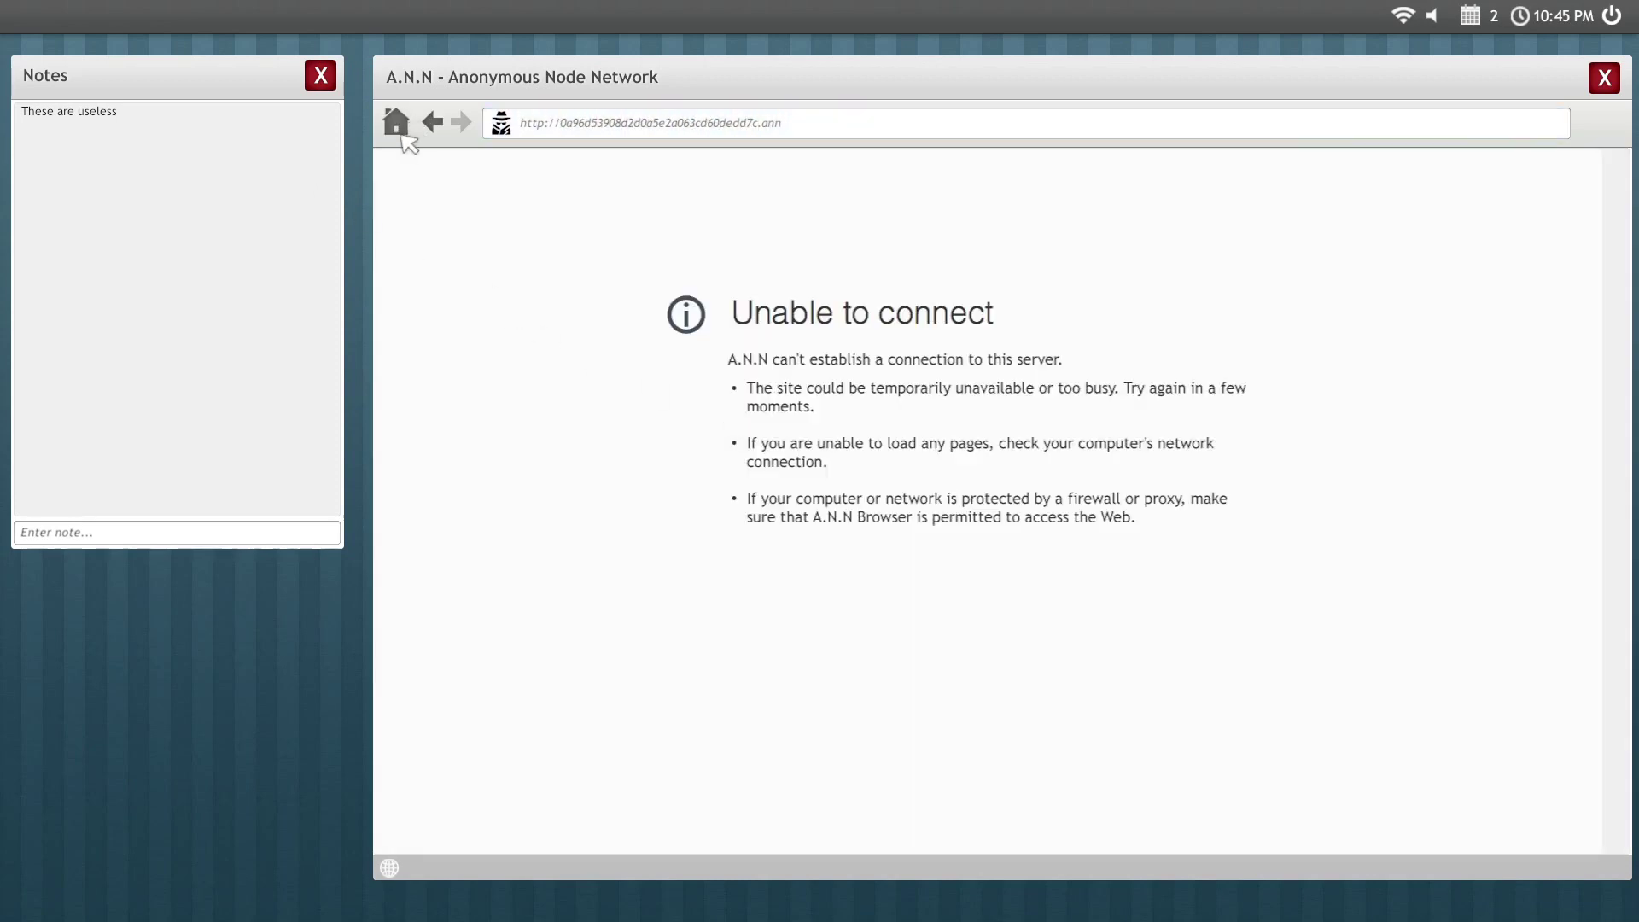
pyautogui.click(395, 123)
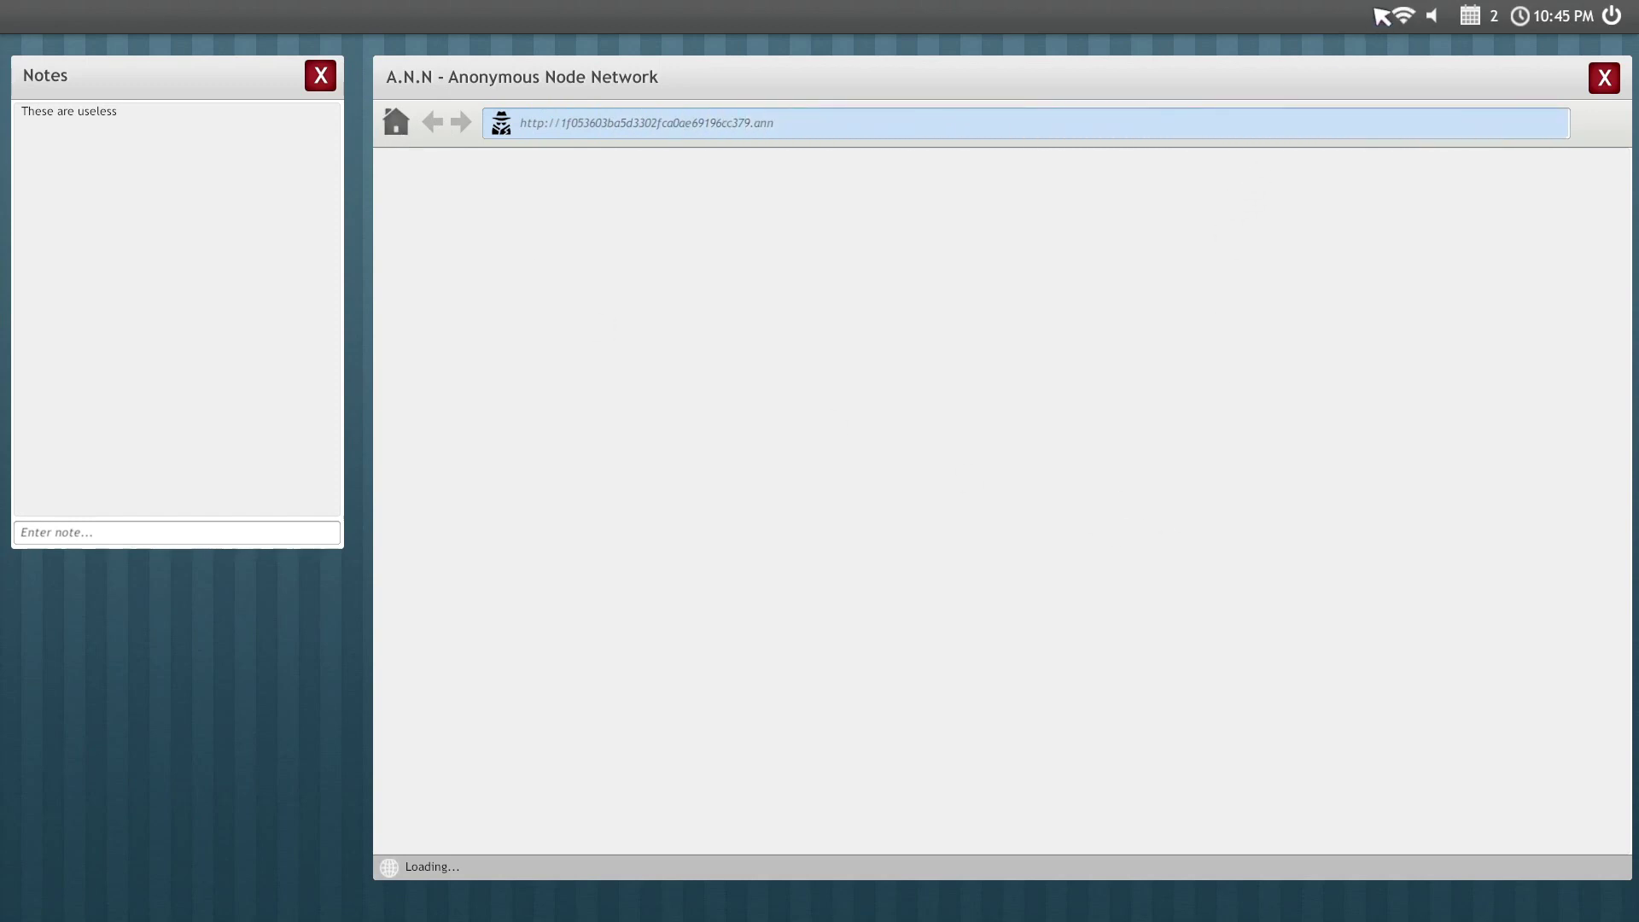
pyautogui.scroll(-2, 1156, 423)
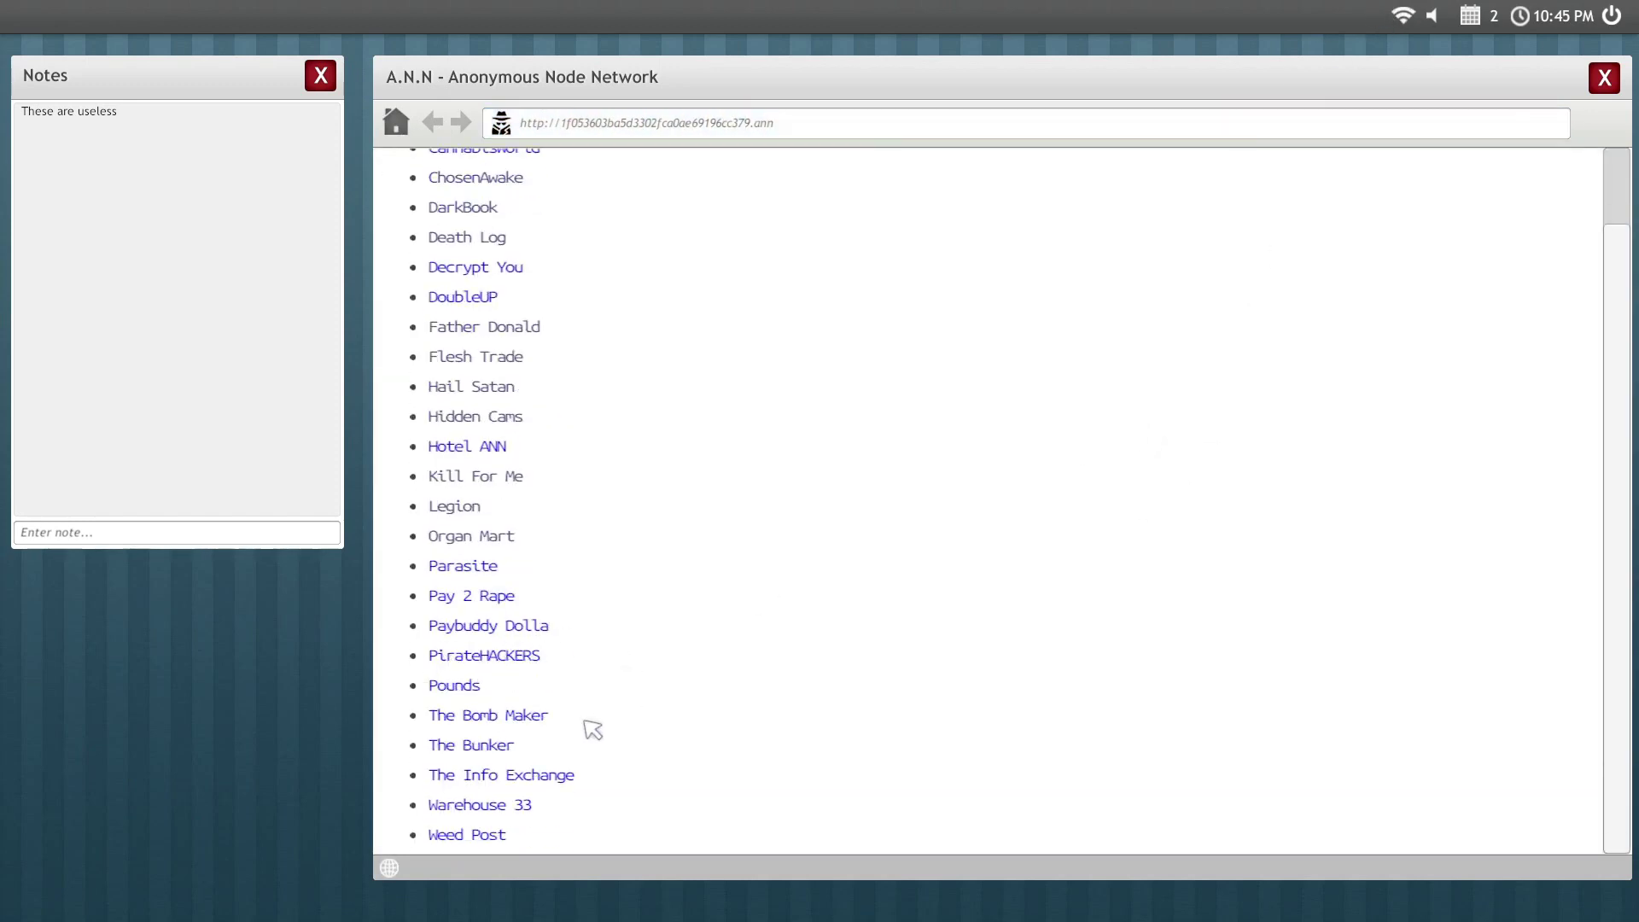
pyautogui.click(539, 666)
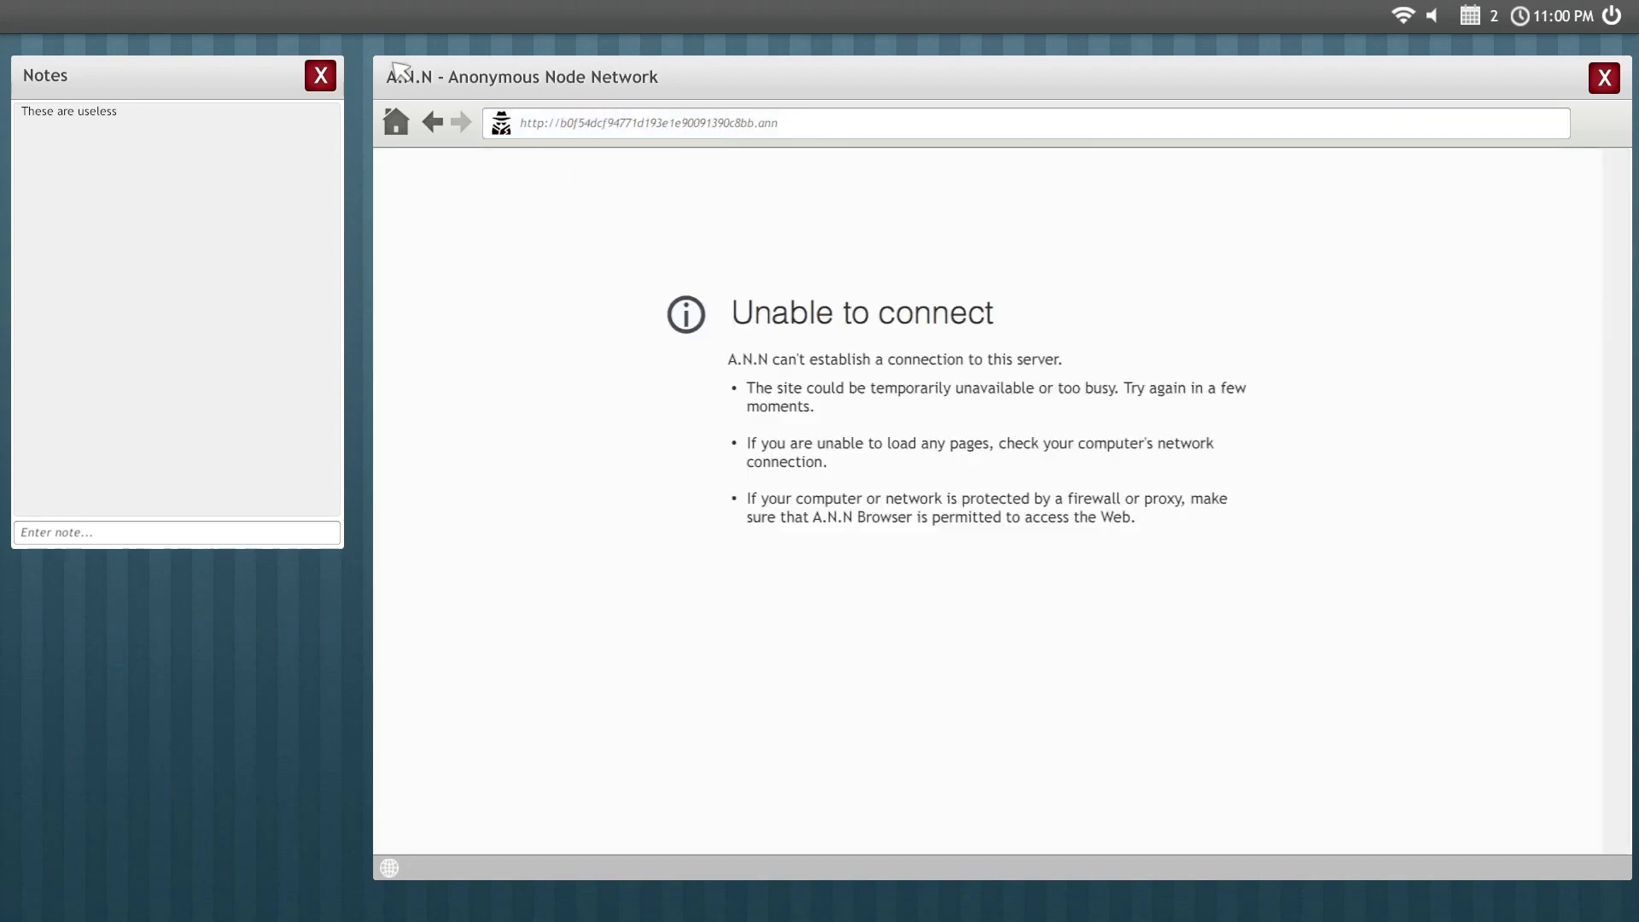
pyautogui.click(397, 122)
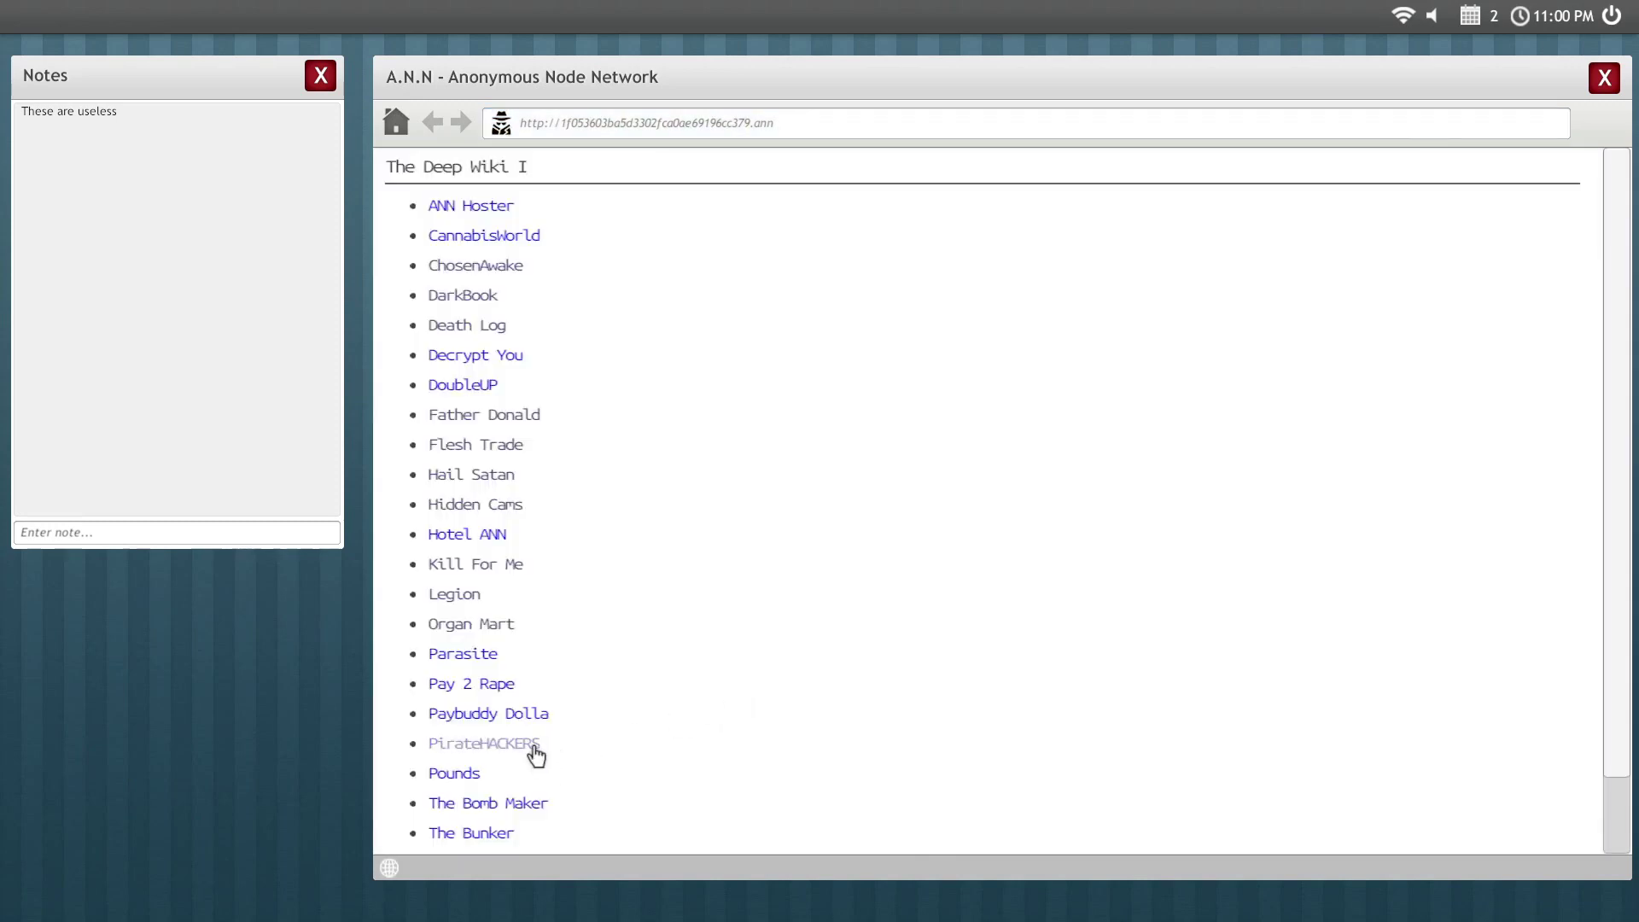
pyautogui.click(482, 778)
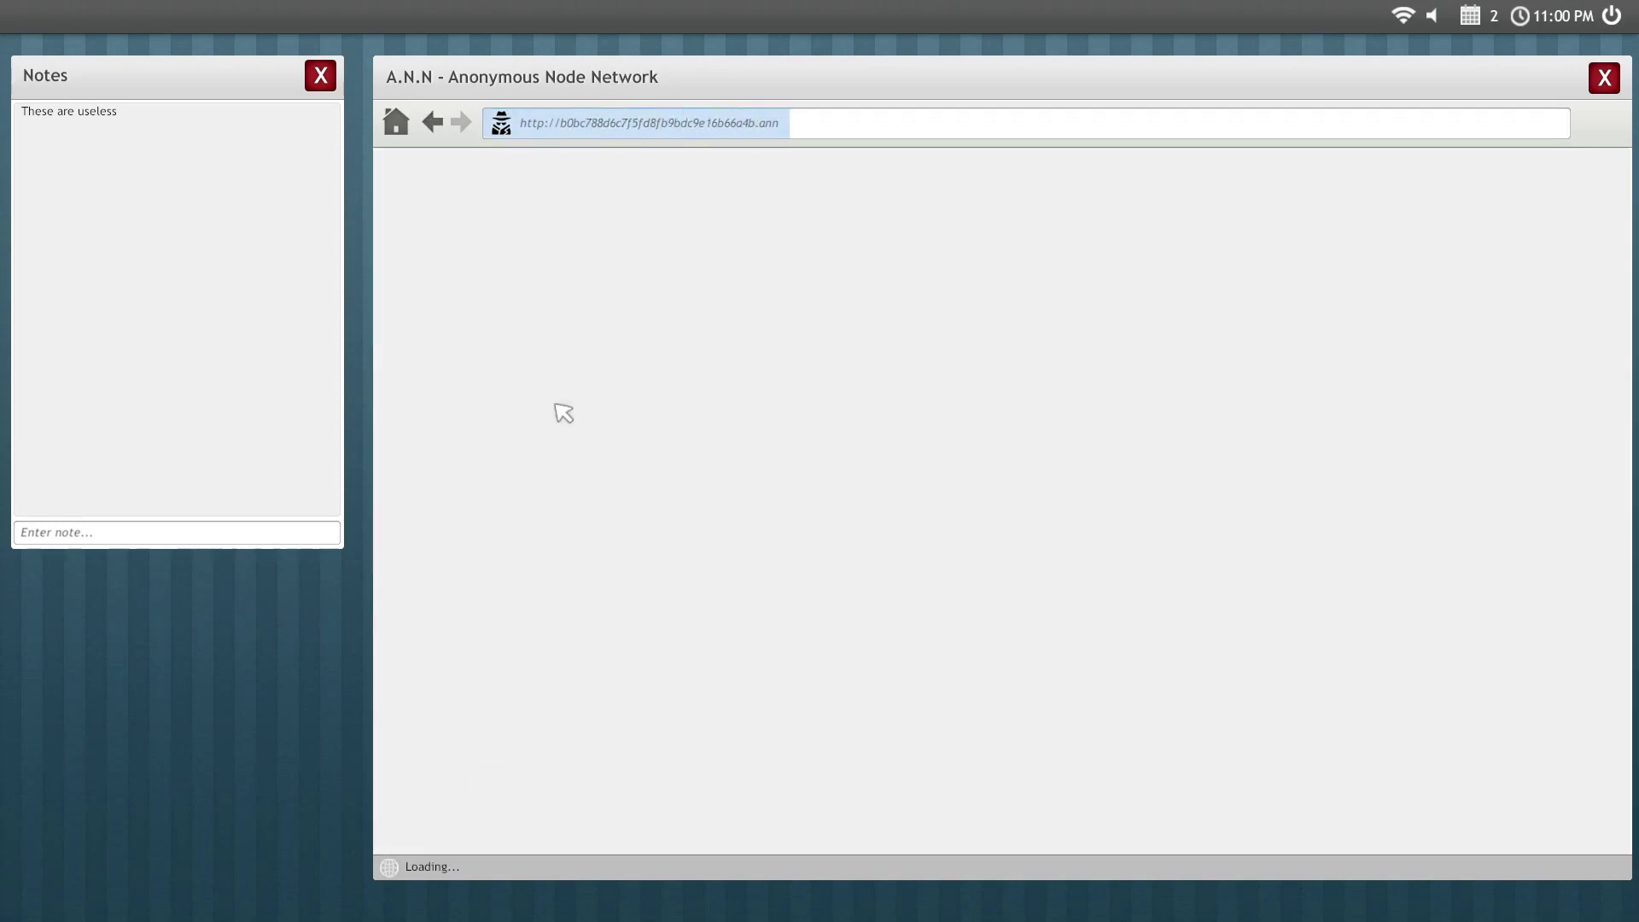
pyautogui.click(395, 122)
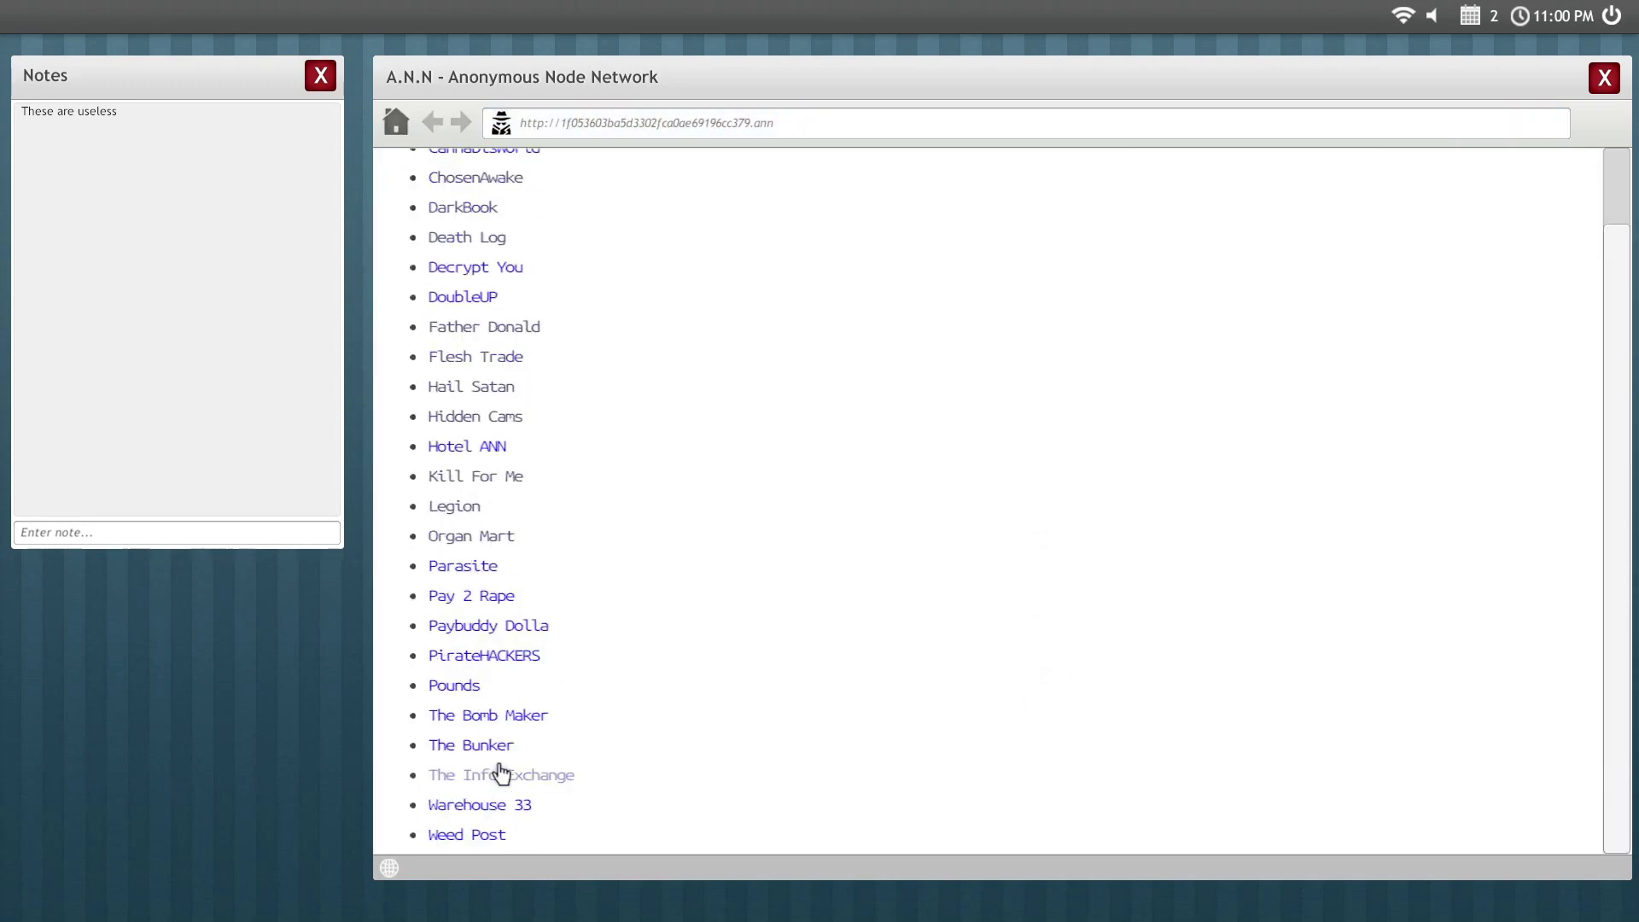
# - Try The Bomb Maker and another site, returning to the Deep Wiki list each time
pyautogui.click(543, 726)
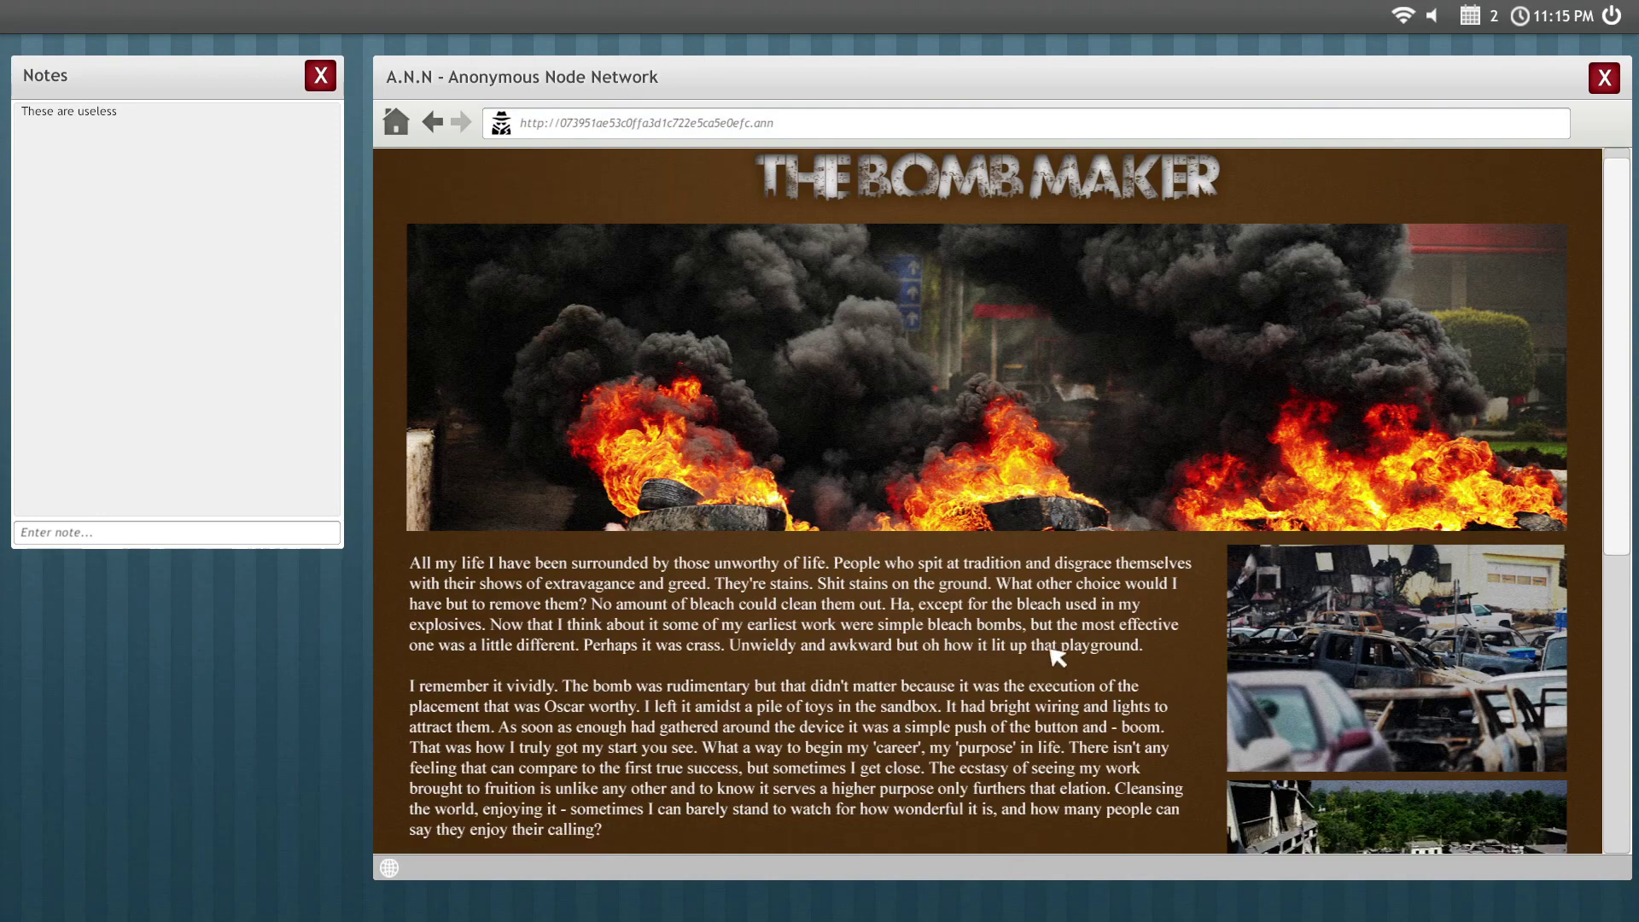
pyautogui.scroll(-5, 1055, 556)
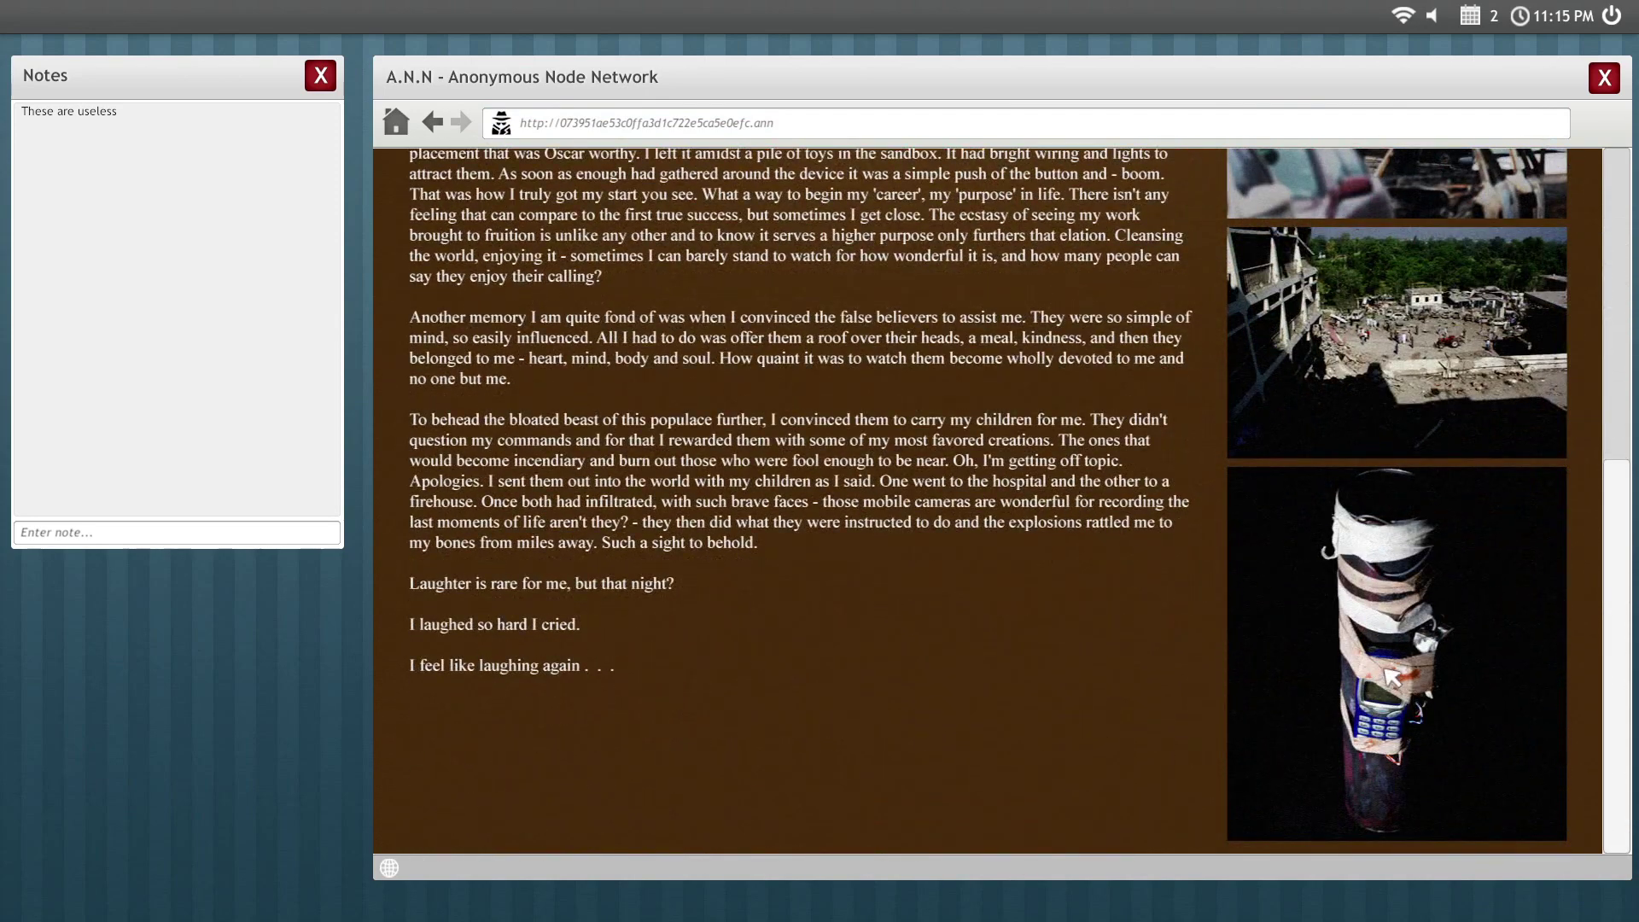
pyautogui.scroll(2, 1389, 672)
pyautogui.scroll(1, 1368, 368)
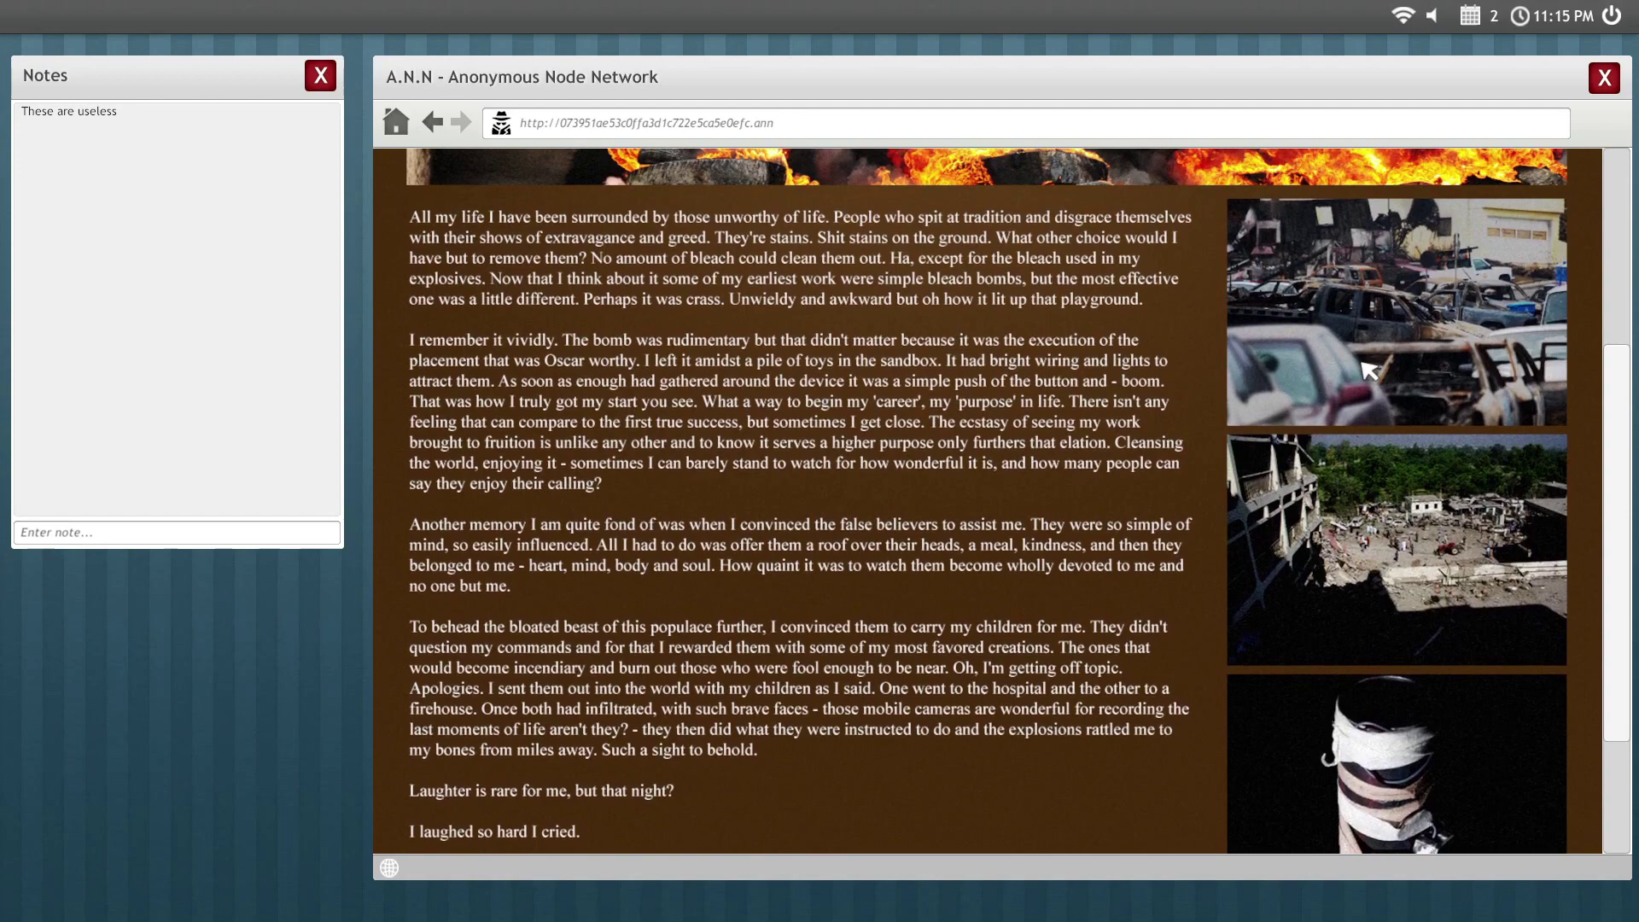
pyautogui.scroll(1, 1367, 368)
pyautogui.scroll(3, 1372, 776)
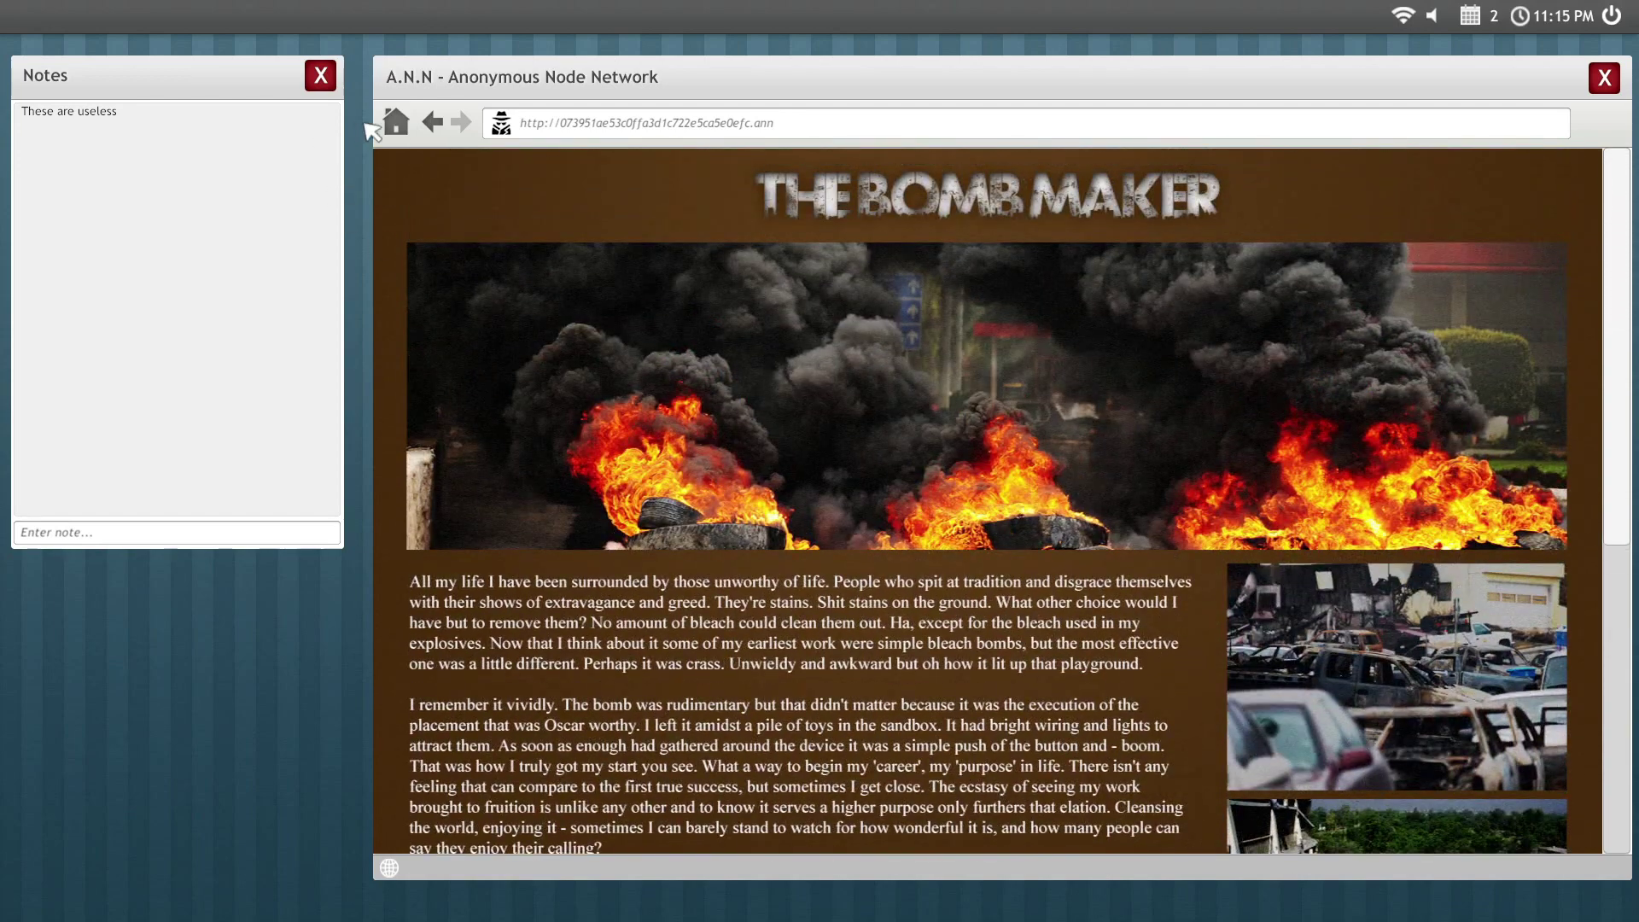
pyautogui.click(396, 121)
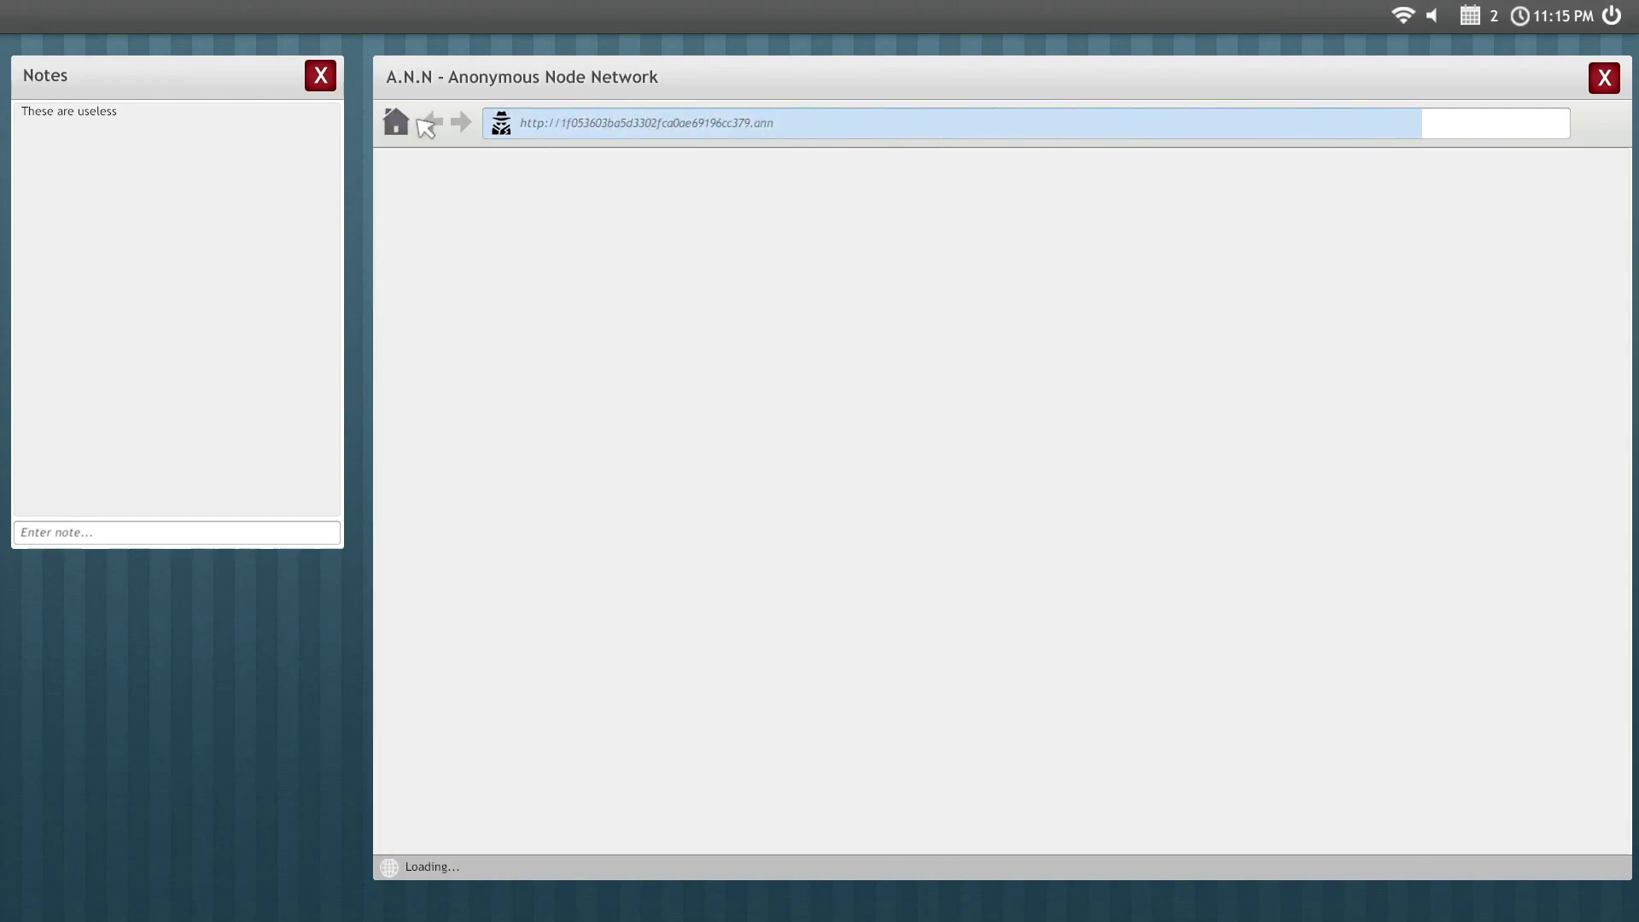
pyautogui.scroll(-1, 835, 505)
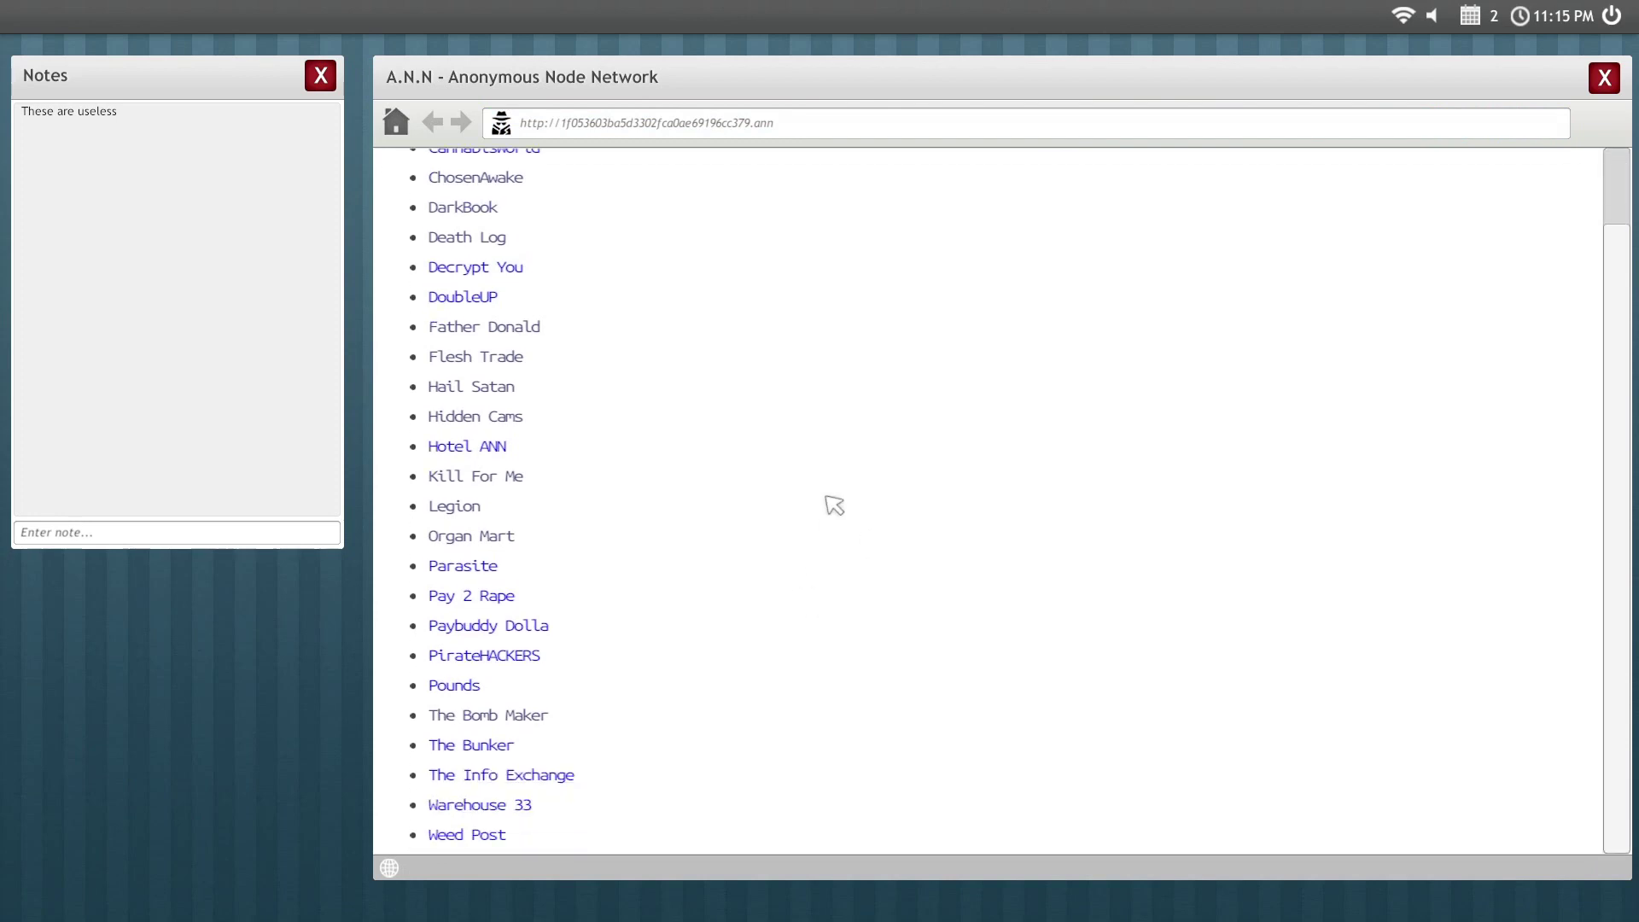
pyautogui.click(553, 776)
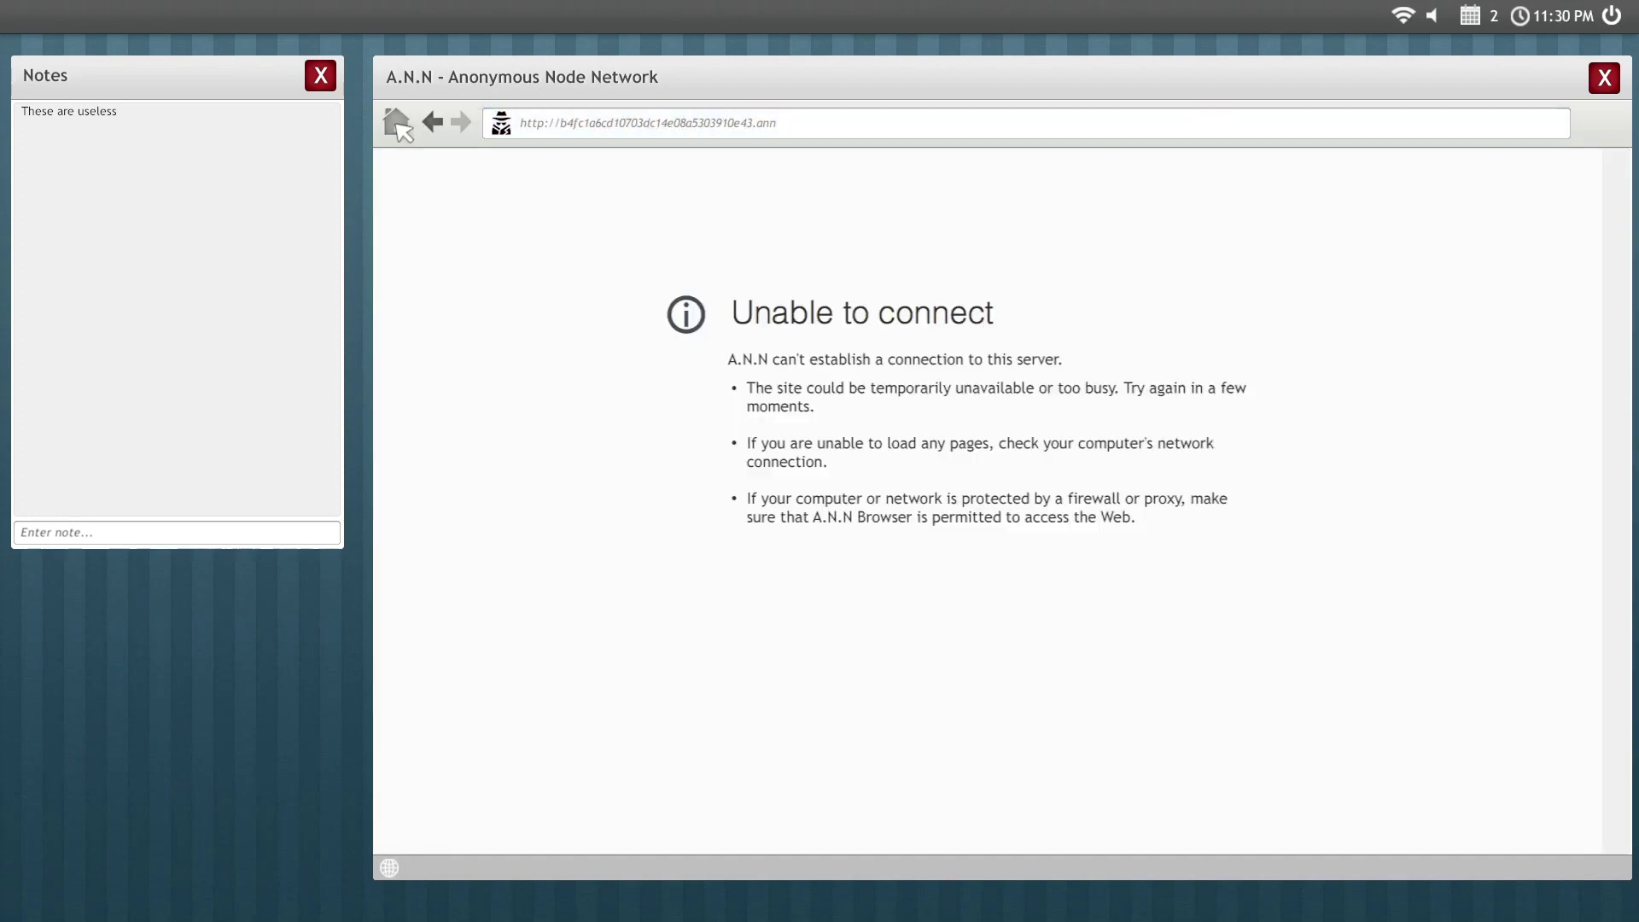
pyautogui.click(398, 125)
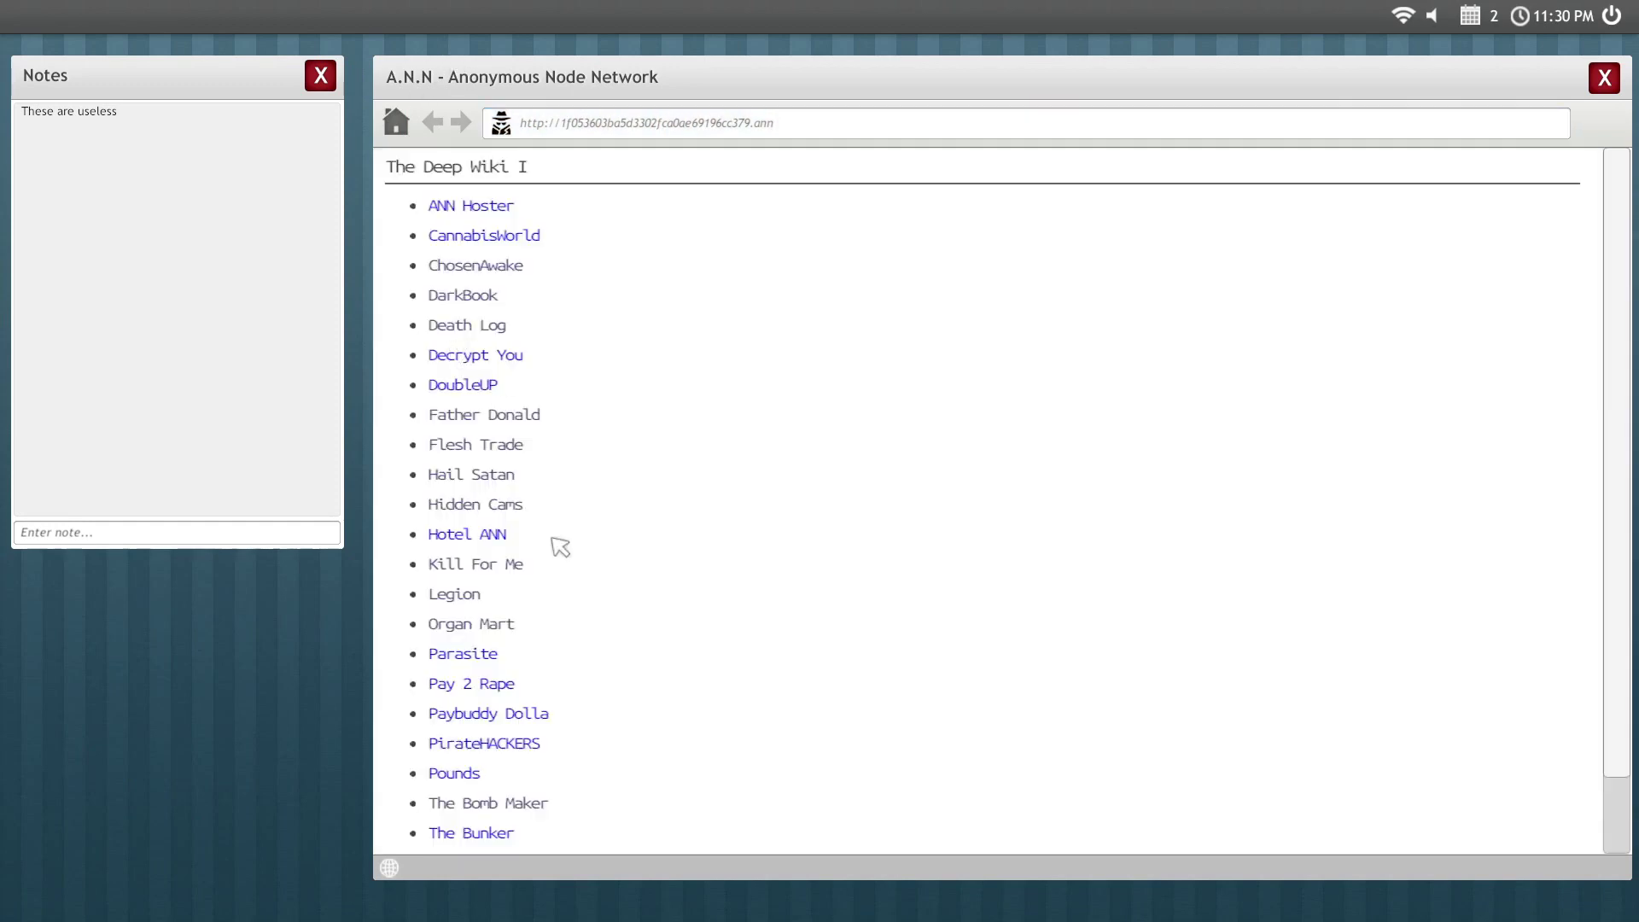
pyautogui.scroll(-1, 560, 547)
# - Browse Warehouse 33's Warehouse 1, 3, 2 and 4 pages, then return to Deep Wiki home
pyautogui.click(497, 818)
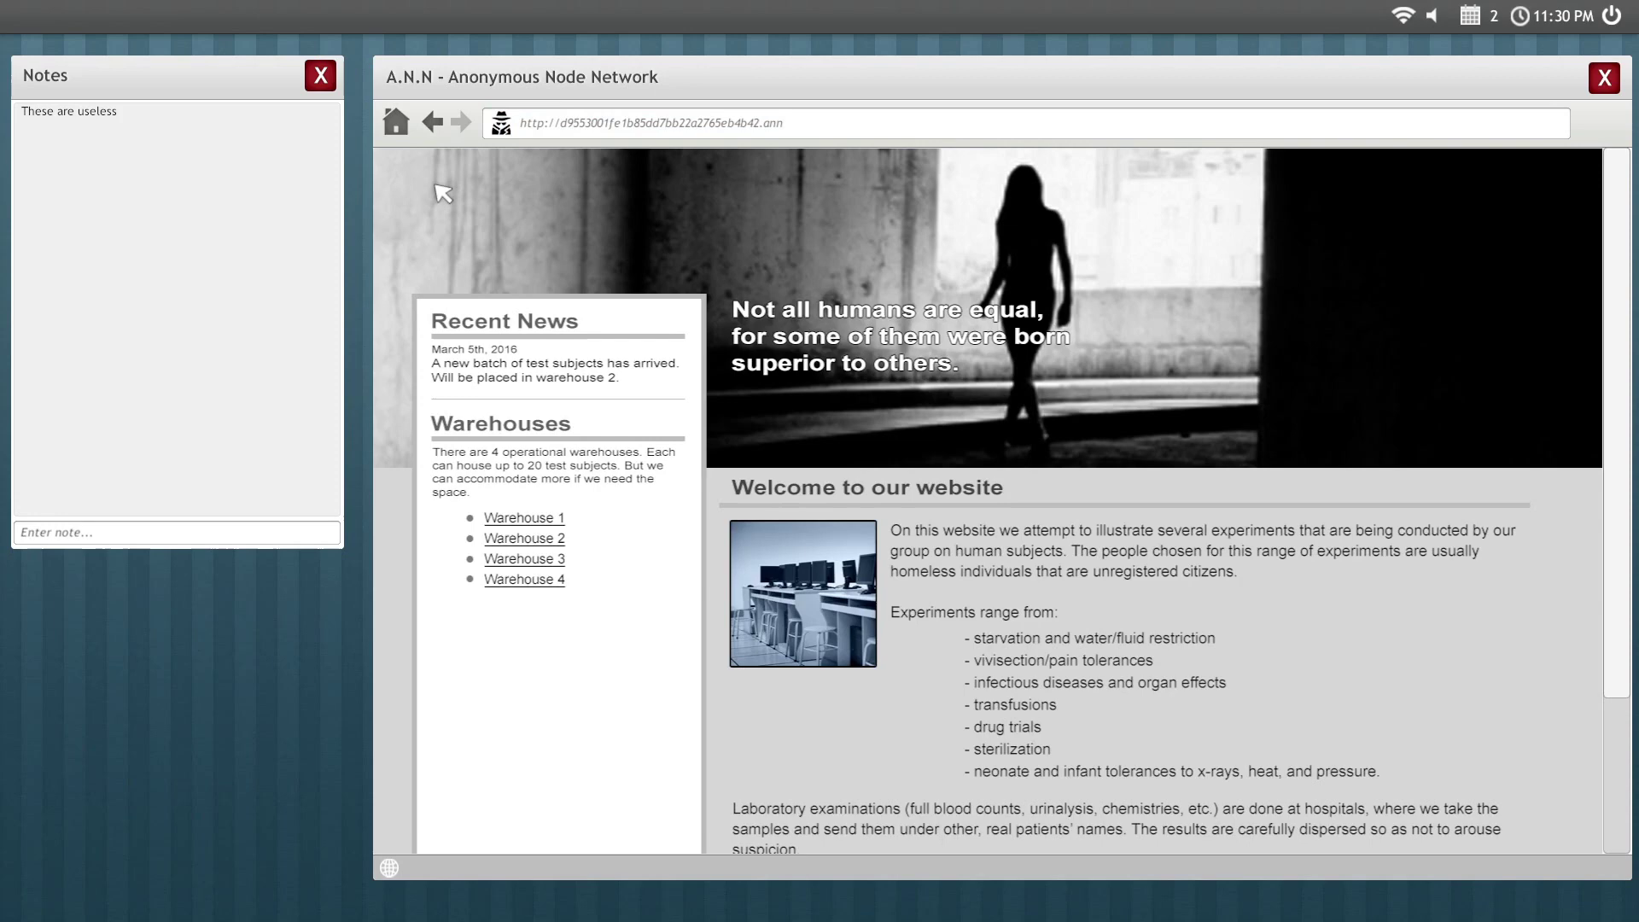
pyautogui.click(564, 520)
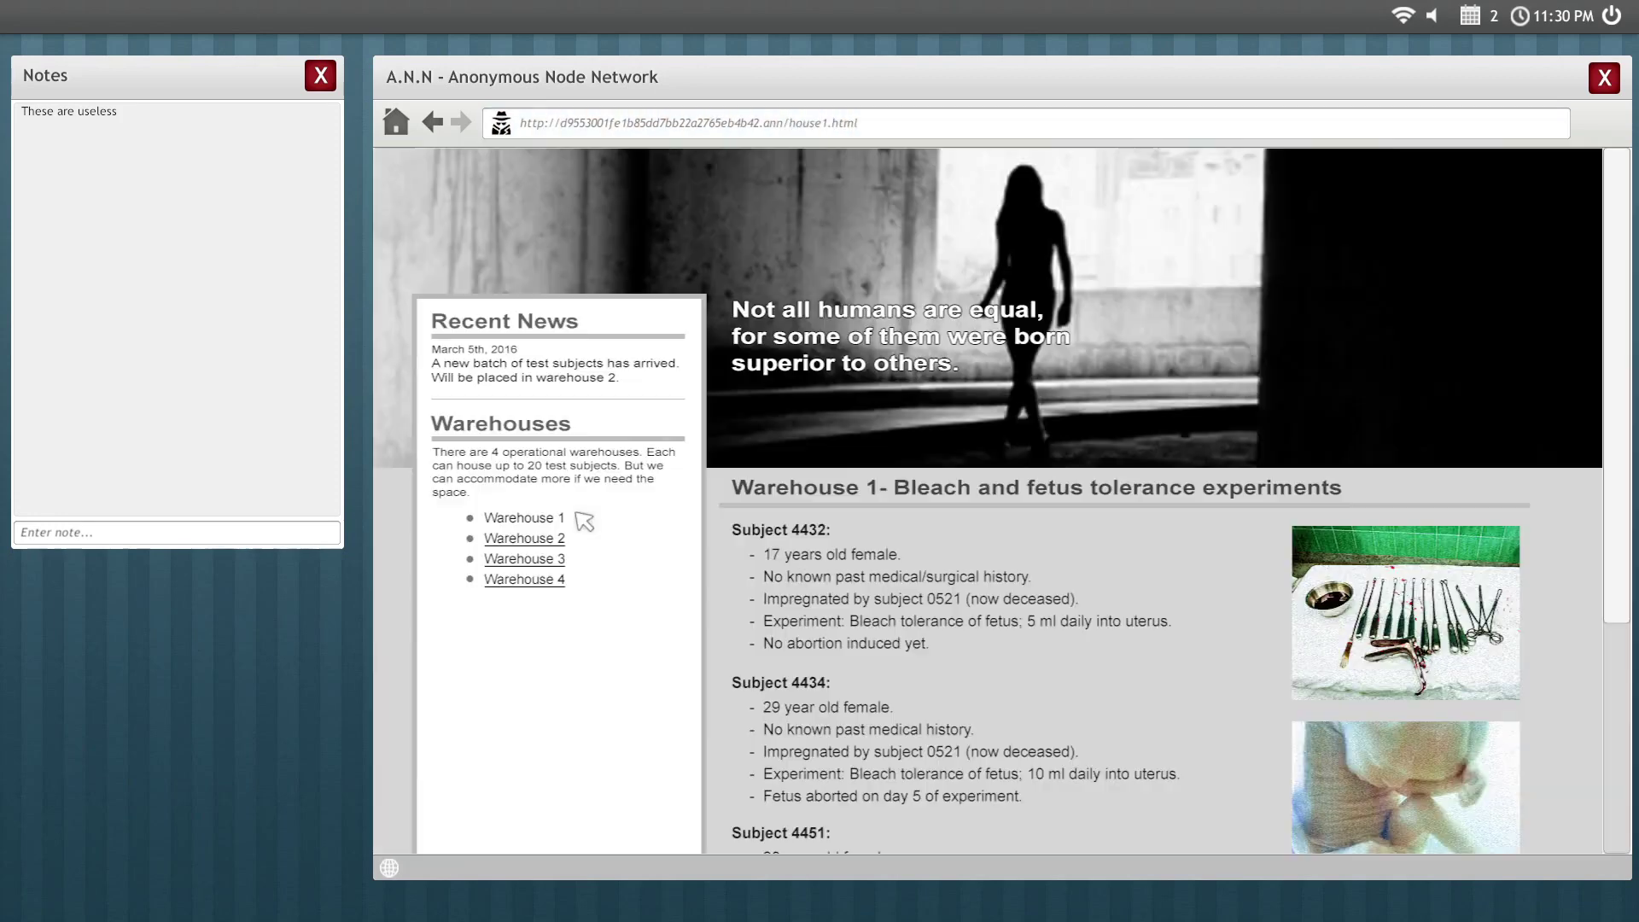
pyautogui.click(544, 564)
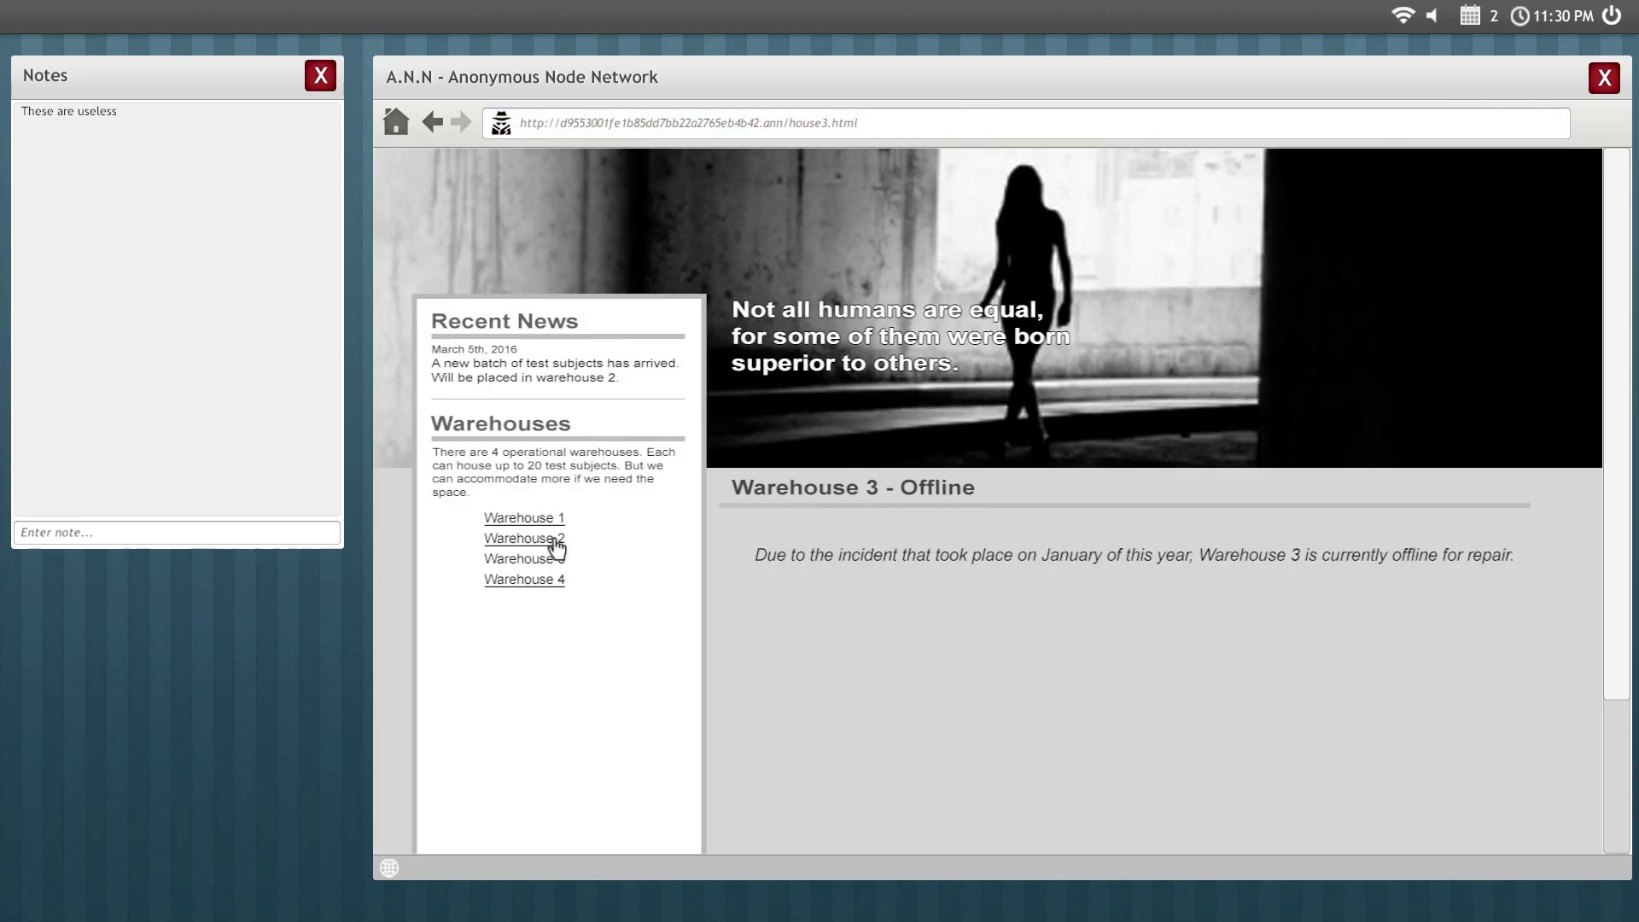
pyautogui.click(558, 545)
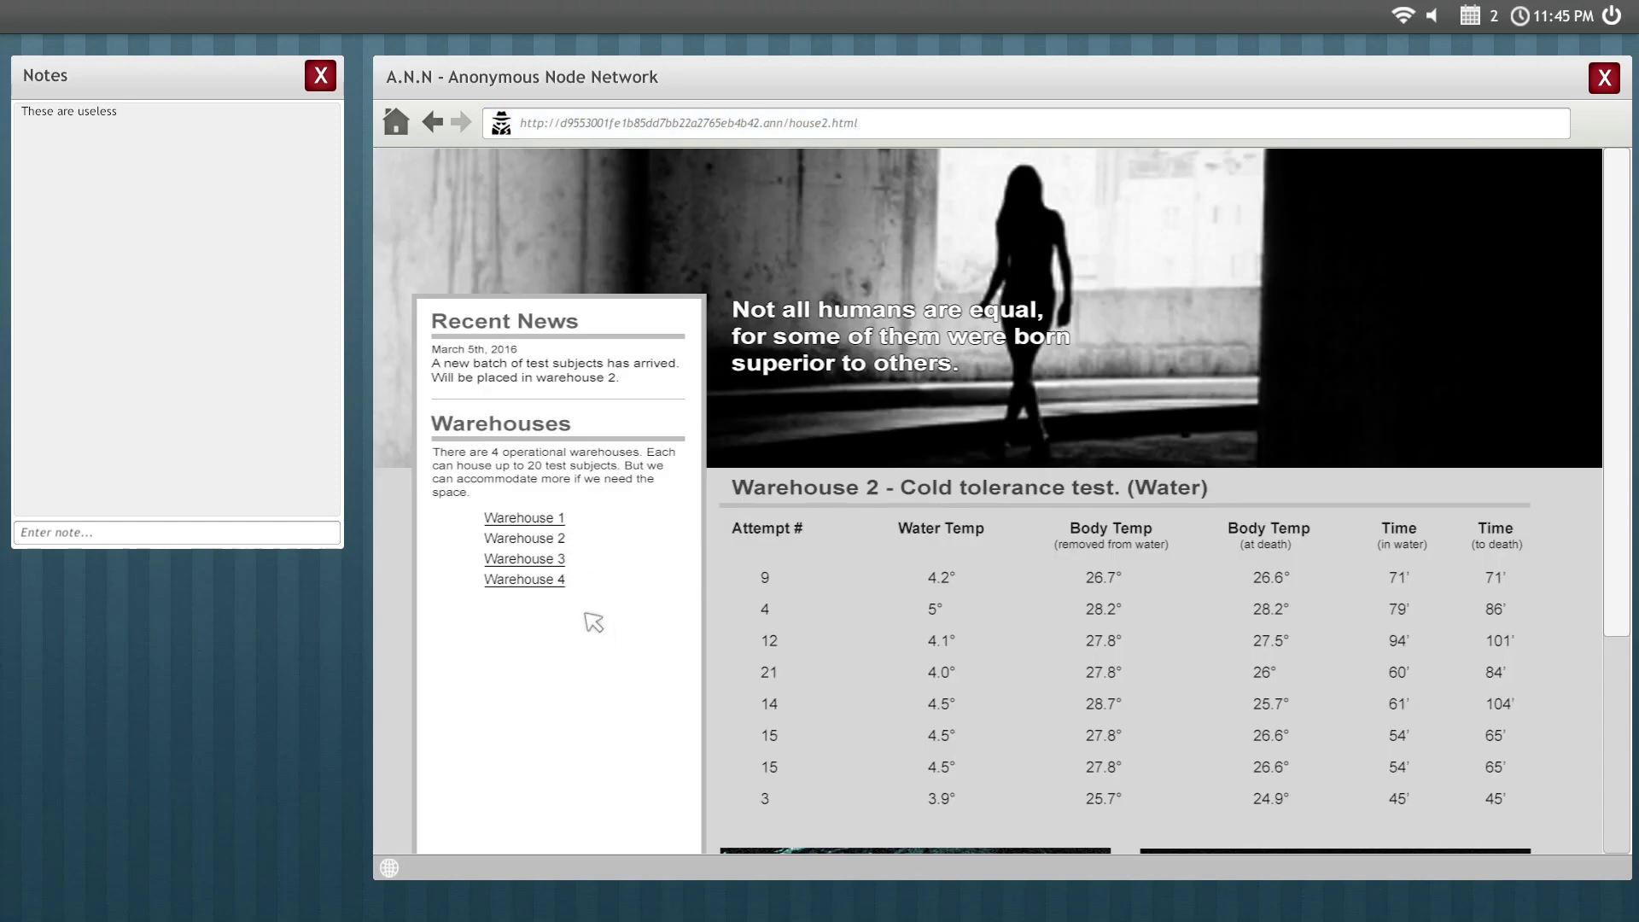
pyautogui.click(549, 579)
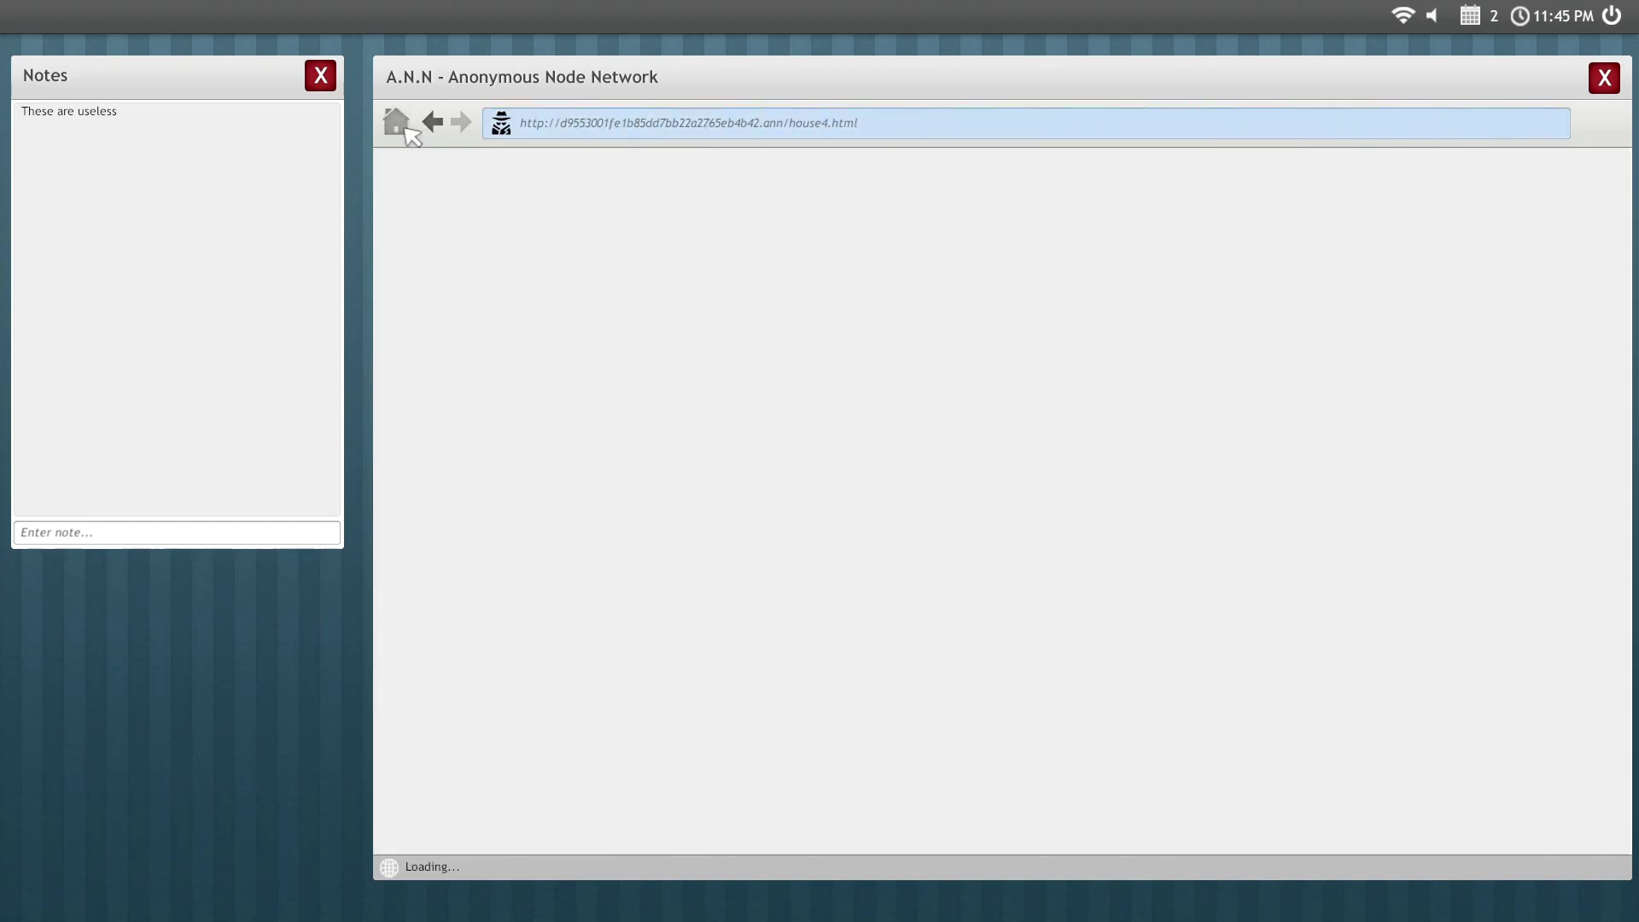
pyautogui.scroll(-2, 1131, 678)
pyautogui.scroll(-2, 1163, 608)
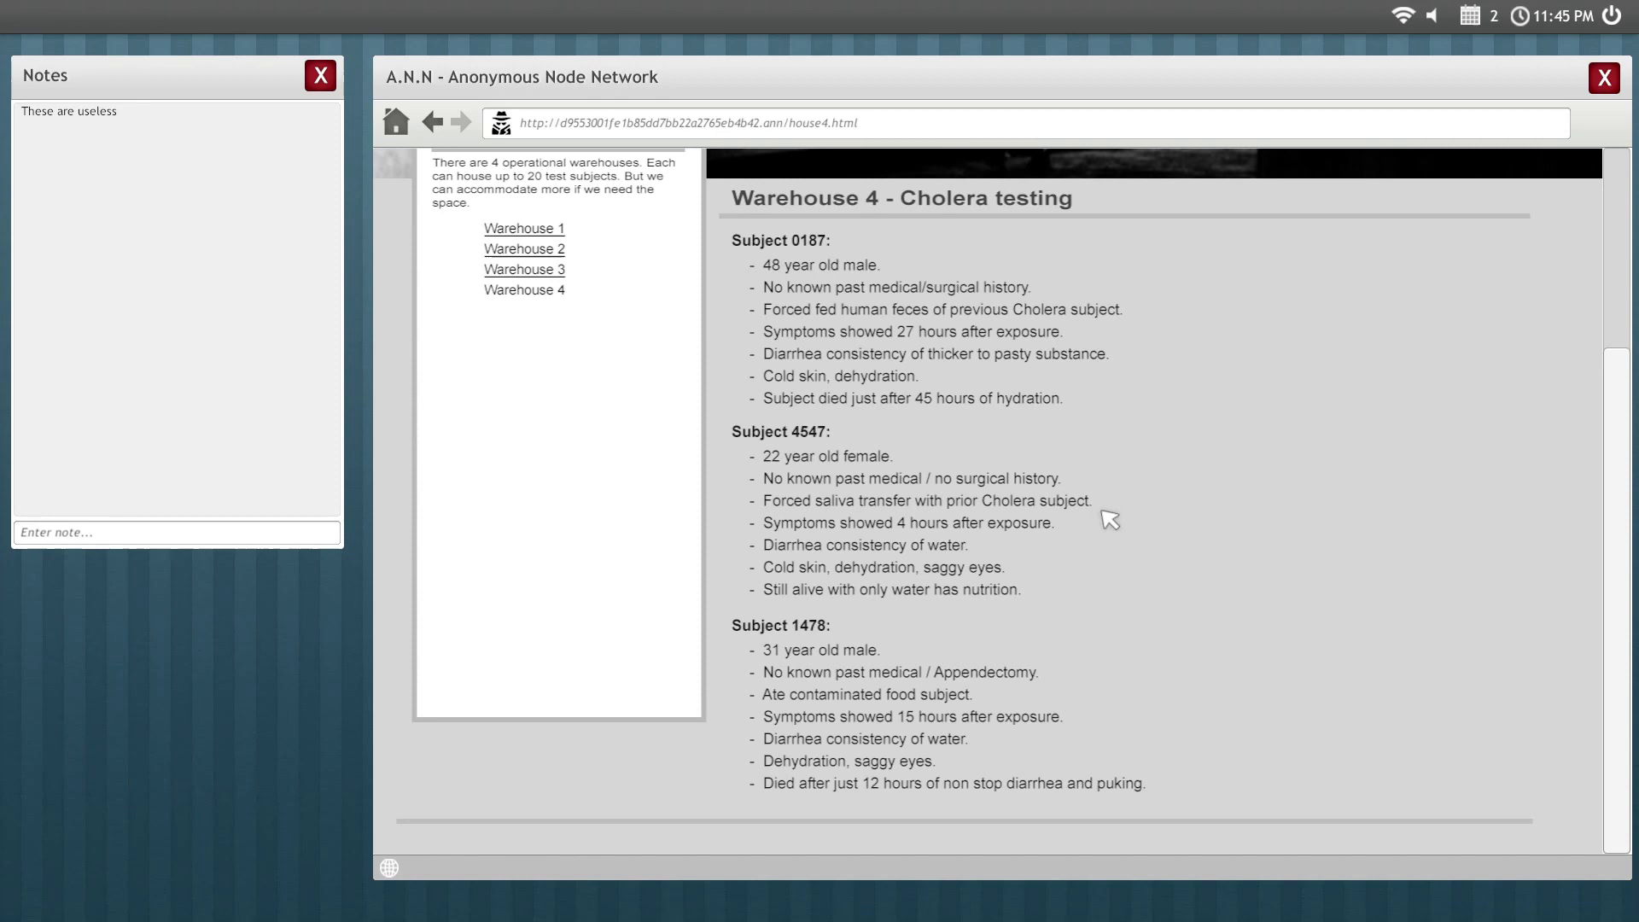
pyautogui.scroll(1, 1110, 520)
pyautogui.scroll(1, 960, 525)
pyautogui.scroll(2, 807, 539)
pyautogui.click(656, 547)
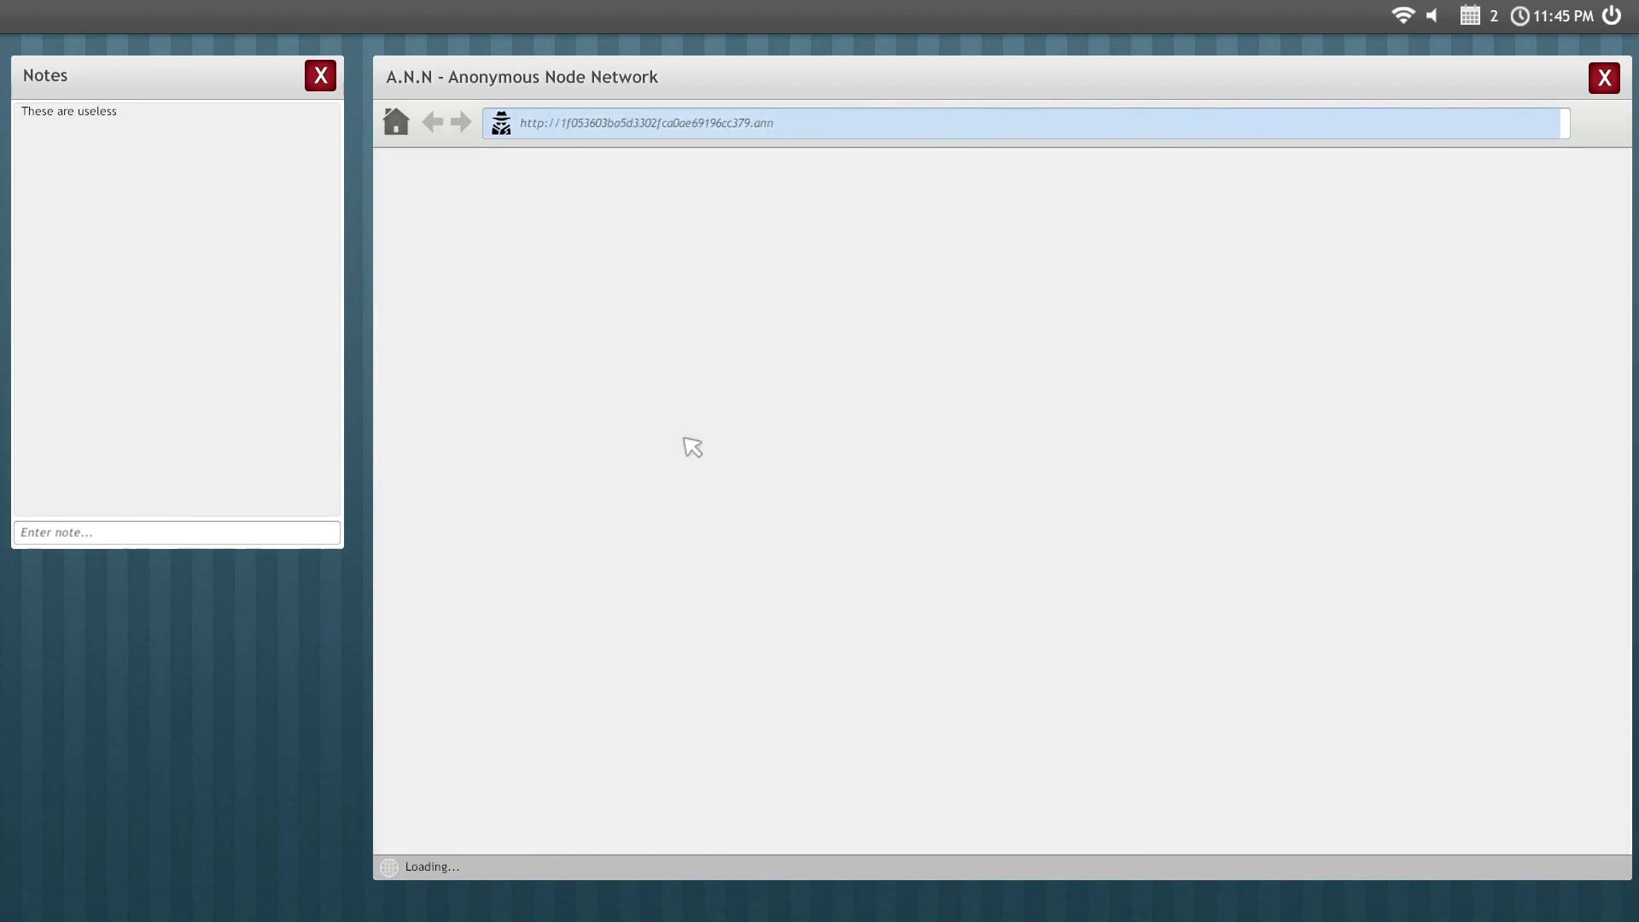
pyautogui.scroll(-1, 769, 743)
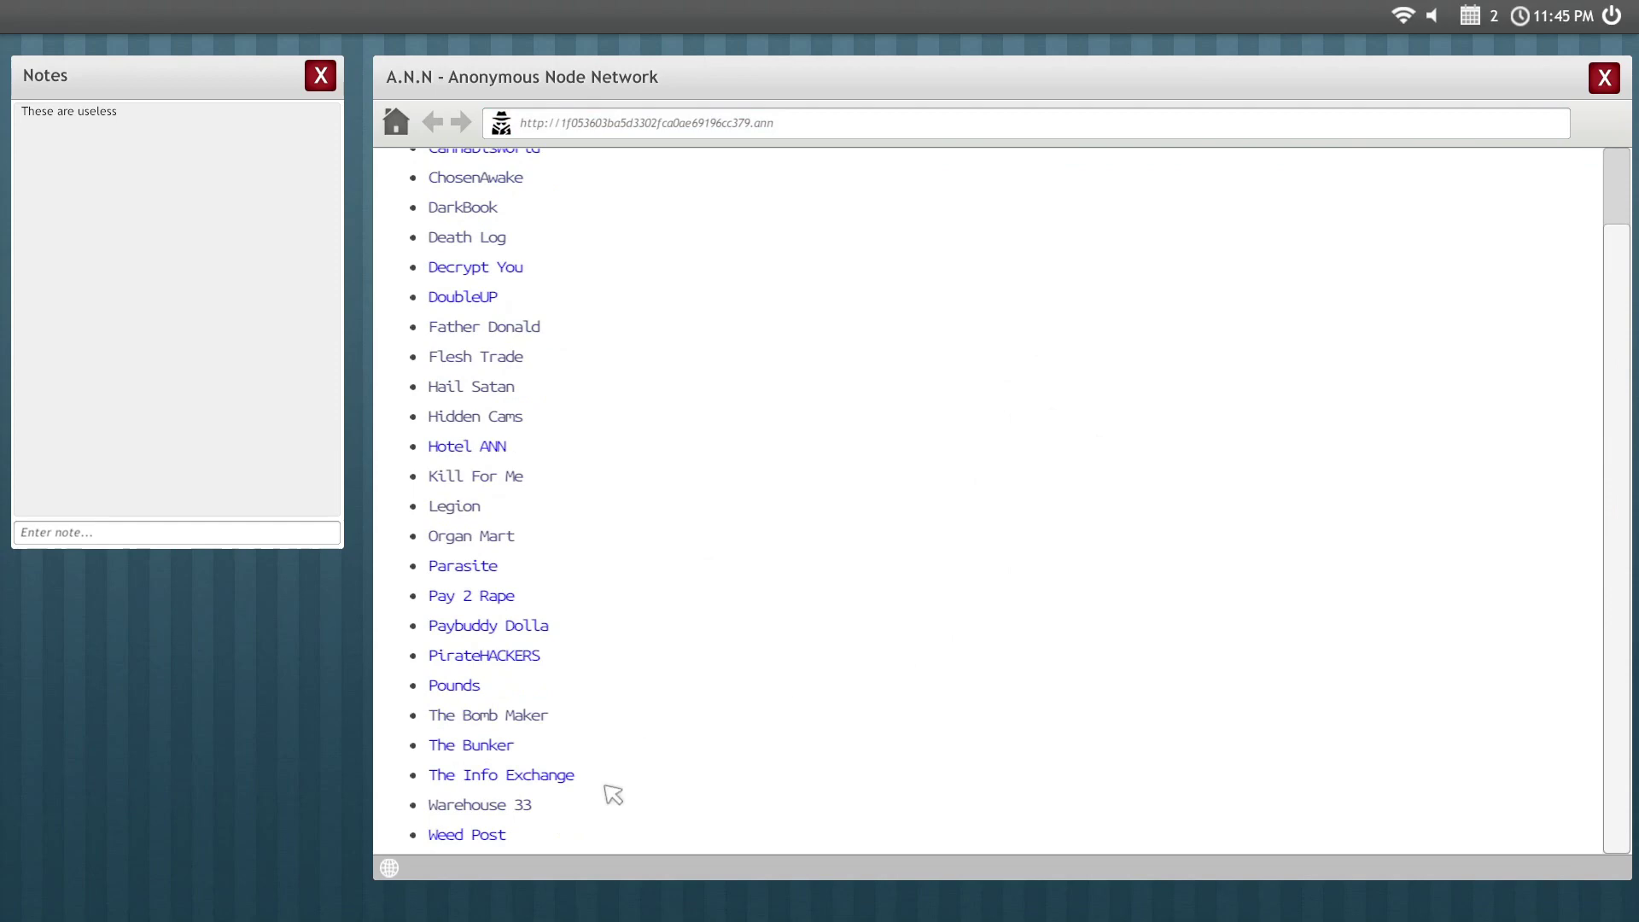
# - Open the Weed Post site and its order page showing the payment address
pyautogui.click(469, 836)
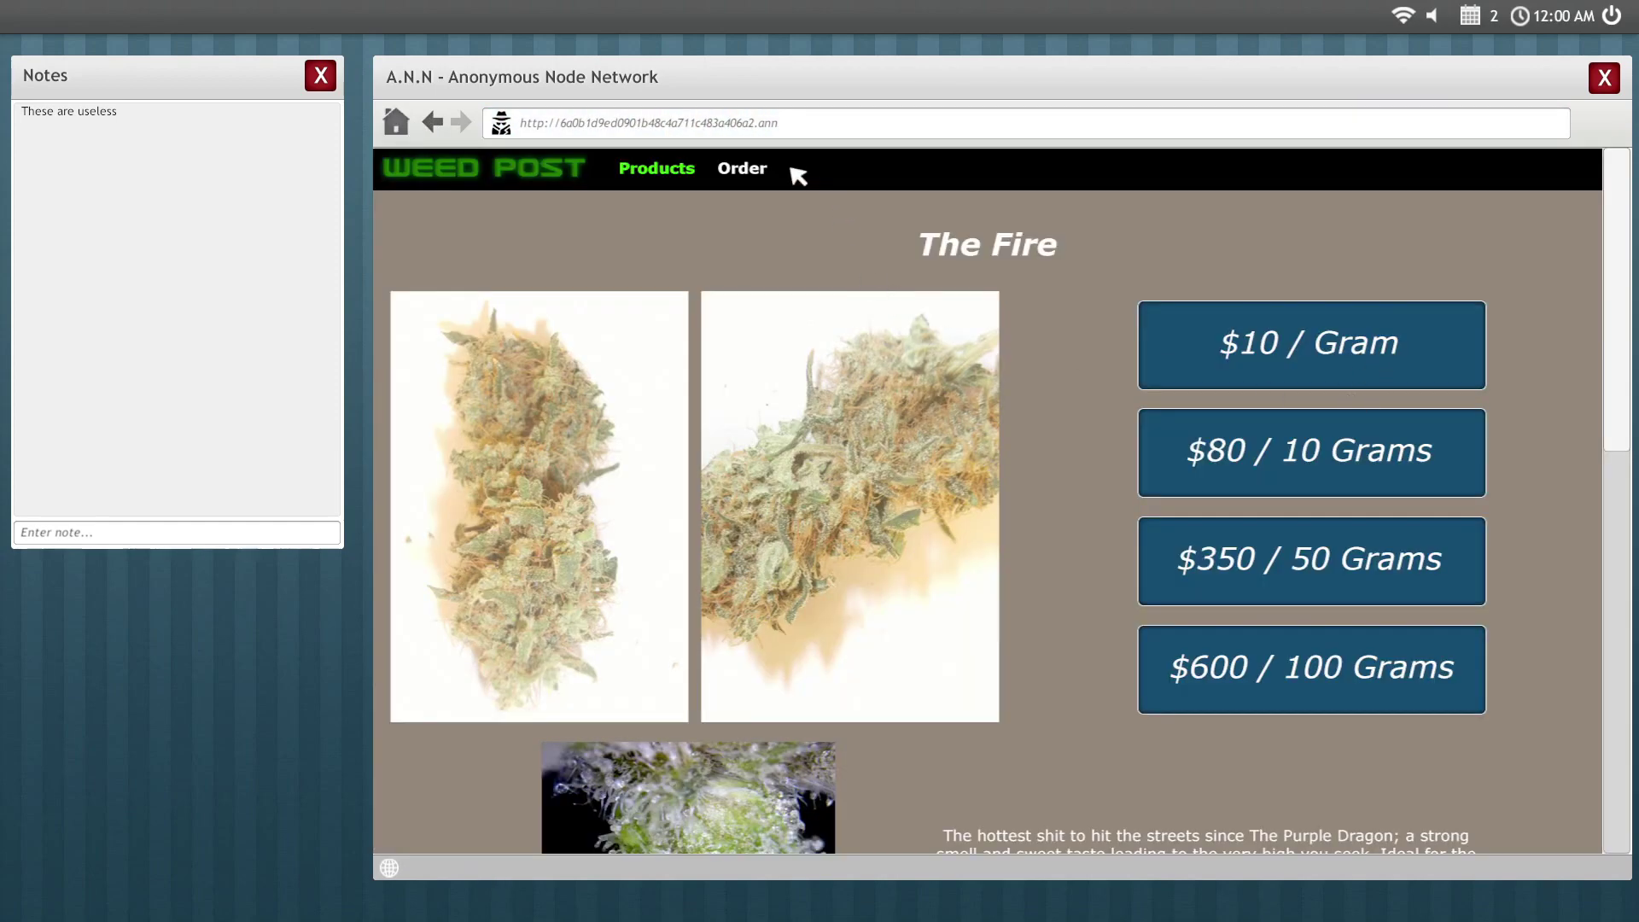
pyautogui.click(751, 176)
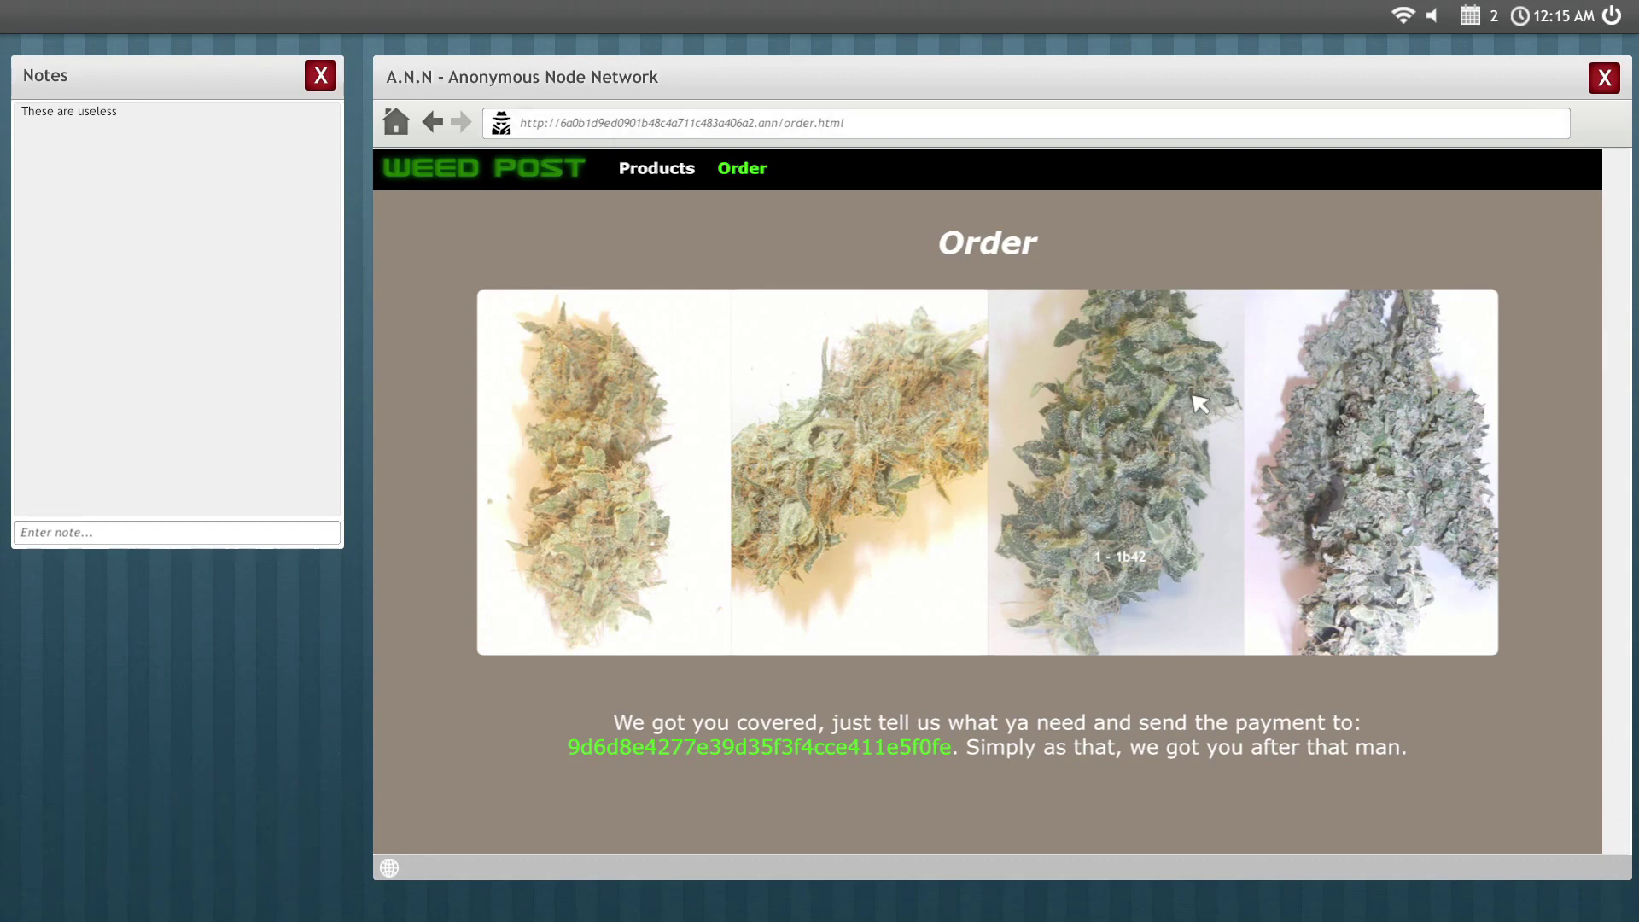
# - Return to Deep Wiki home, step away from the computer, and sit back down
pyautogui.click(396, 122)
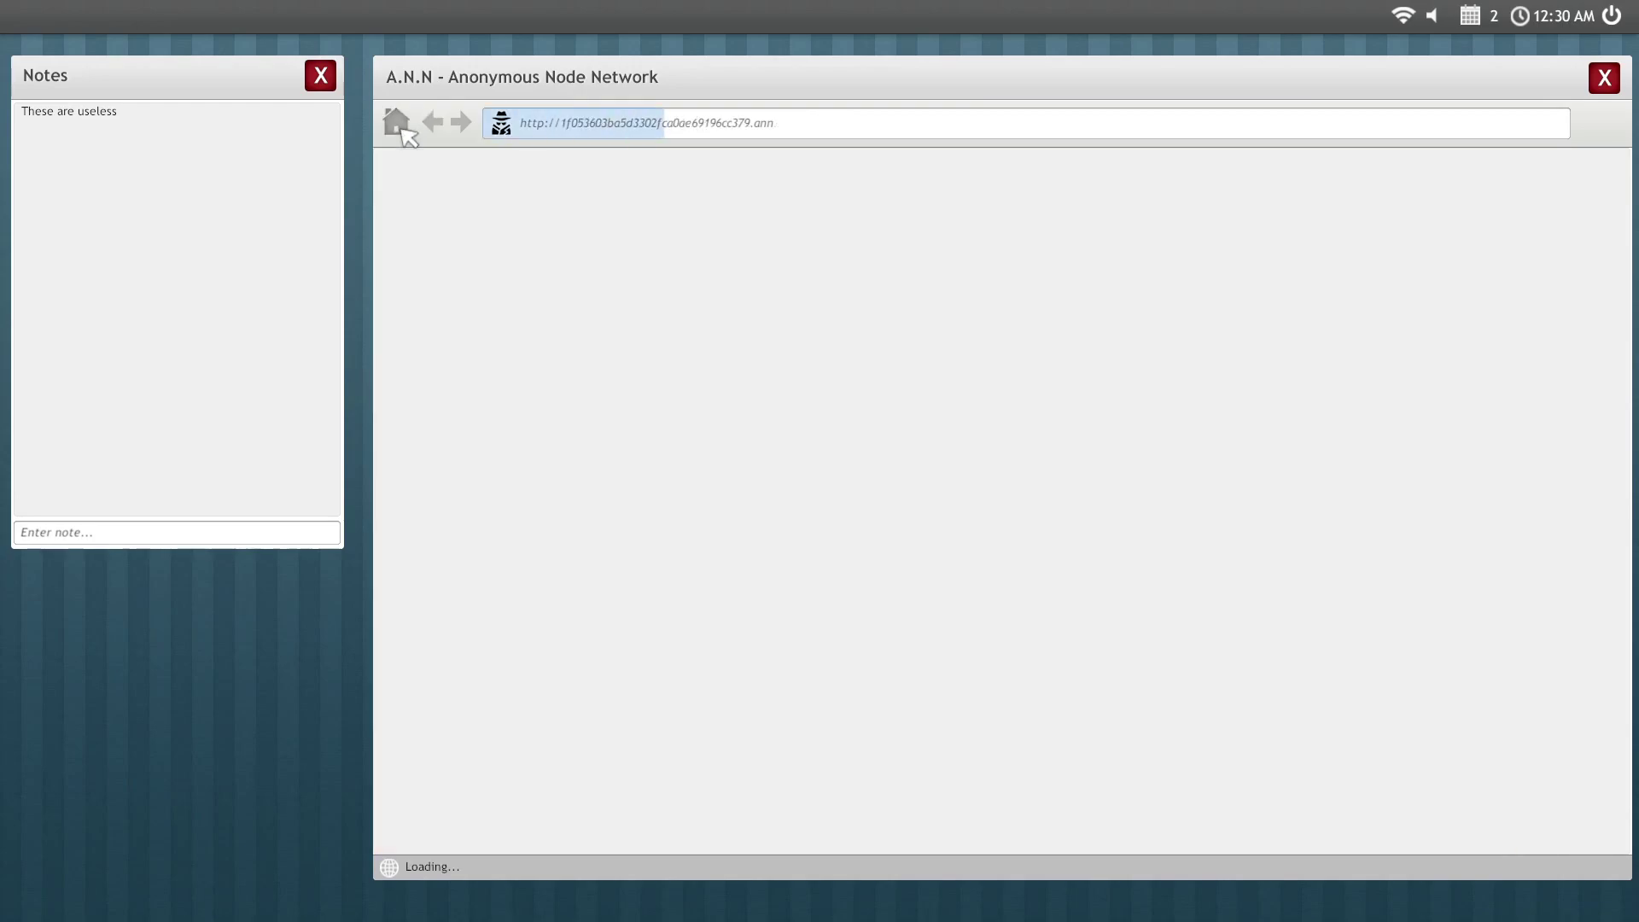
pyautogui.rightClick(693, 244)
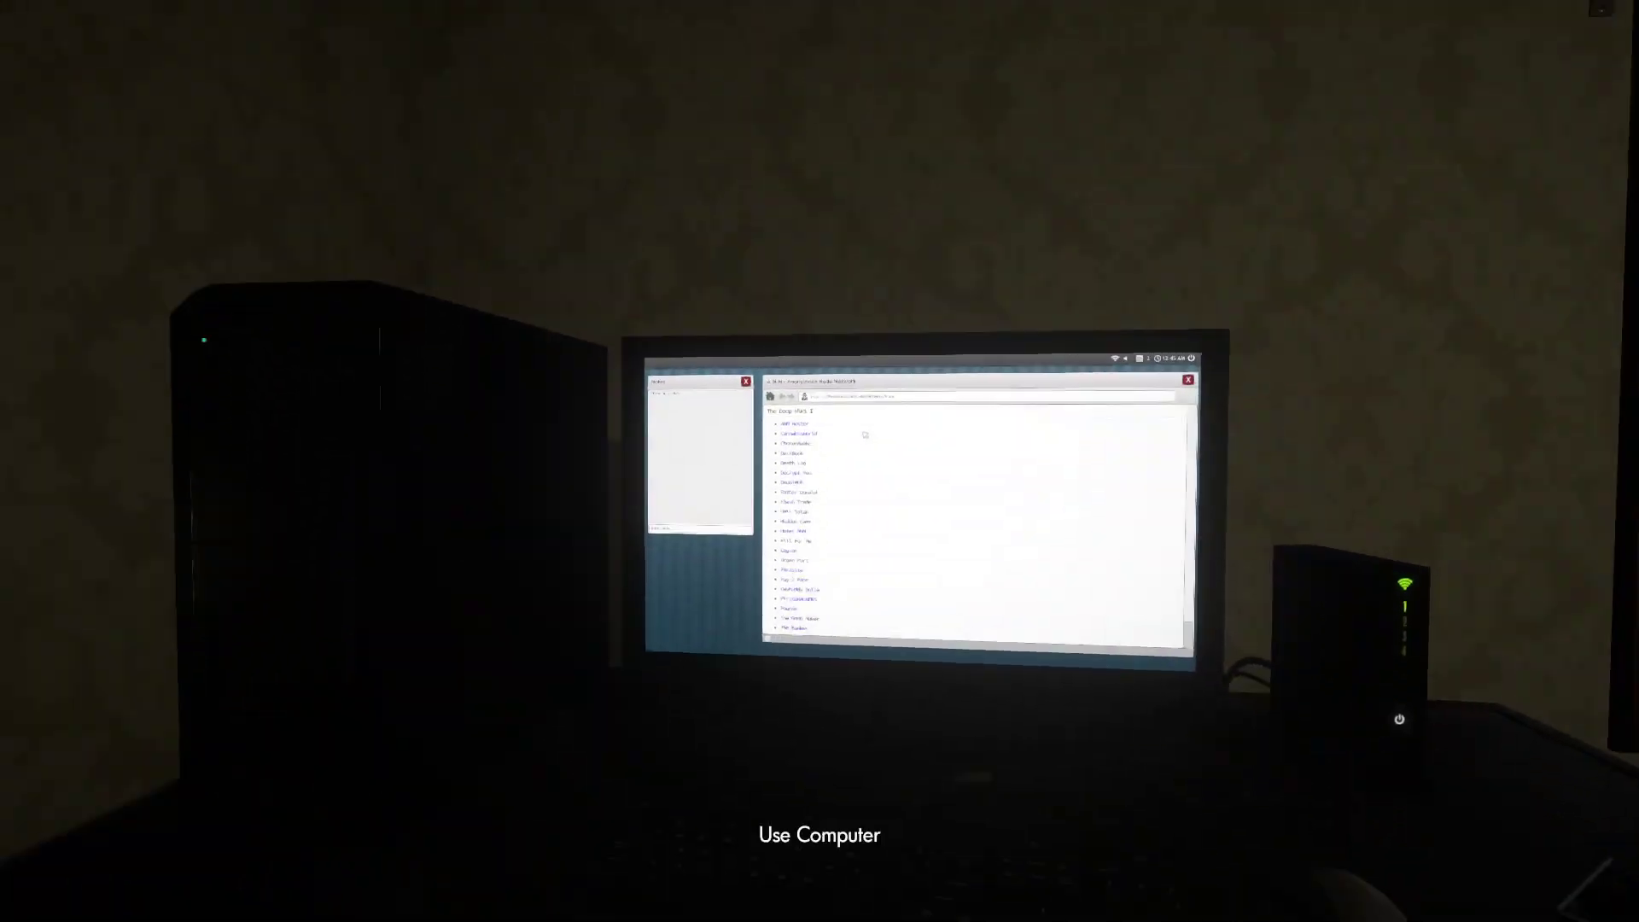
pyautogui.click(820, 460)
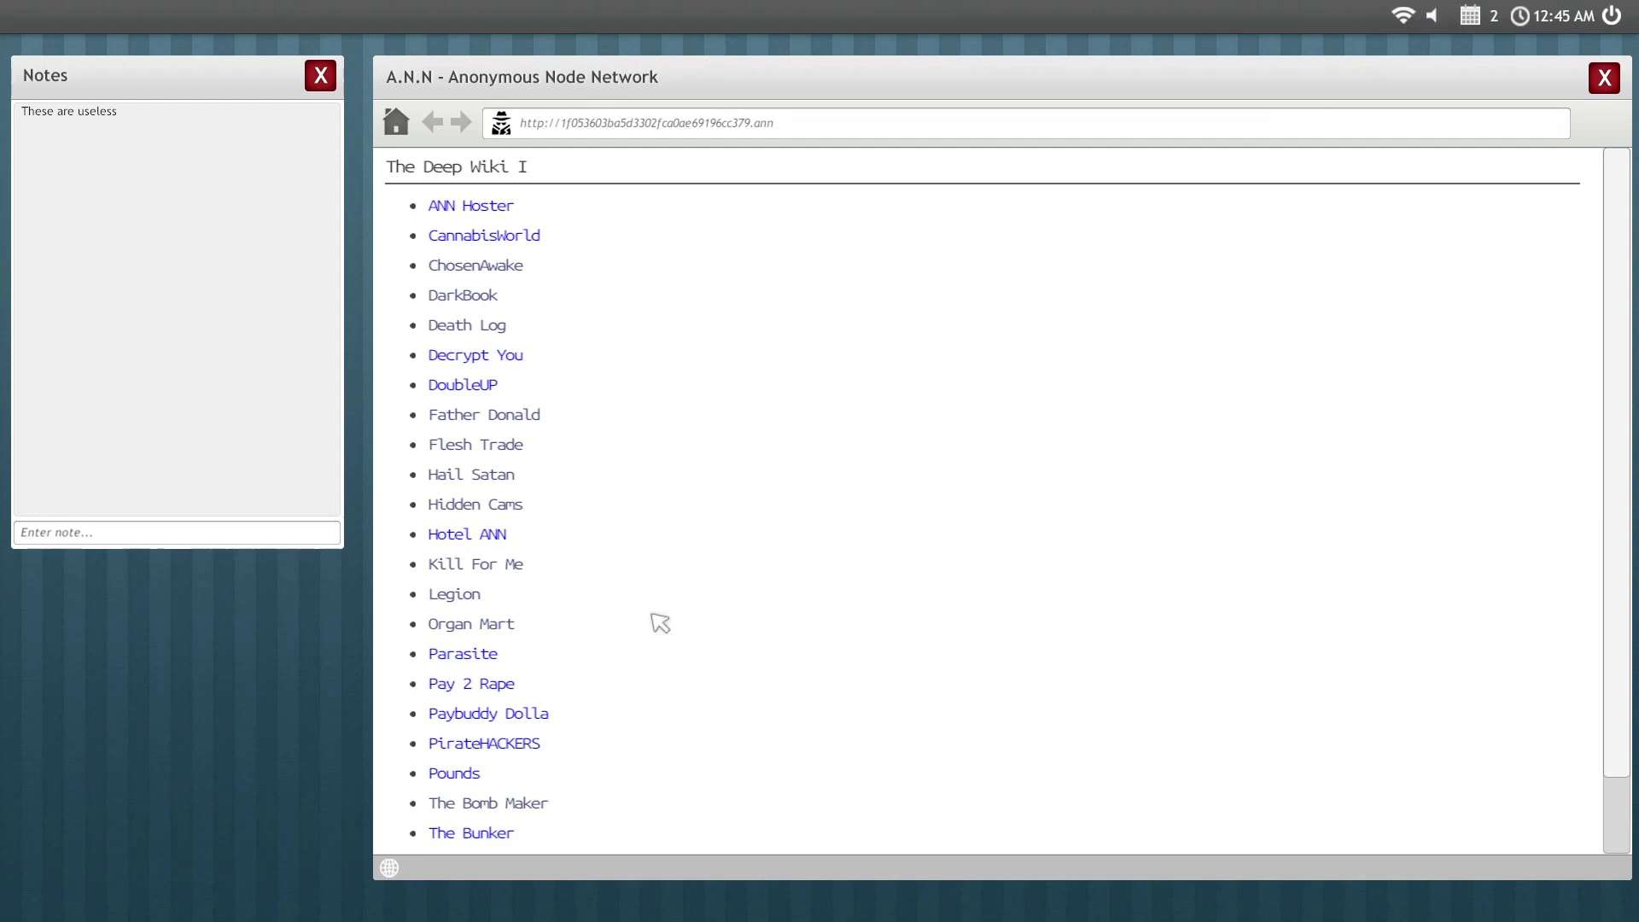
pyautogui.scroll(-3, 659, 624)
# - Open a Deep Wiki site and reload its seized address by re-pasting the URL
pyautogui.click(527, 776)
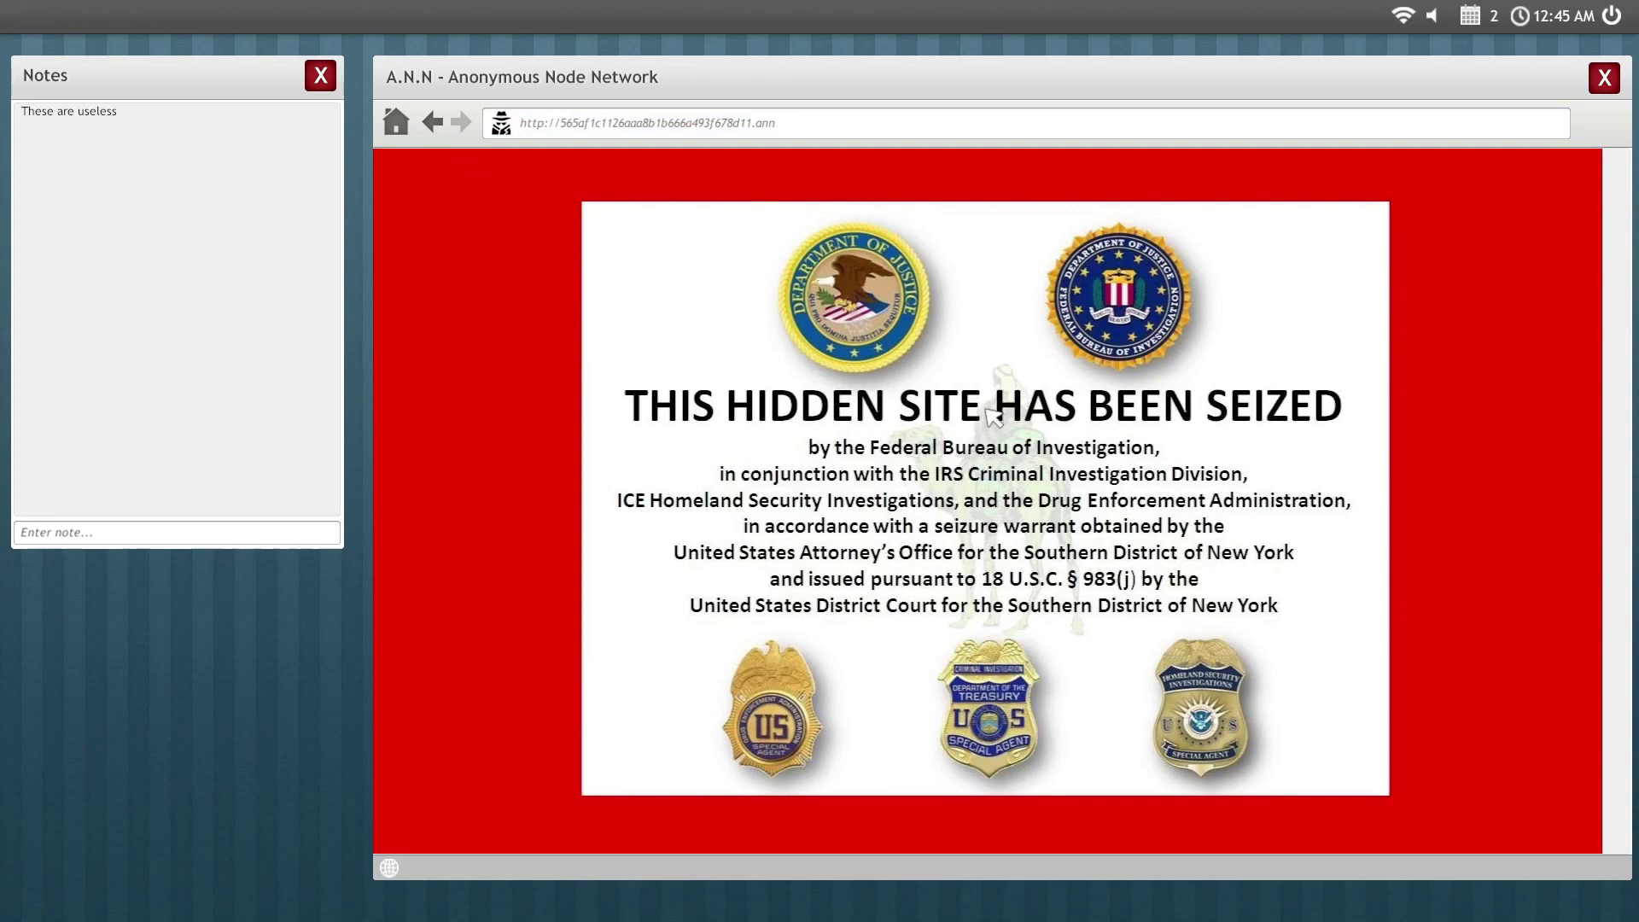
pyautogui.click(731, 124)
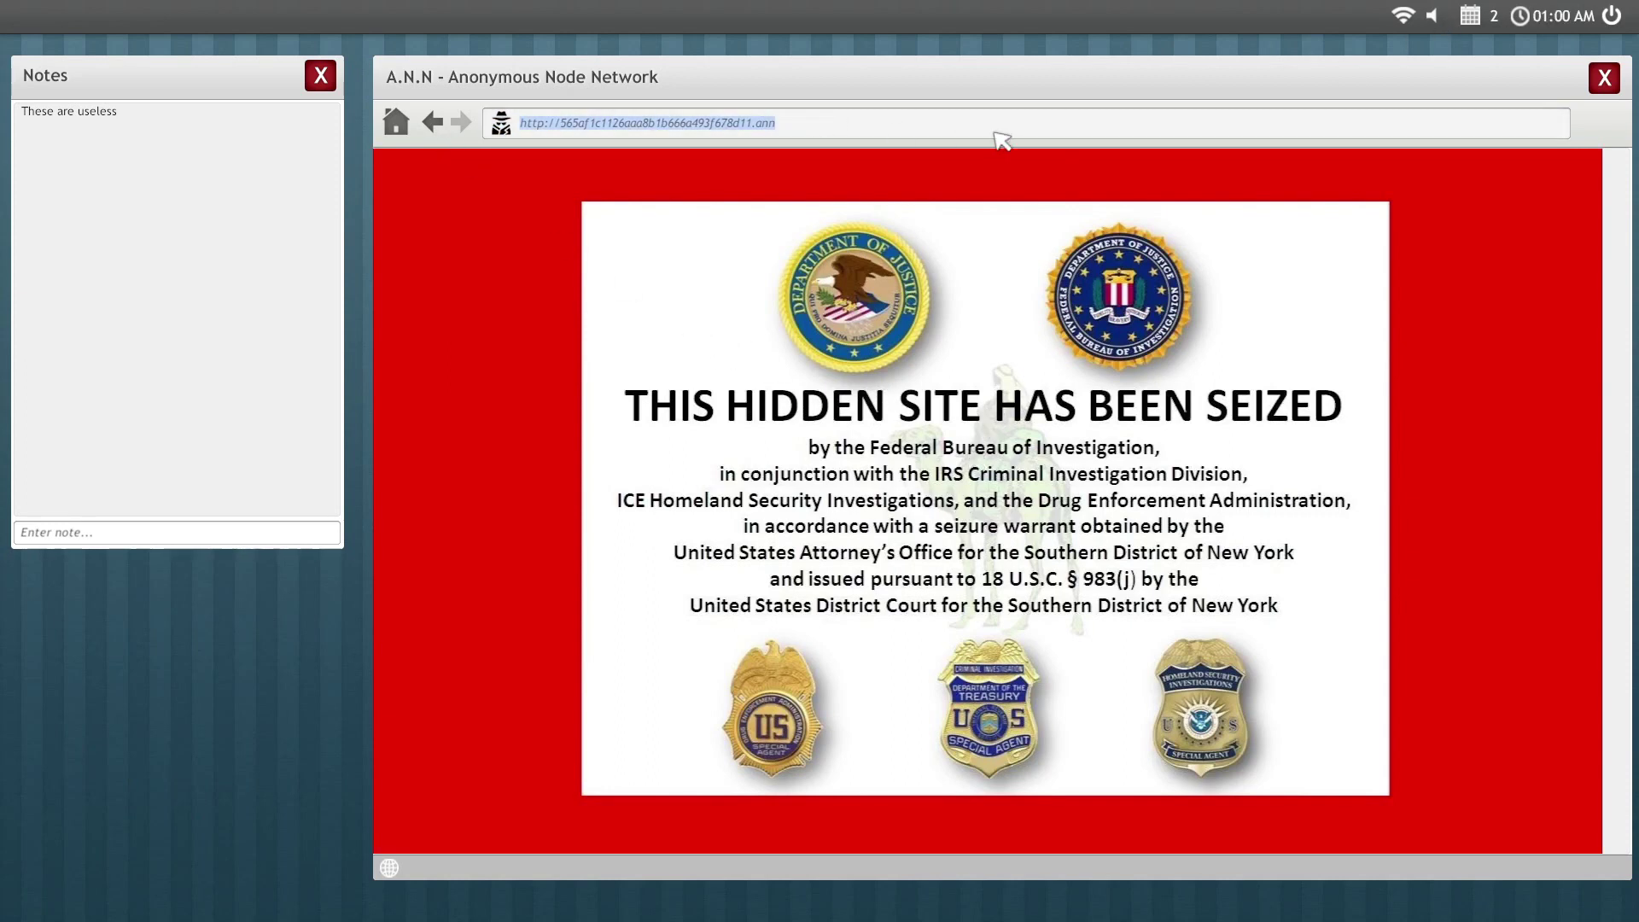
pyautogui.press('BackSpace')
pyautogui.write('http://f544942fa23854e676a90411a89a5233.ann')
pyautogui.press('Return')
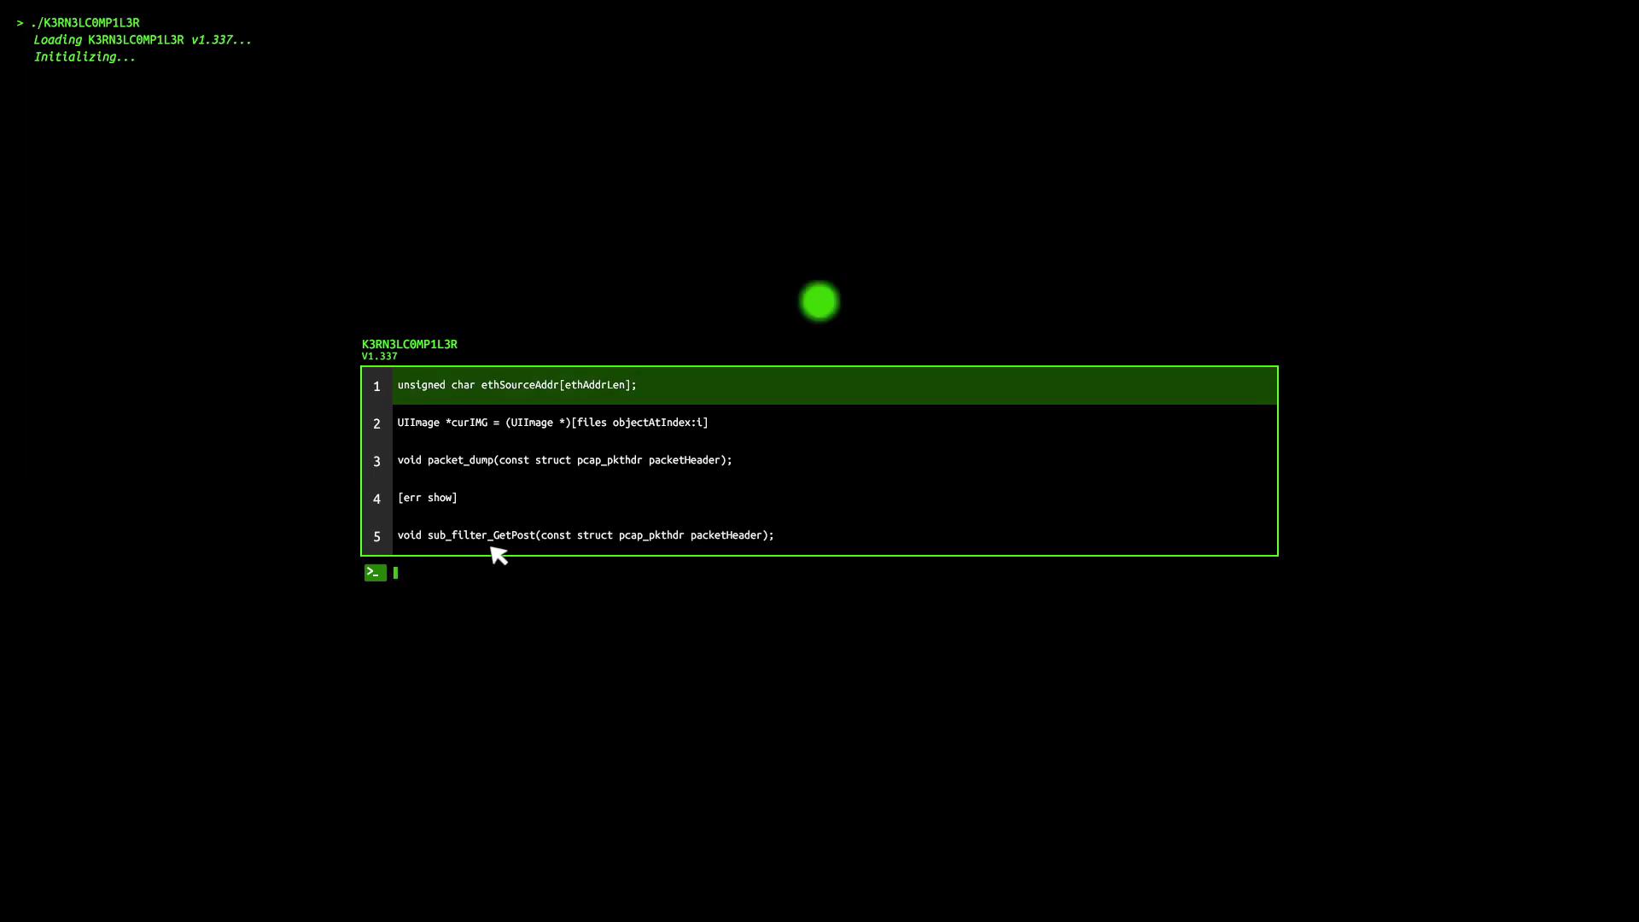
pyautogui.write('undigne')
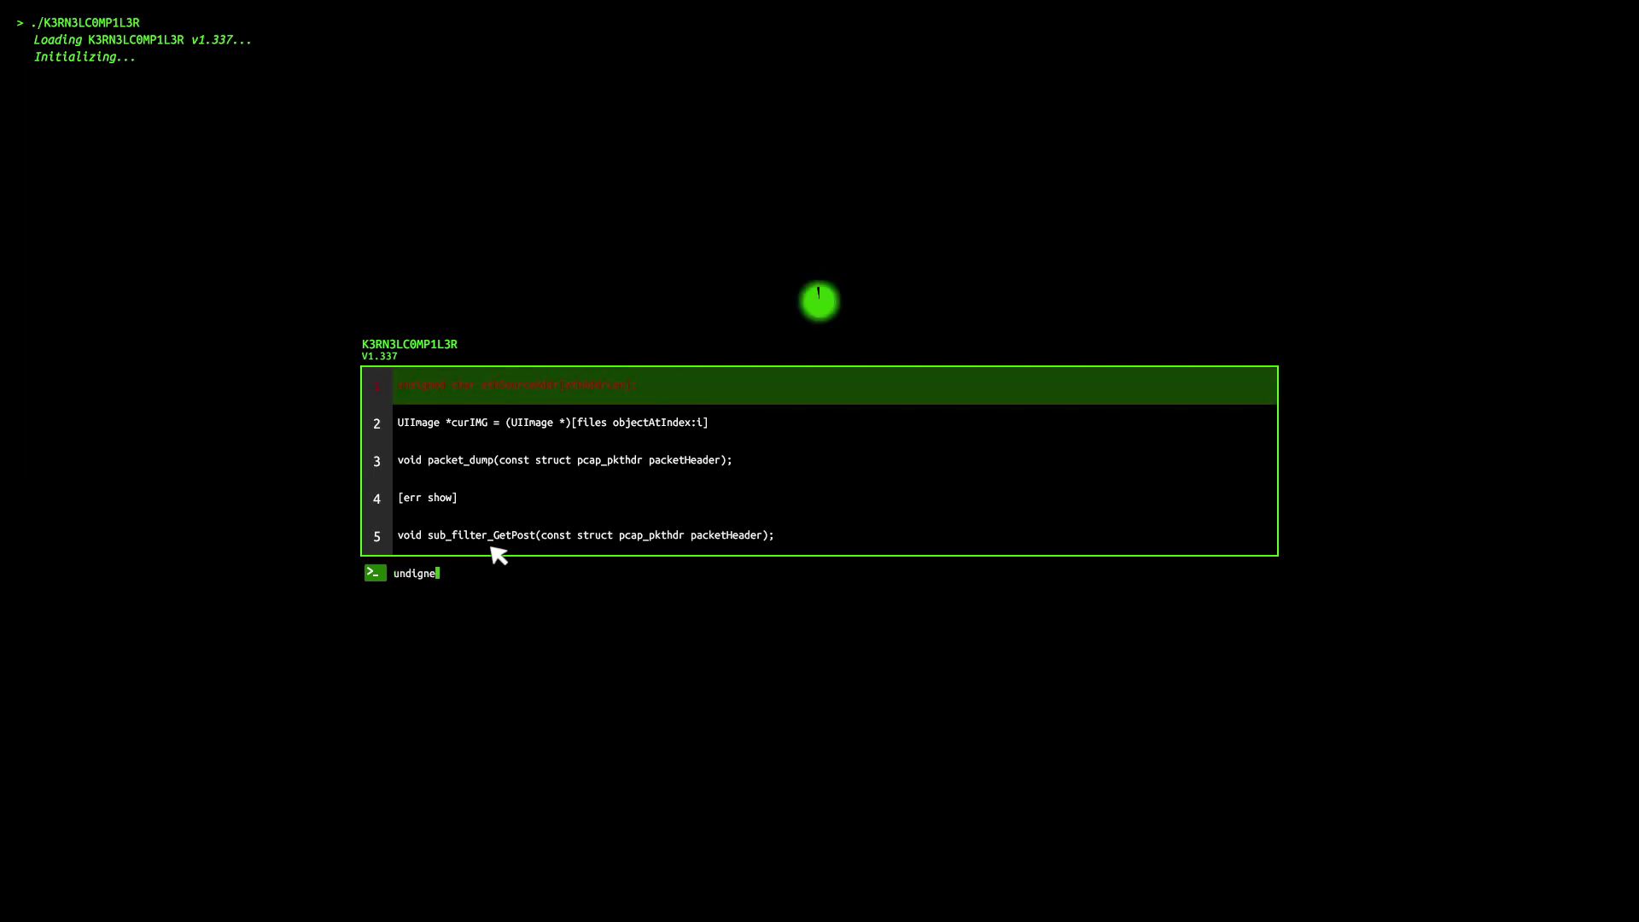
# - Correct typos in kernel-compiler line 1, submit it, and fix a stray letter in line 2
pyautogui.press('BackSpace')
pyautogui.press('BackSpace')
pyautogui.press('BackSpace')
pyautogui.press('BackSpace')
pyautogui.press('BackSpace')
pyautogui.write('n')
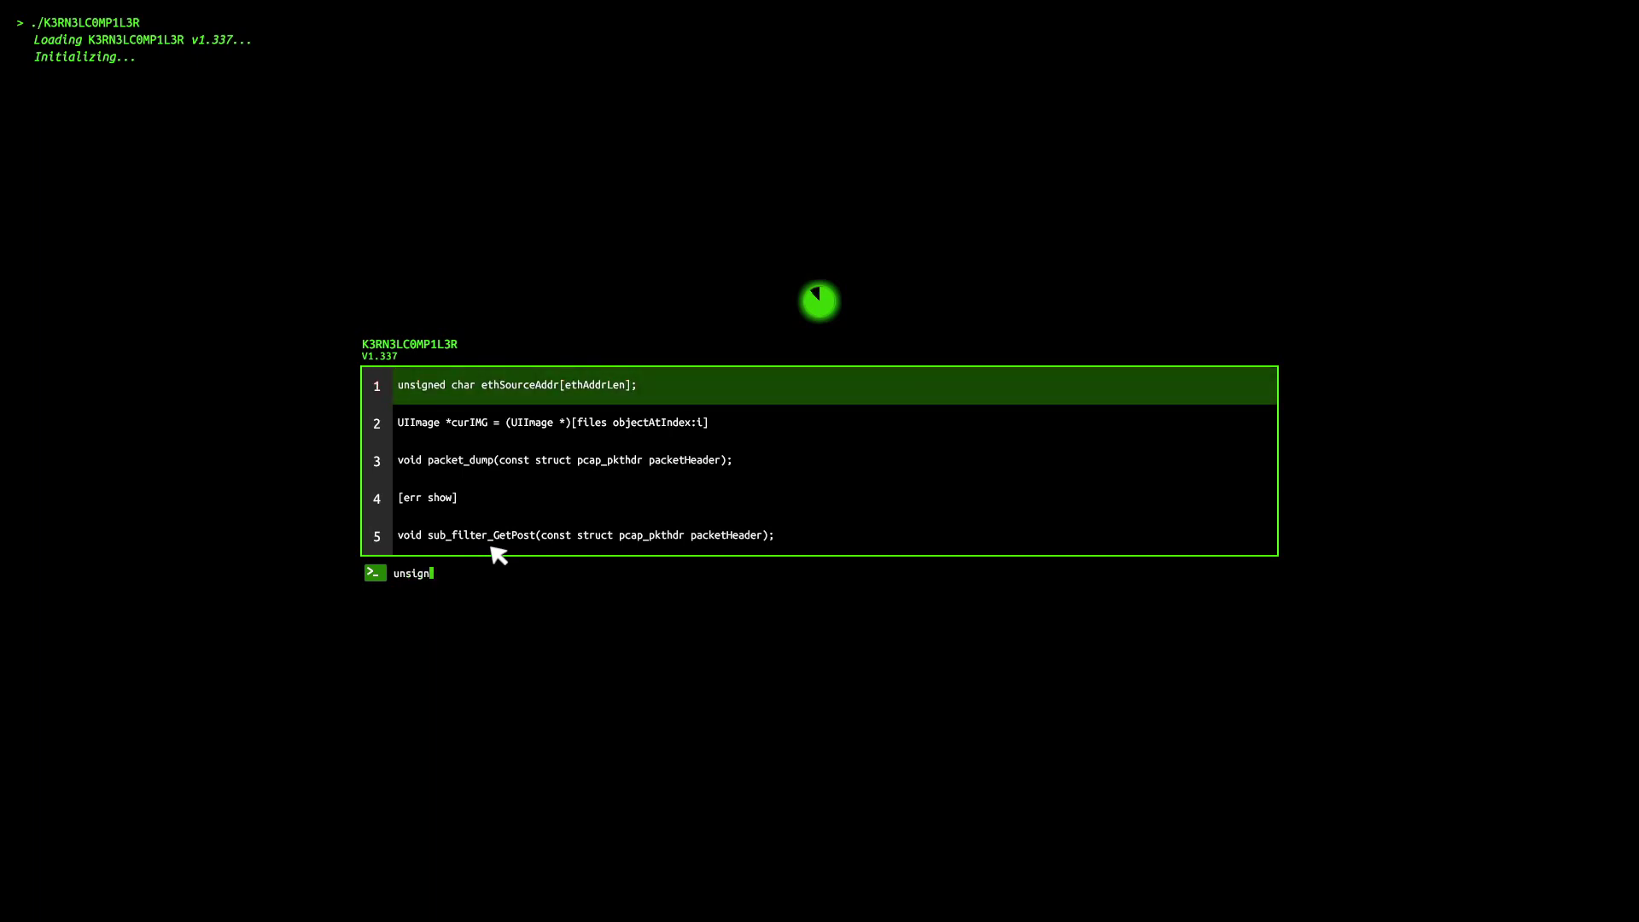
pyautogui.write('sin char ethSo')
pyautogui.write('ur')
pyautogui.press('BackSpace')
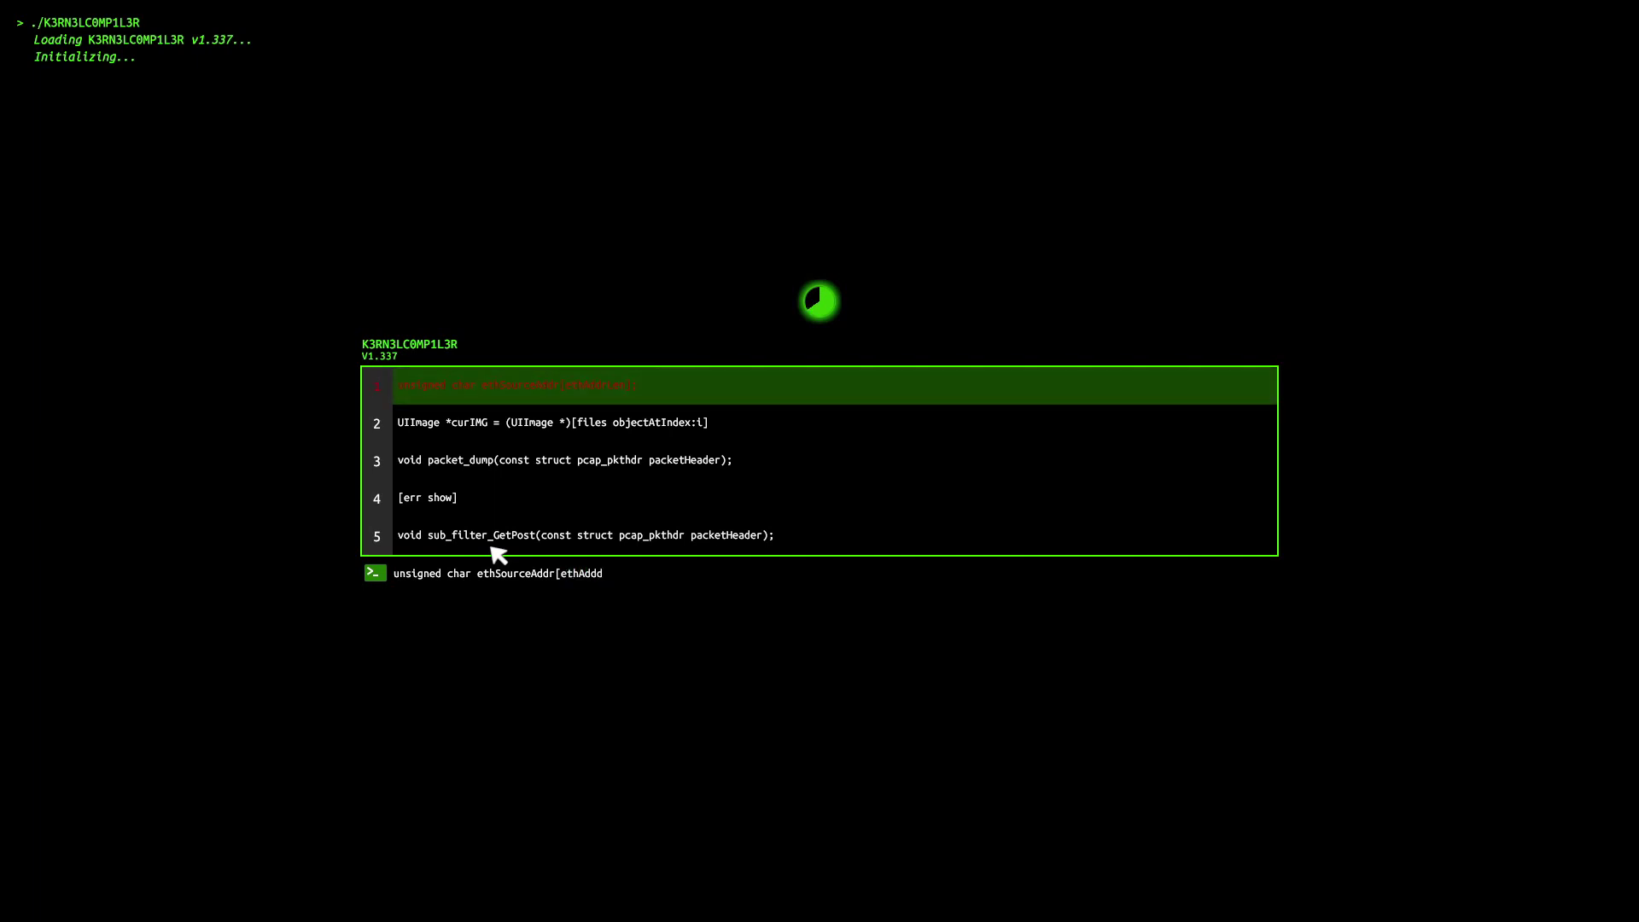
pyautogui.write('r')
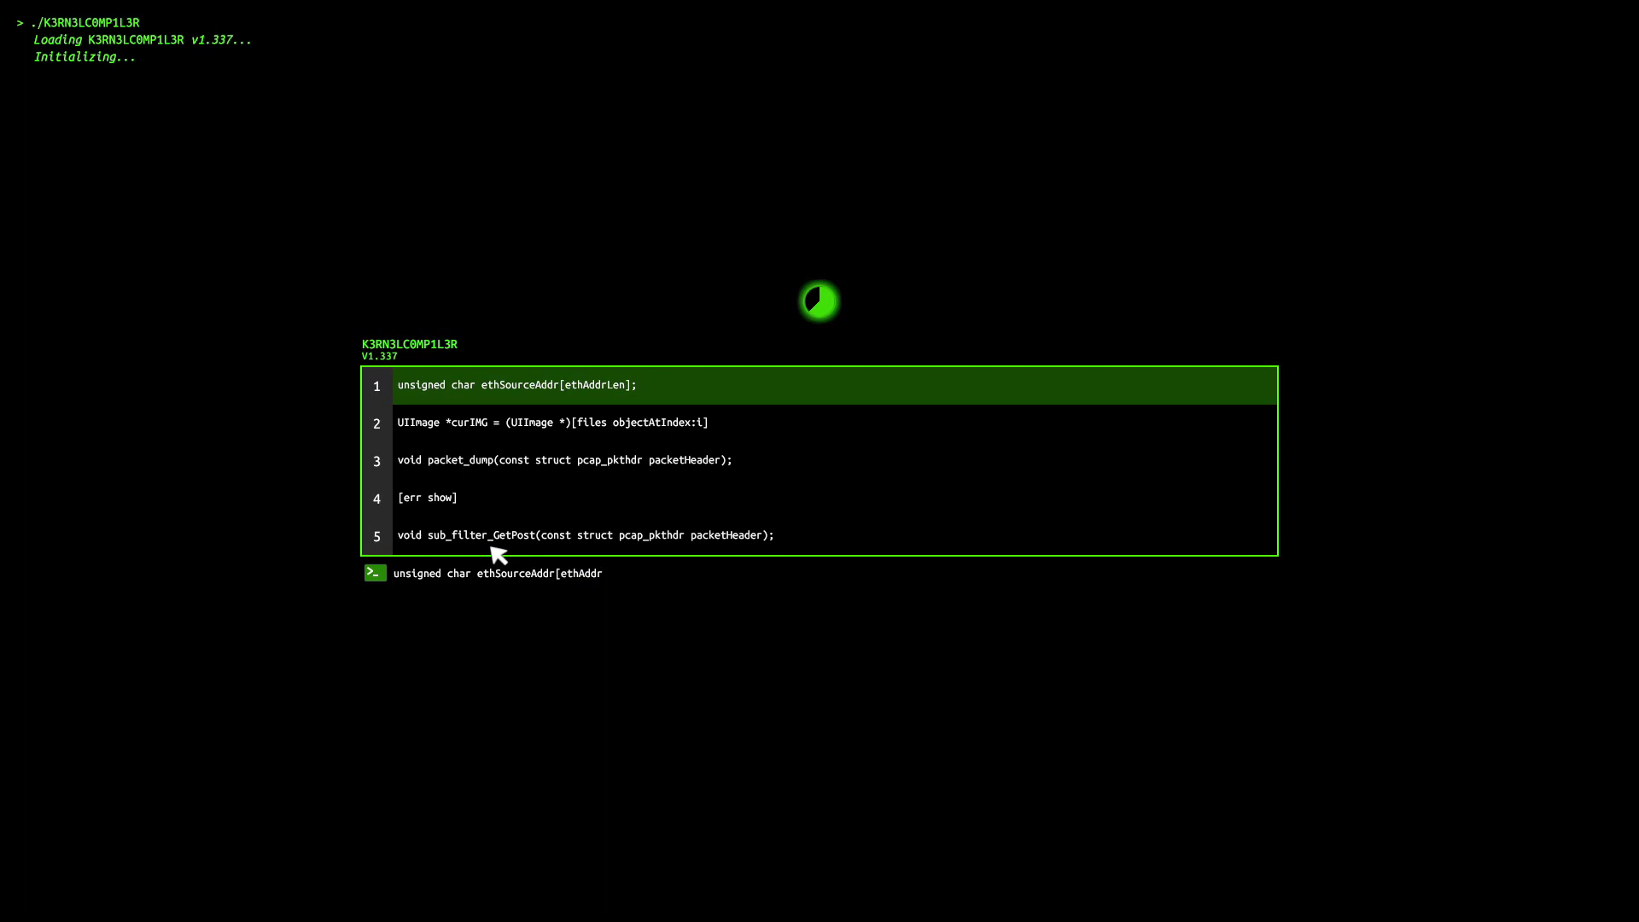
pyautogui.write('Len')
pyautogui.press('Return')
pyautogui.write('U')
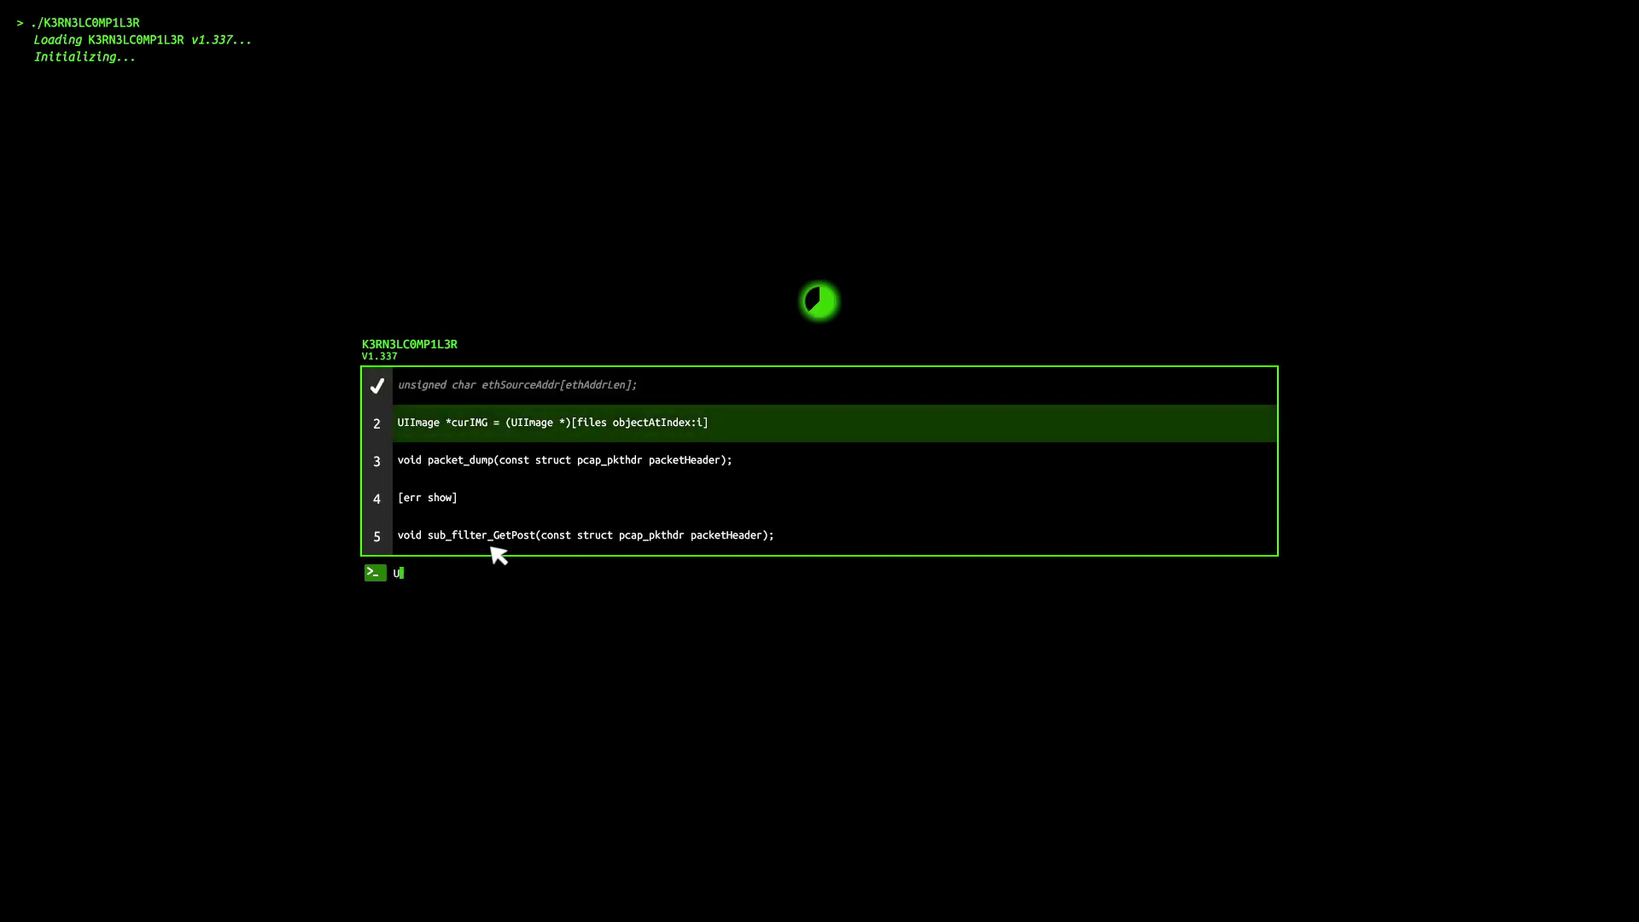
pyautogui.write('Im')
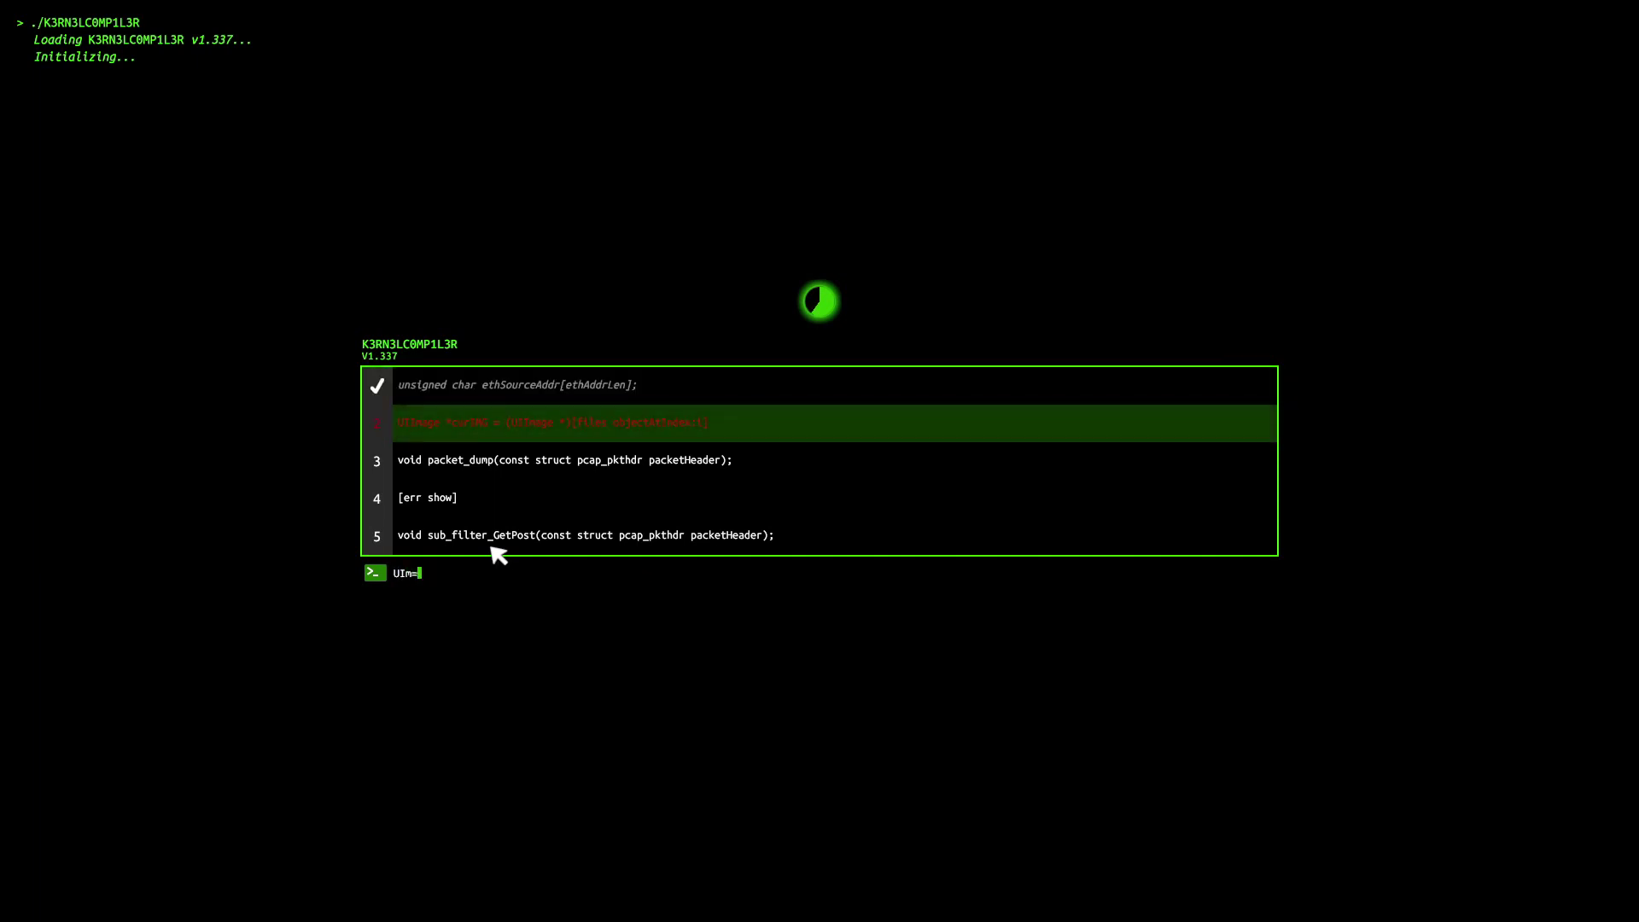
pyautogui.press('BackSpace')
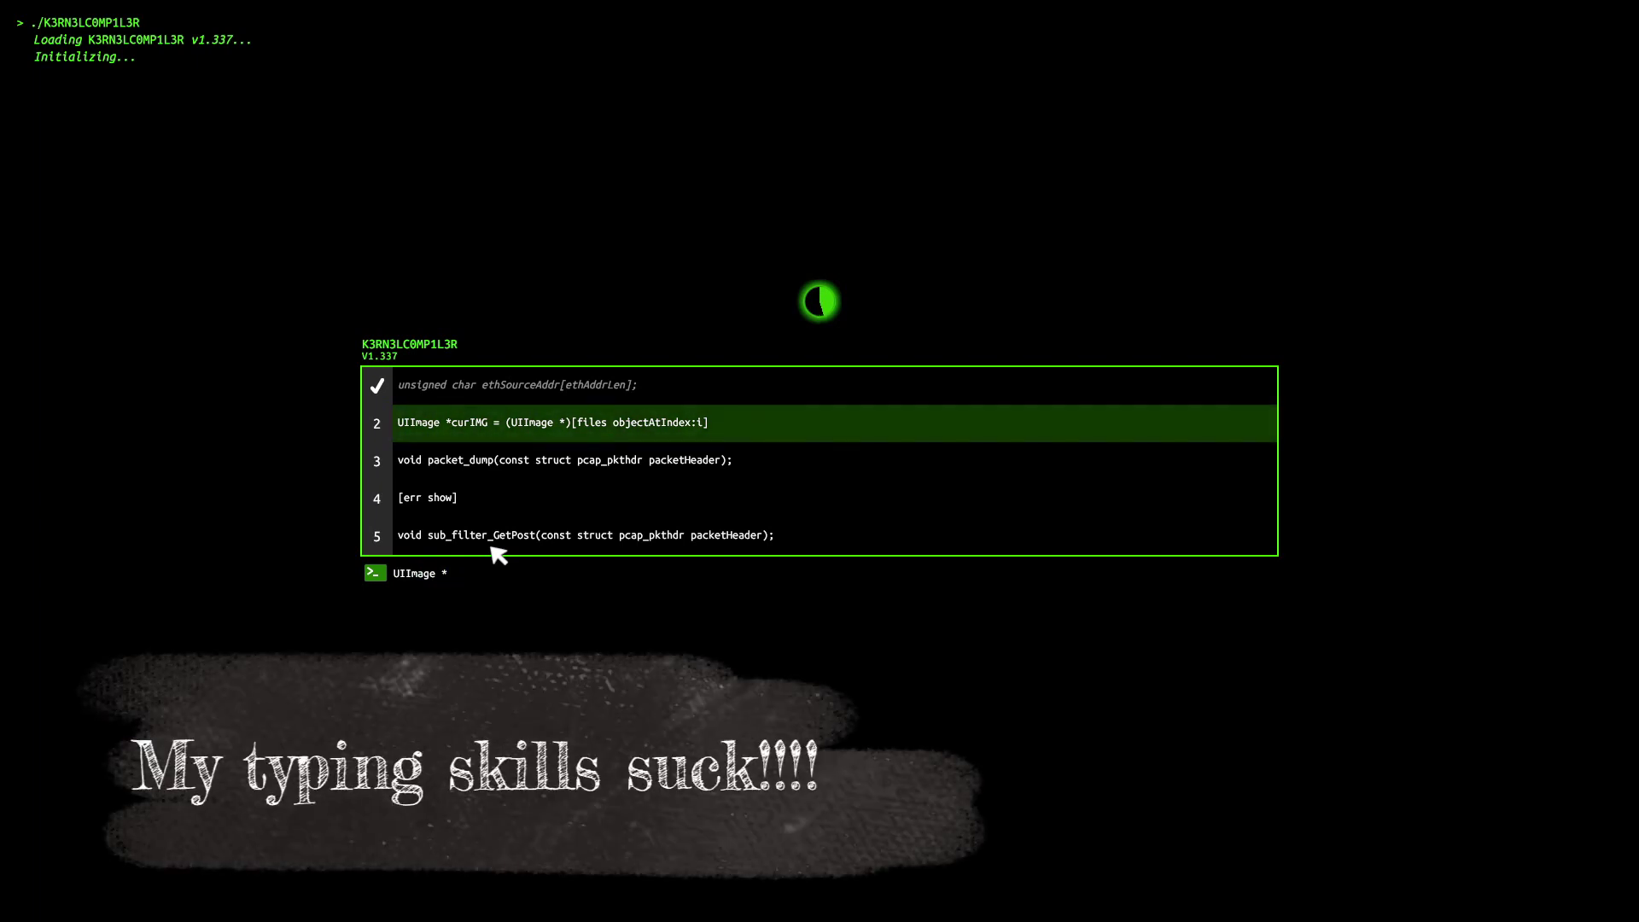
pyautogui.write('curI')
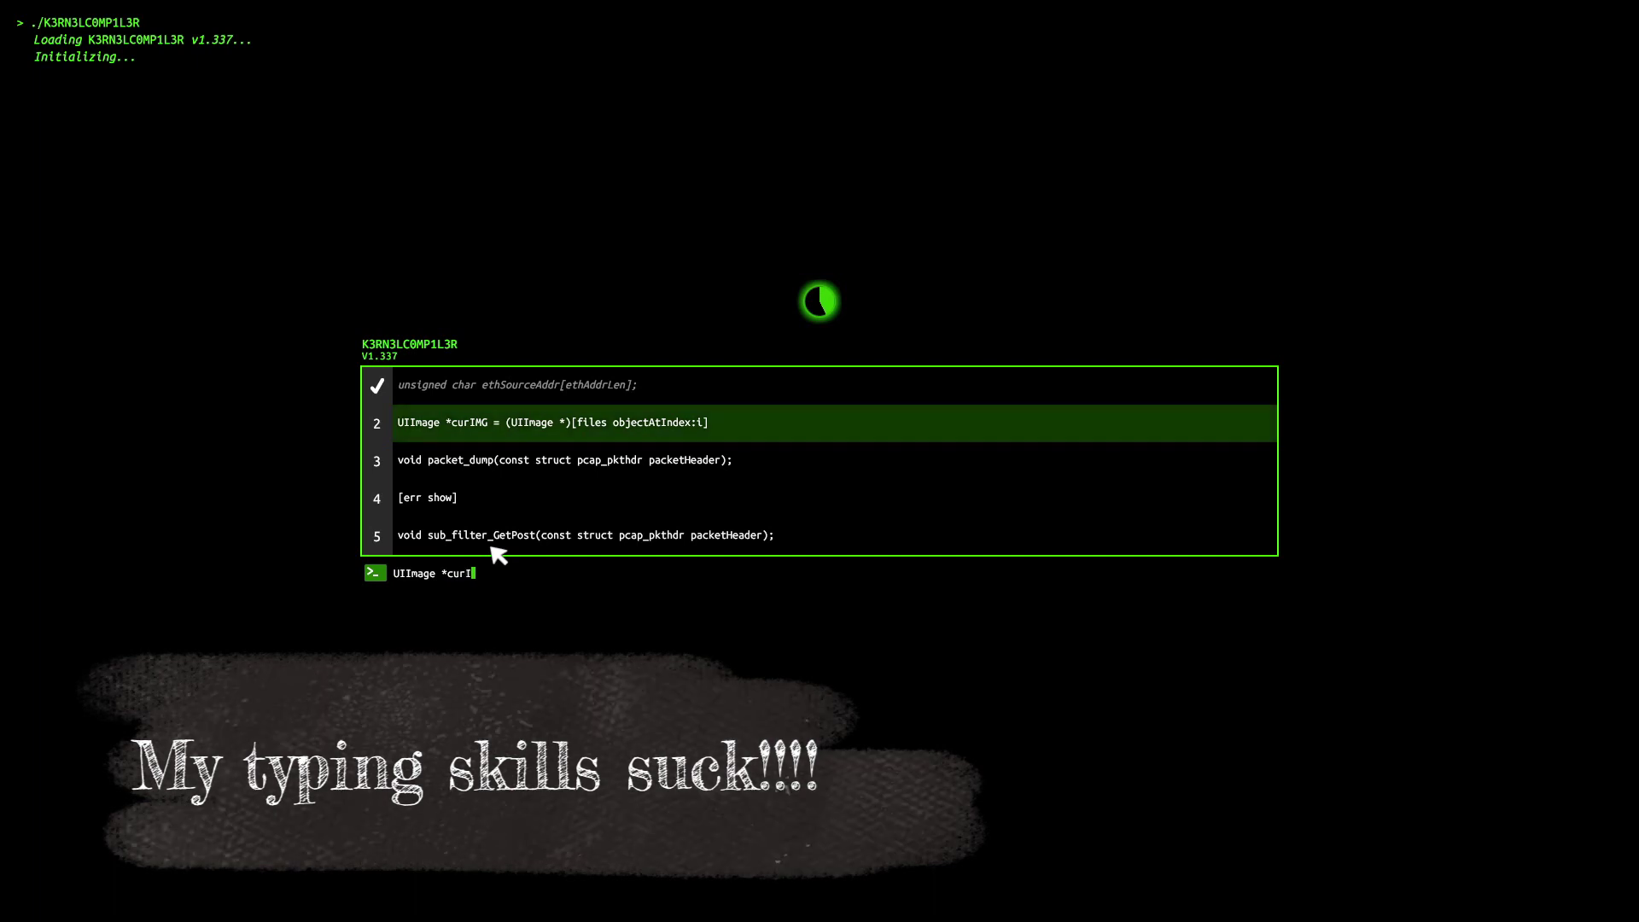
pyautogui.write('m=')
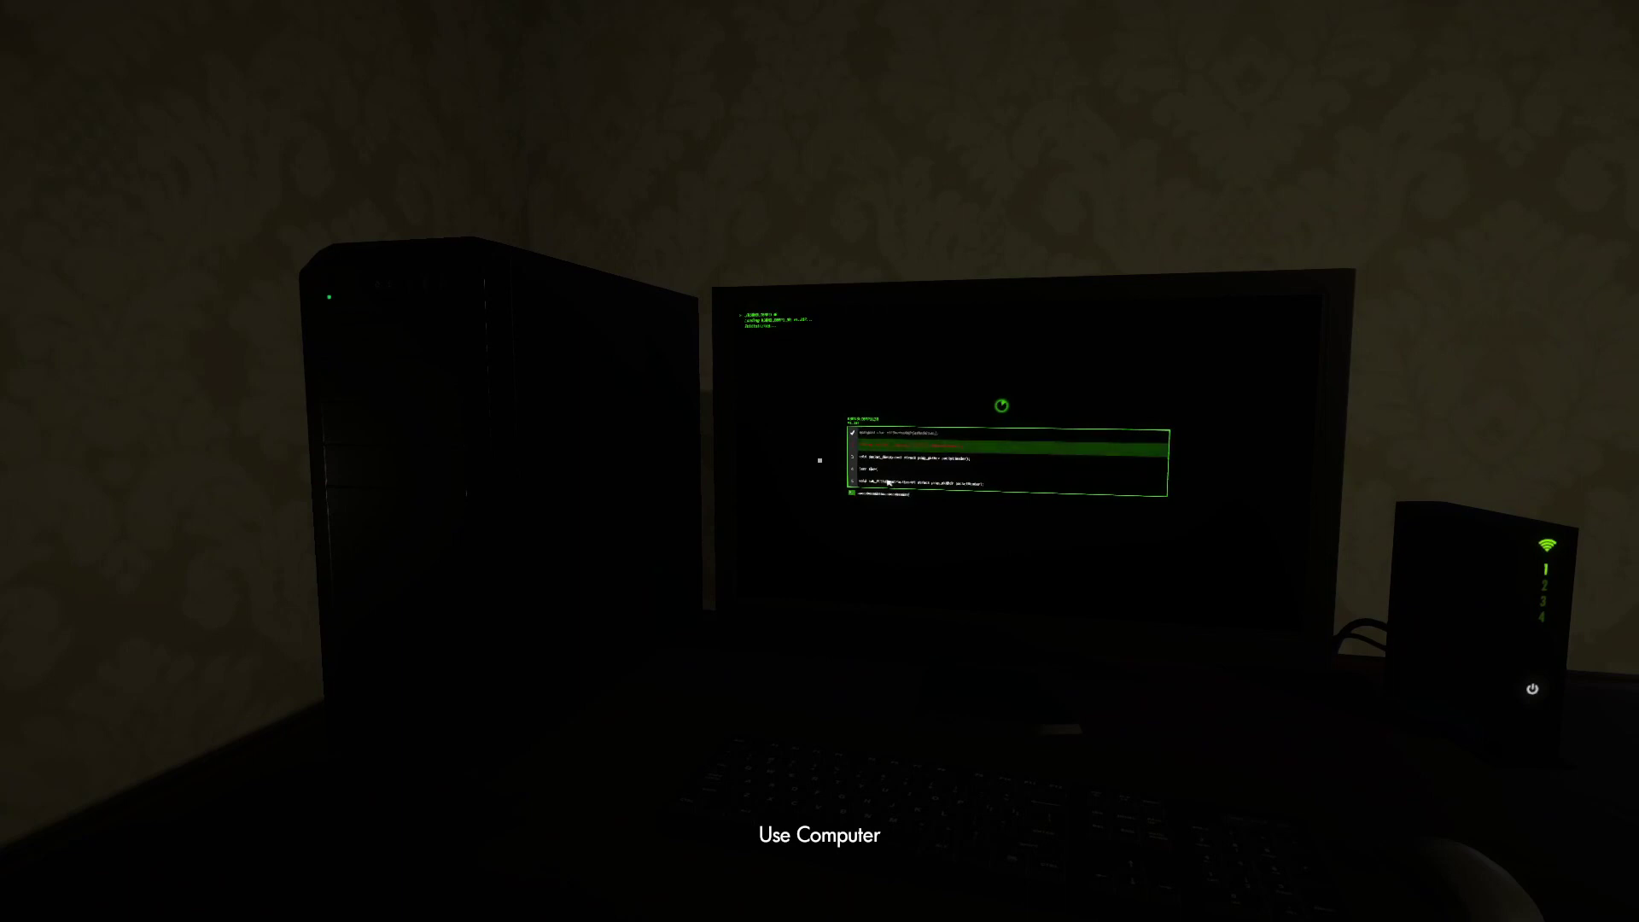
# - Sit at the computer, try a Deep Wiki II site, and go back to the list
pyautogui.click(820, 459)
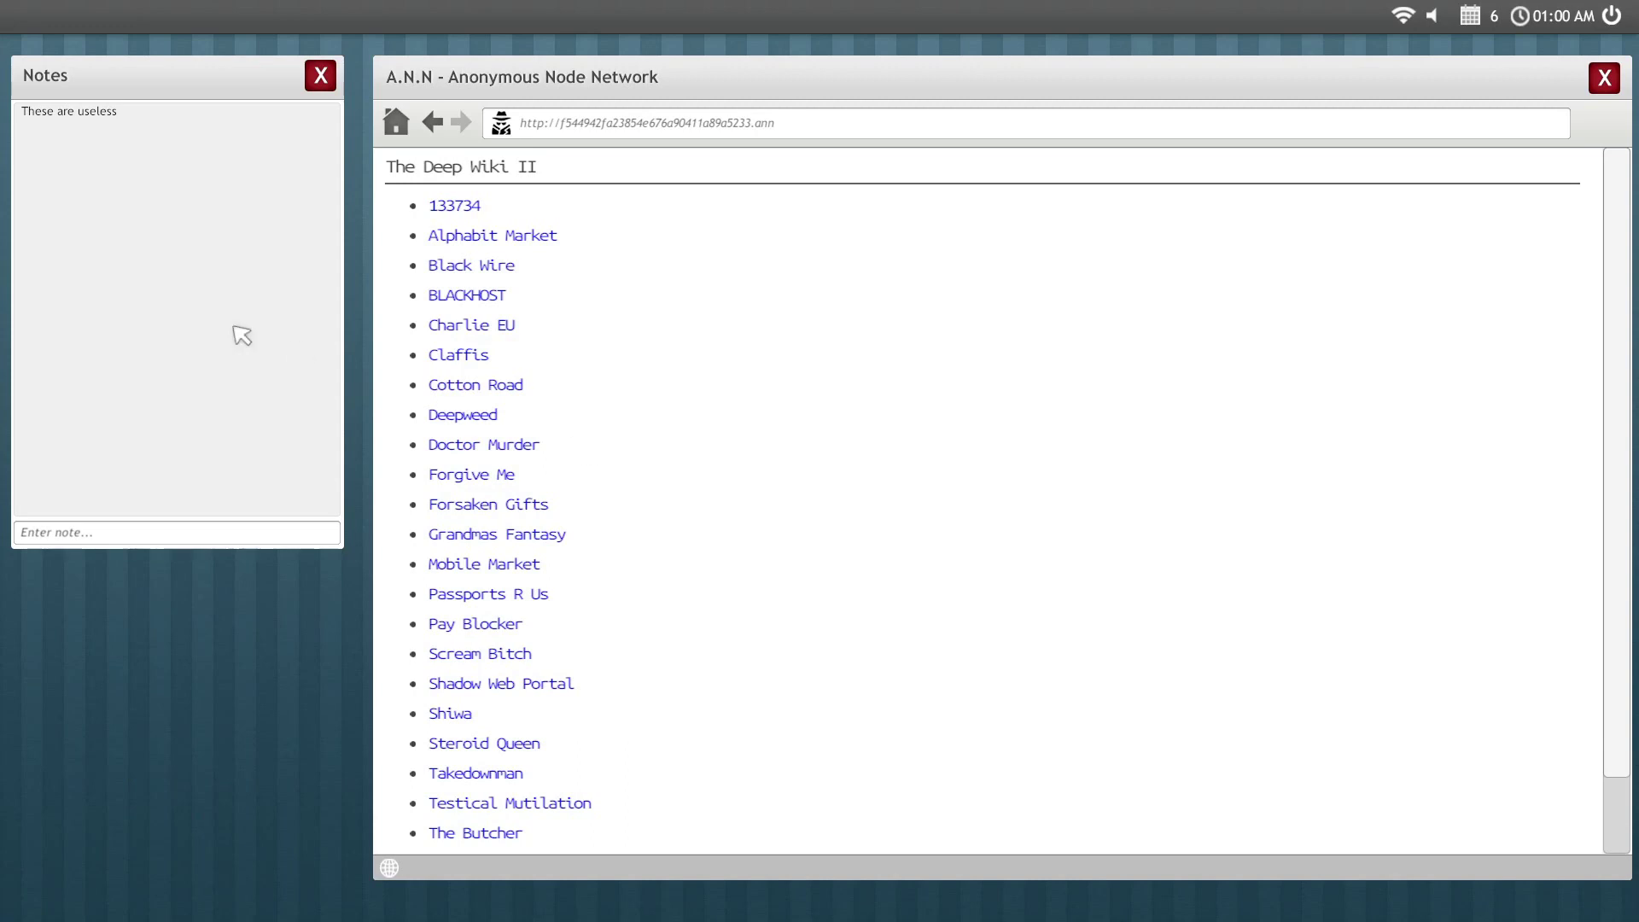
pyautogui.click(448, 238)
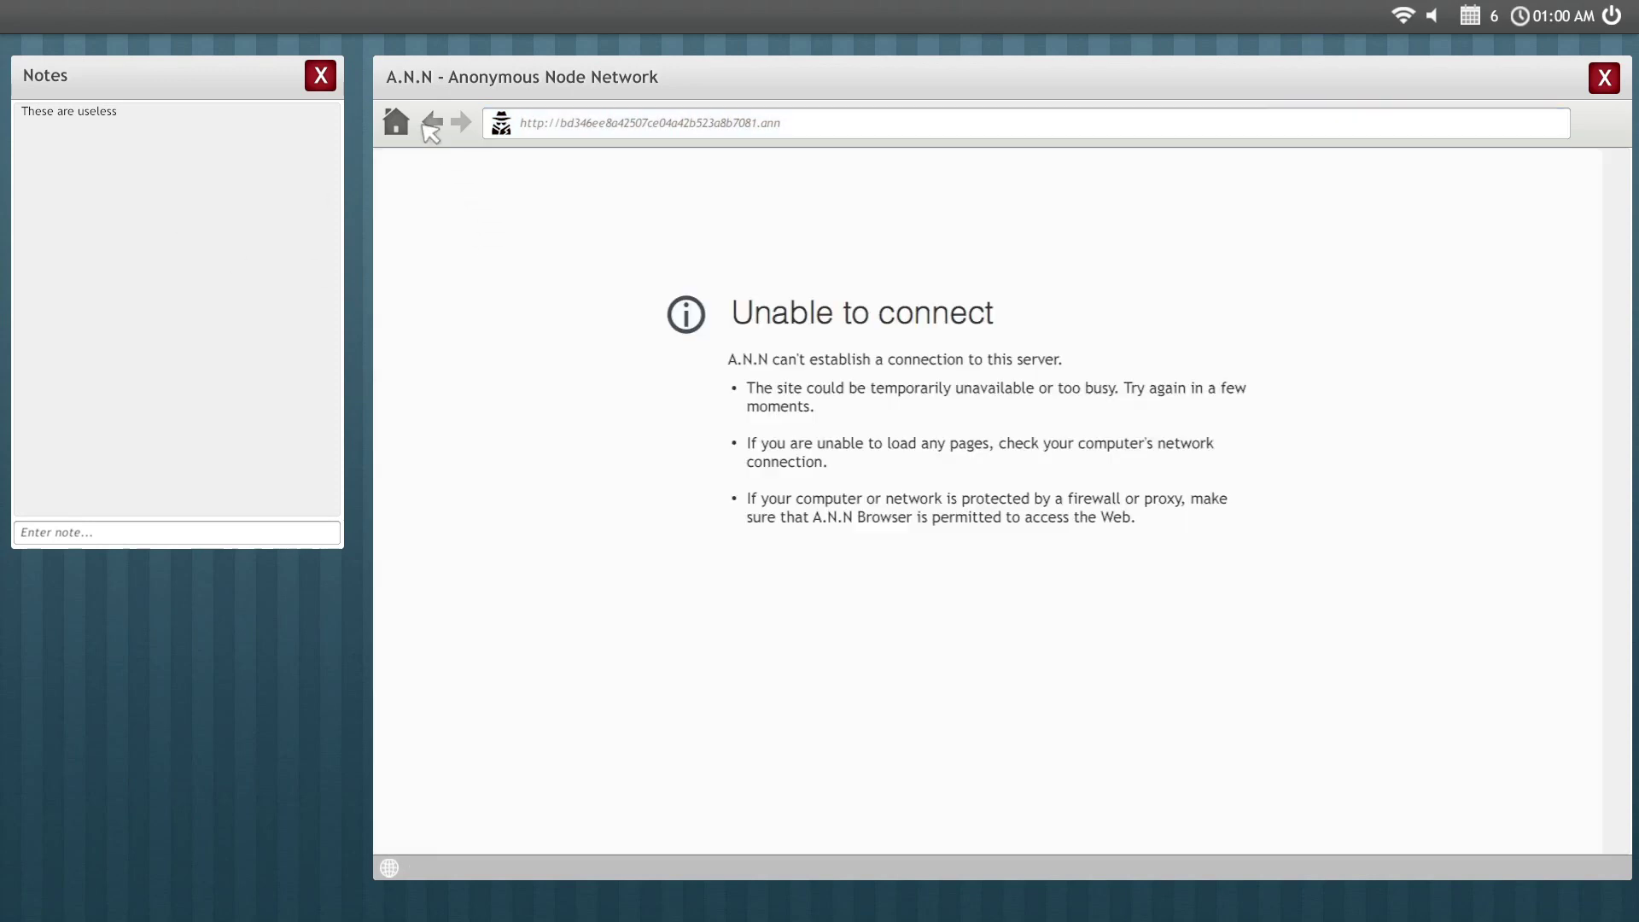
pyautogui.click(428, 122)
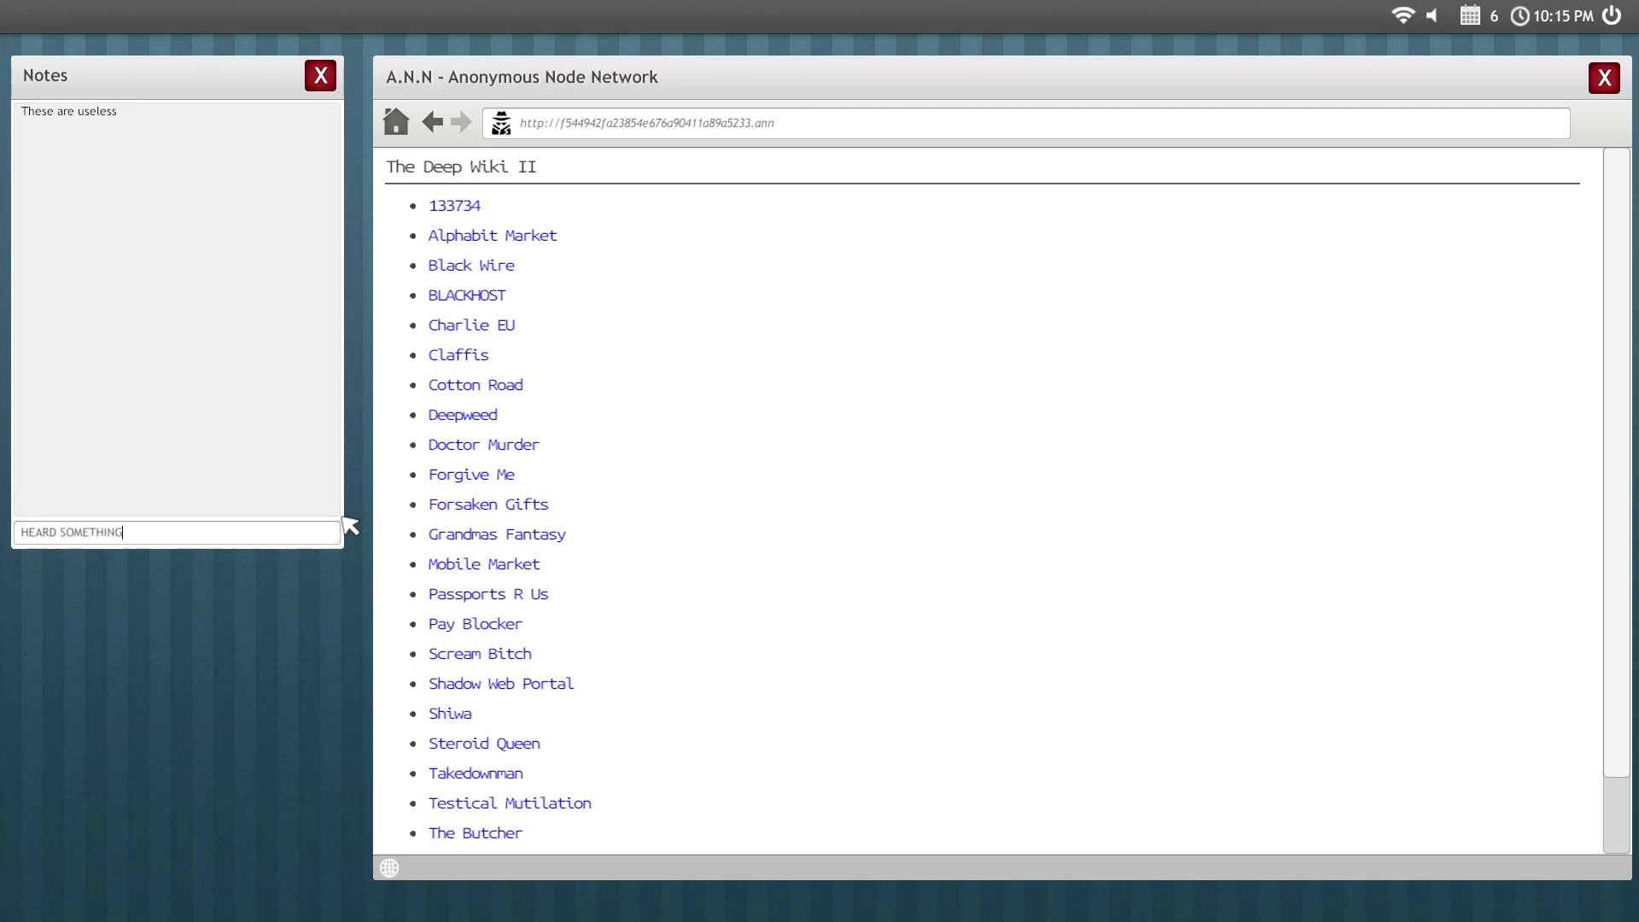
# - Add notes 'HEARD SOMETHING' and 'MY FAMILY I LOVE THEM', then try Alphabit Market
pyautogui.press('Return')
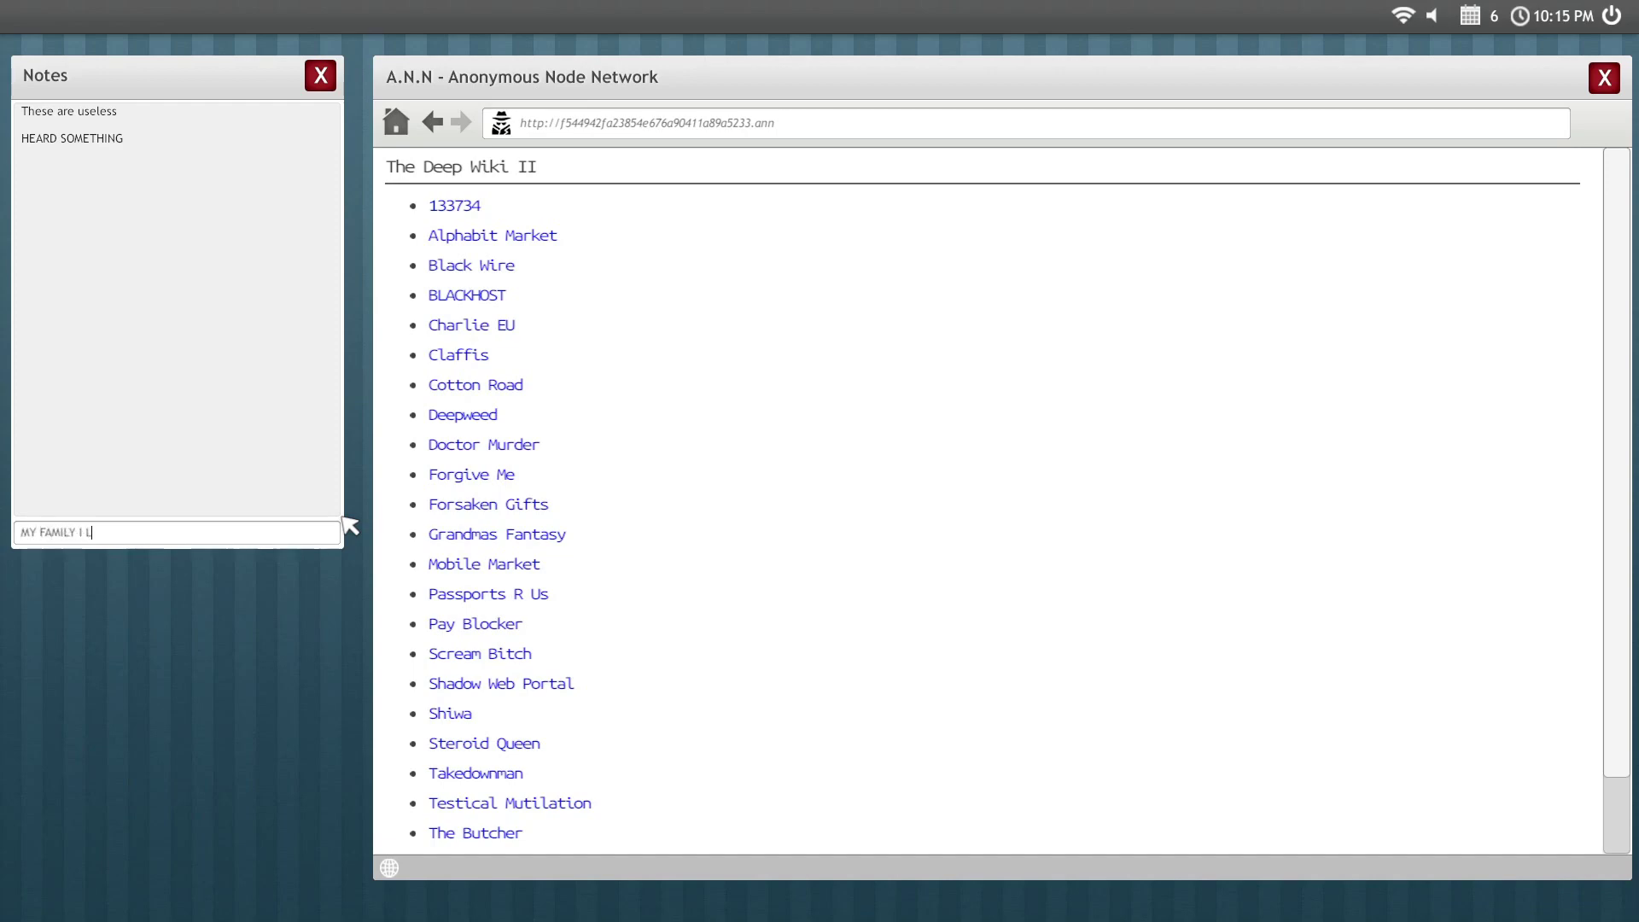
pyautogui.write('M')
pyautogui.press('Return')
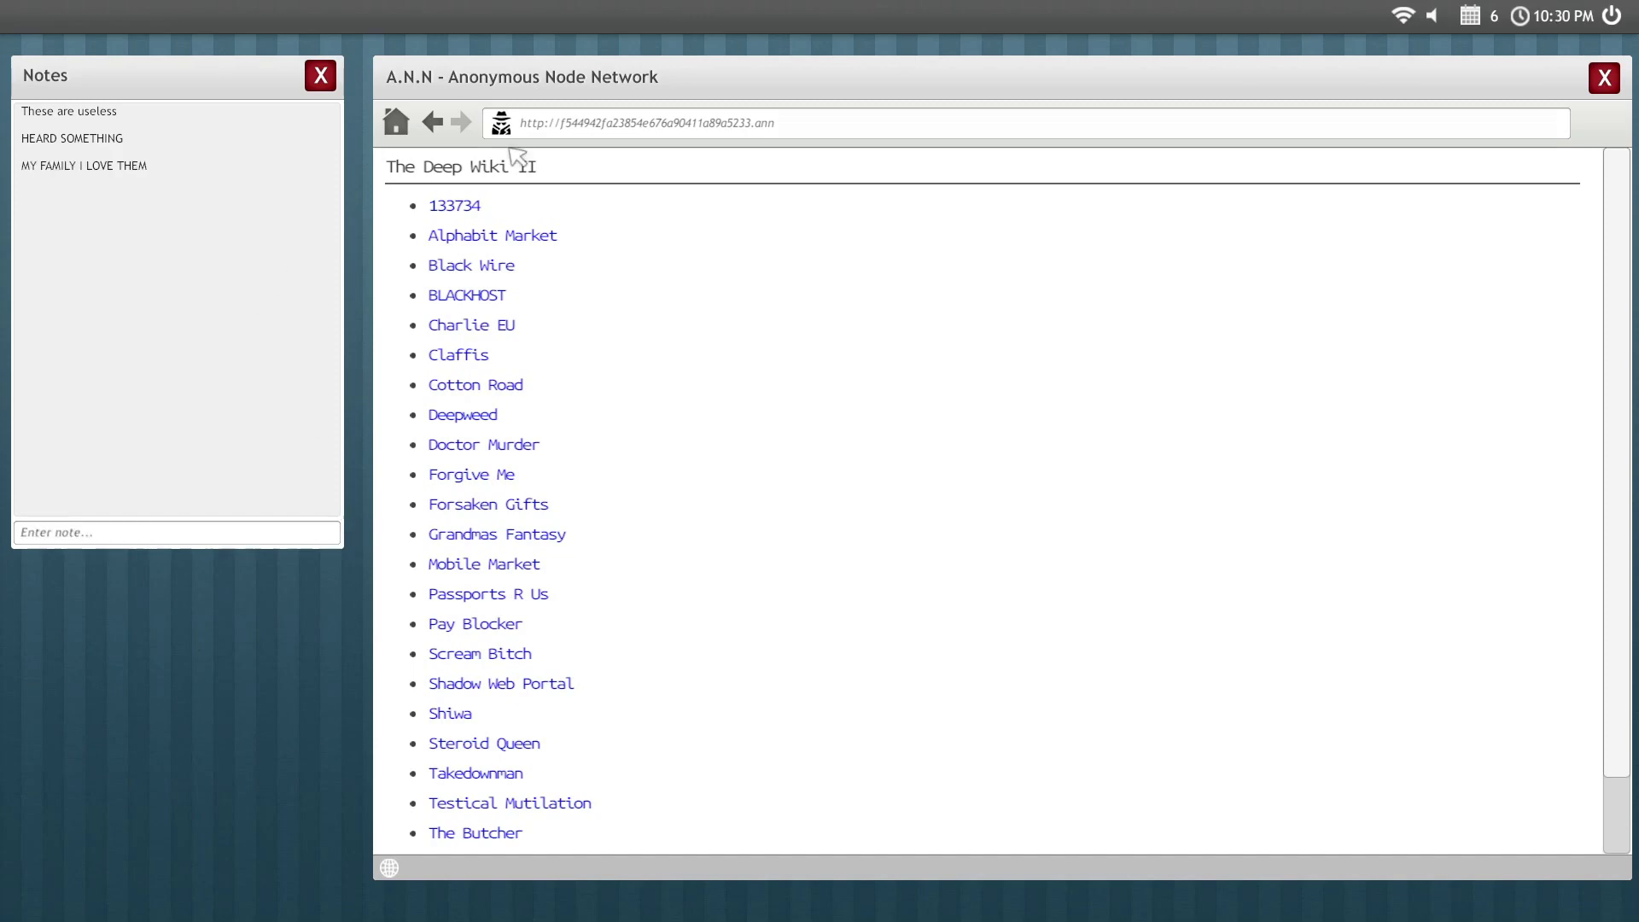
pyautogui.click(540, 238)
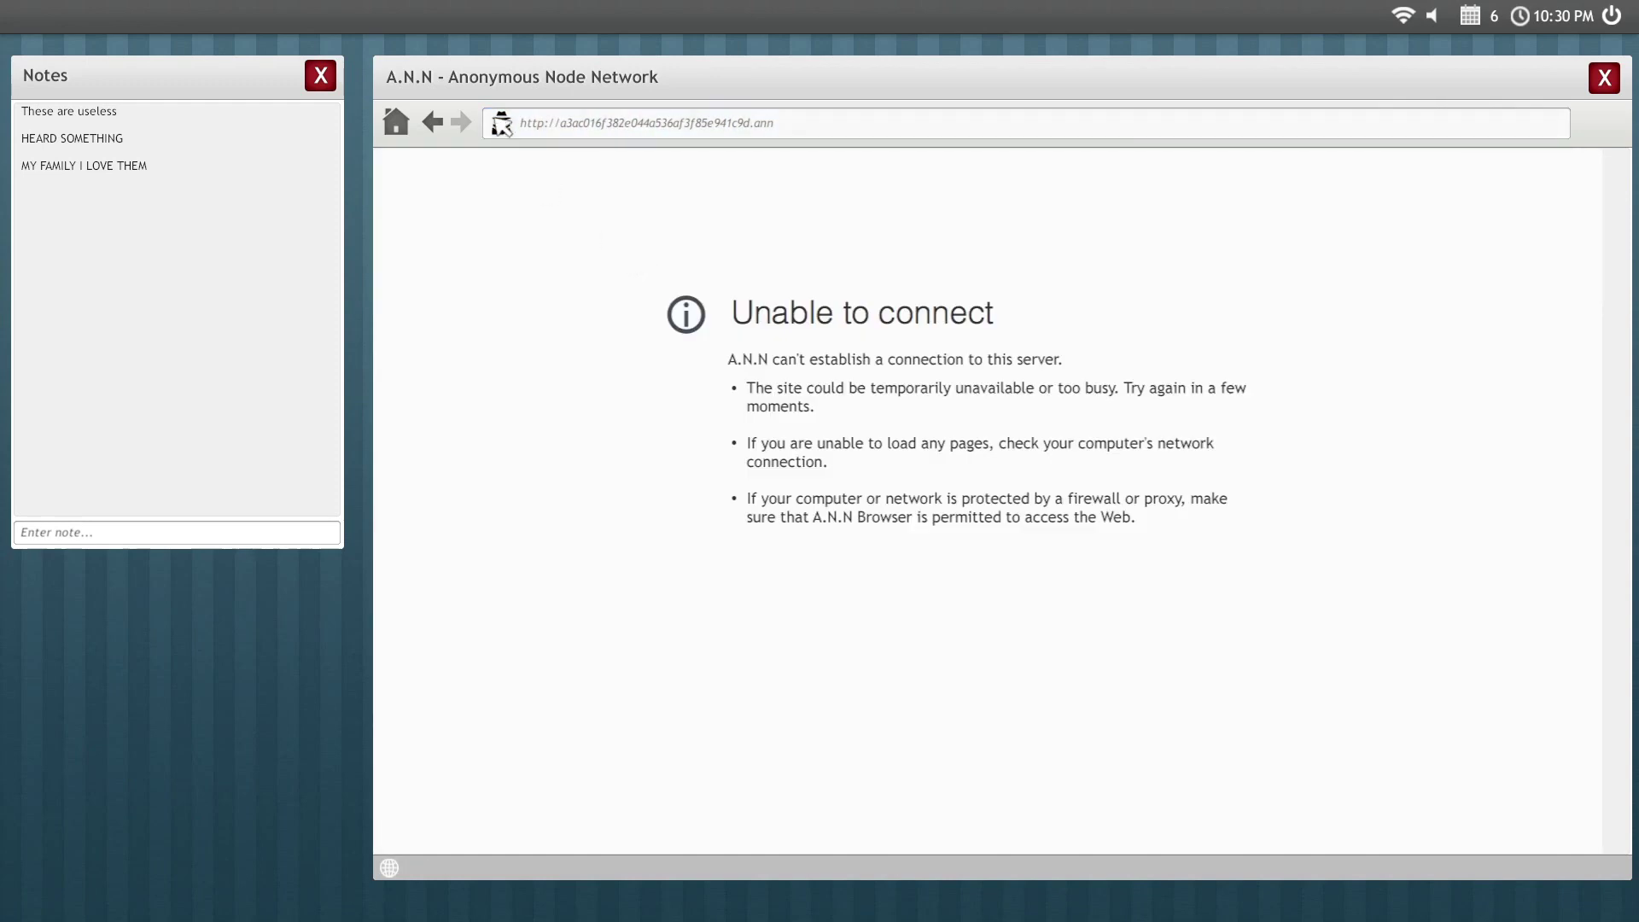
# - Return to the Deep Wiki II list, resume the computer, and try BLACKHOST
pyautogui.click(433, 123)
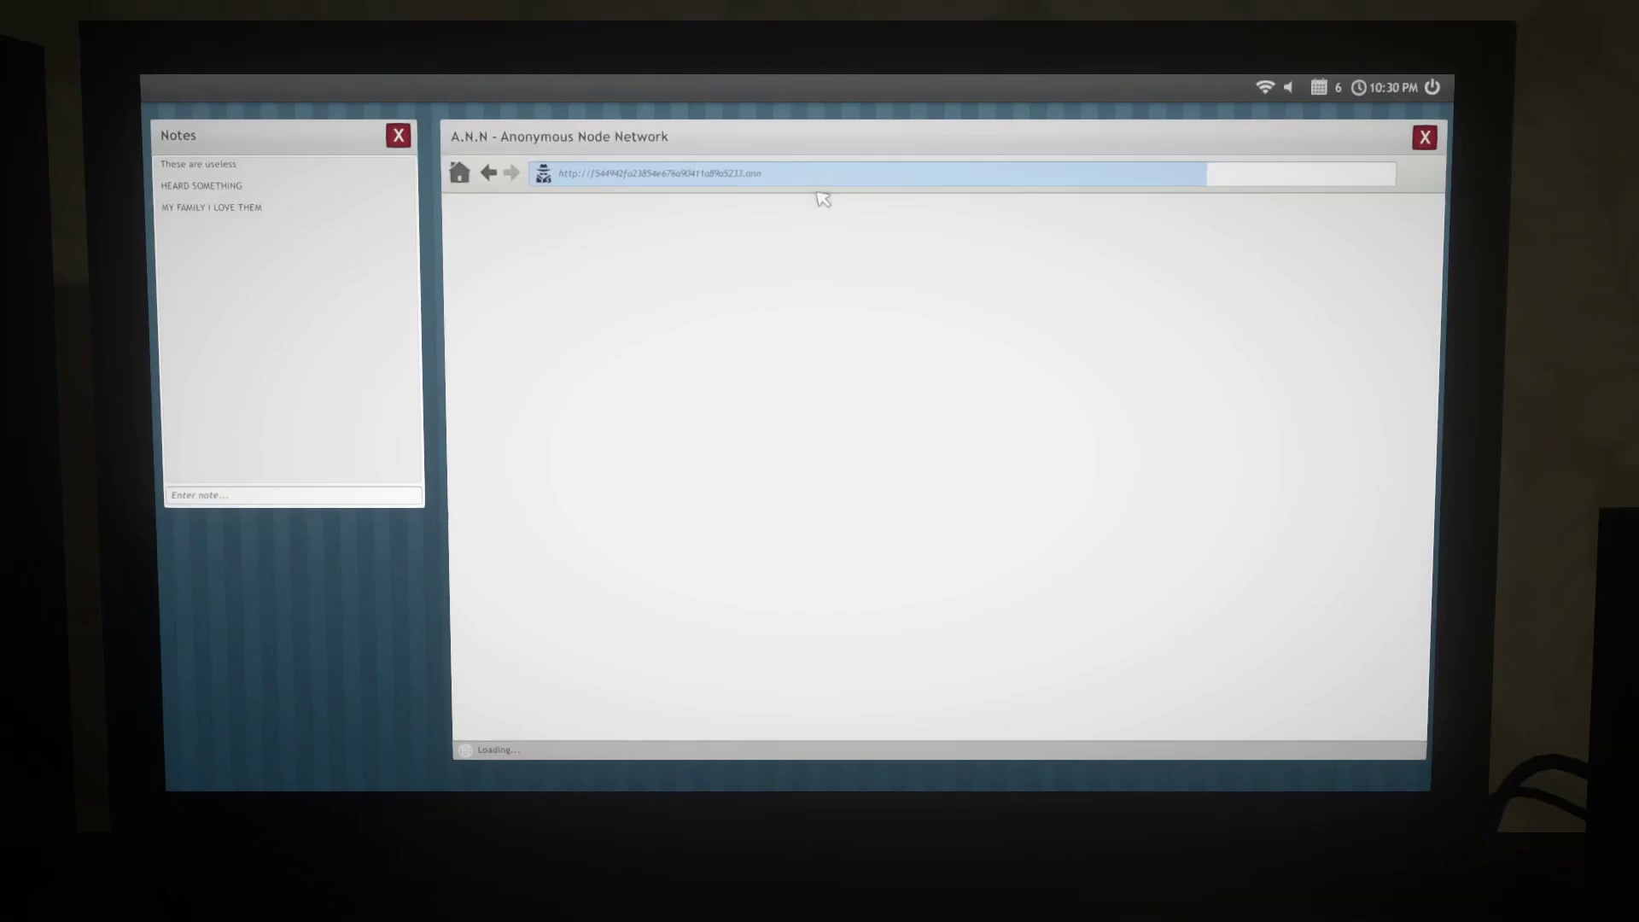
pyautogui.click(820, 462)
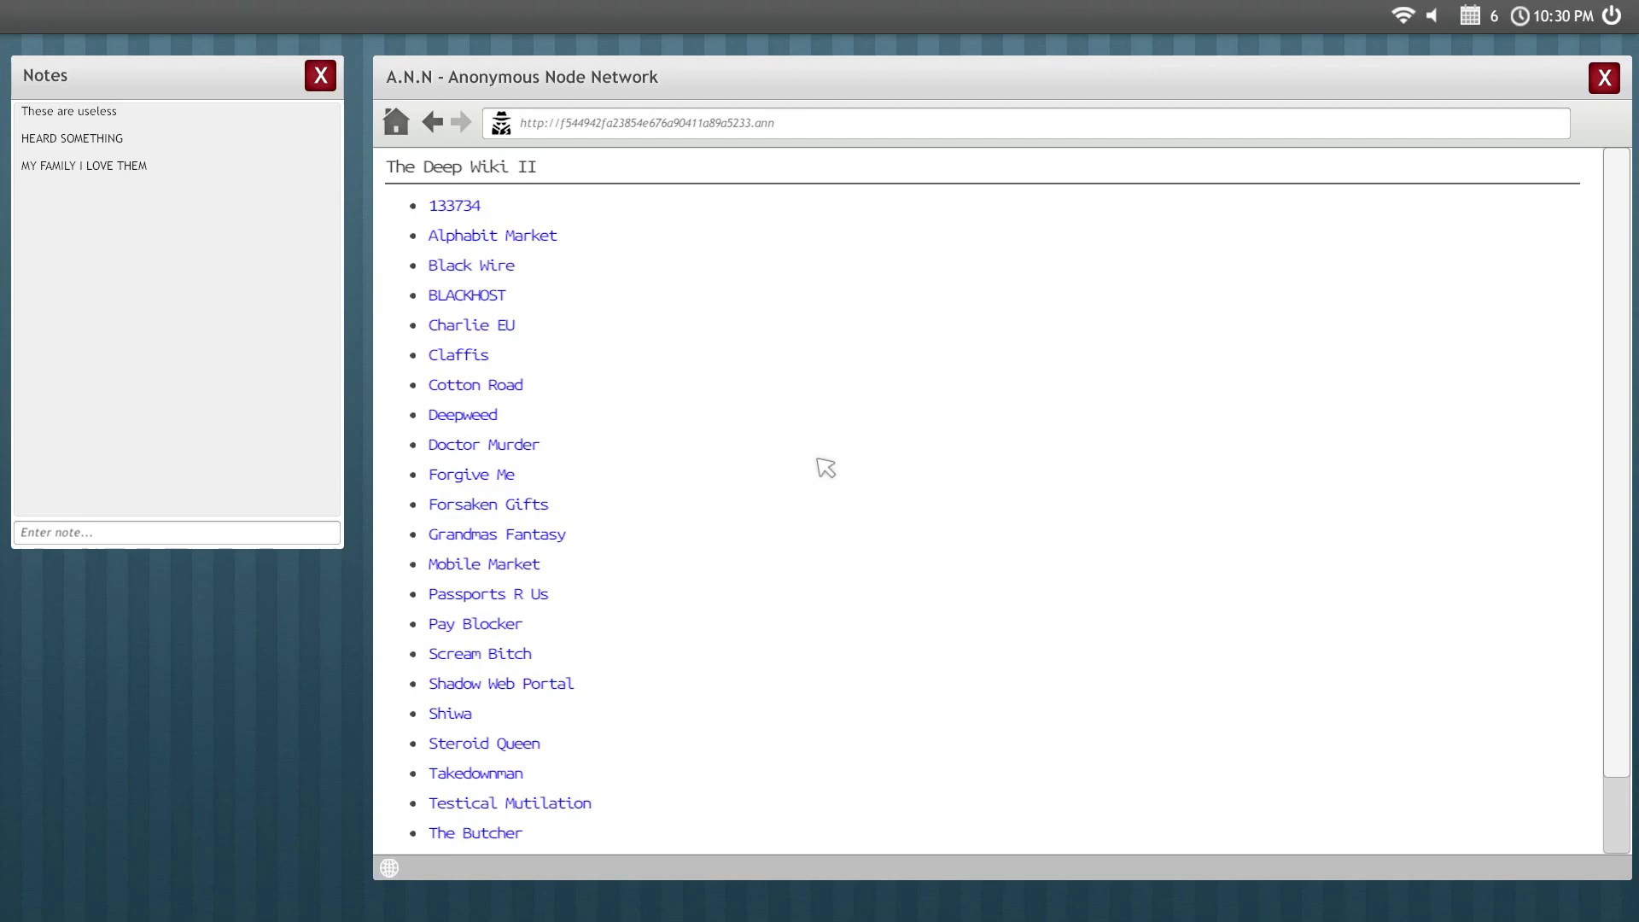
pyautogui.click(463, 295)
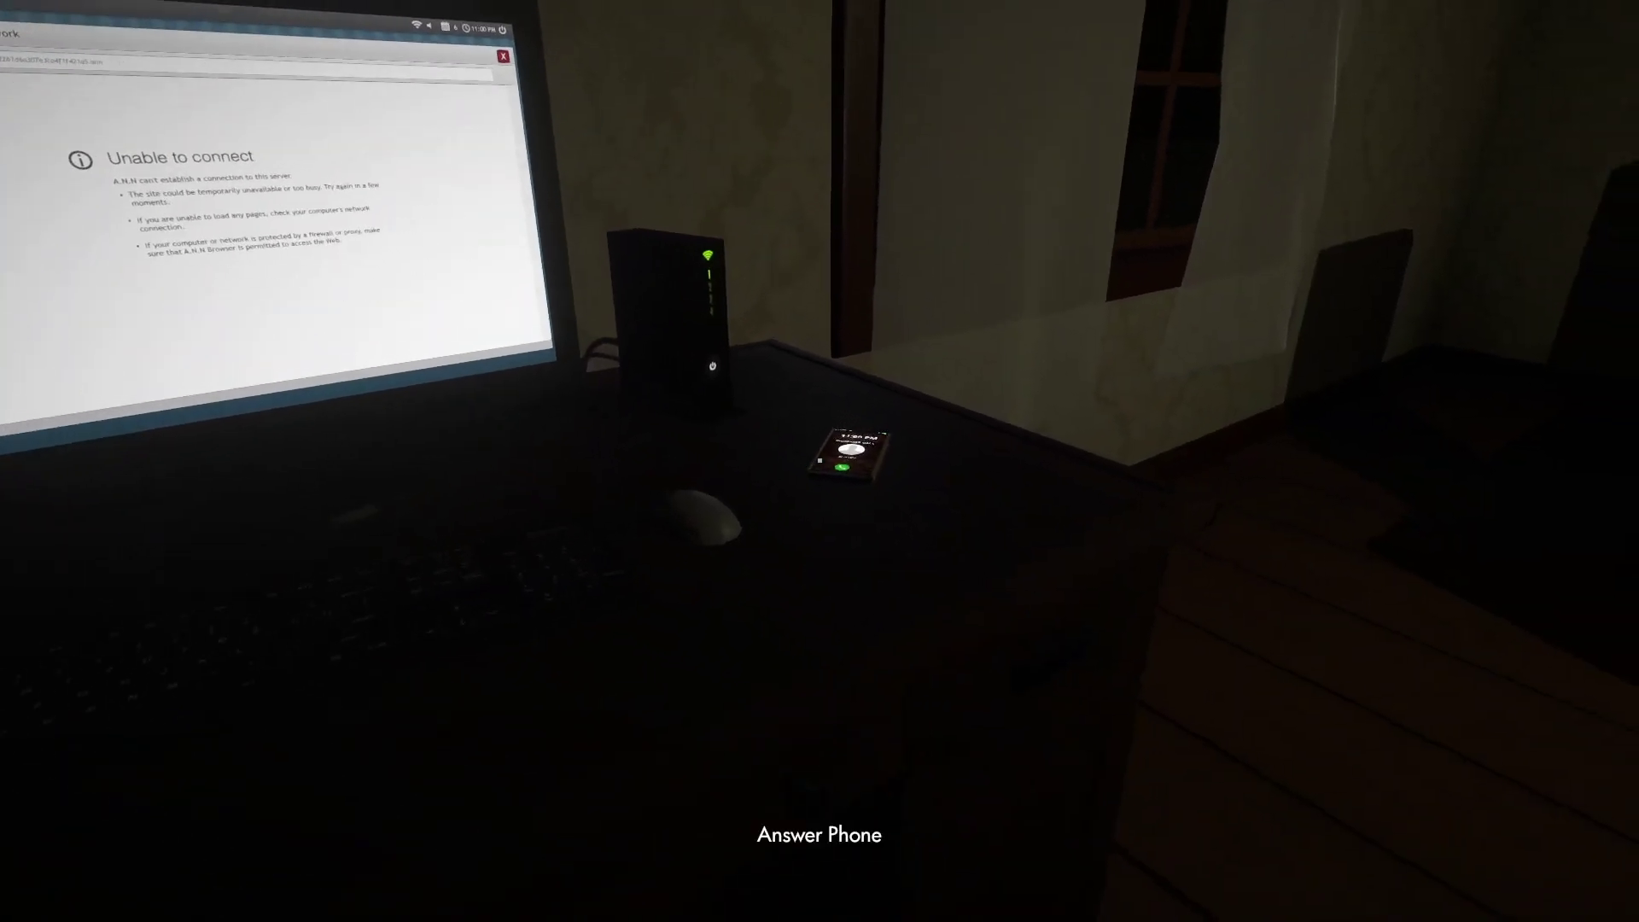
# - Answer and hang up the phone, then walk through the dining room and hallway
pyautogui.click(819, 462)
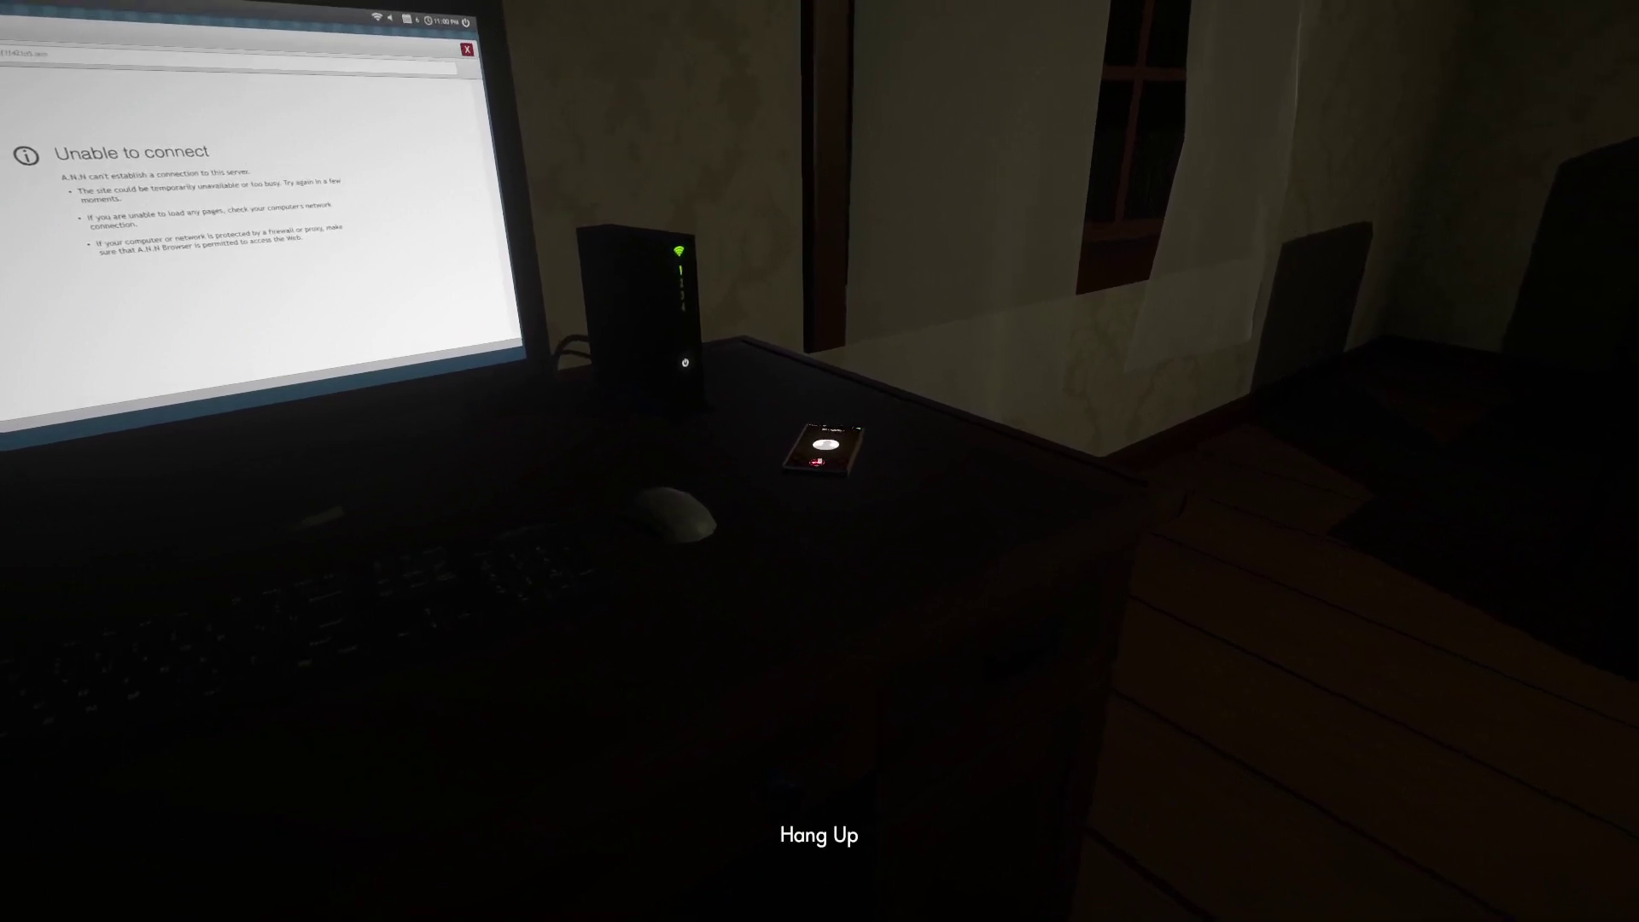
pyautogui.click(819, 461)
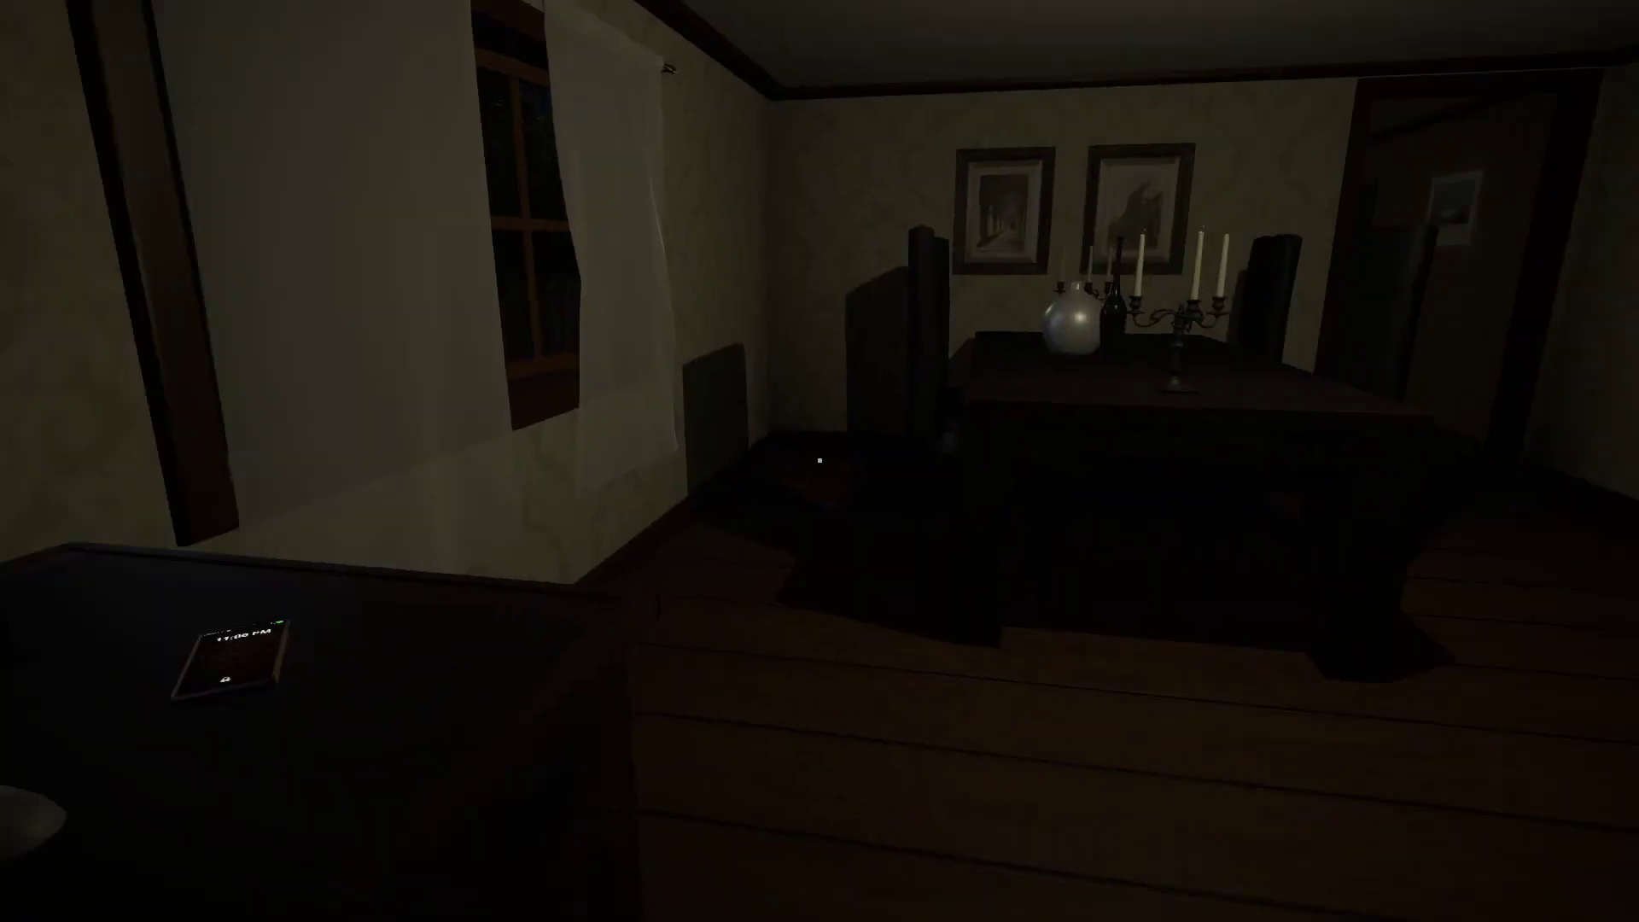
pyautogui.press('w')
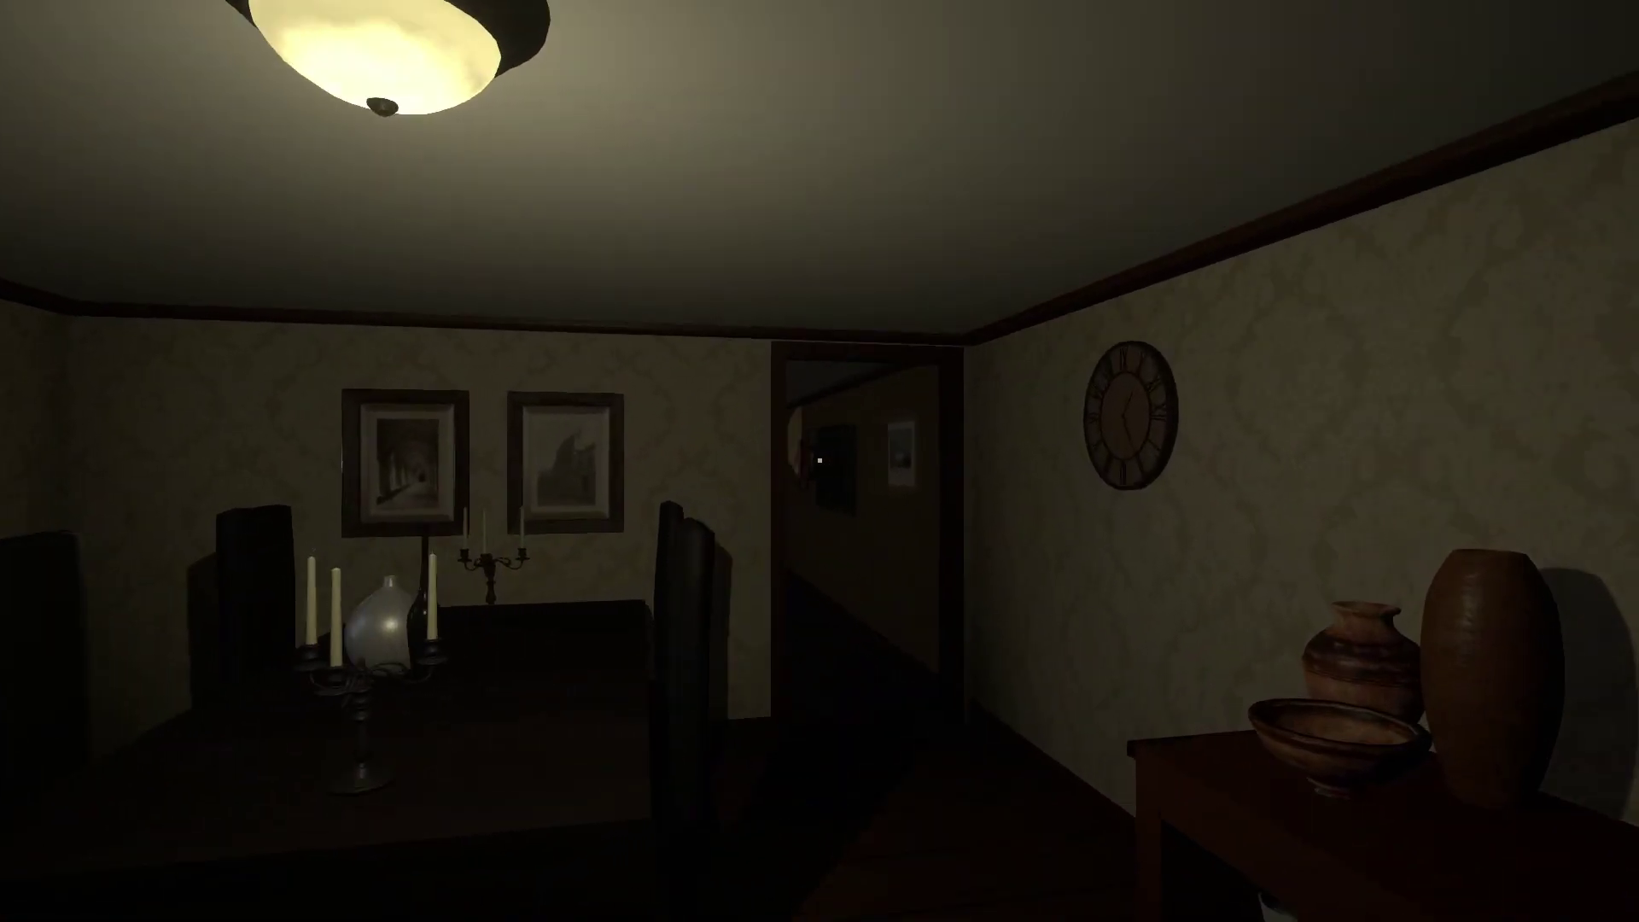
pyautogui.press('w')
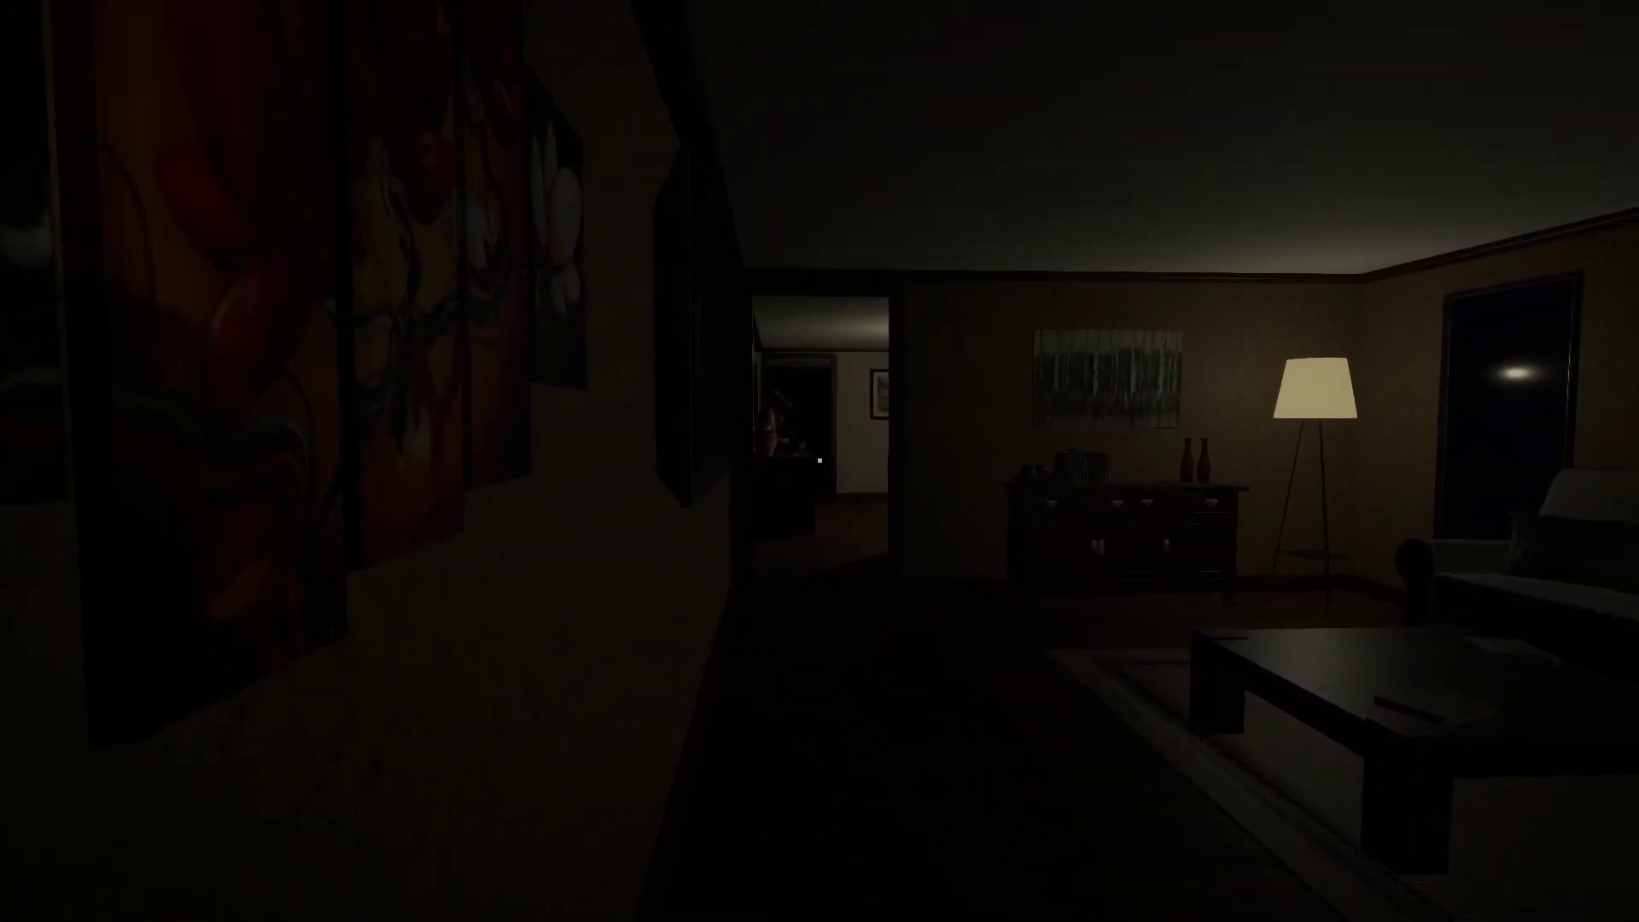
pyautogui.press('w')
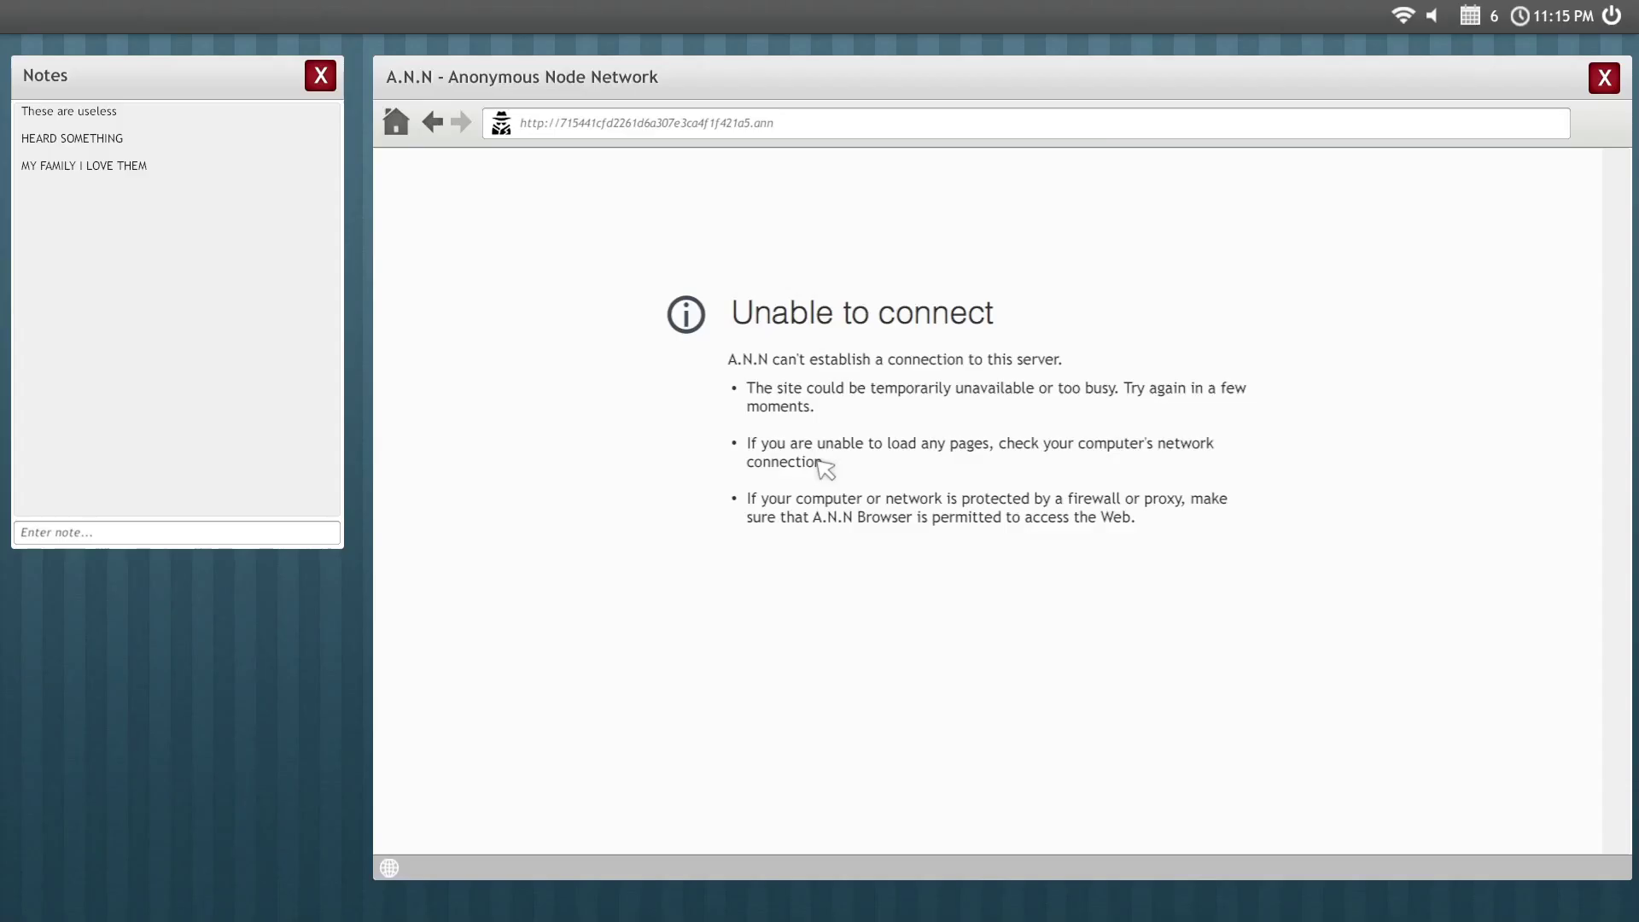
# - Go back to the Deep Wiki list and retry one of its sites
pyautogui.click(431, 121)
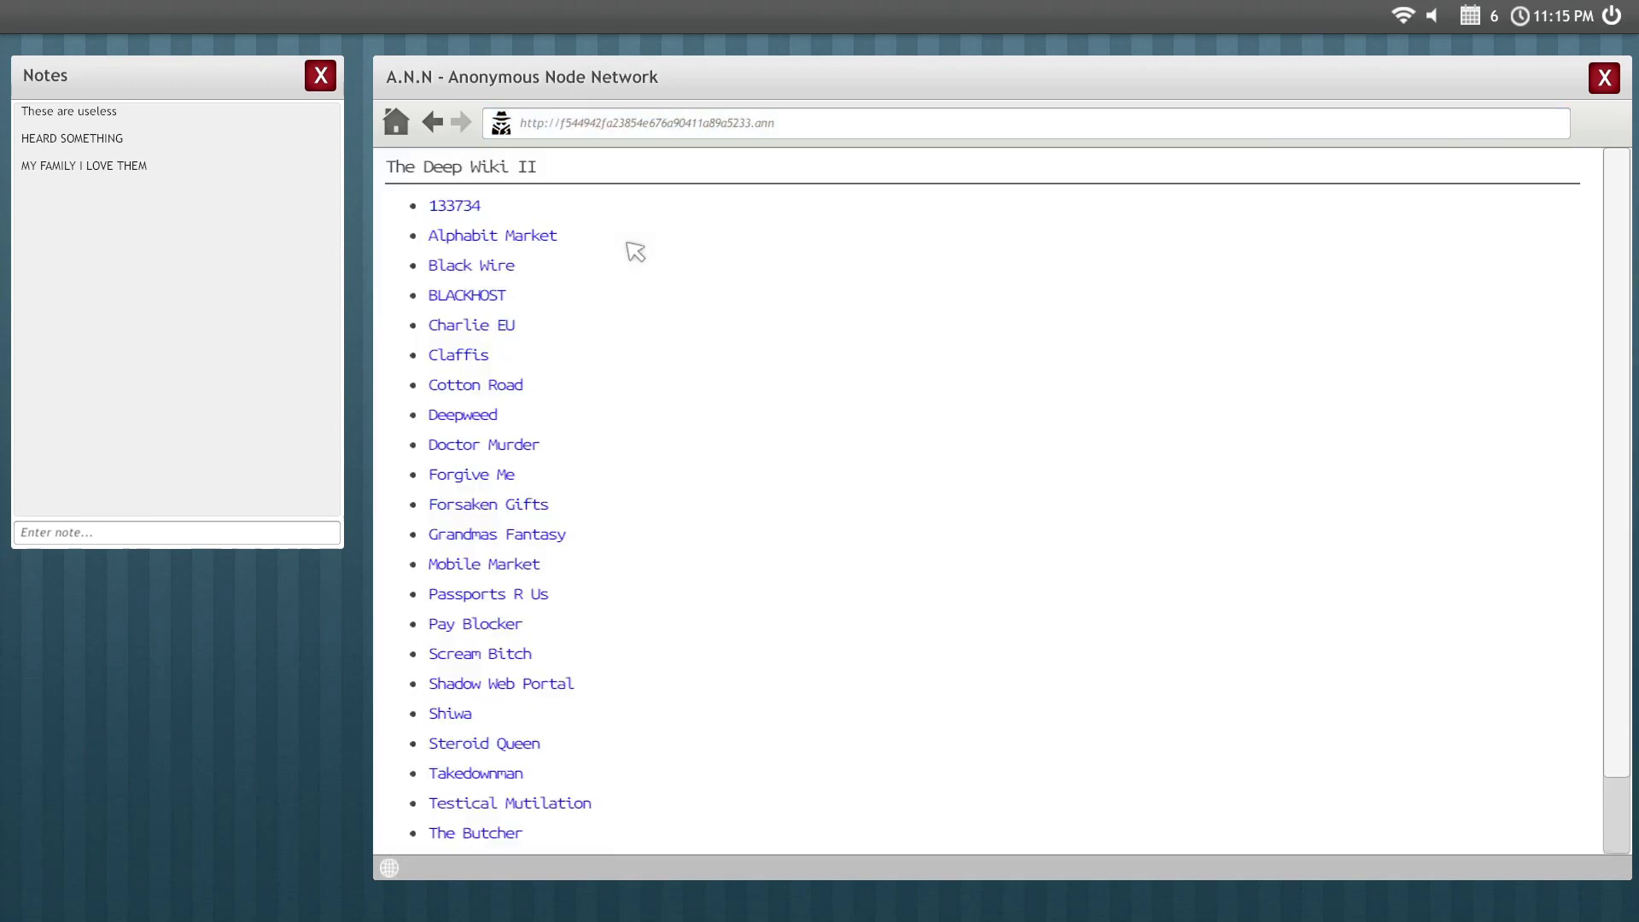
pyautogui.click(452, 266)
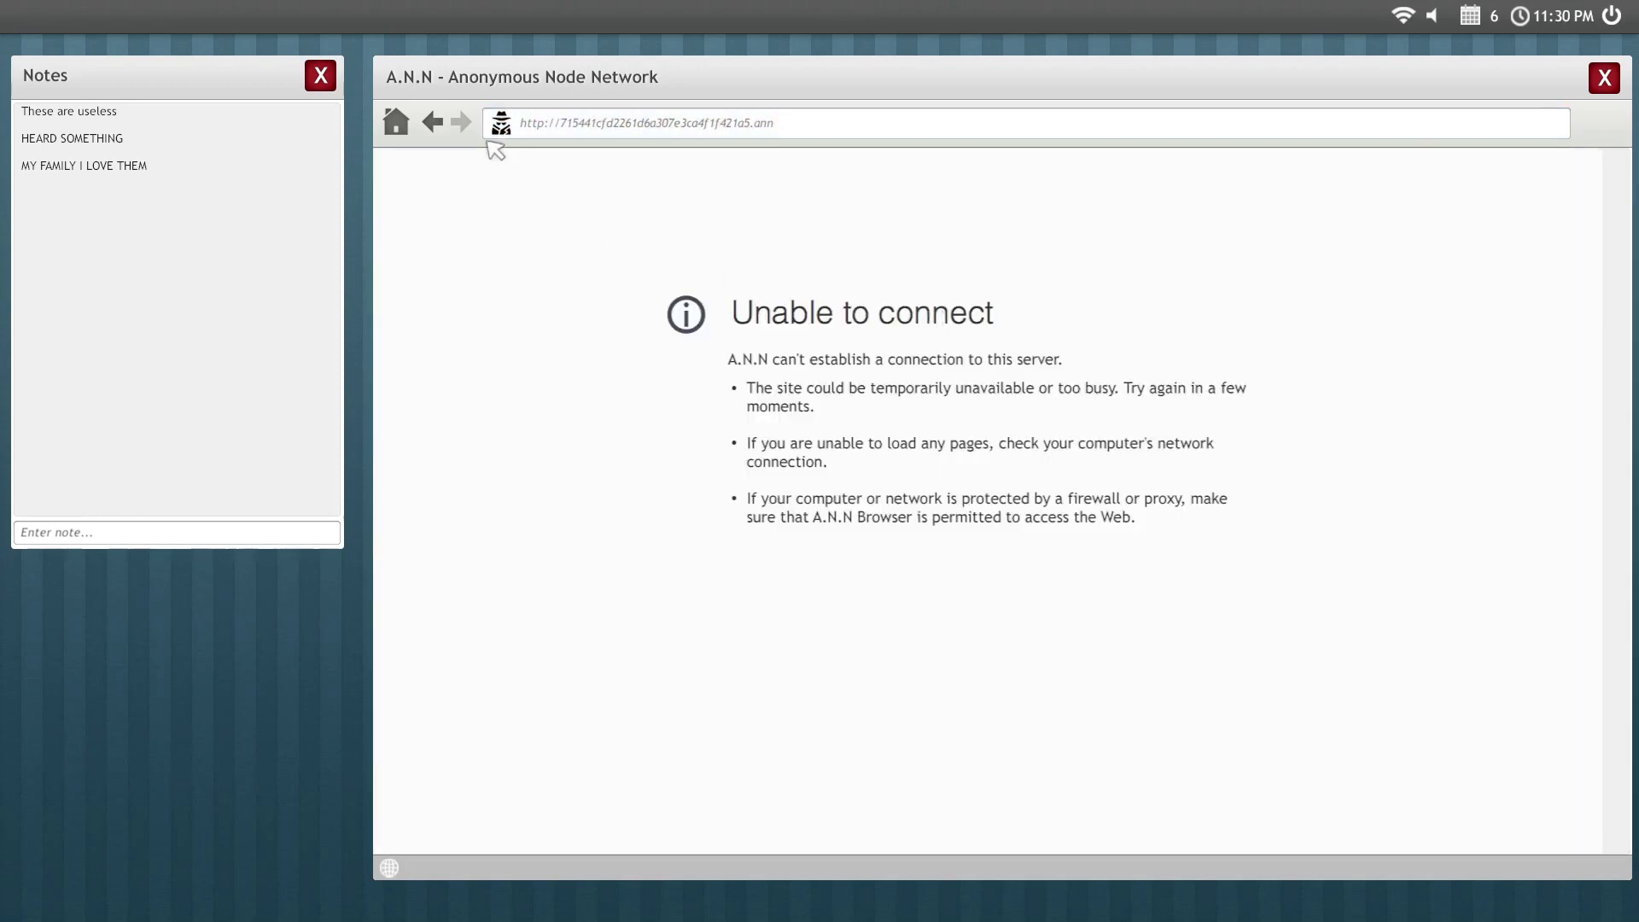
# - Step away from the computer, answer the ringing phone and hang up
pyautogui.rightClick(496, 151)
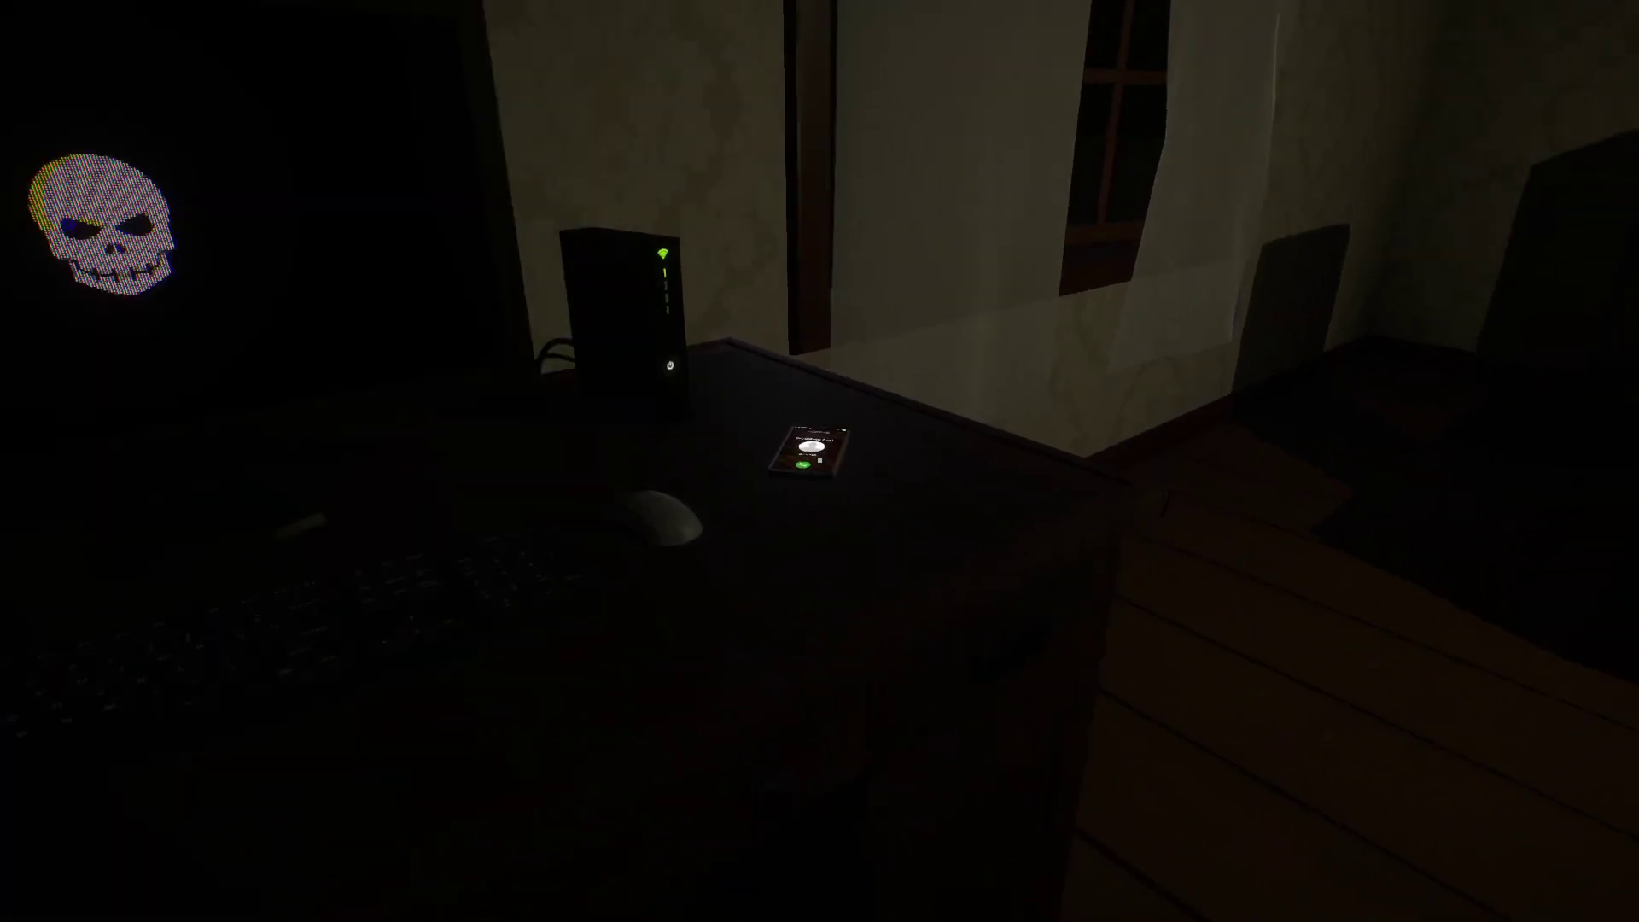
pyautogui.click(820, 462)
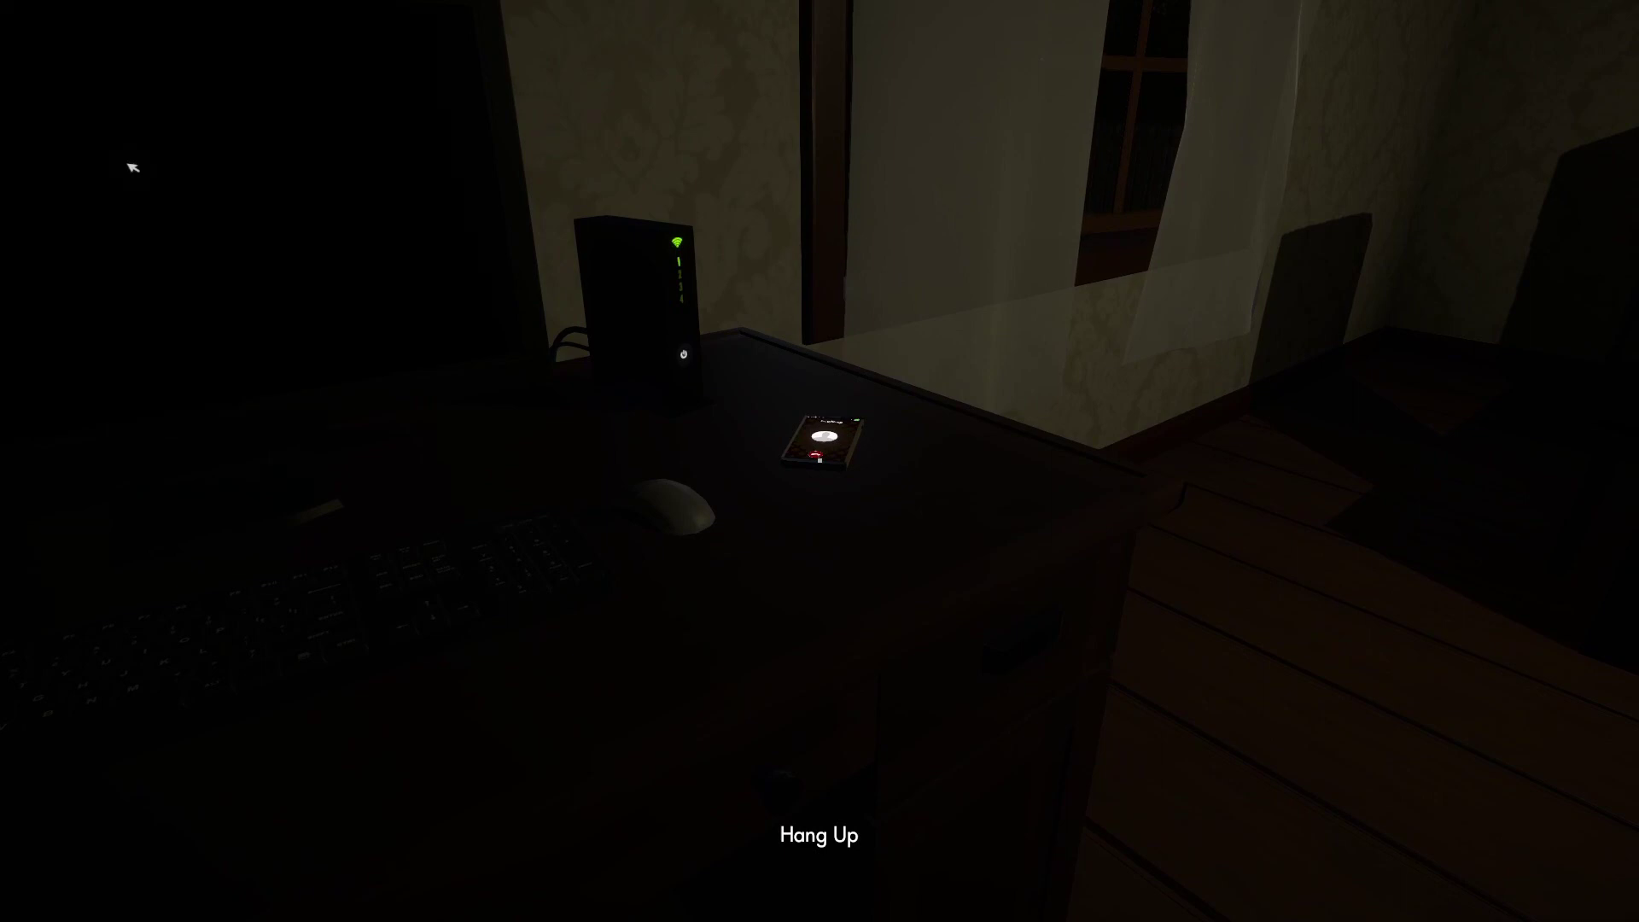
pyautogui.click(819, 461)
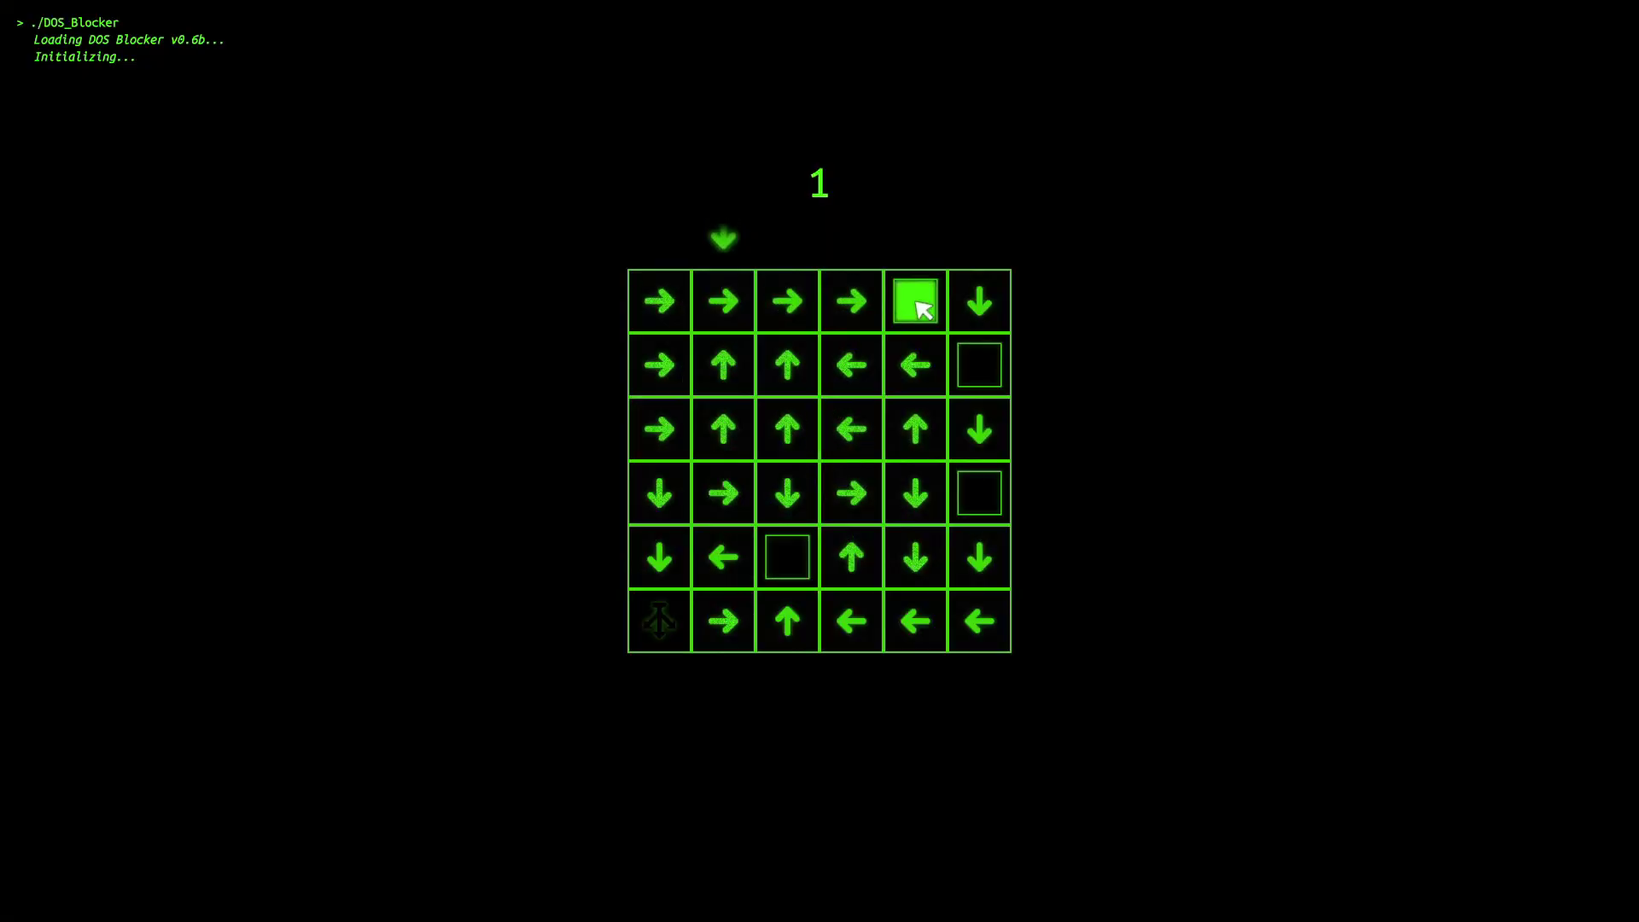
# - Rotate the DOS Blocker's top-row and right-column arrows, then sit back at the computer
pyautogui.click(914, 304)
pyautogui.click(980, 369)
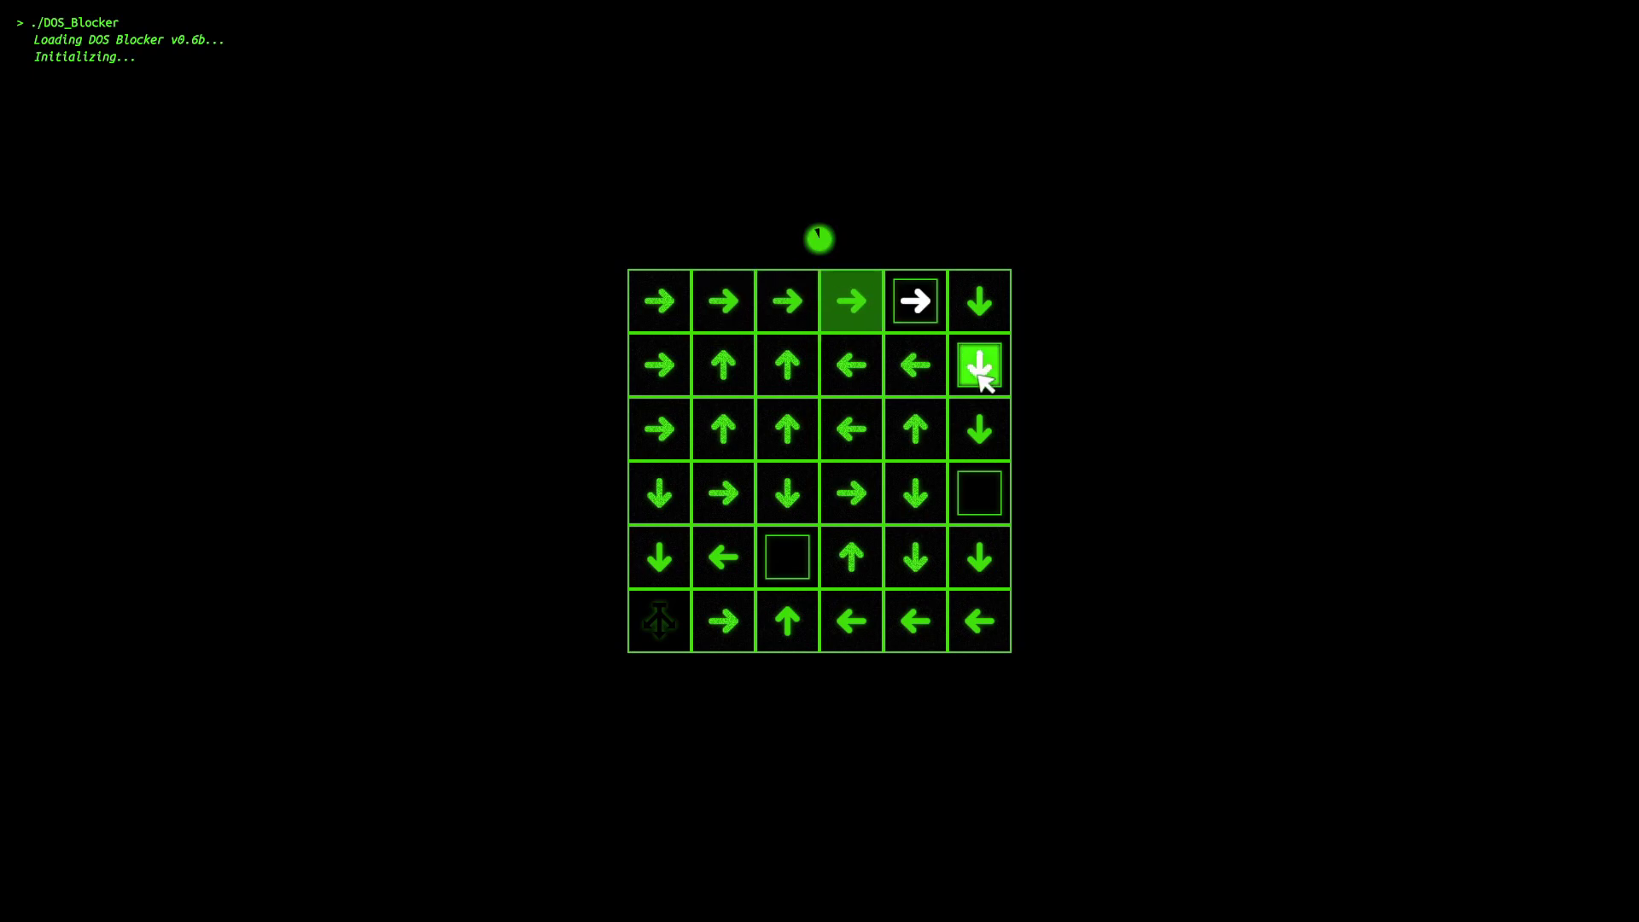
pyautogui.click(979, 372)
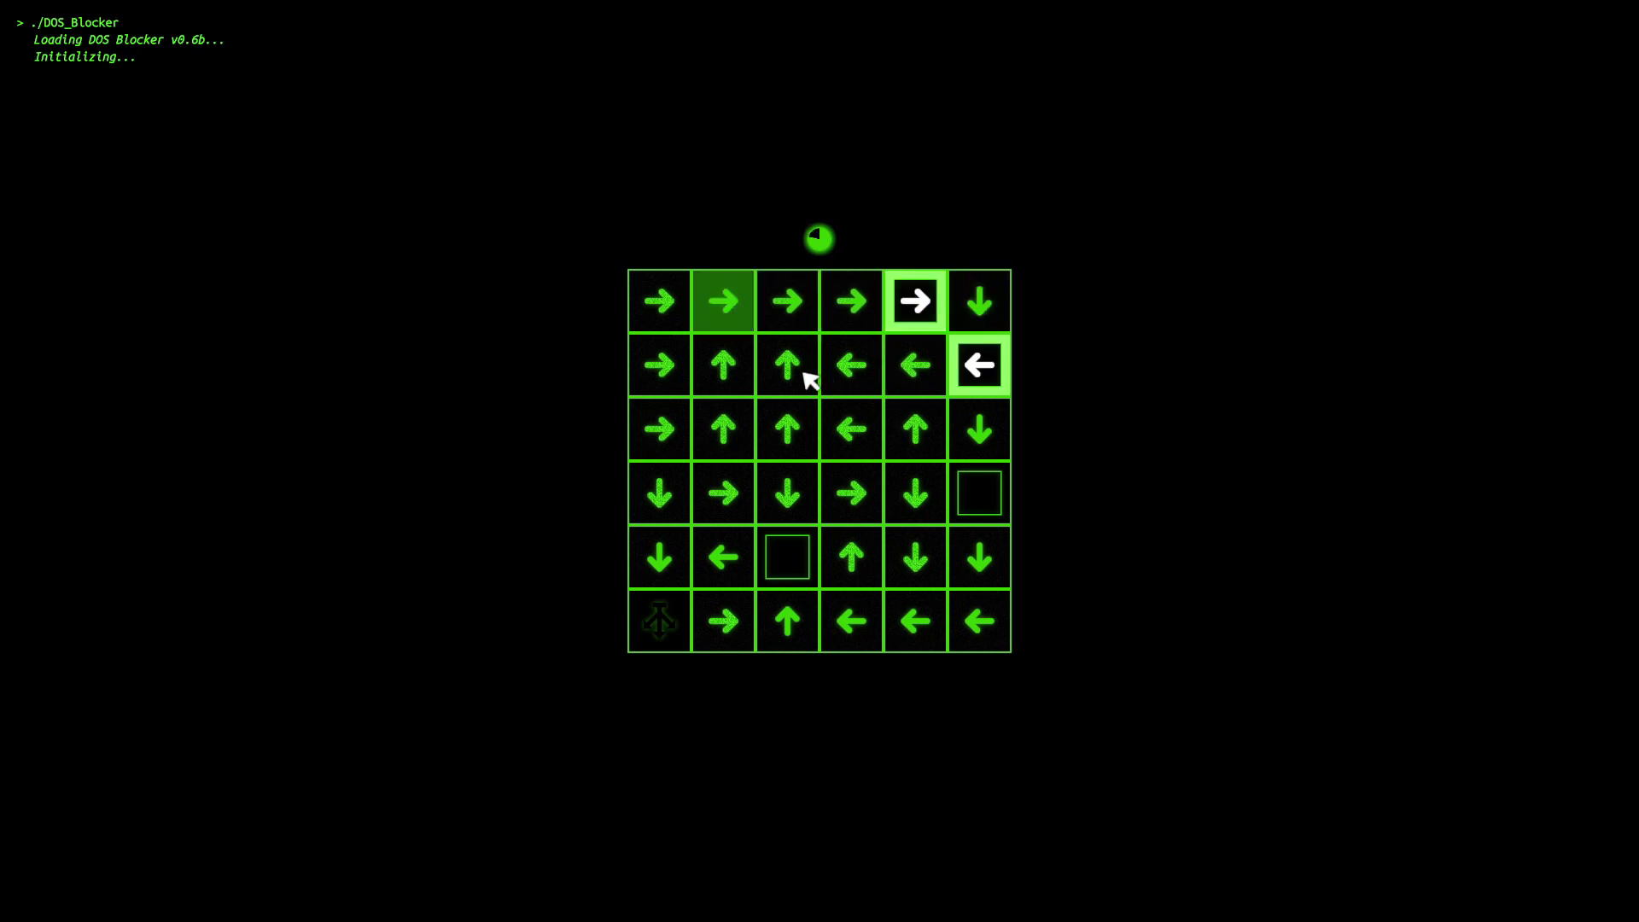
pyautogui.click(995, 382)
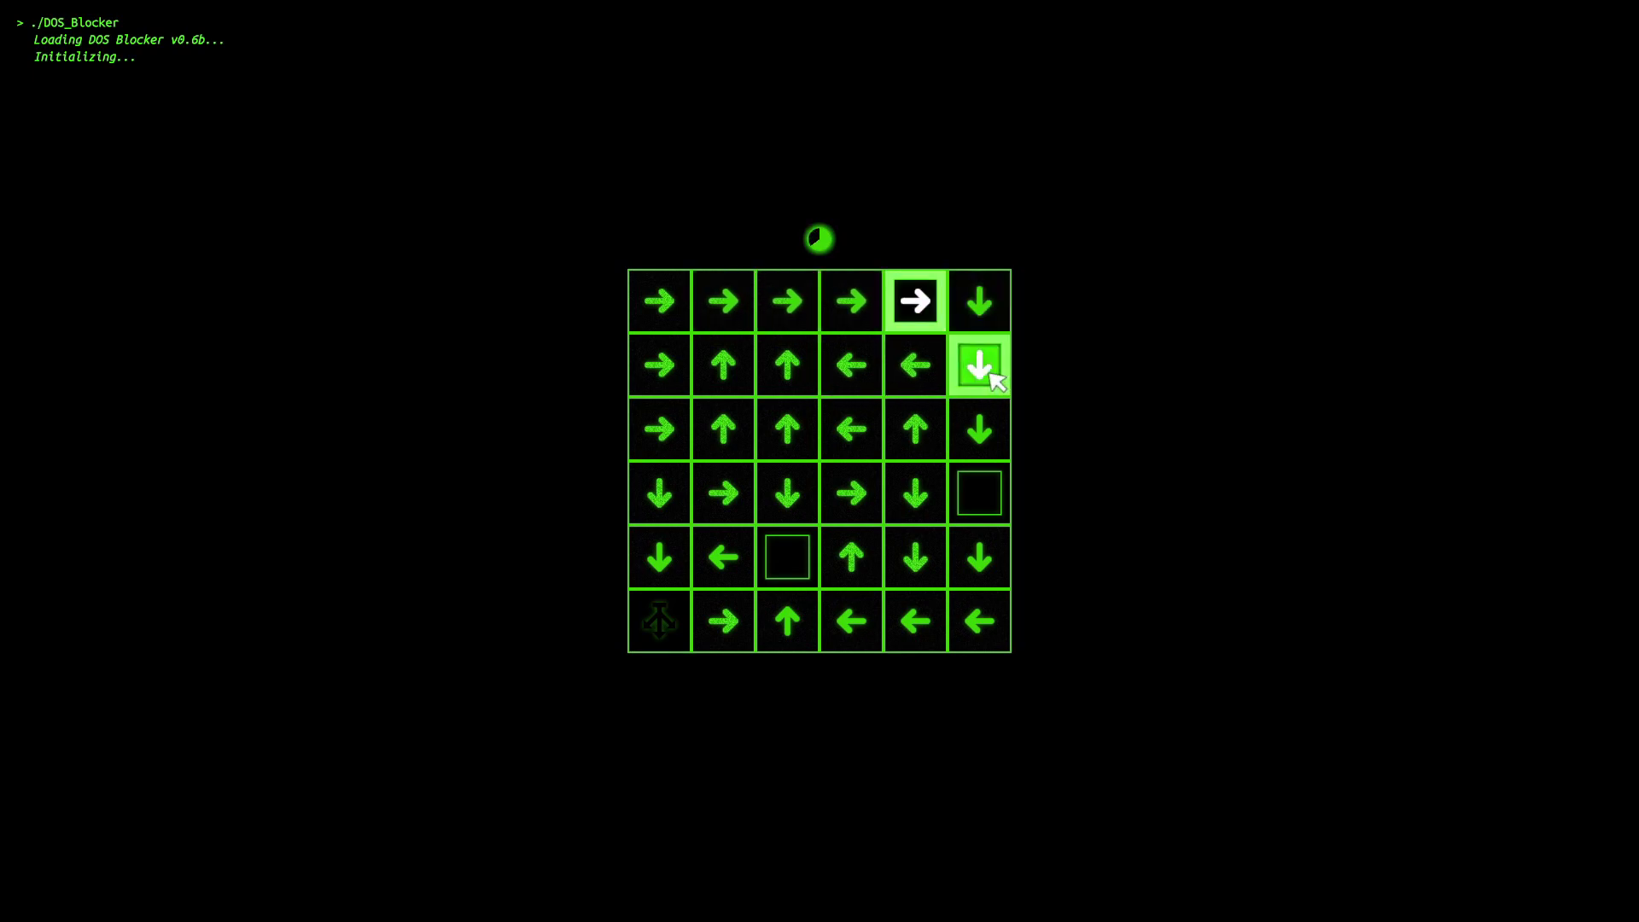
pyautogui.click(982, 497)
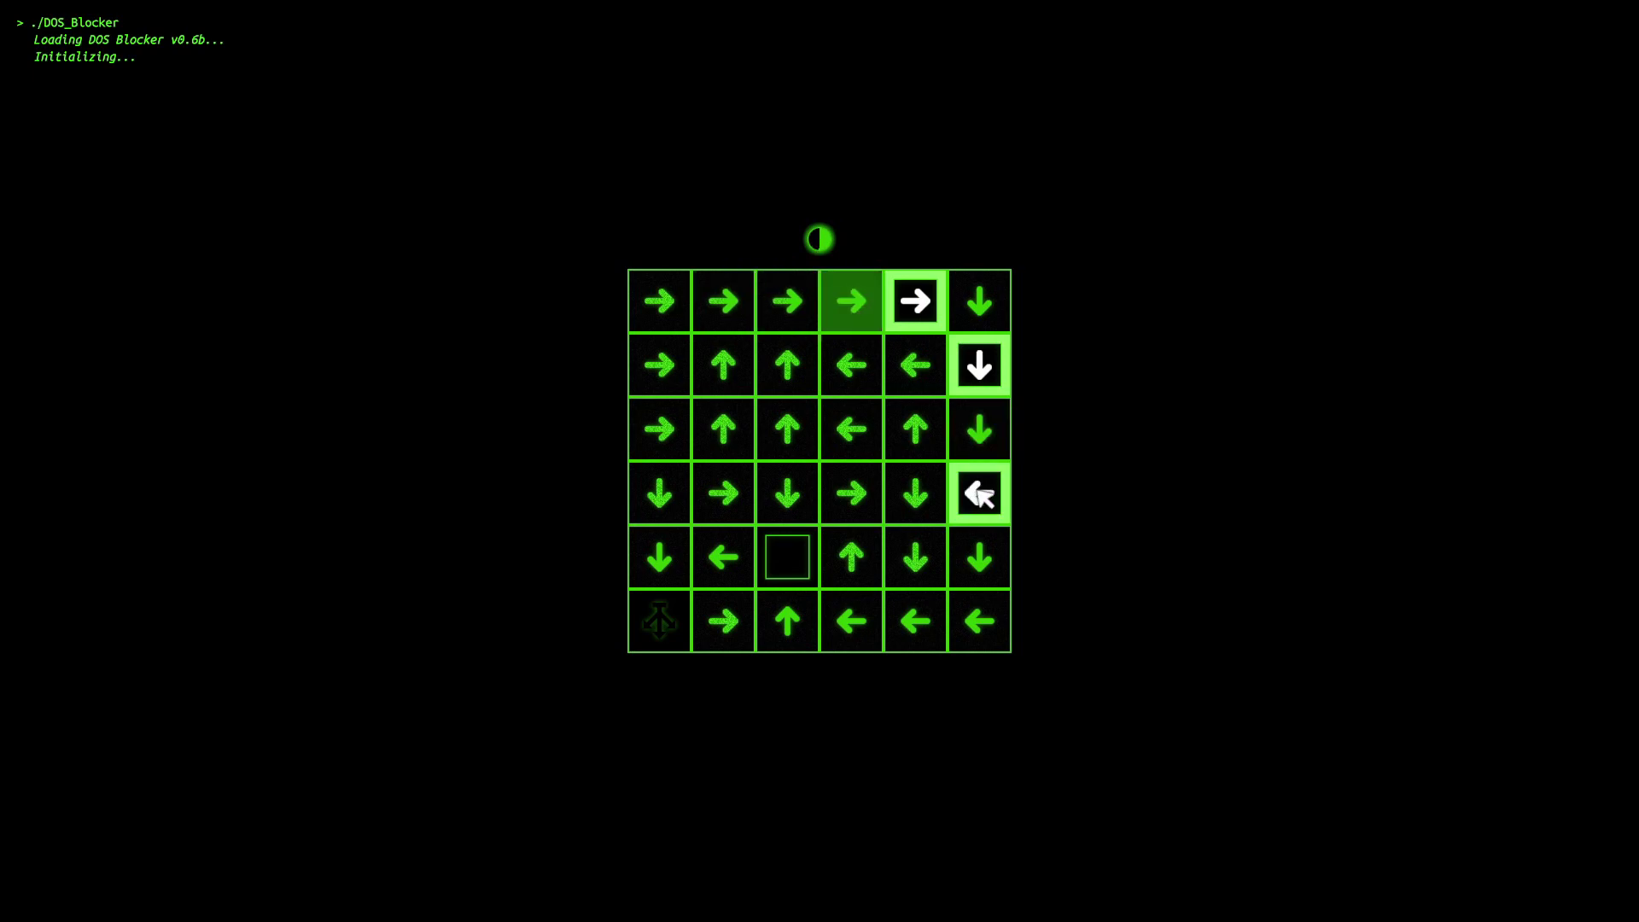
pyautogui.click(804, 553)
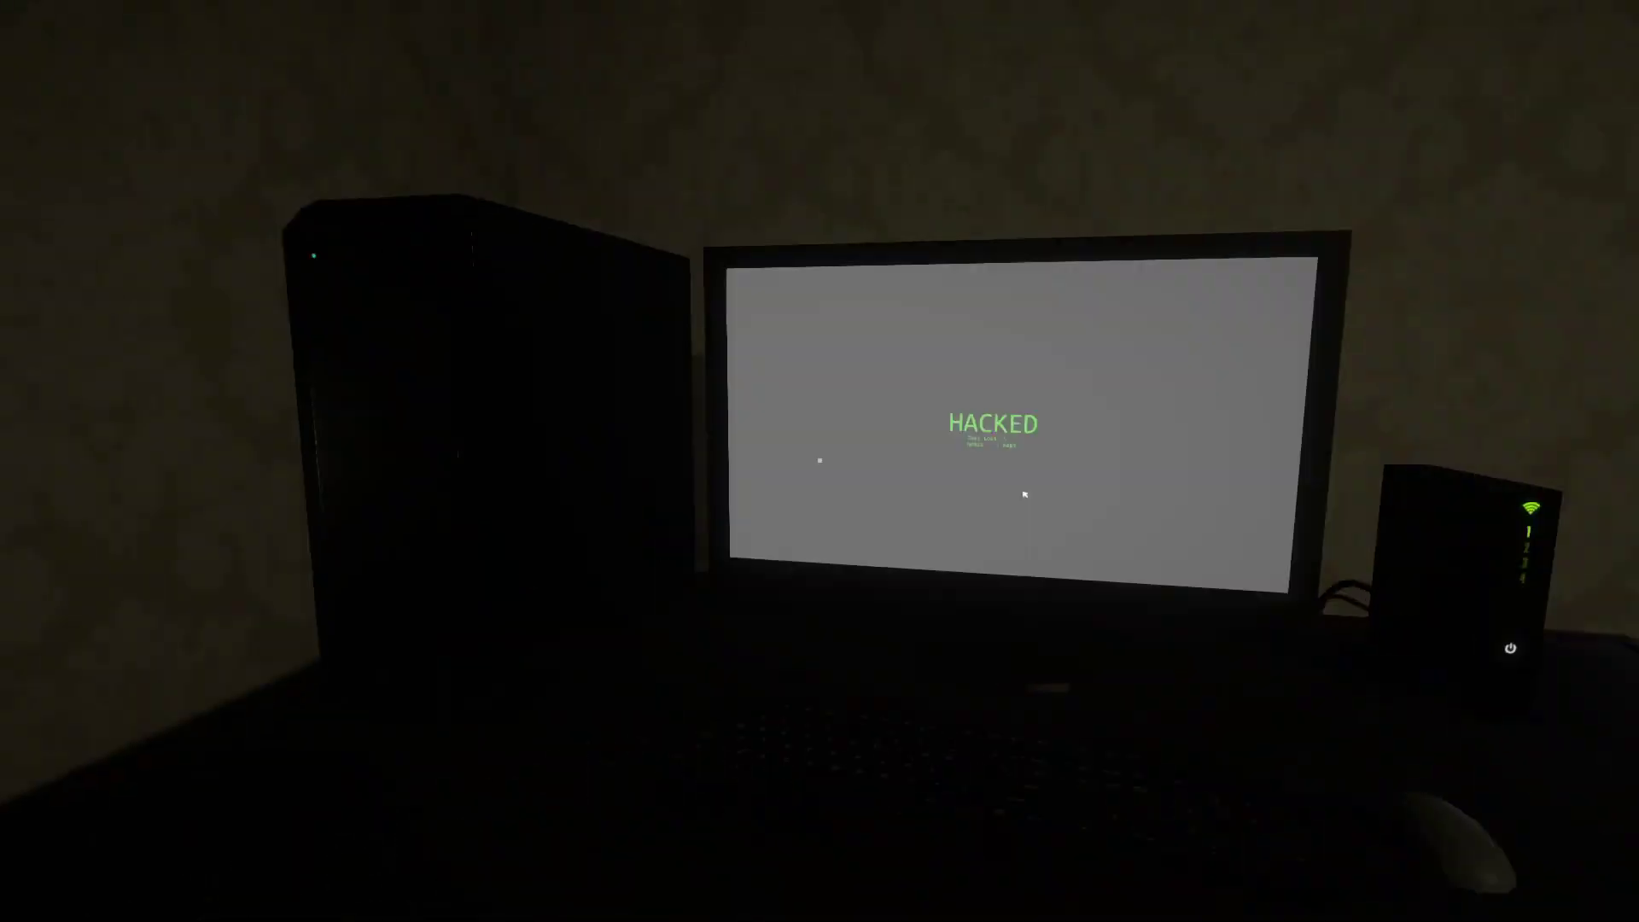
pyautogui.click(819, 458)
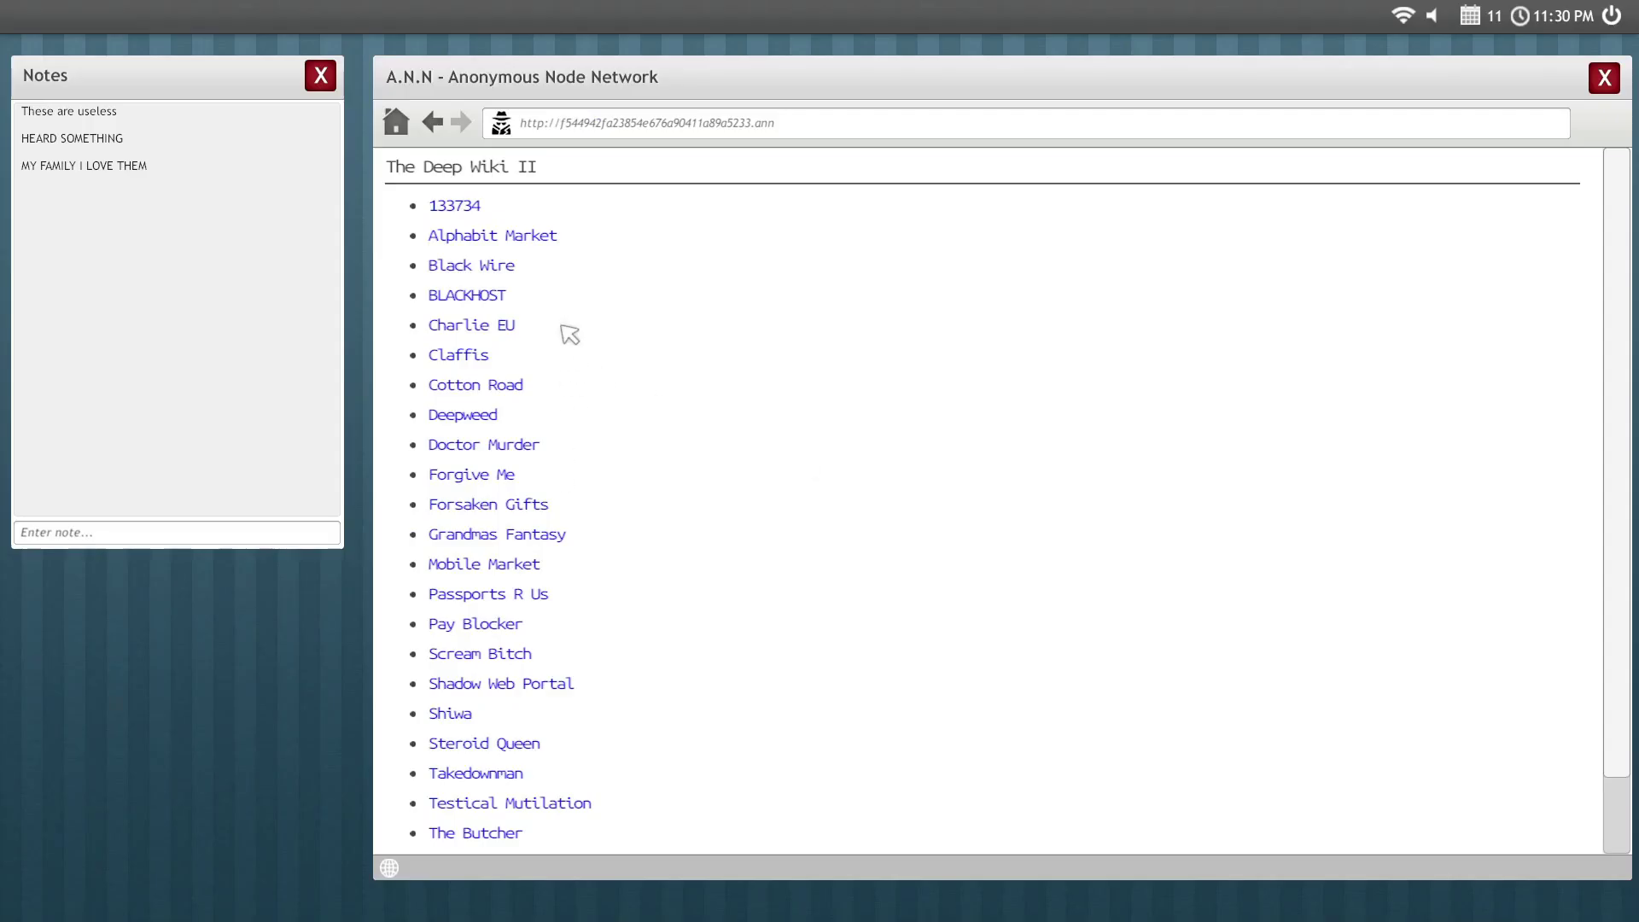
# - Try BLACKHOST, return to the Deep Wiki II list, and open Claffis
pyautogui.click(503, 305)
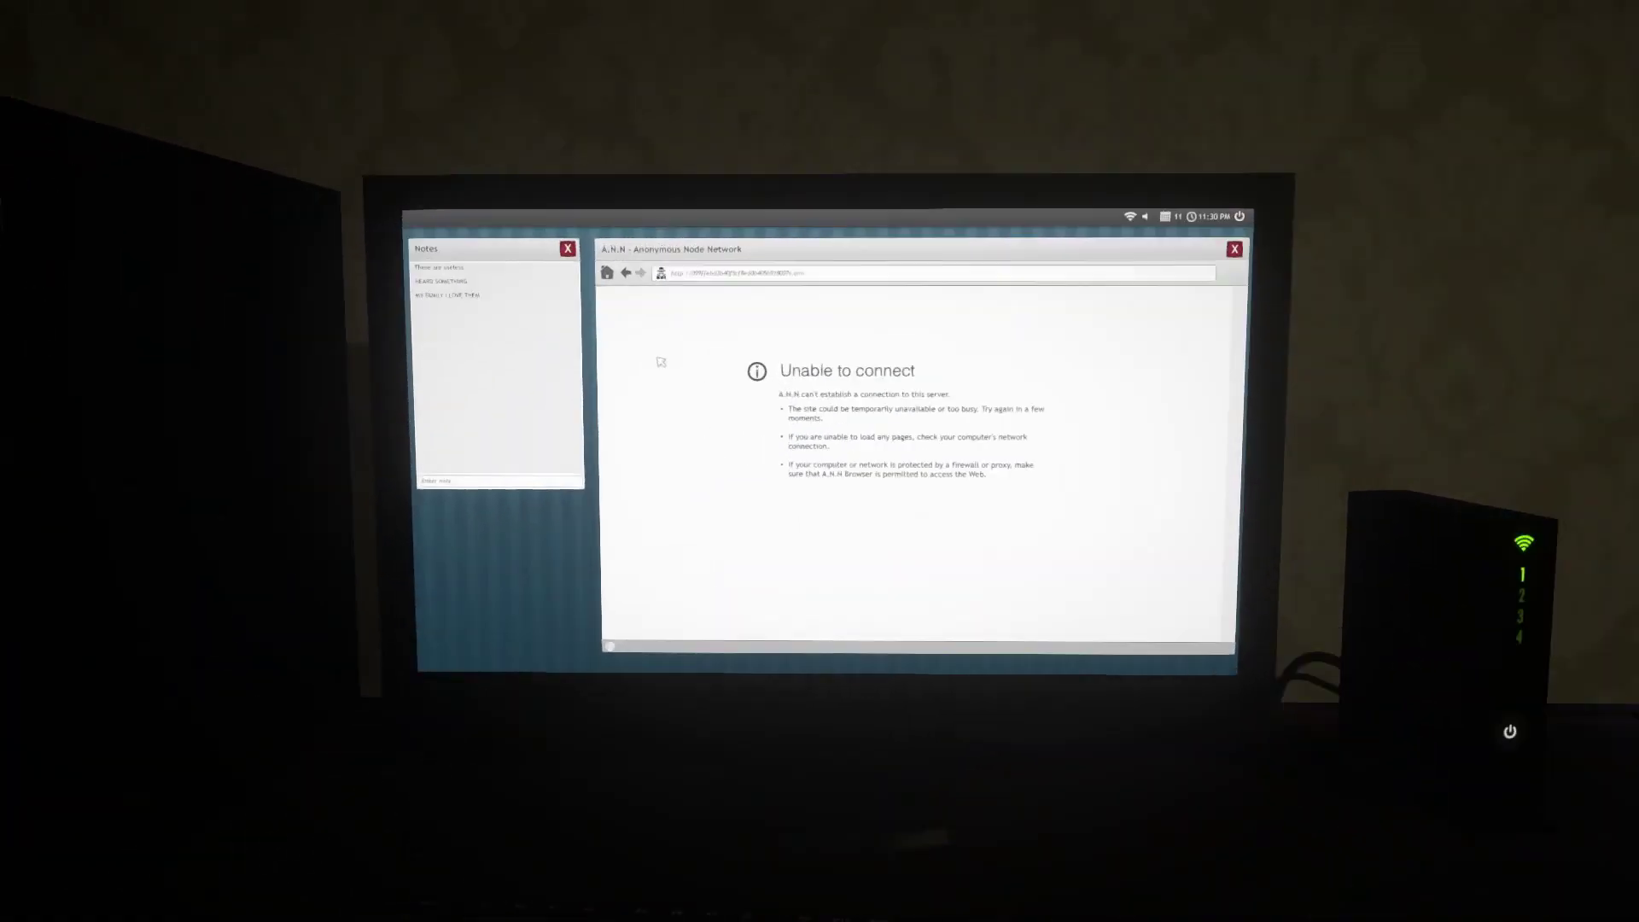
pyautogui.click(431, 123)
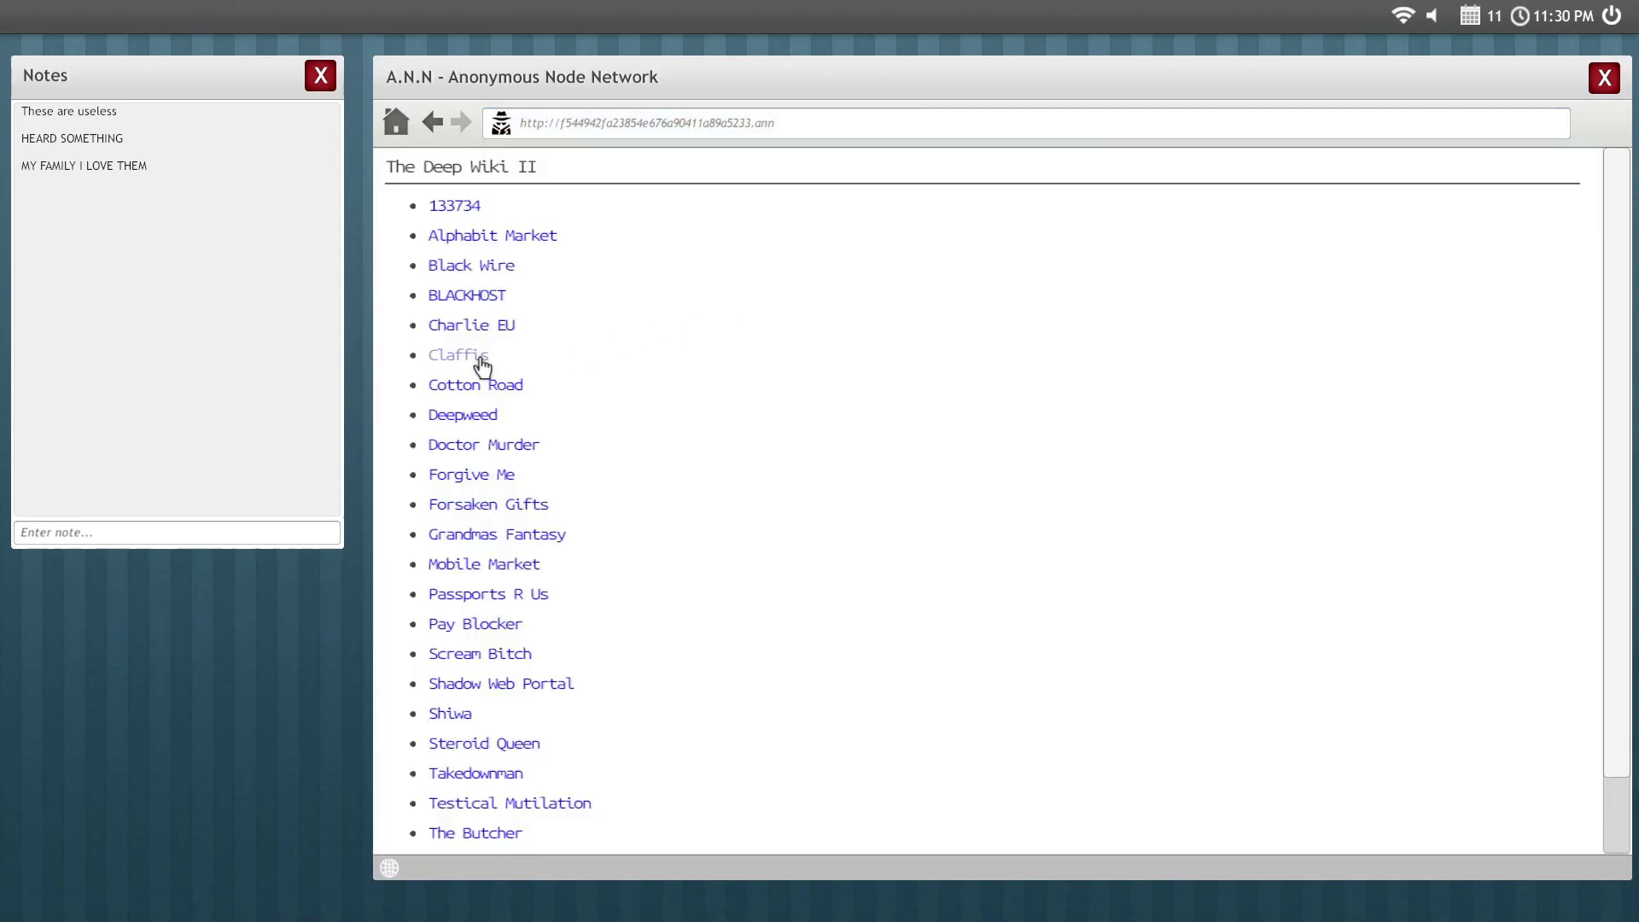
pyautogui.click(483, 363)
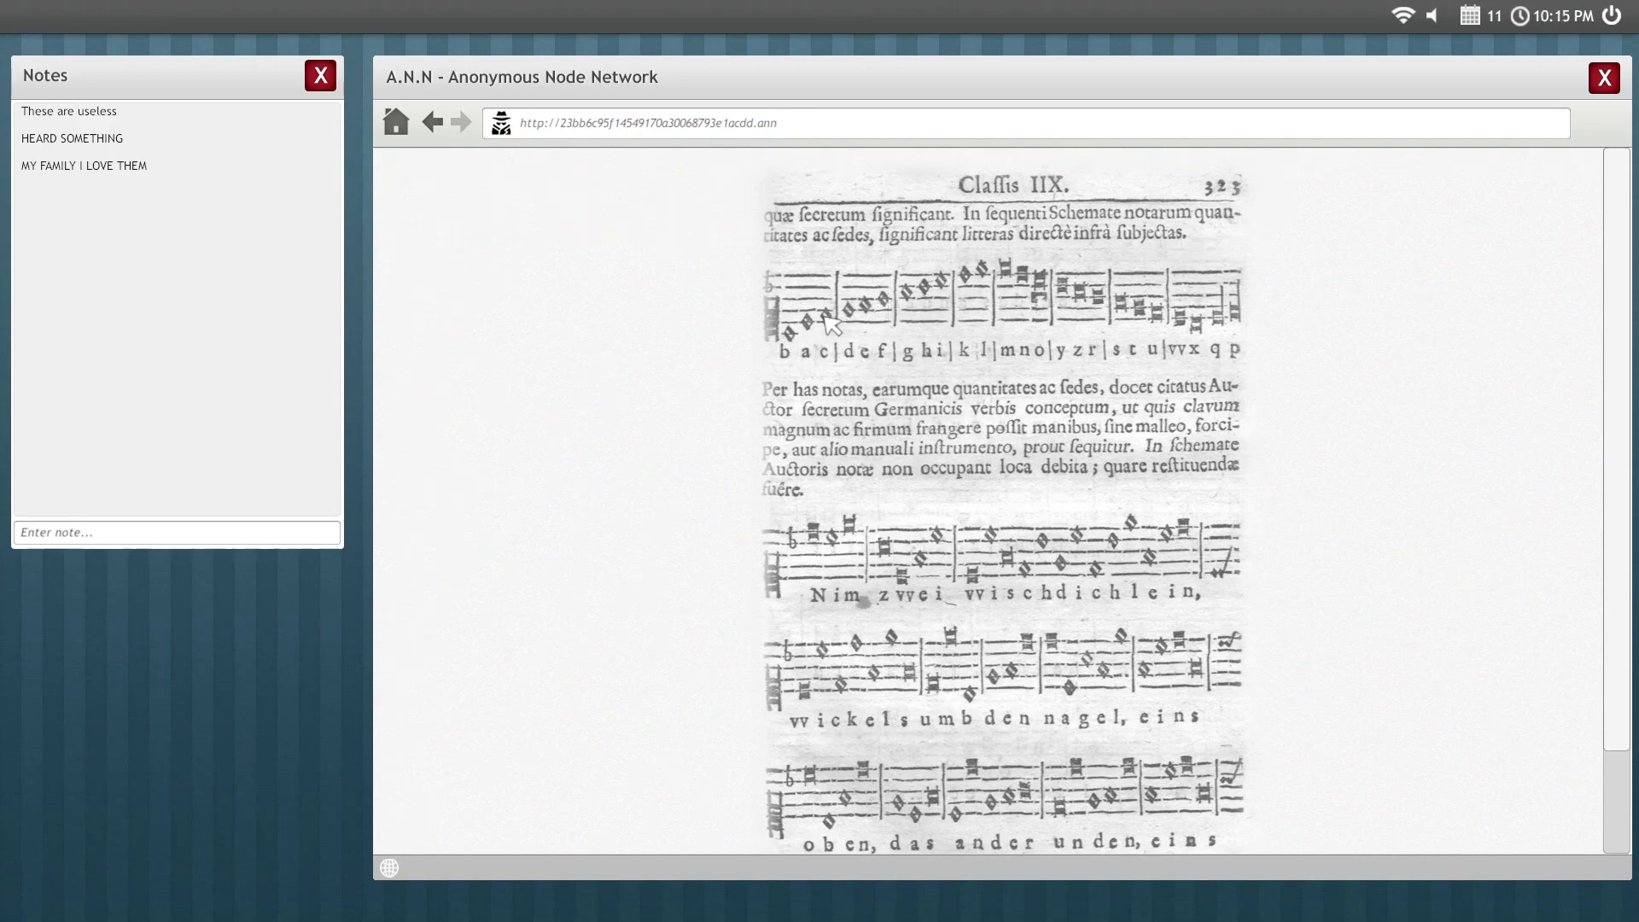
pyautogui.scroll(-2, 1217, 820)
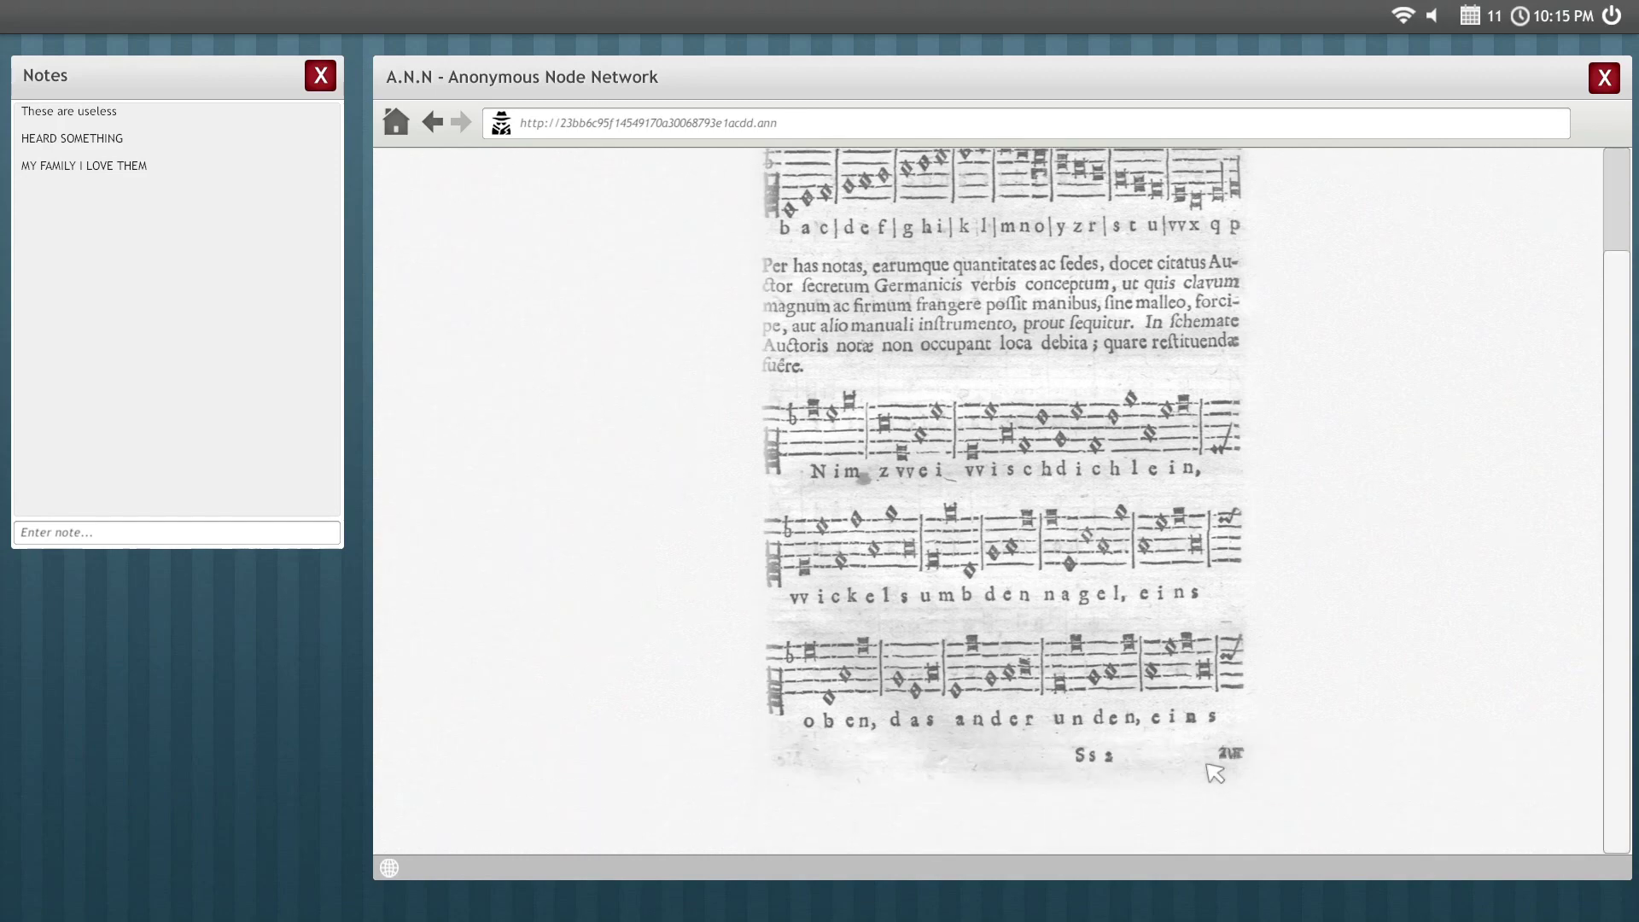
pyautogui.scroll(2, 1075, 653)
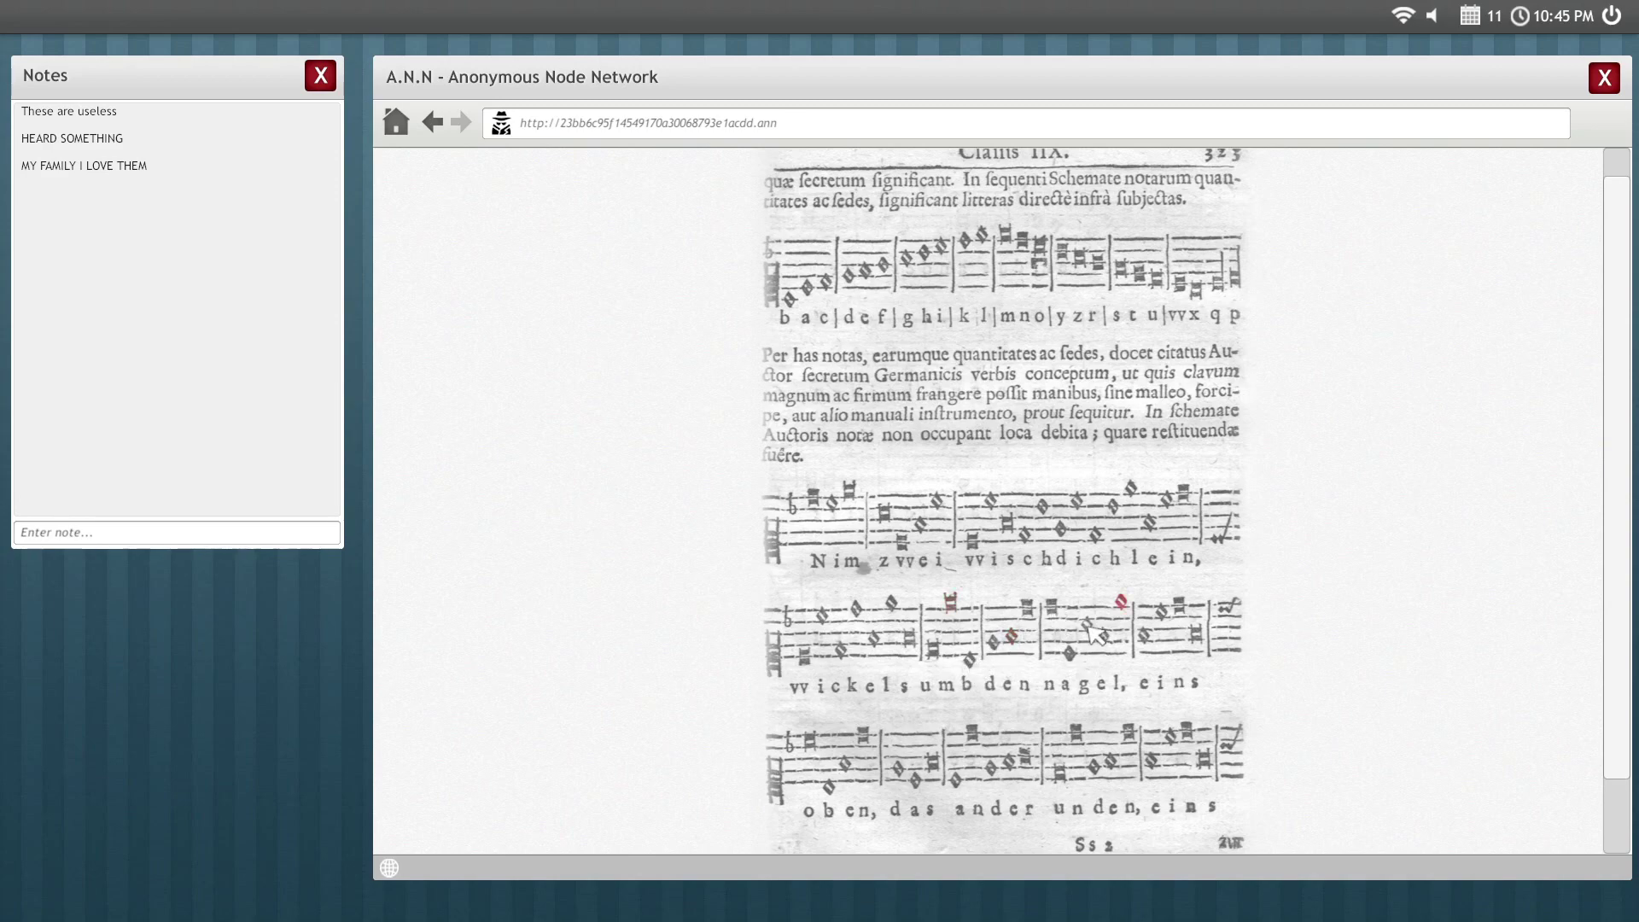
pyautogui.scroll(-1, 1225, 510)
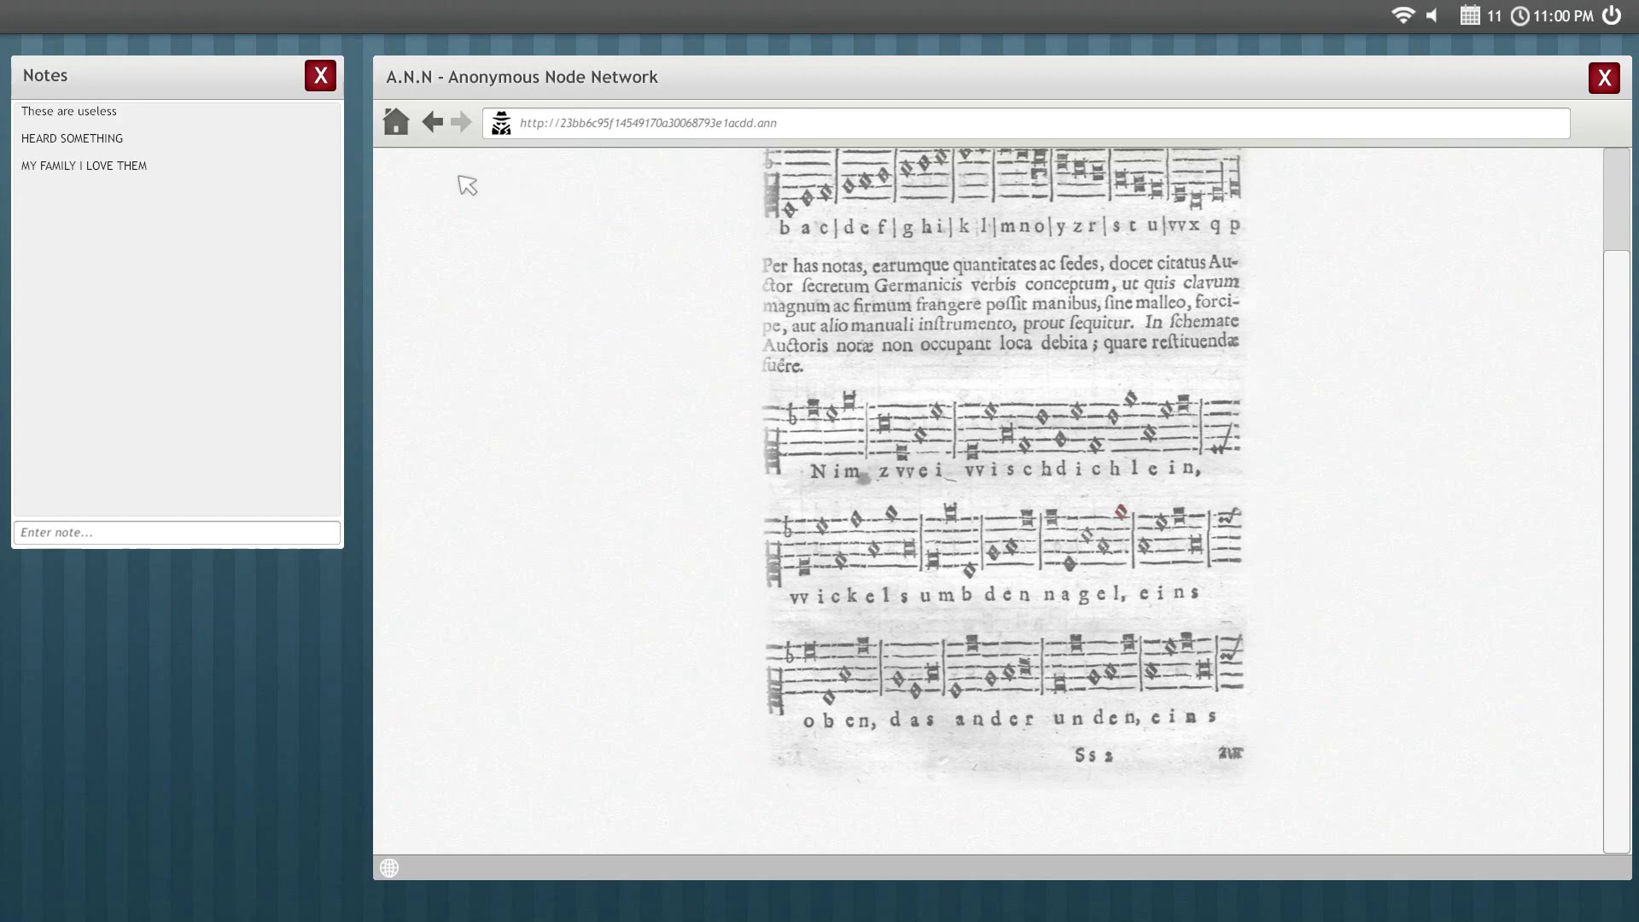
# - Visit the seized Cotton Road site, return to the list, and add a '*TELL' note
pyautogui.click(436, 126)
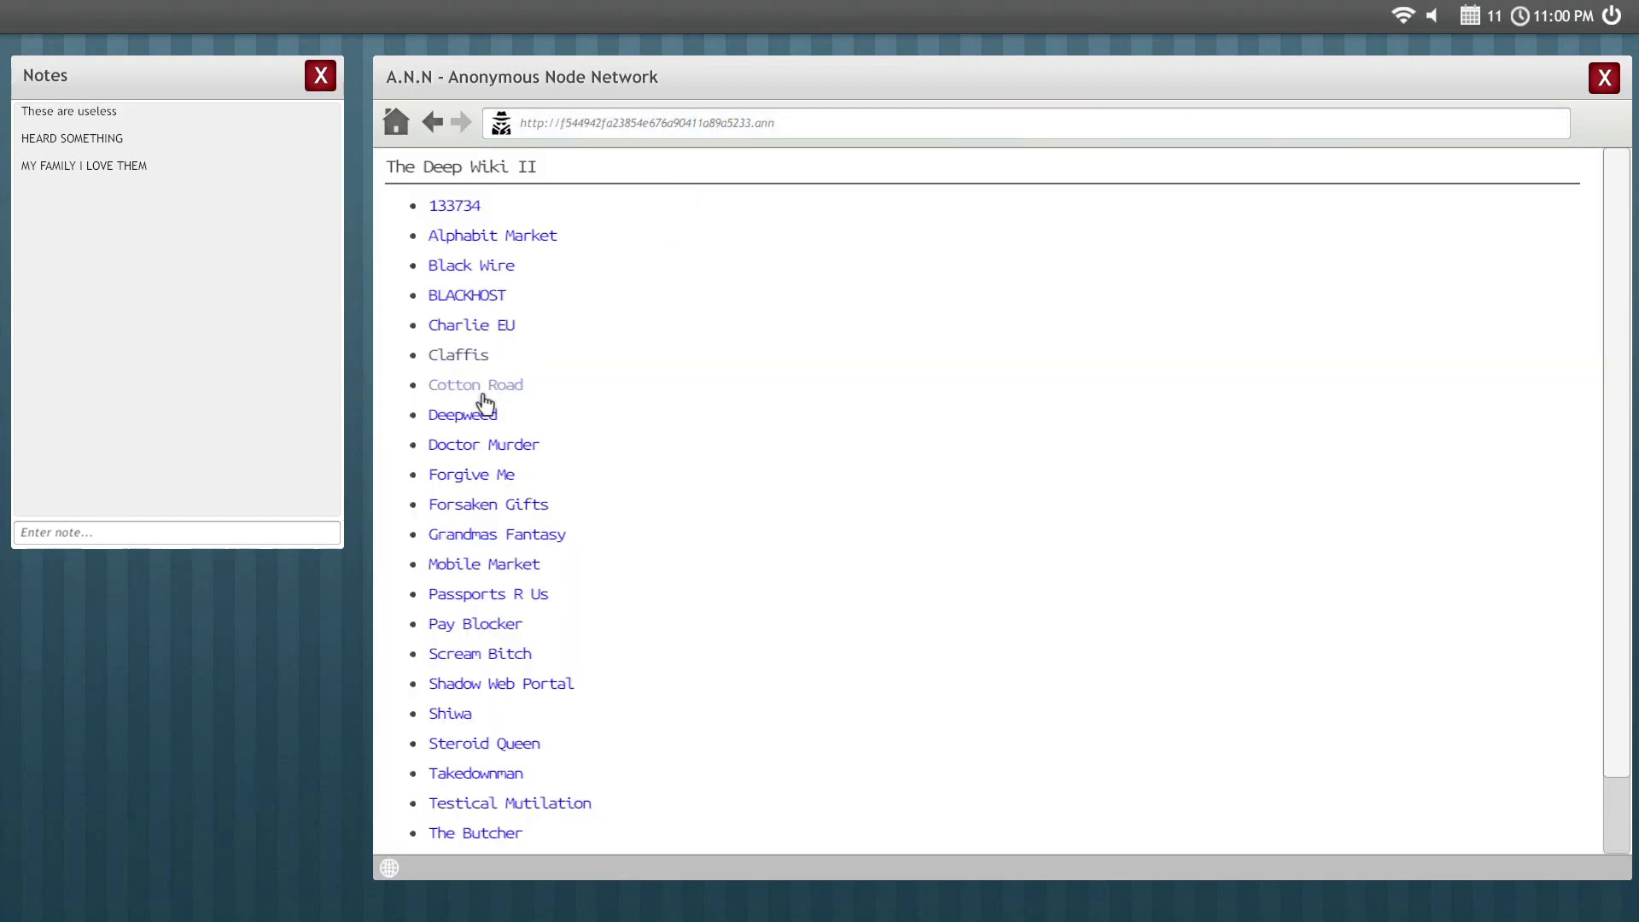
pyautogui.click(480, 388)
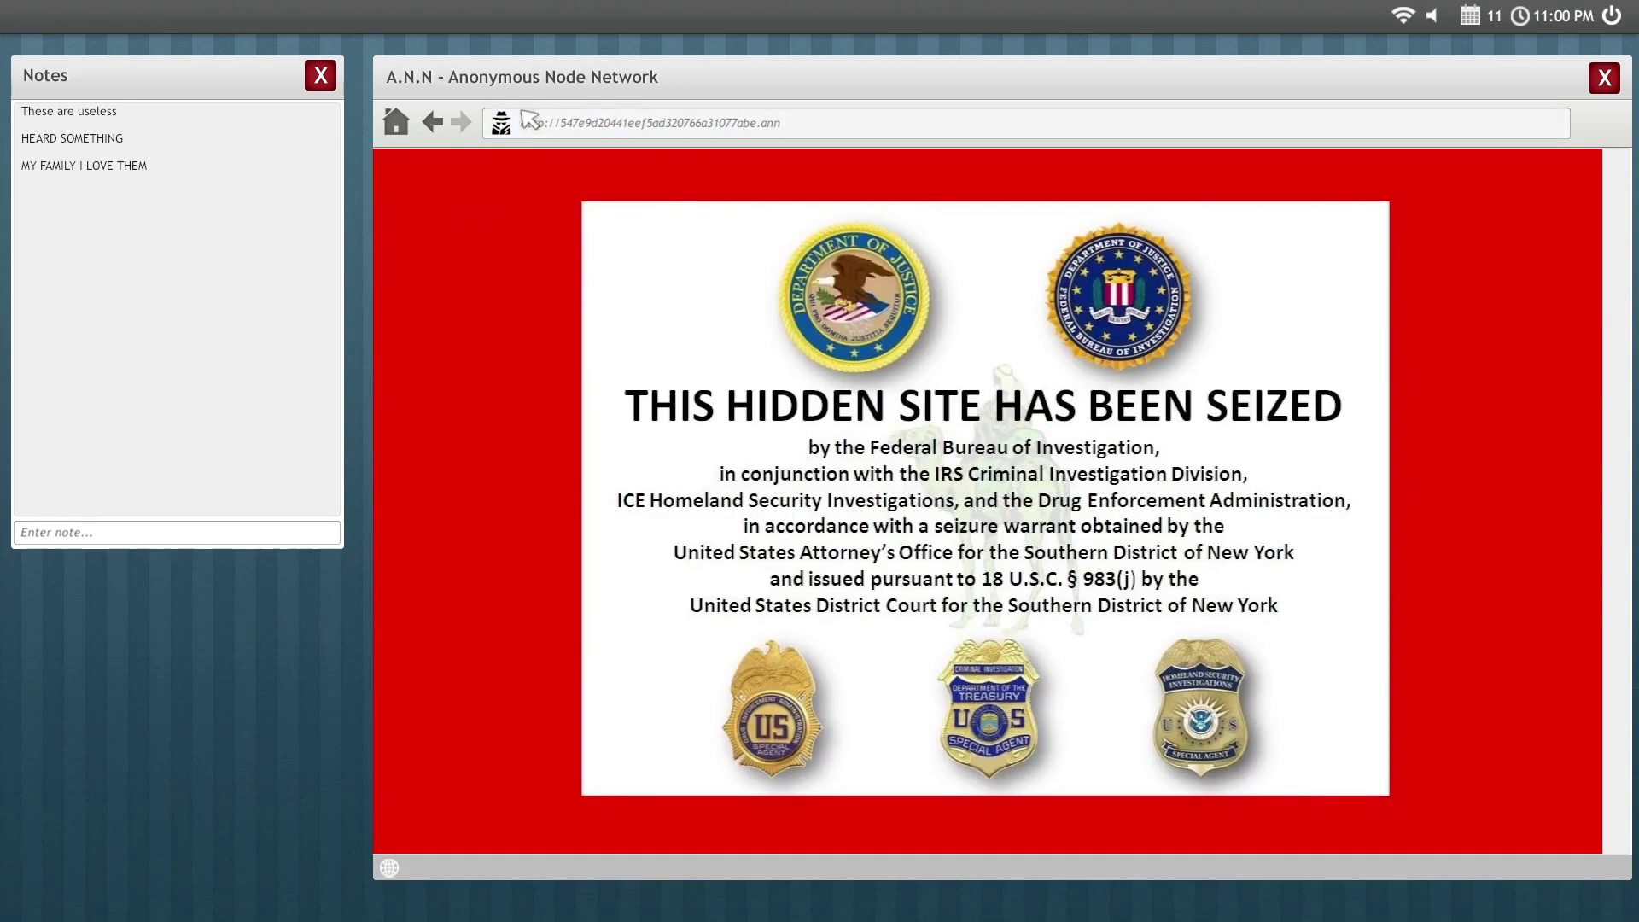
pyautogui.click(431, 121)
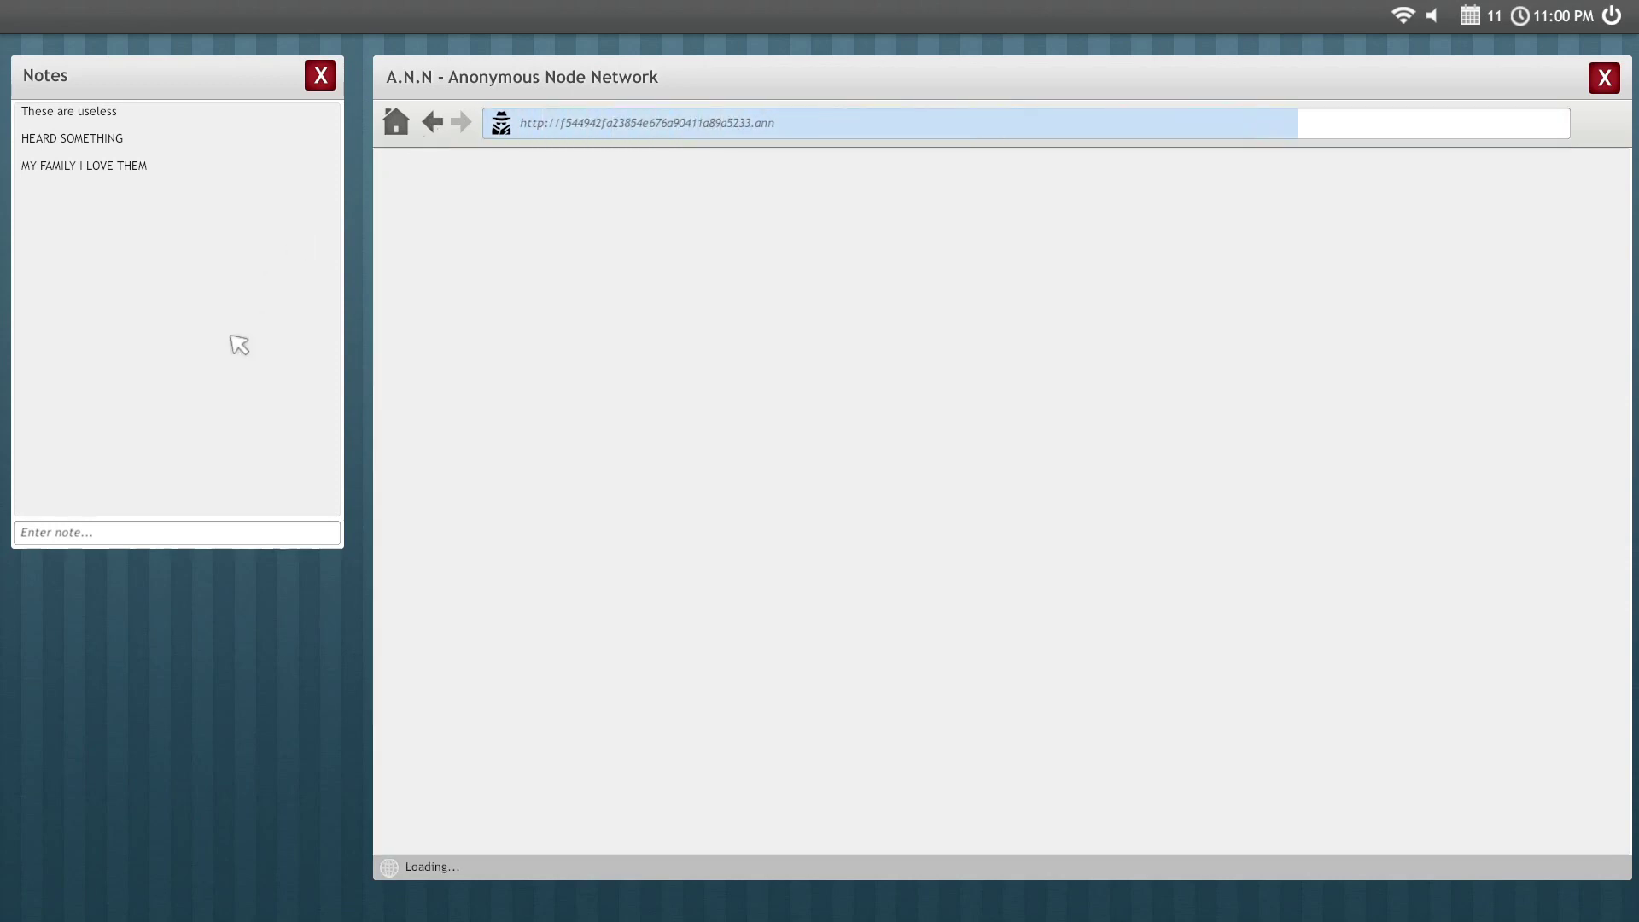
pyautogui.click(85, 535)
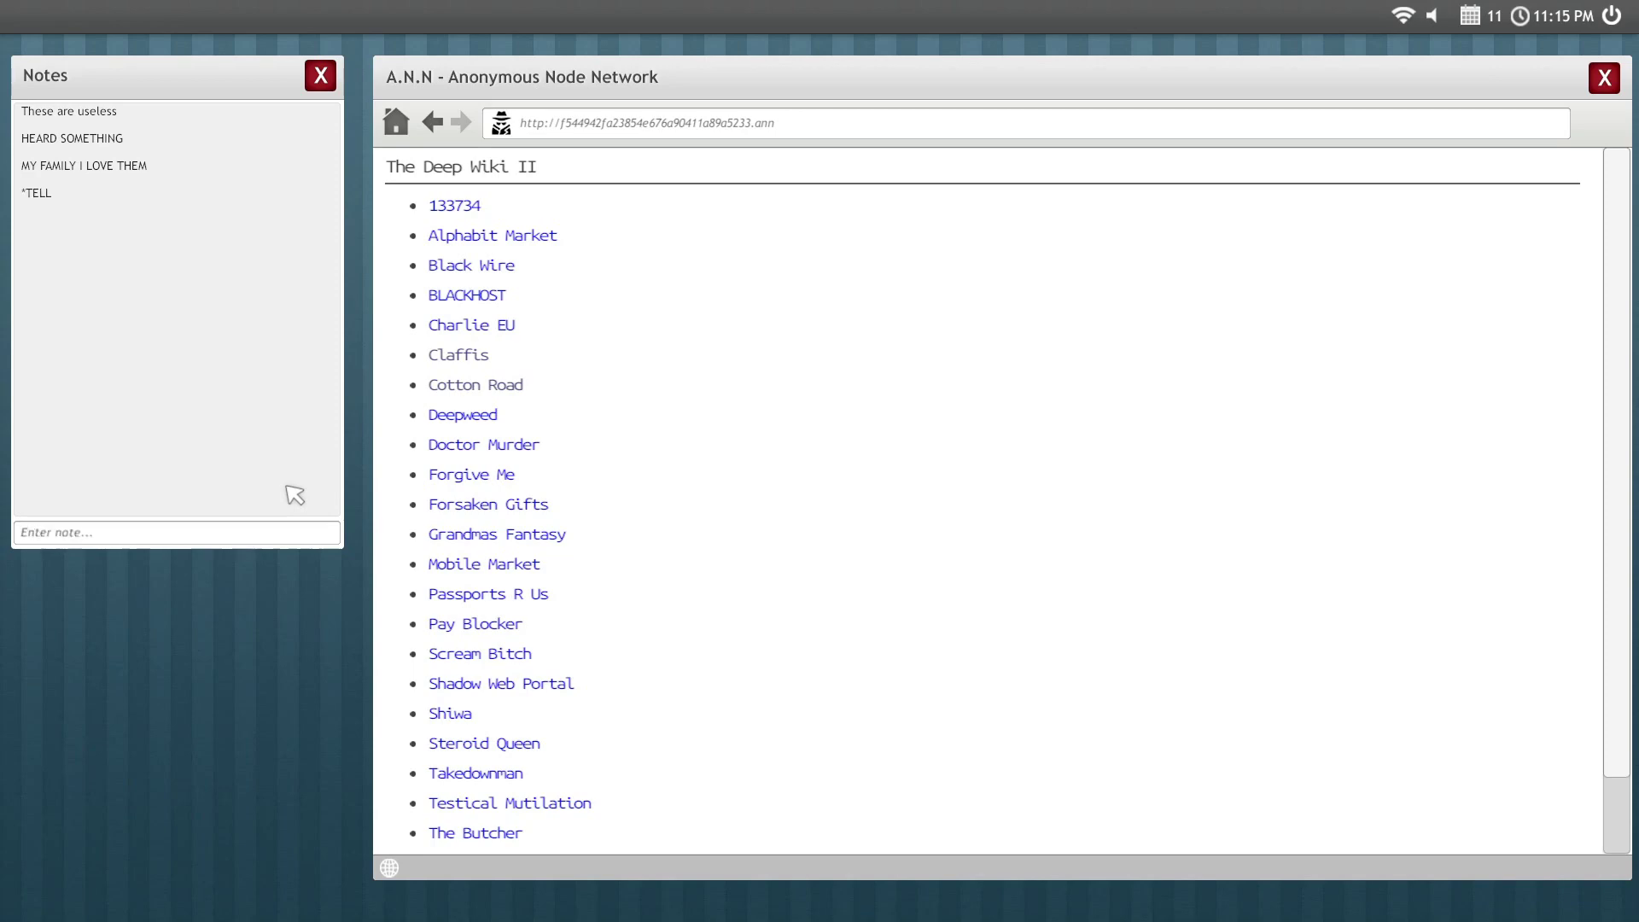
# - Try two Deep Wiki II sites, including the one after Pay Blocker, then step away briefly
pyautogui.click(473, 418)
pyautogui.click(498, 448)
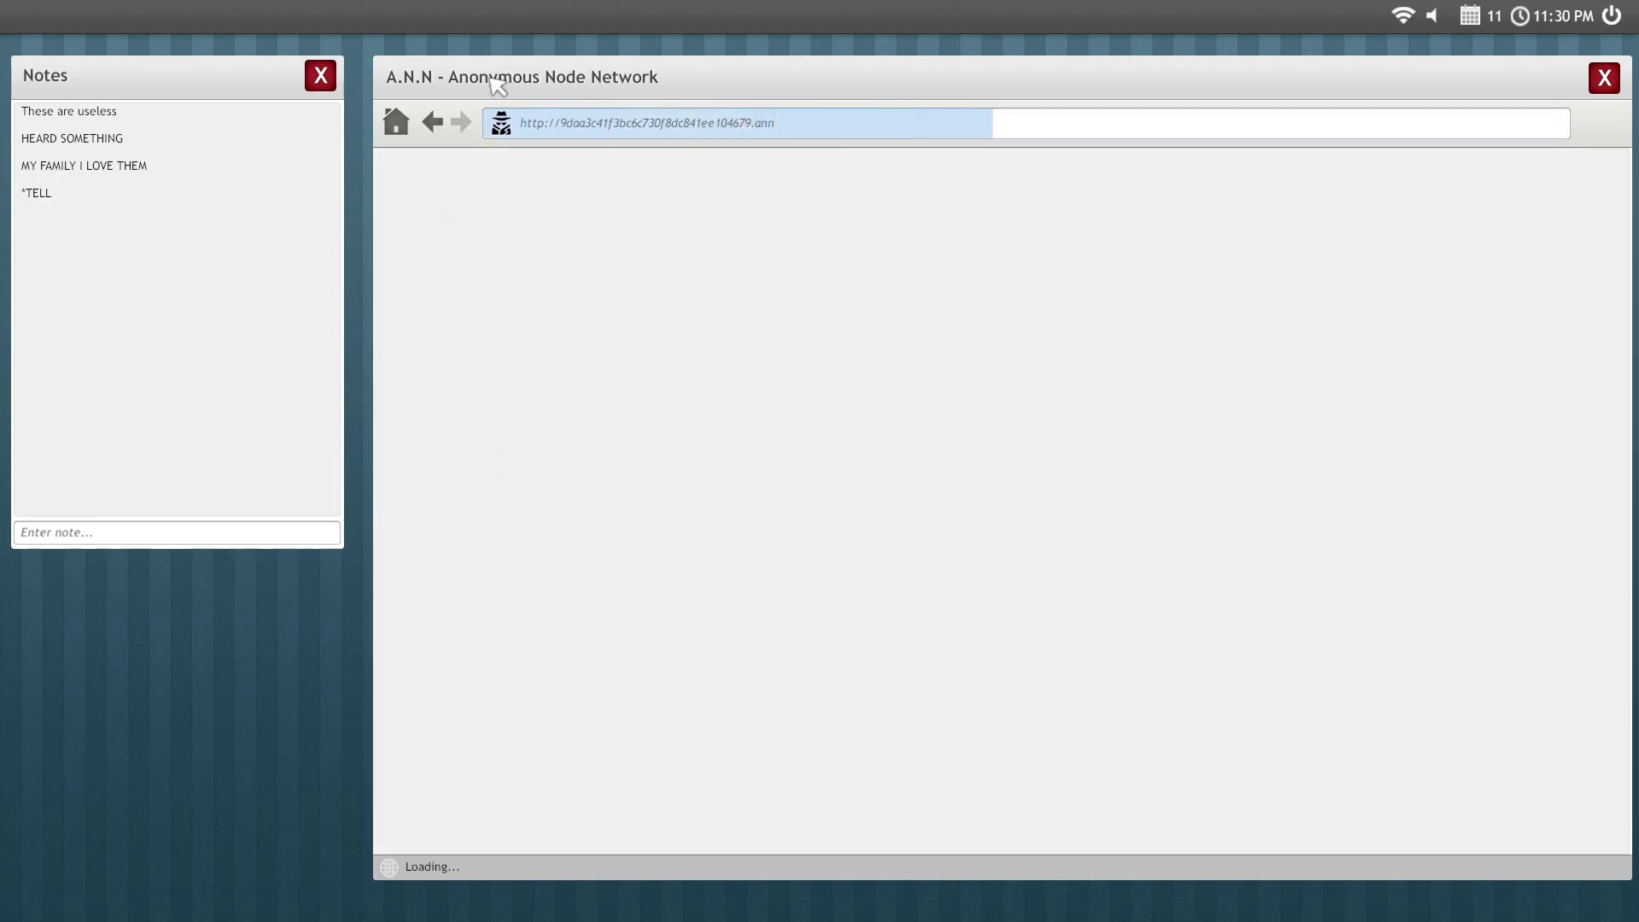
pyautogui.rightClick(677, 345)
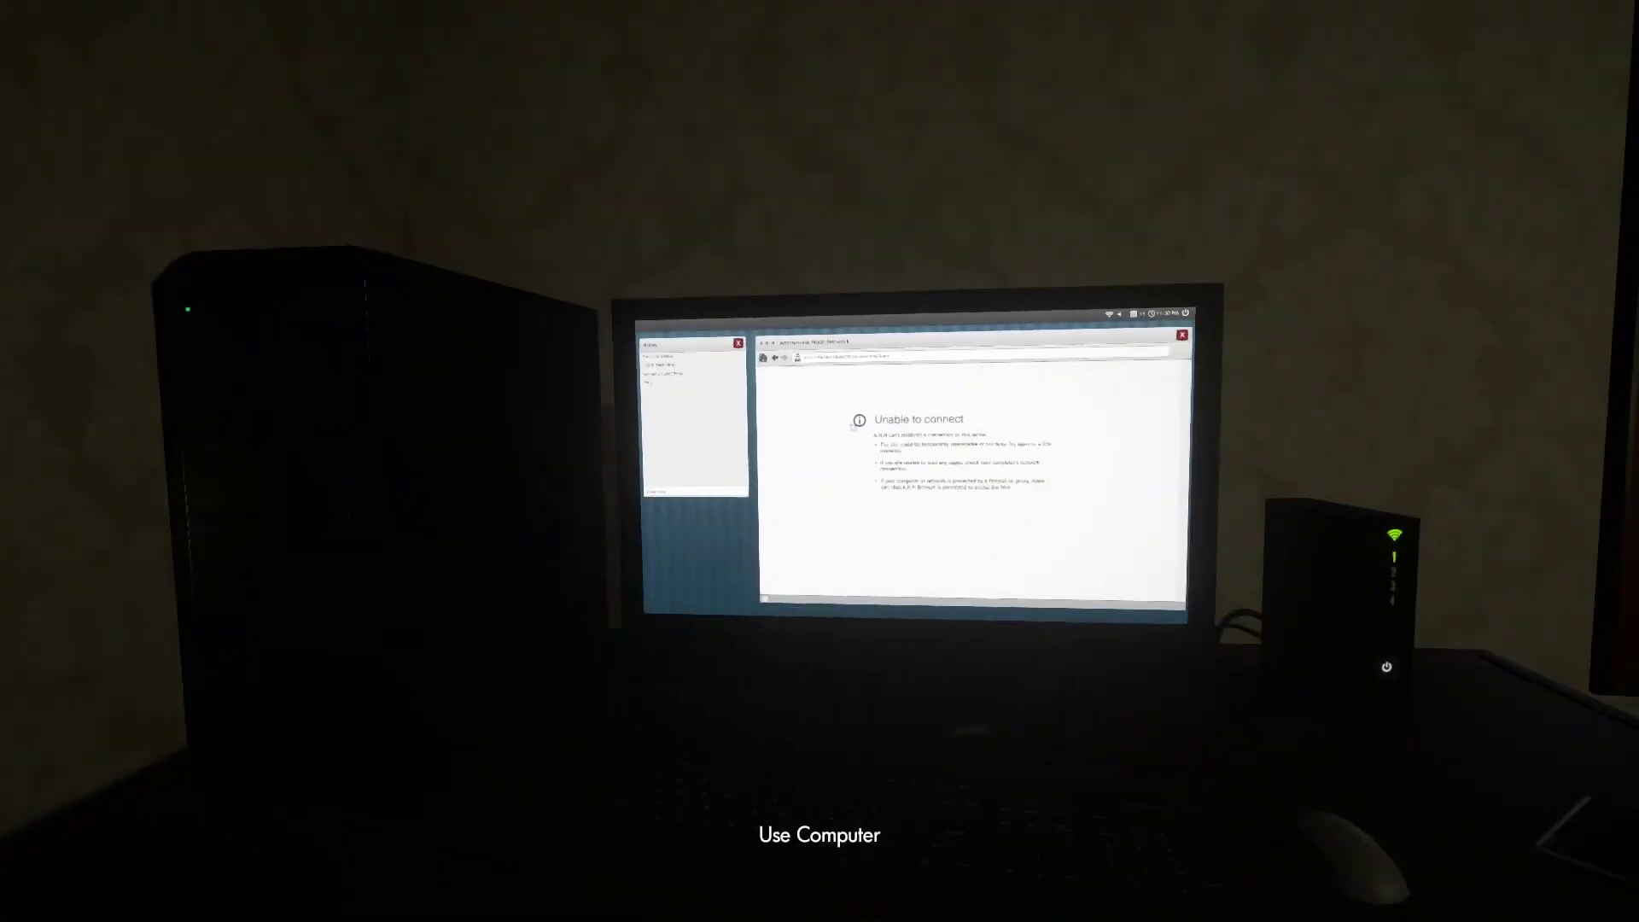
pyautogui.click(820, 460)
# - Reload the Deep Wiki II list, reopen the notes, and choose Forgive Me
pyautogui.click(433, 122)
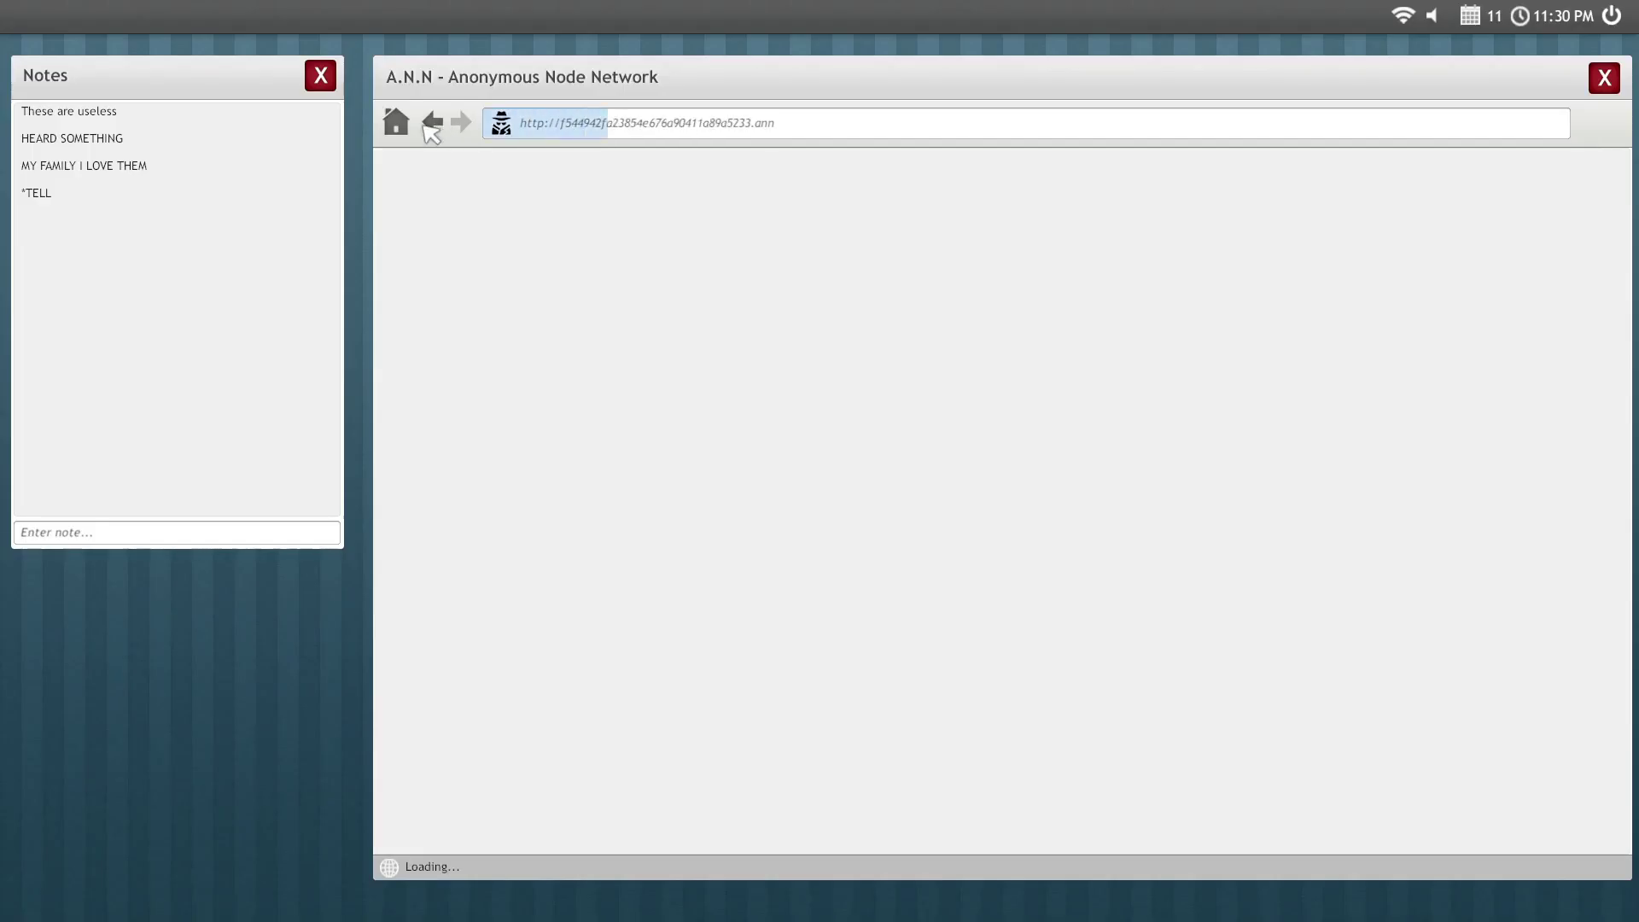
pyautogui.click(321, 76)
pyautogui.doubleClick(67, 233)
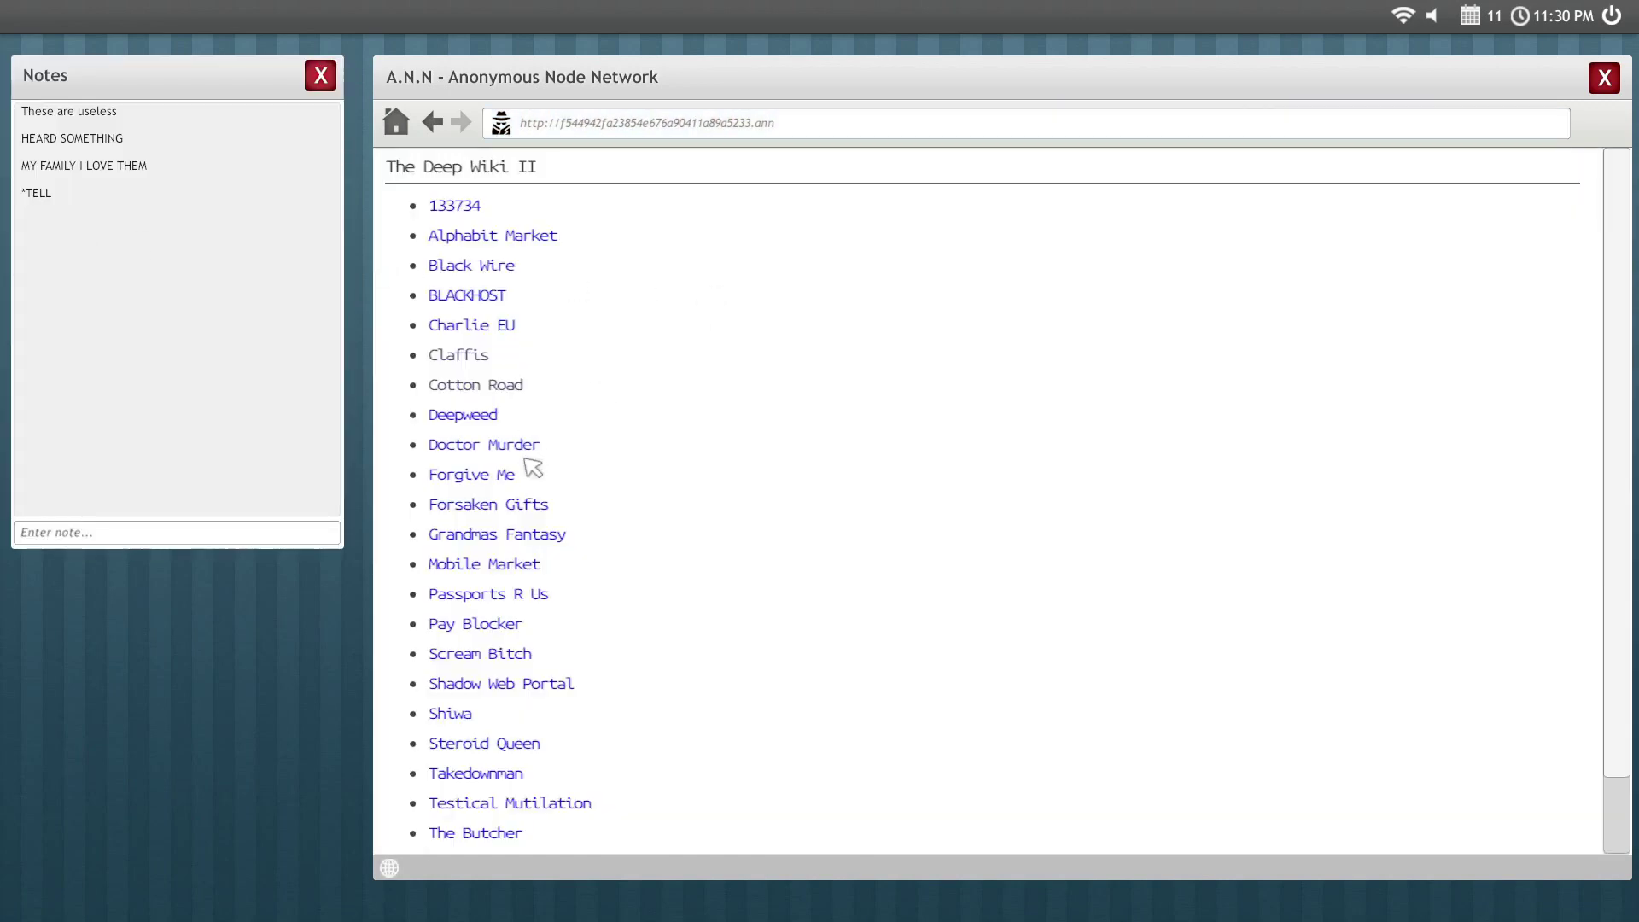
pyautogui.click(515, 485)
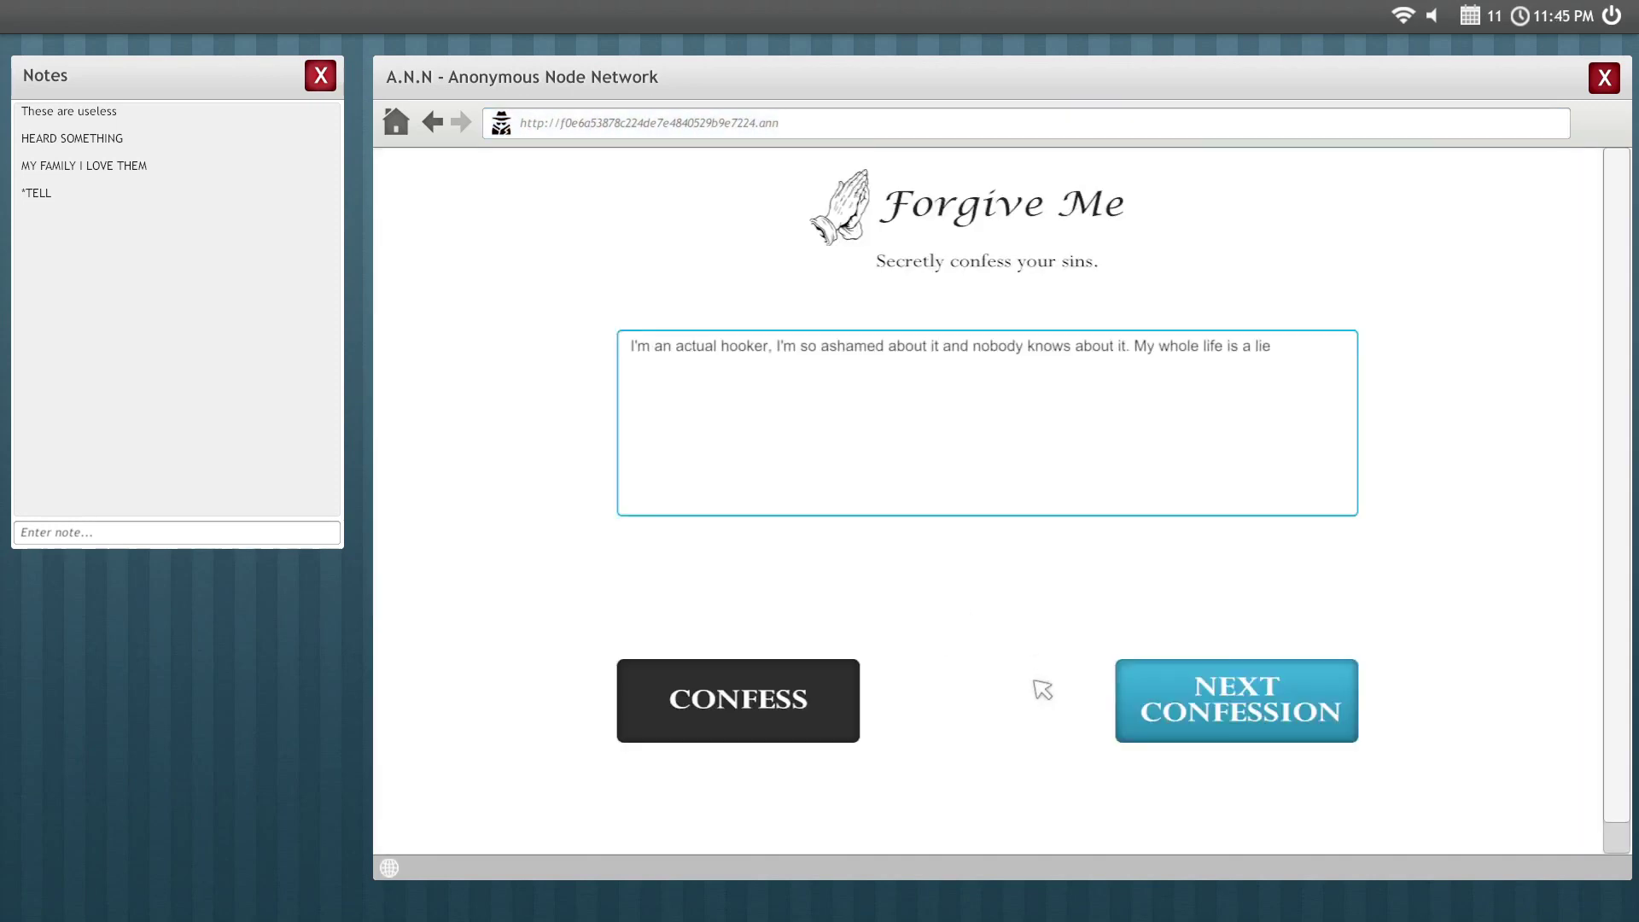
# - Page through a dozen Forgive Me confessions with Next Confession
pyautogui.click(1231, 729)
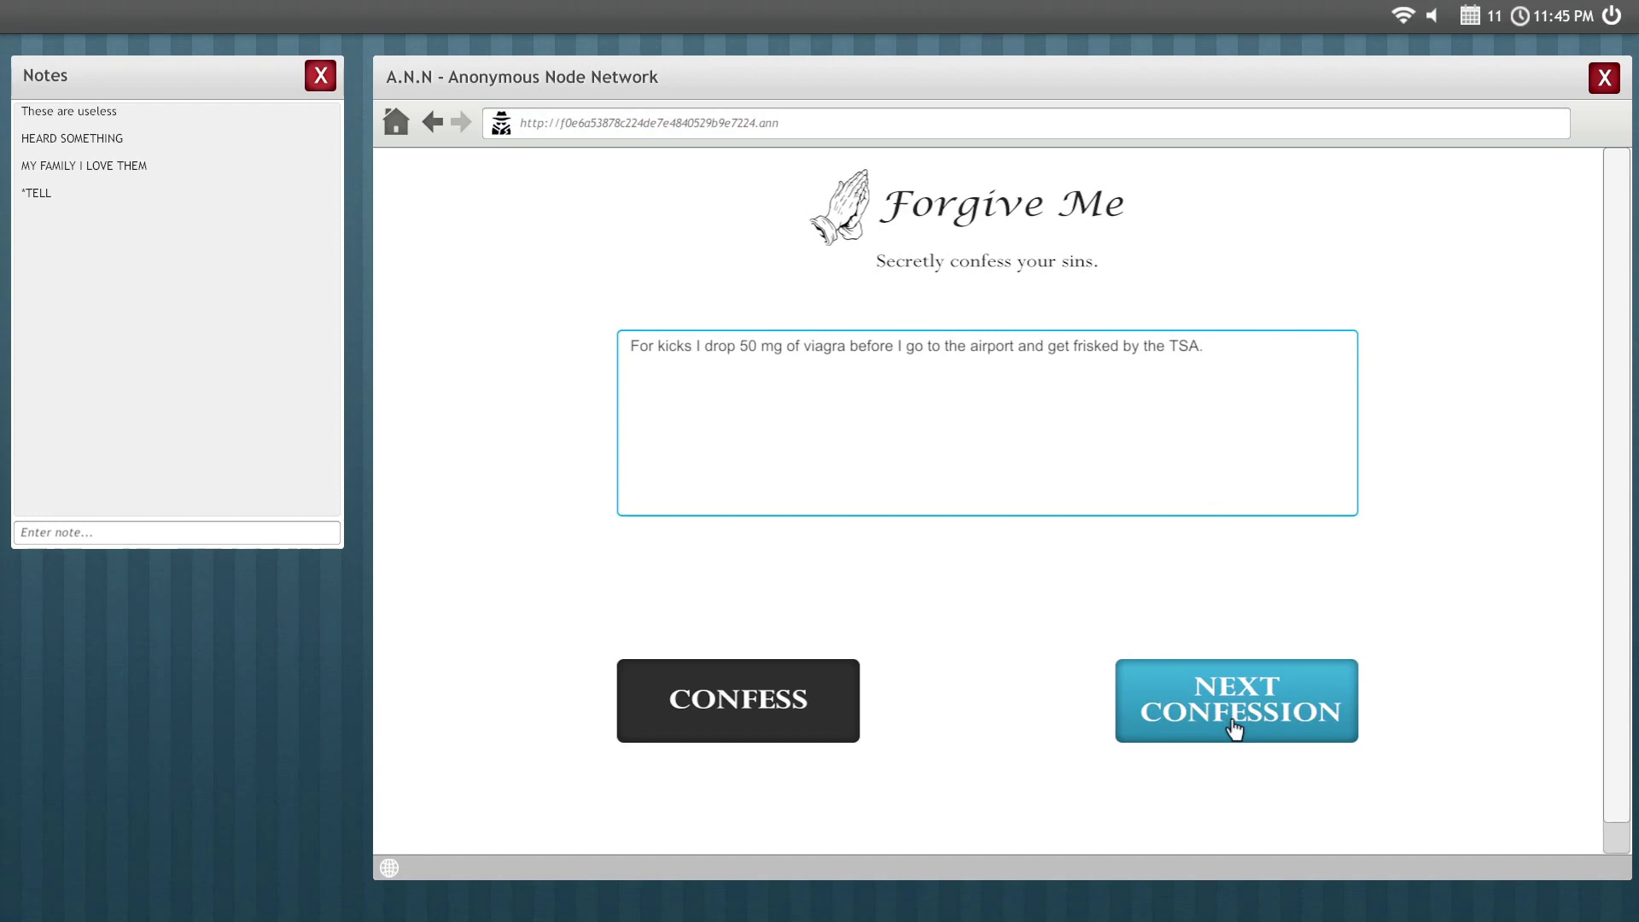
pyautogui.click(1233, 728)
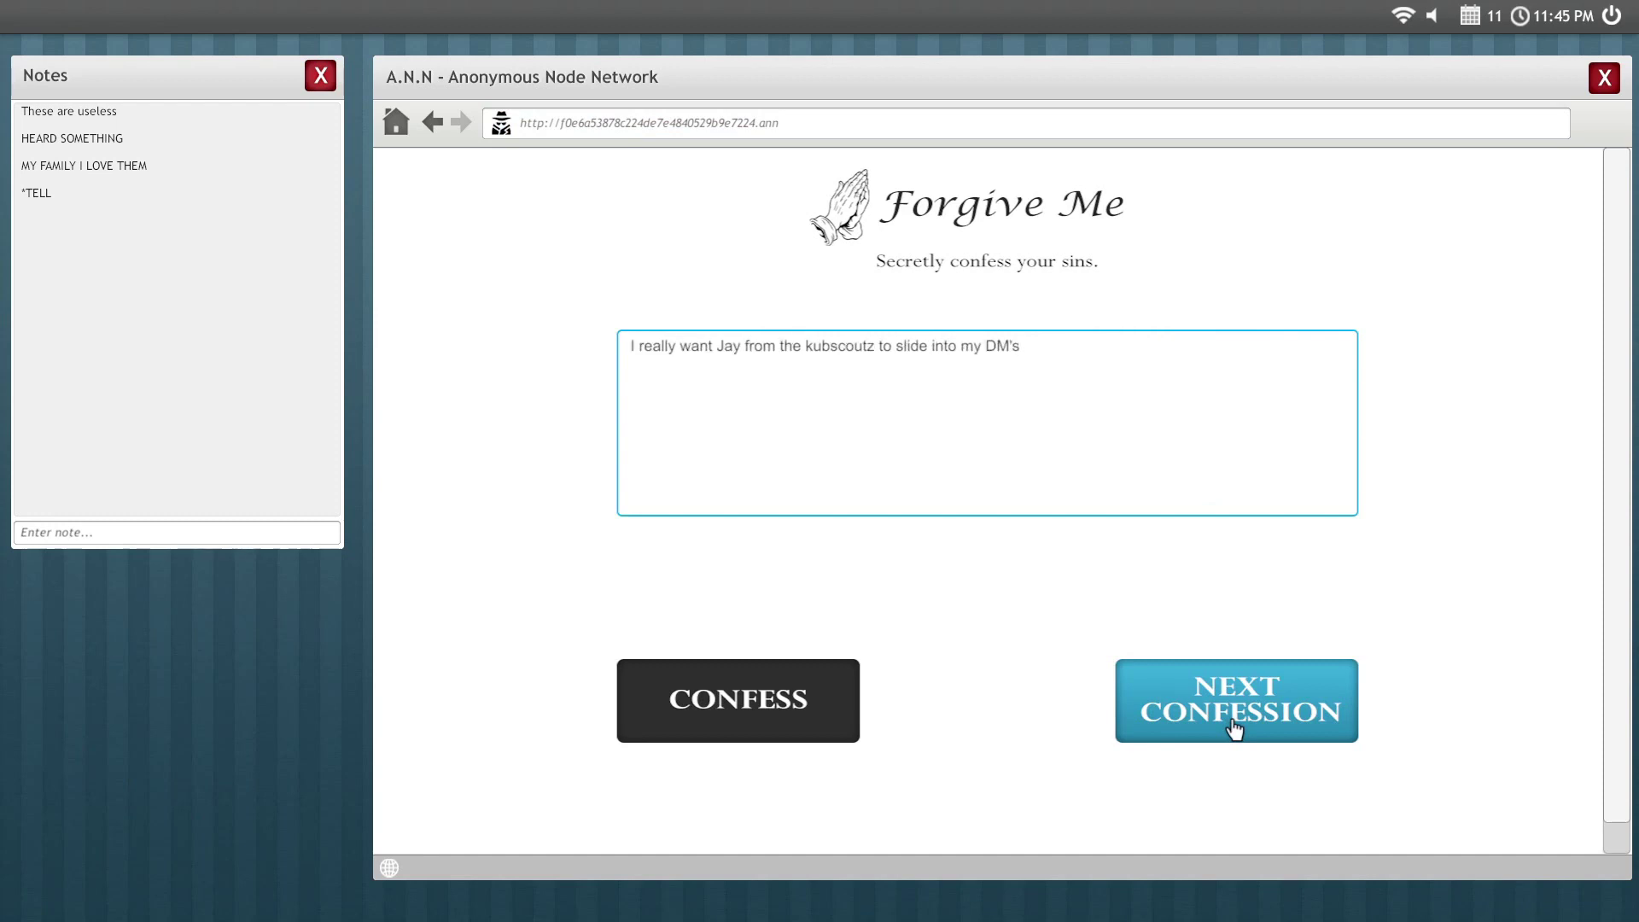
pyautogui.click(1234, 729)
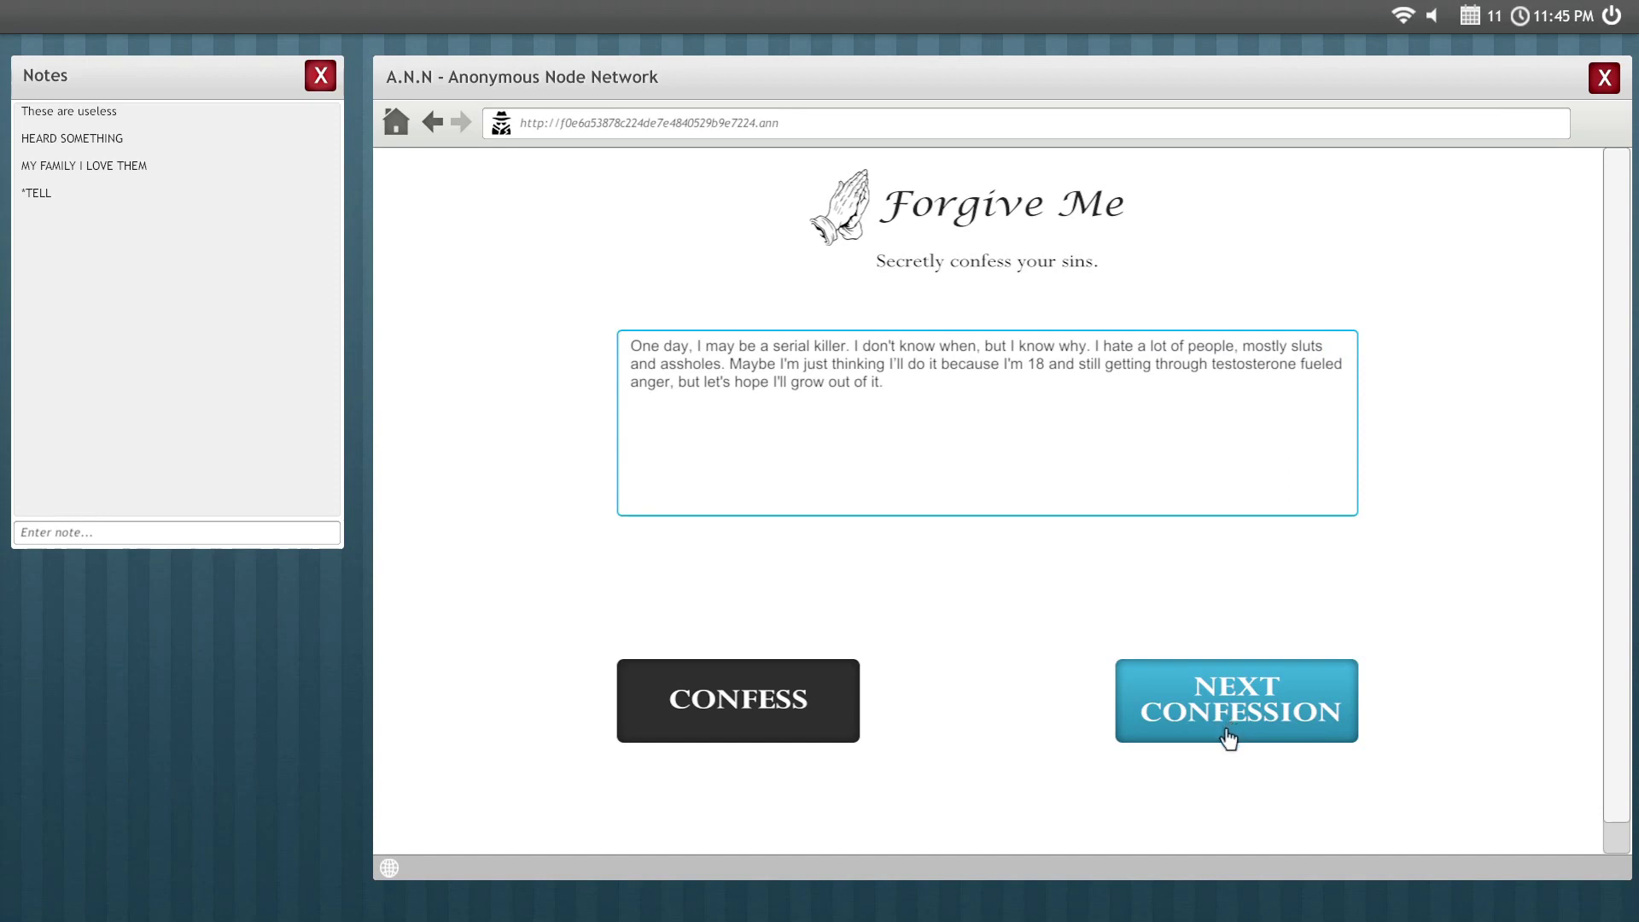
pyautogui.click(1227, 738)
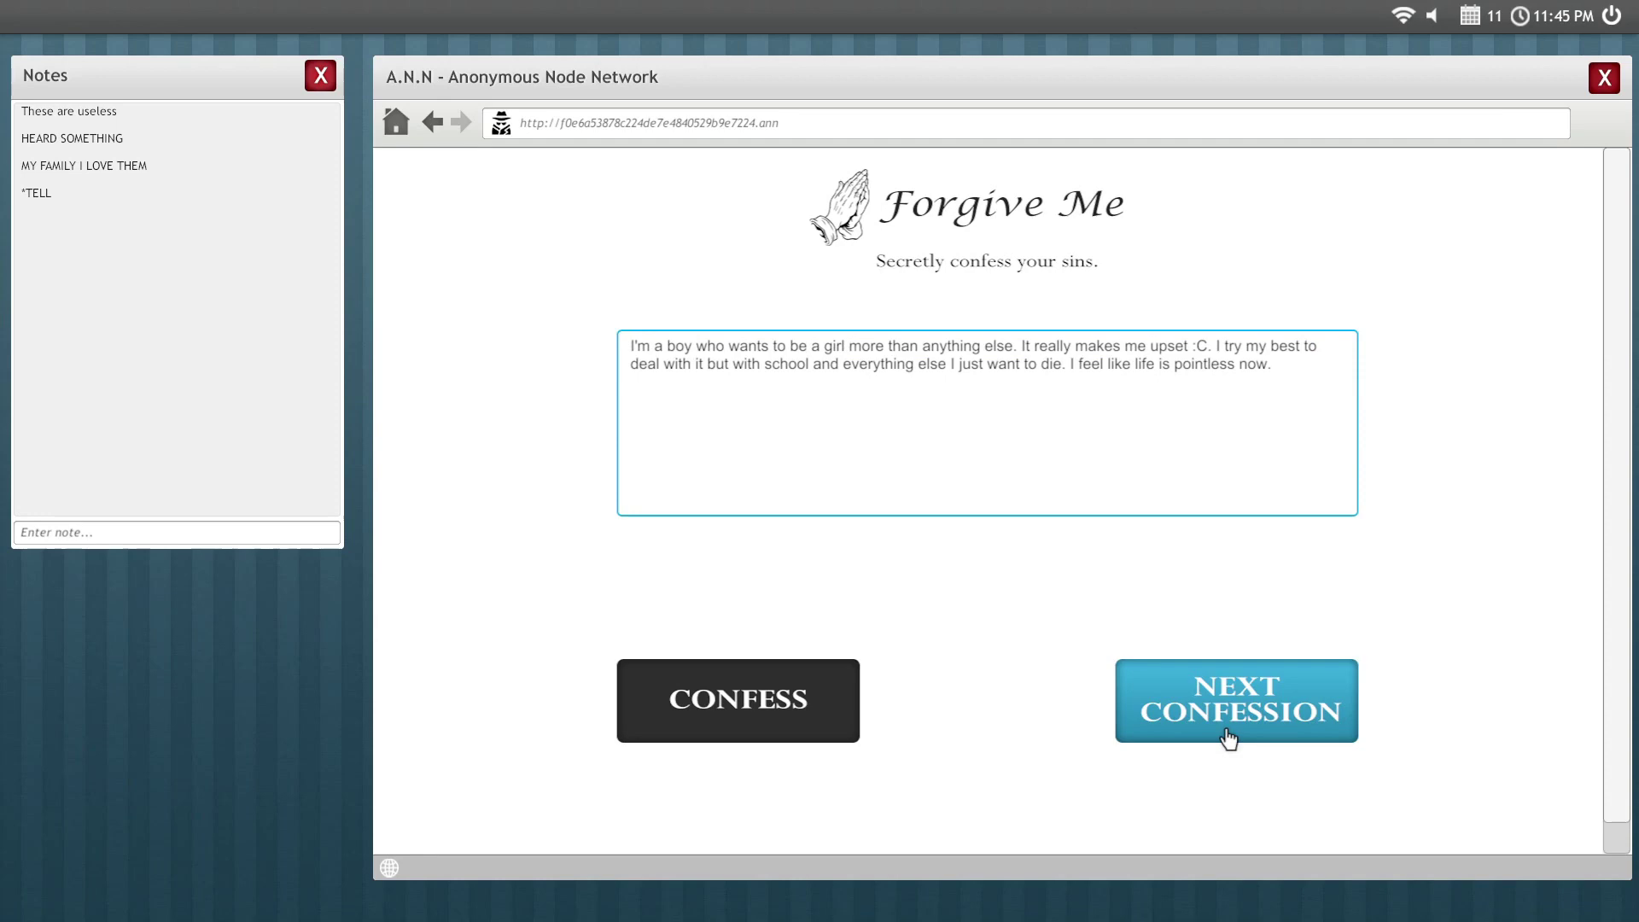
pyautogui.click(1227, 738)
pyautogui.click(1227, 739)
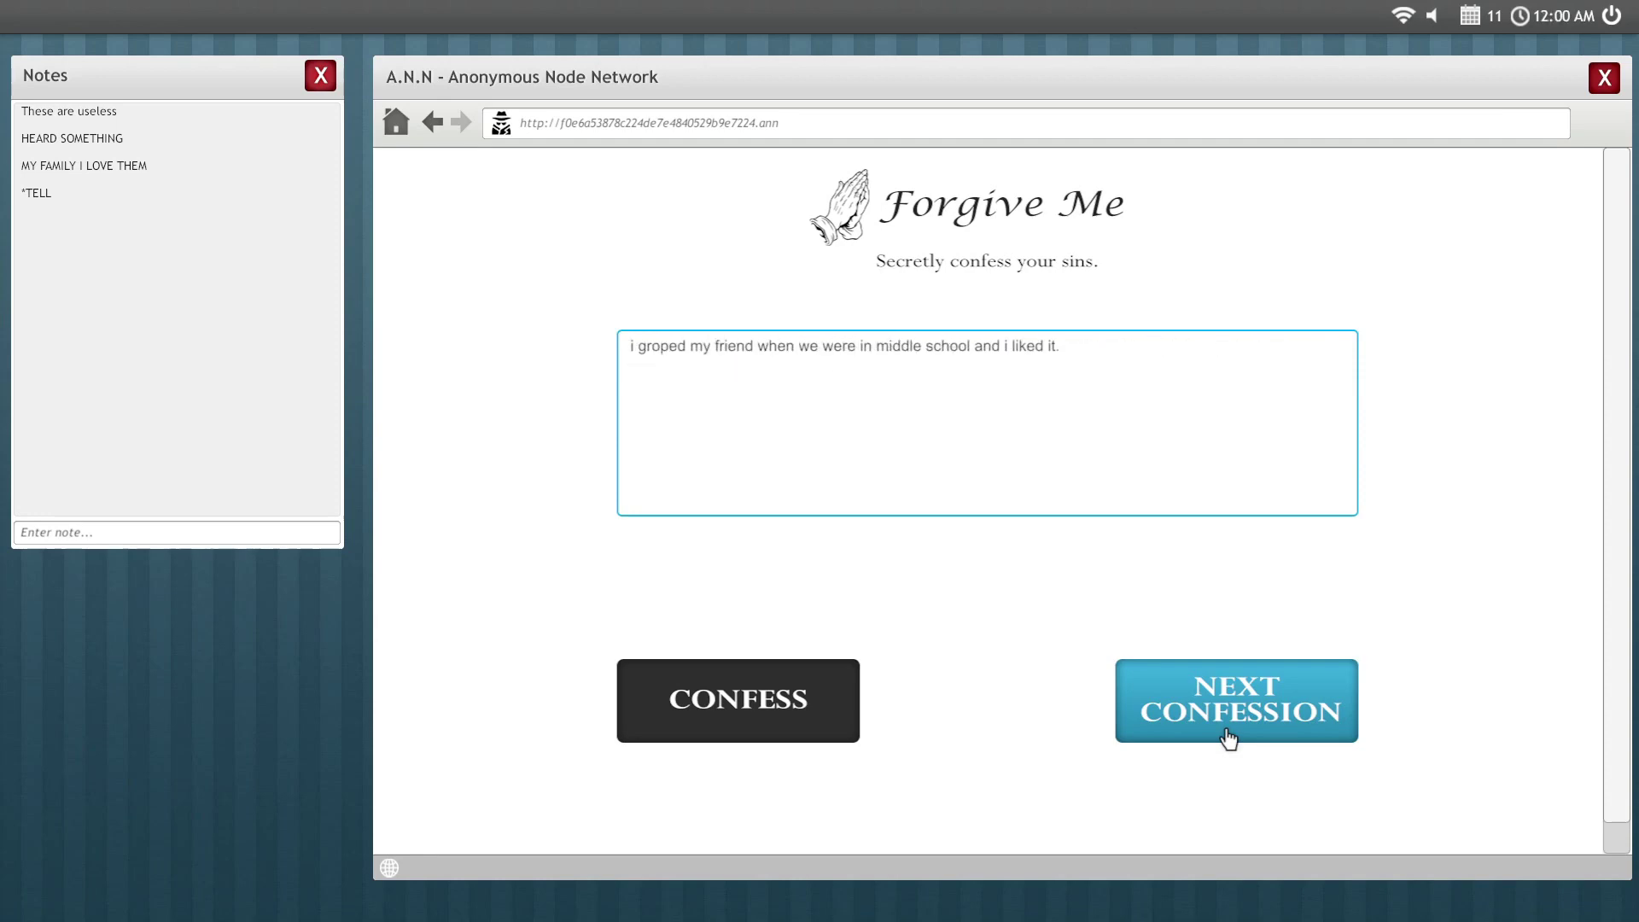
pyautogui.click(1261, 693)
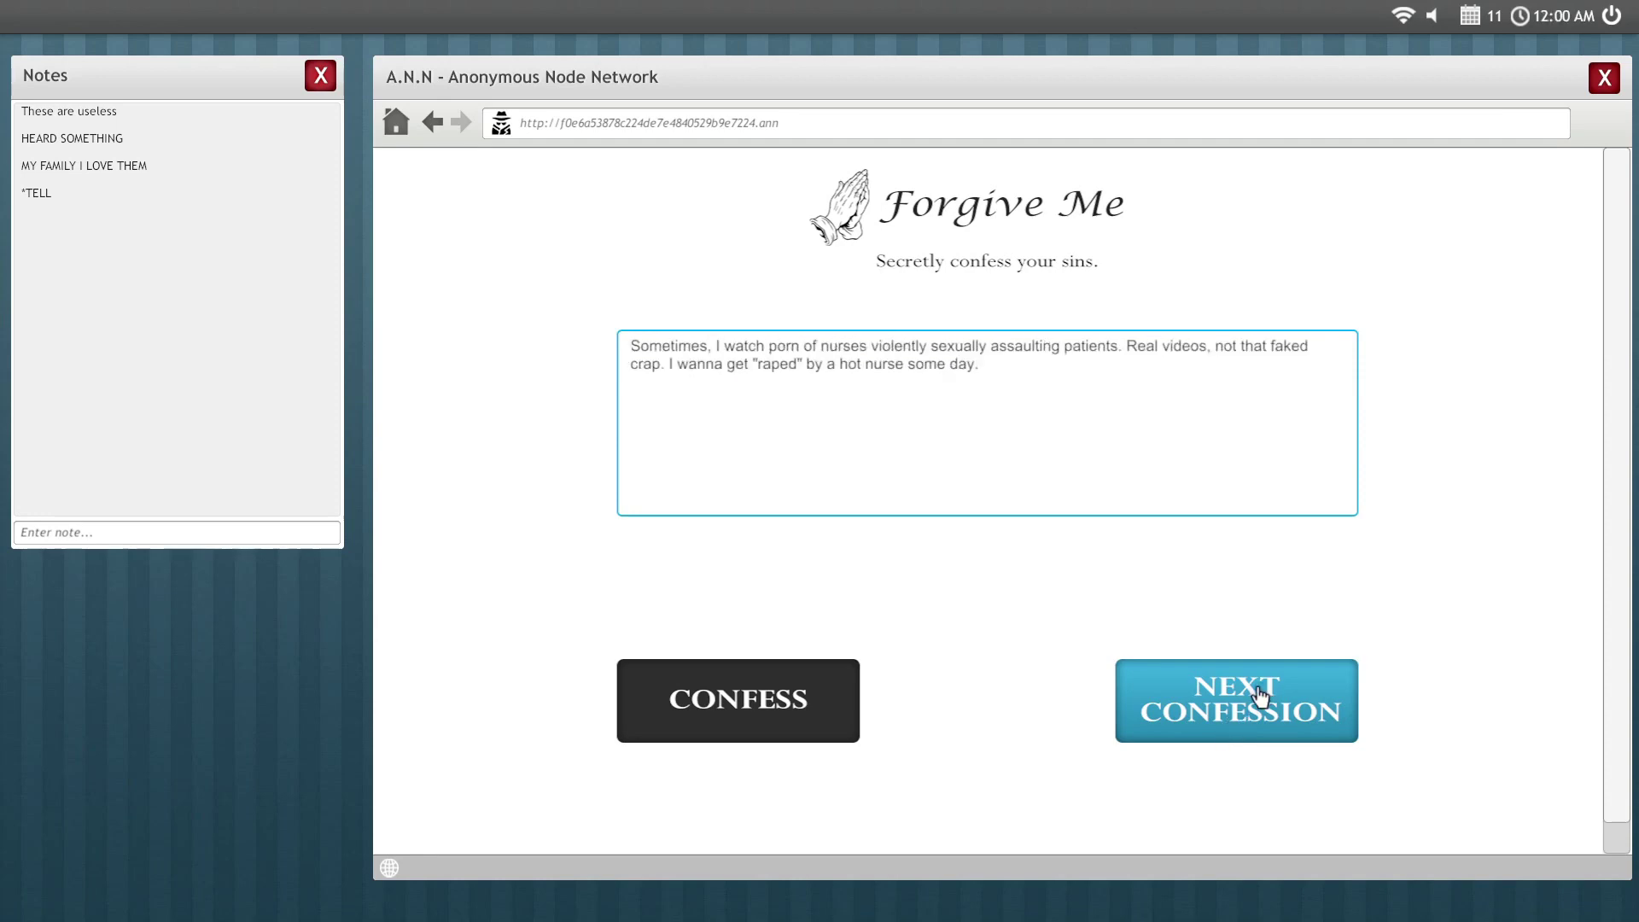
pyautogui.click(1259, 703)
pyautogui.click(1257, 705)
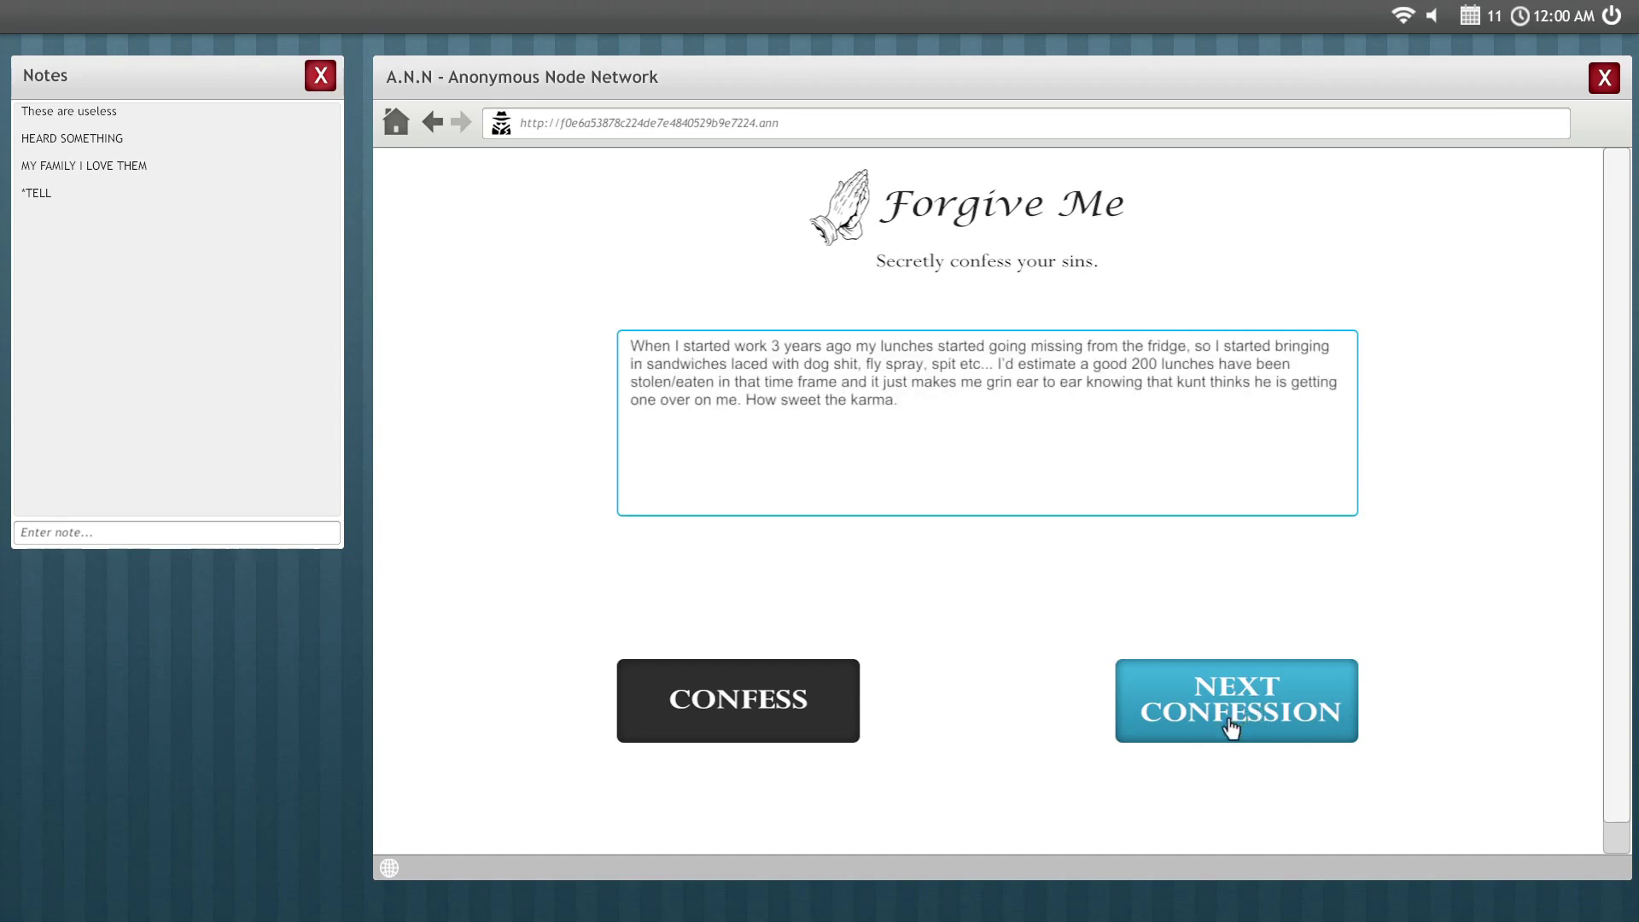
pyautogui.click(1227, 729)
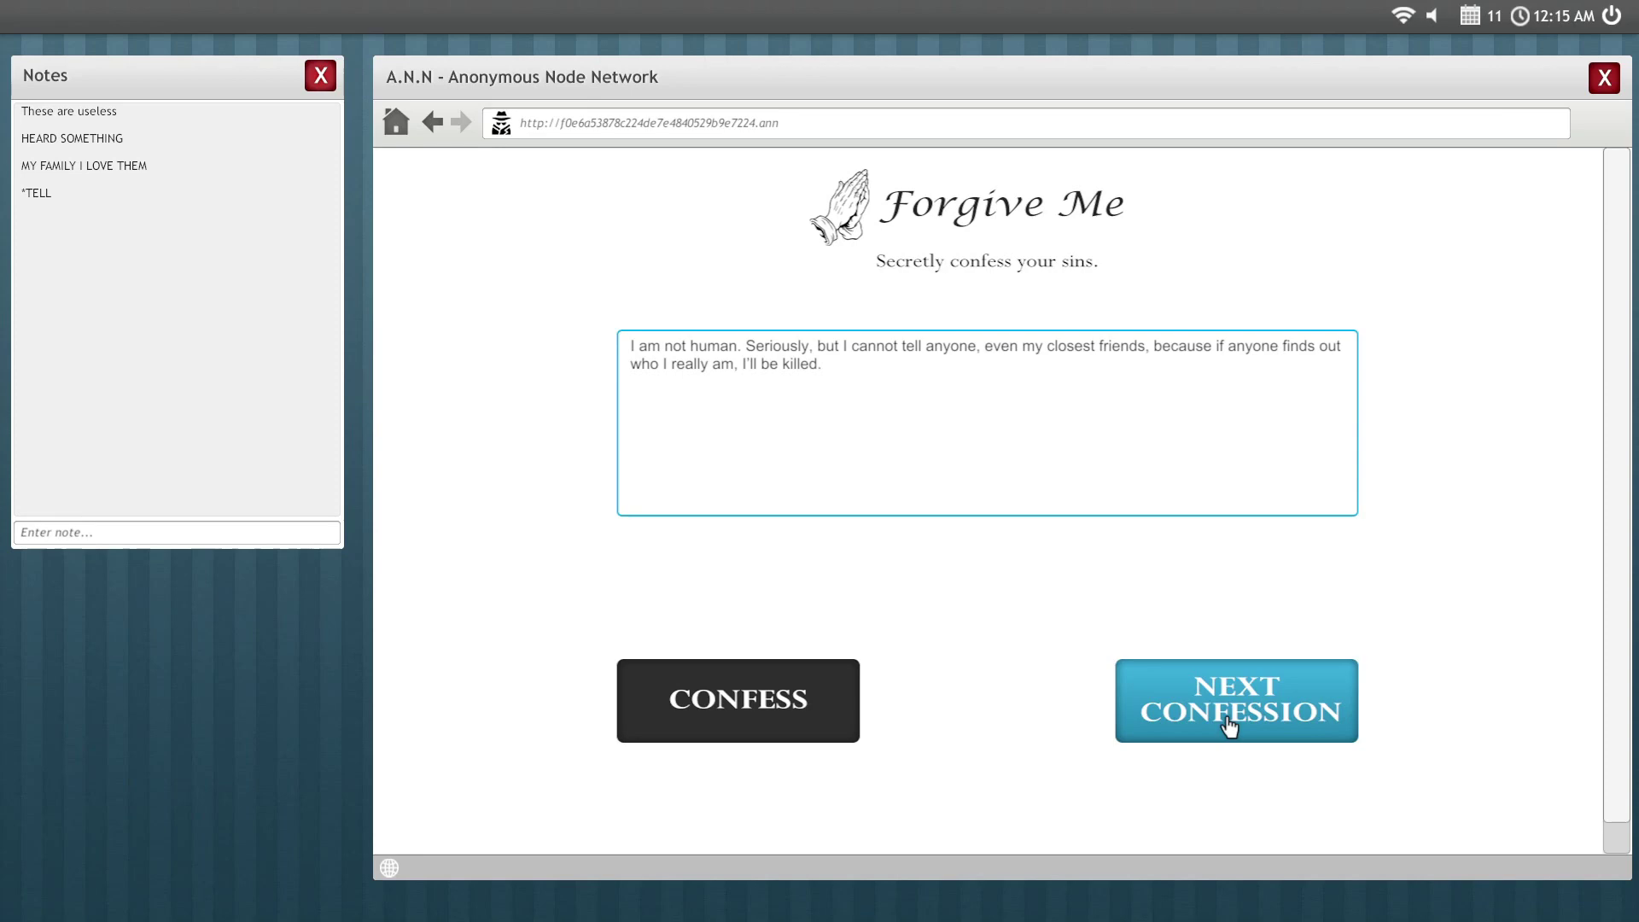
pyautogui.click(1228, 726)
pyautogui.click(1230, 707)
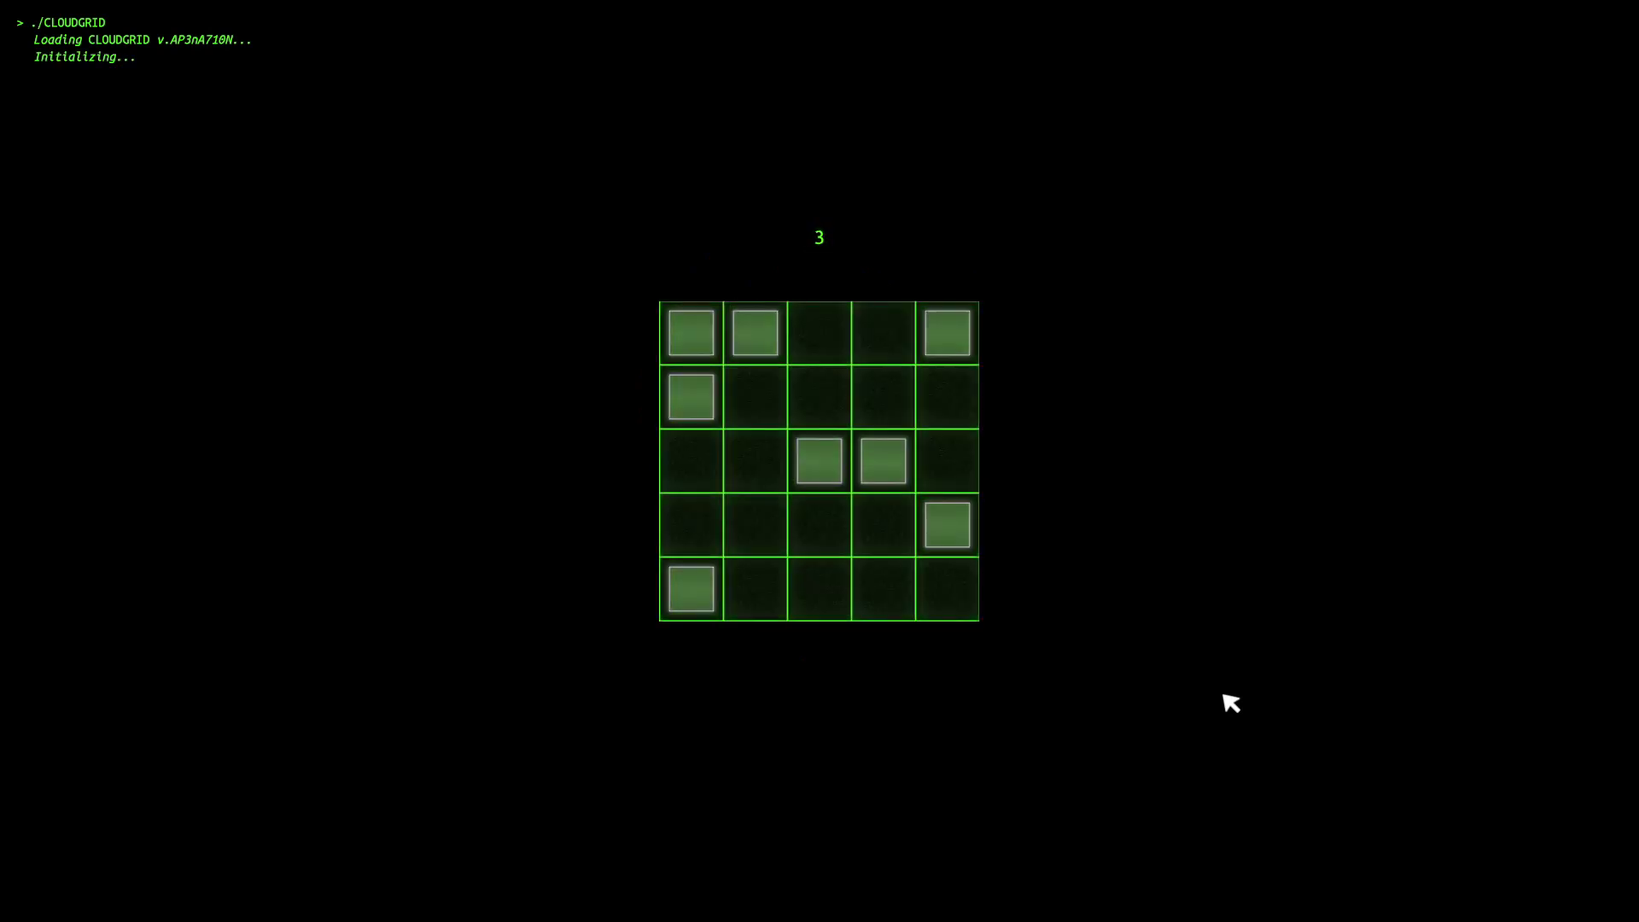
# - Click the two lit squares in the CLOUDGRID grid
pyautogui.click(695, 347)
pyautogui.click(775, 576)
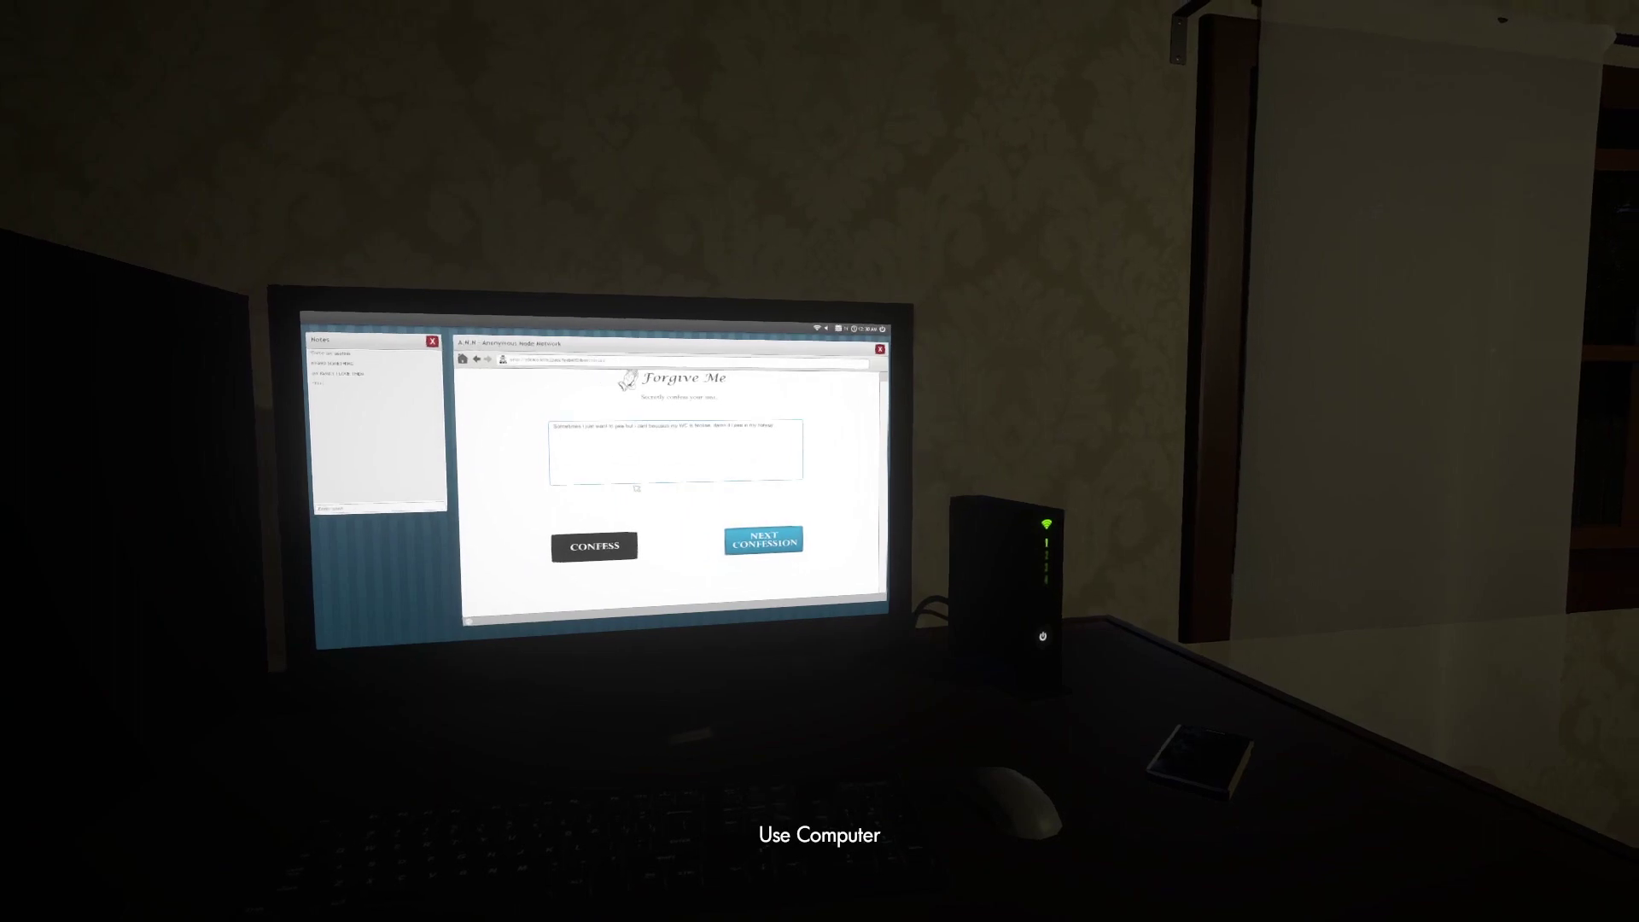
pyautogui.press('w')
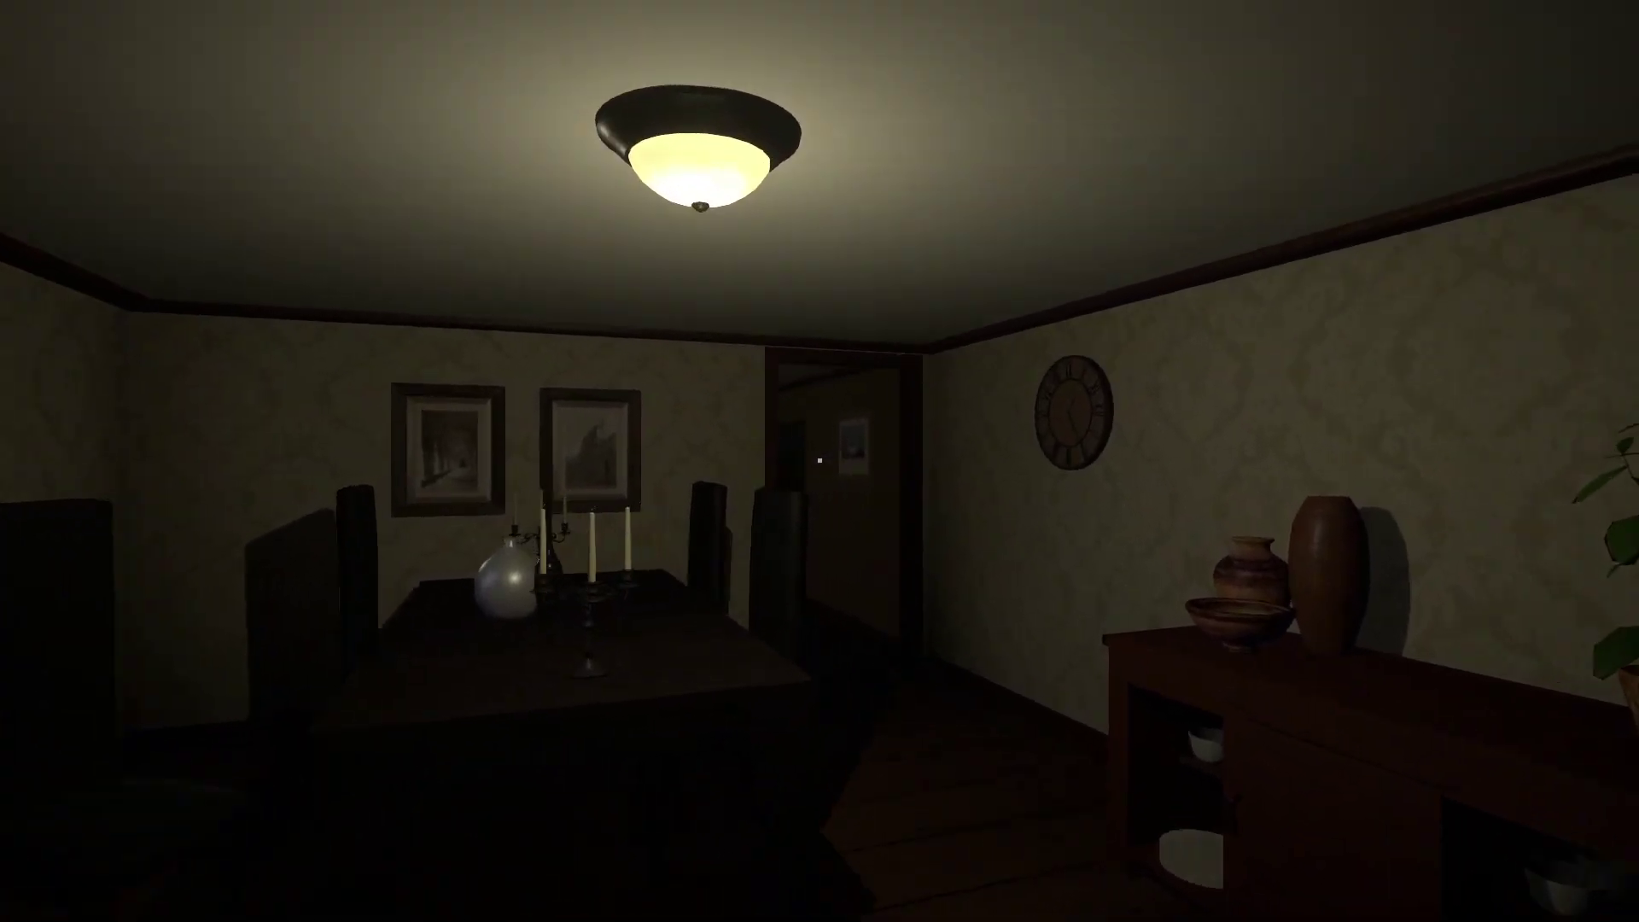
pyautogui.press('w')
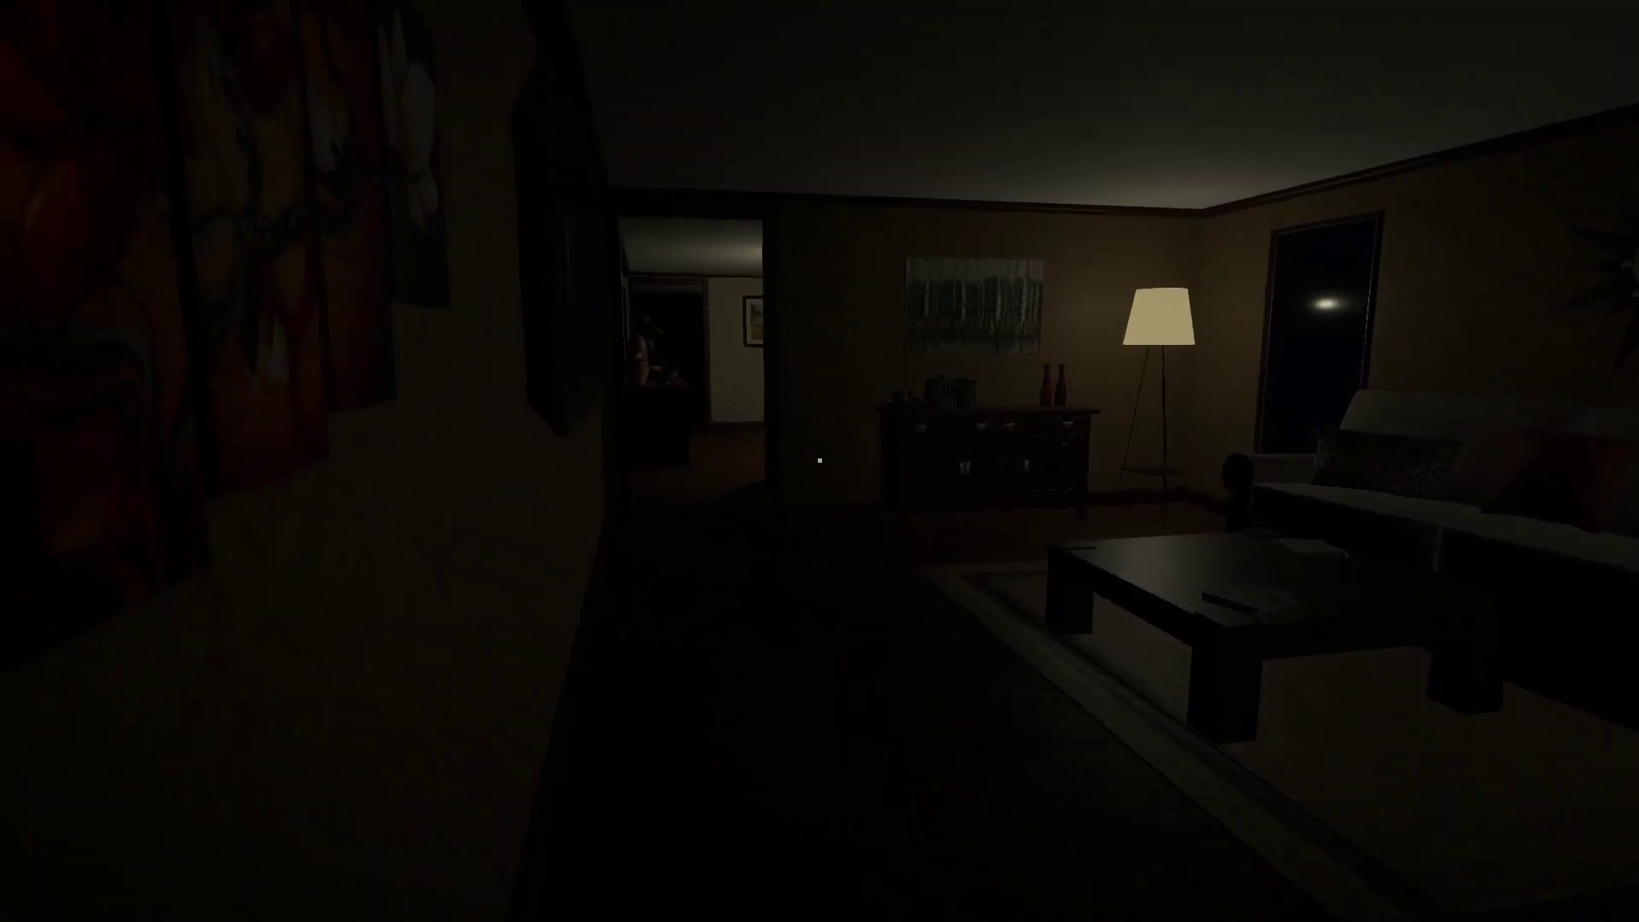
pyautogui.press('w')
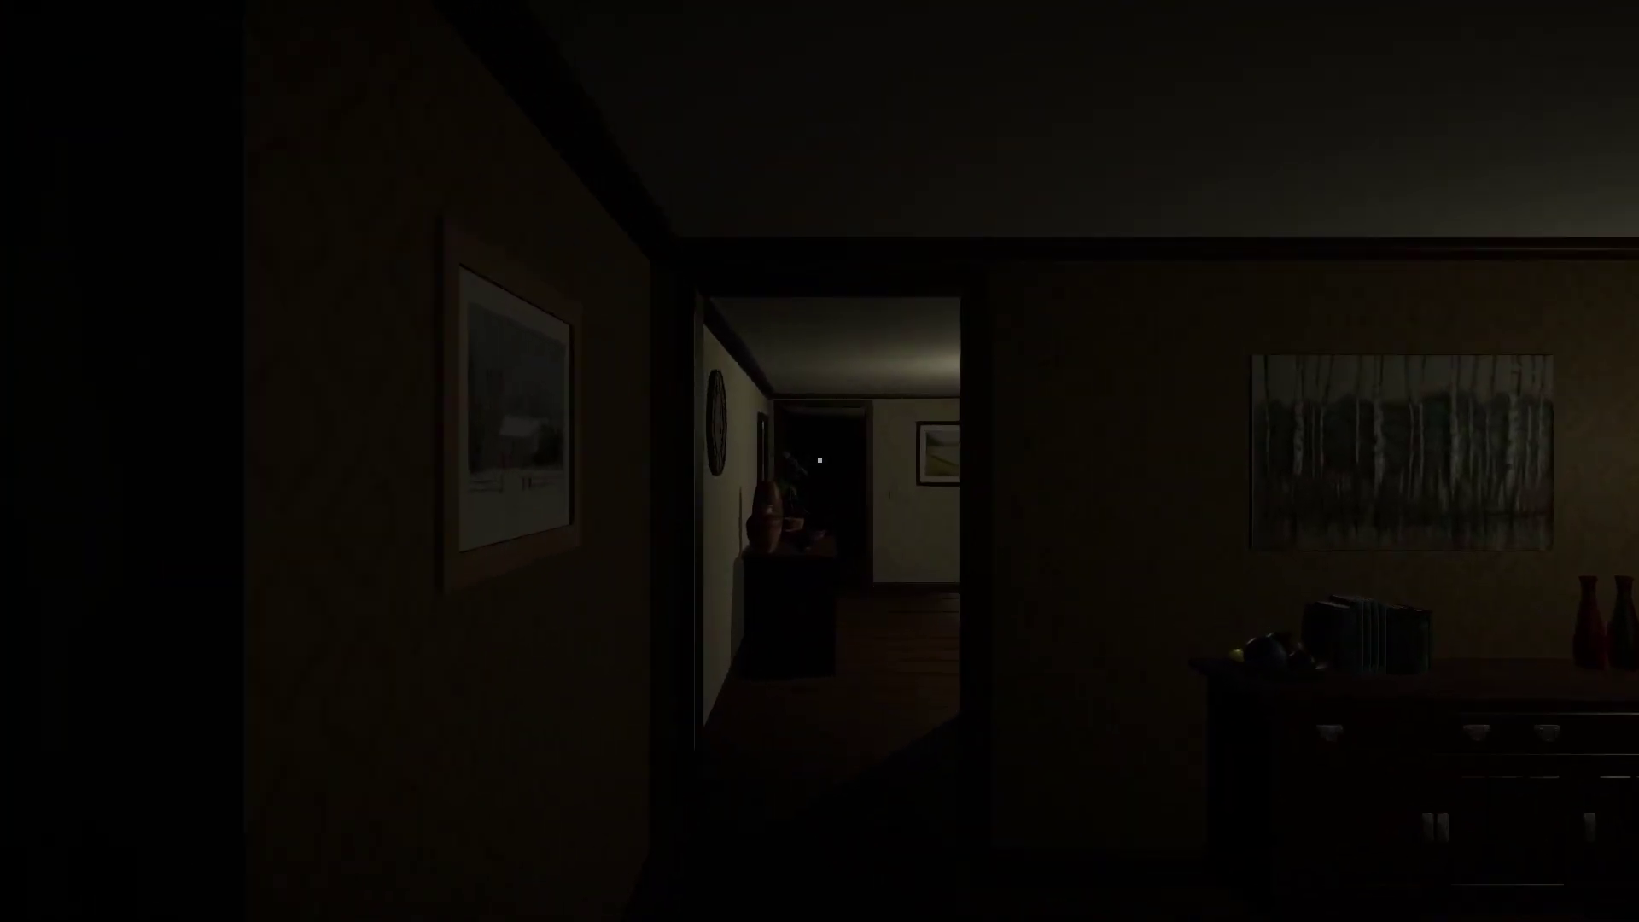
pyautogui.press('w')
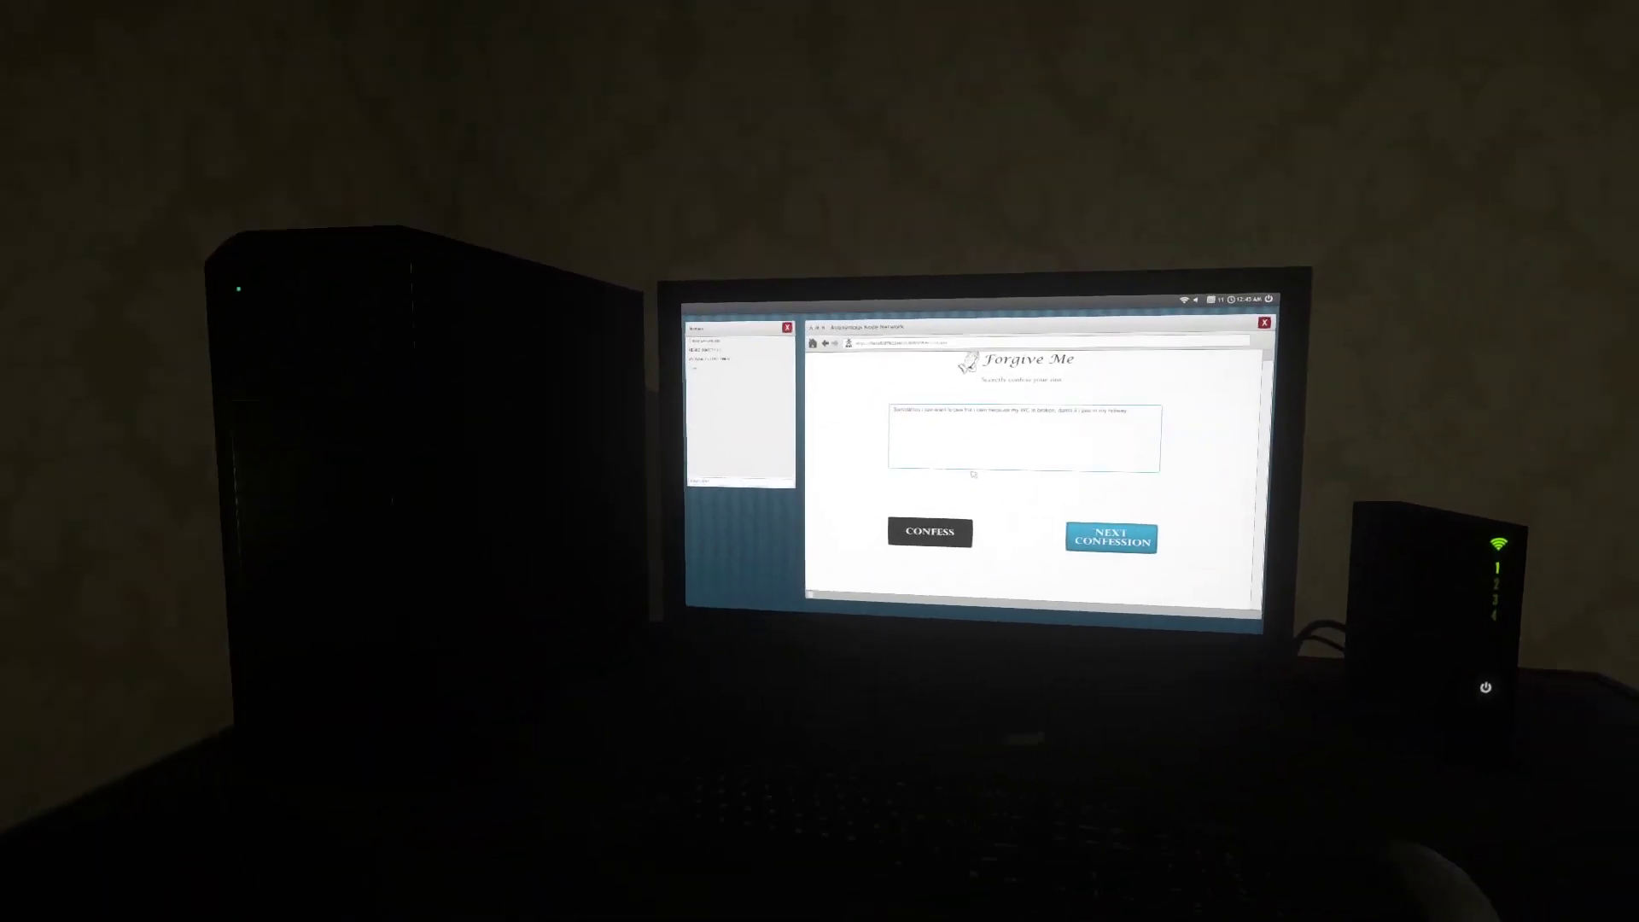
# - Use the computer with E, read another confession, open Confess, then go back
pyautogui.press('e')
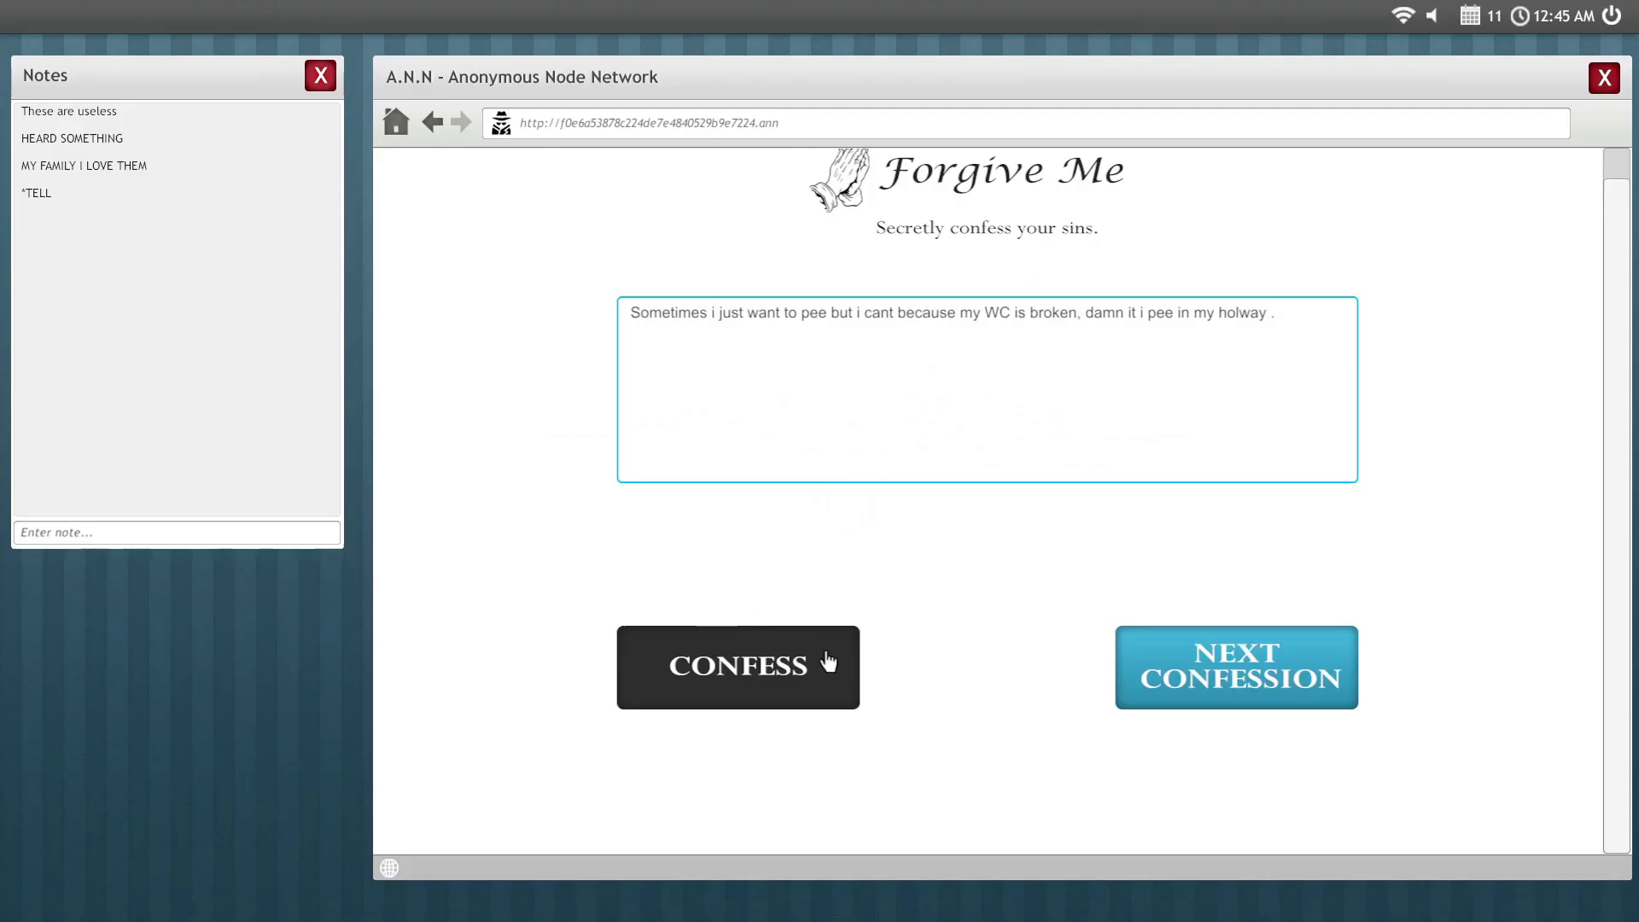
pyautogui.click(1193, 696)
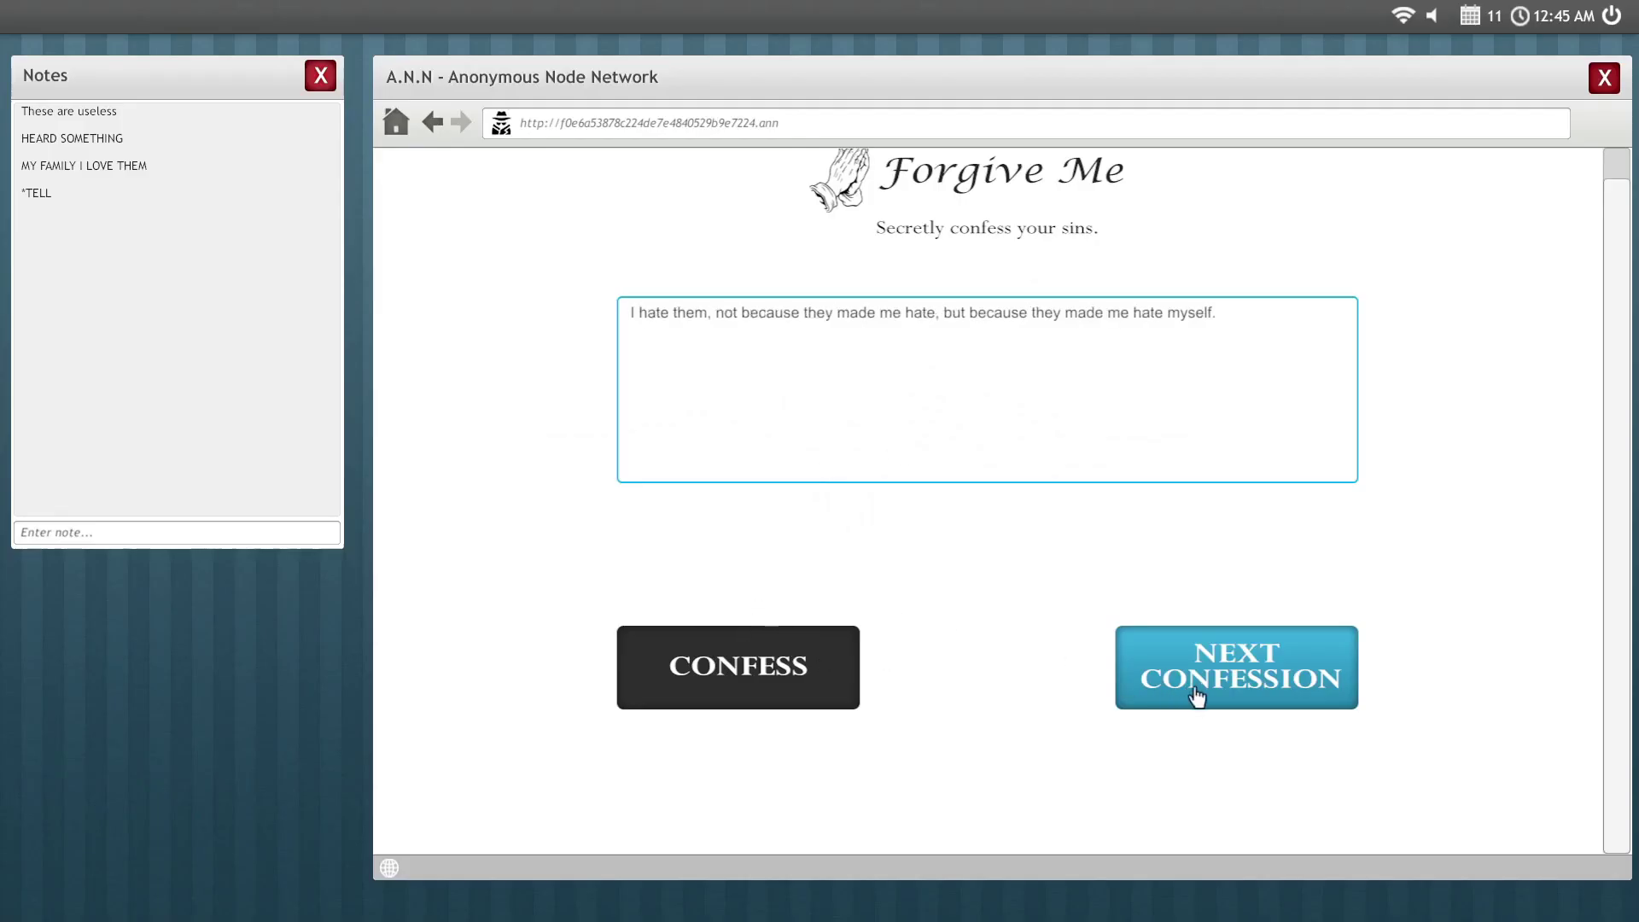
pyautogui.click(769, 668)
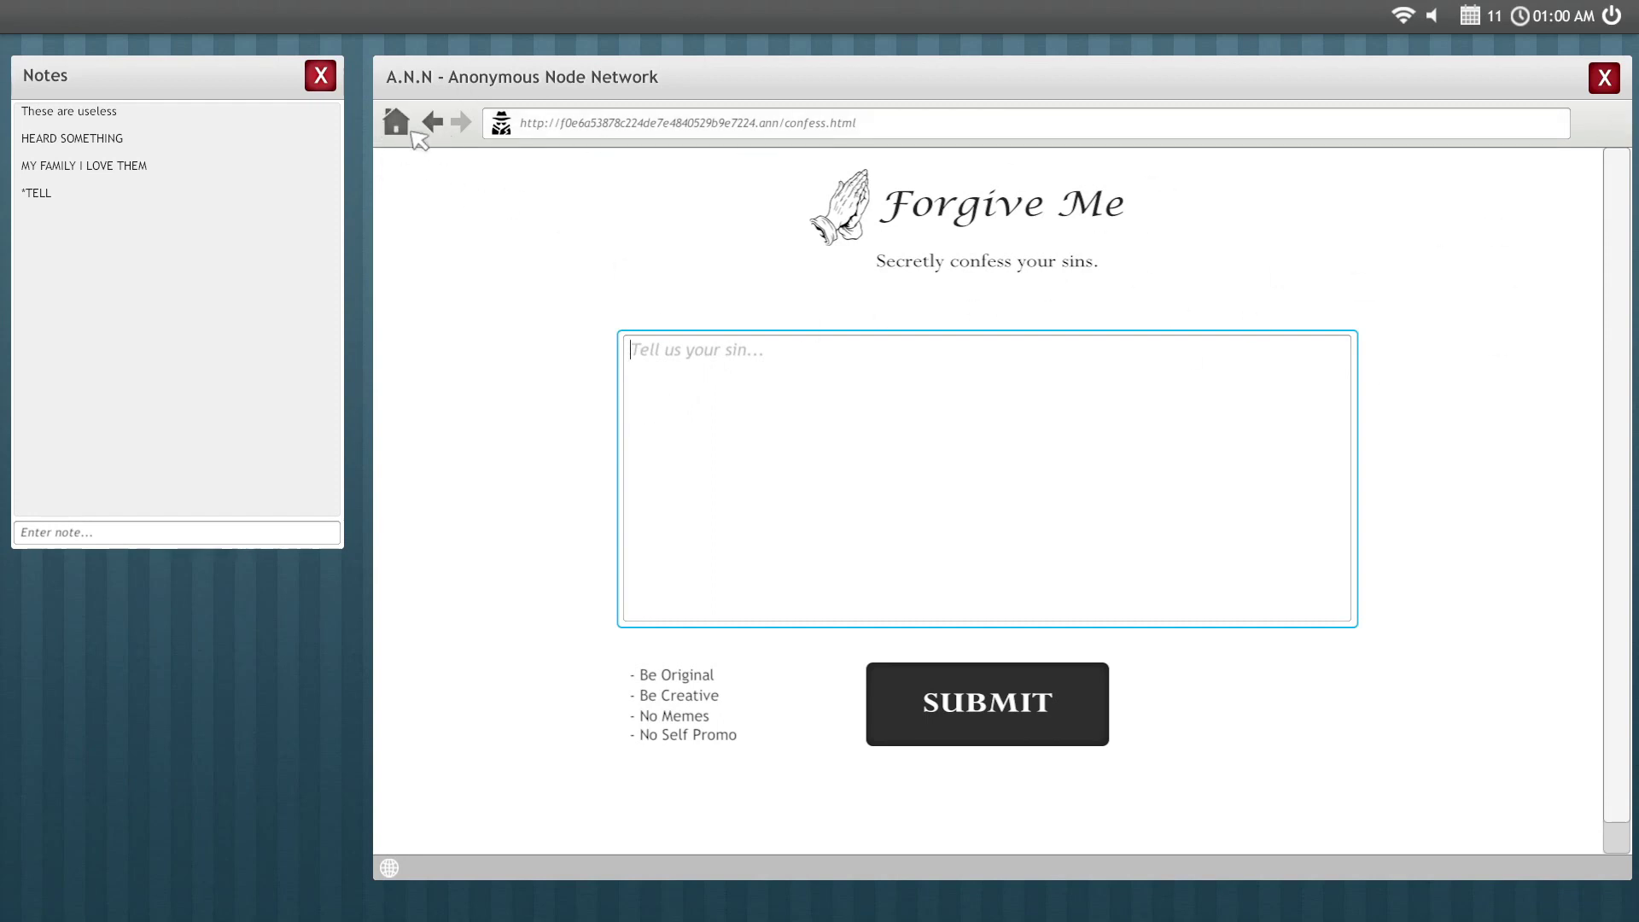
pyautogui.click(407, 128)
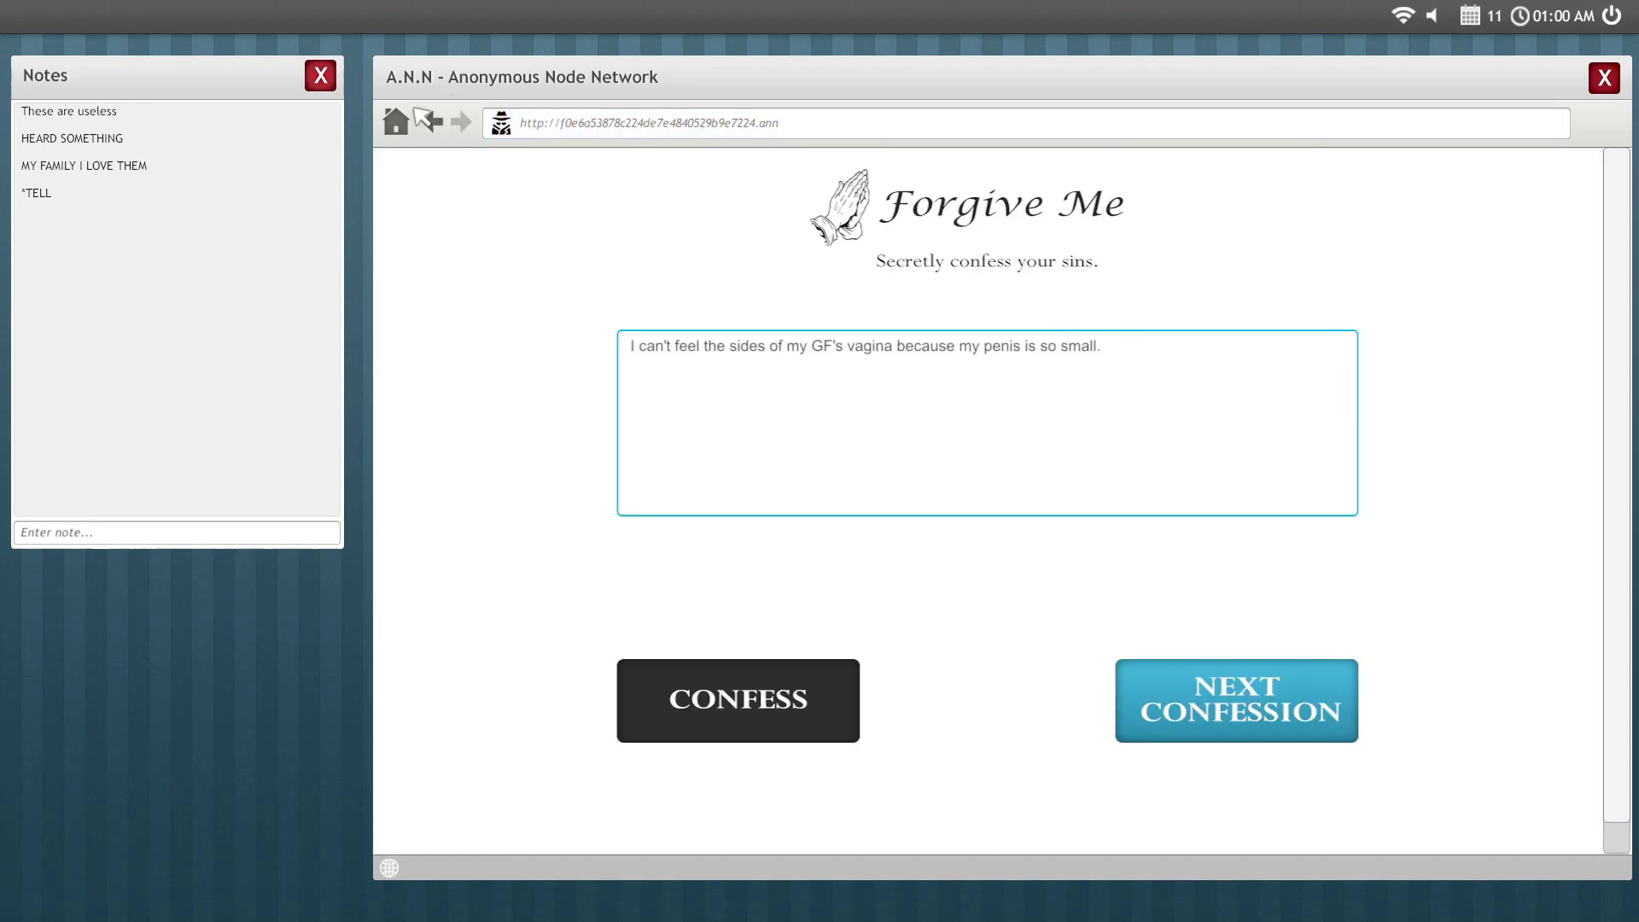
# - Open Forsaken Gifts from the Deep Wiki II list, stepping away briefly
pyautogui.click(431, 126)
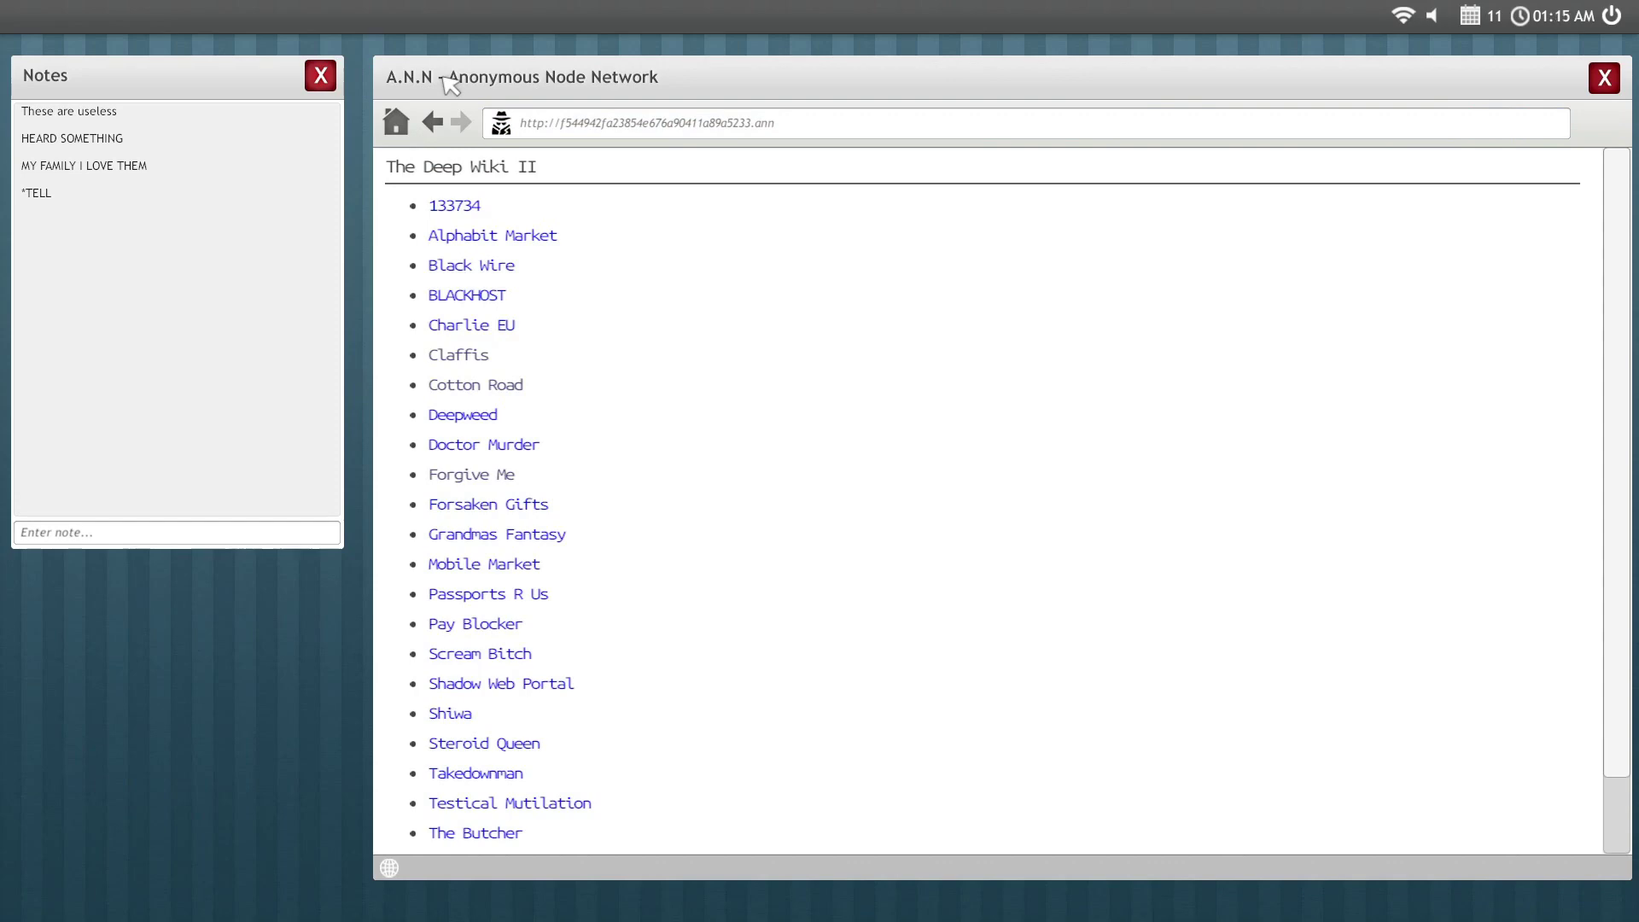
pyautogui.click(538, 506)
pyautogui.rightClick(540, 509)
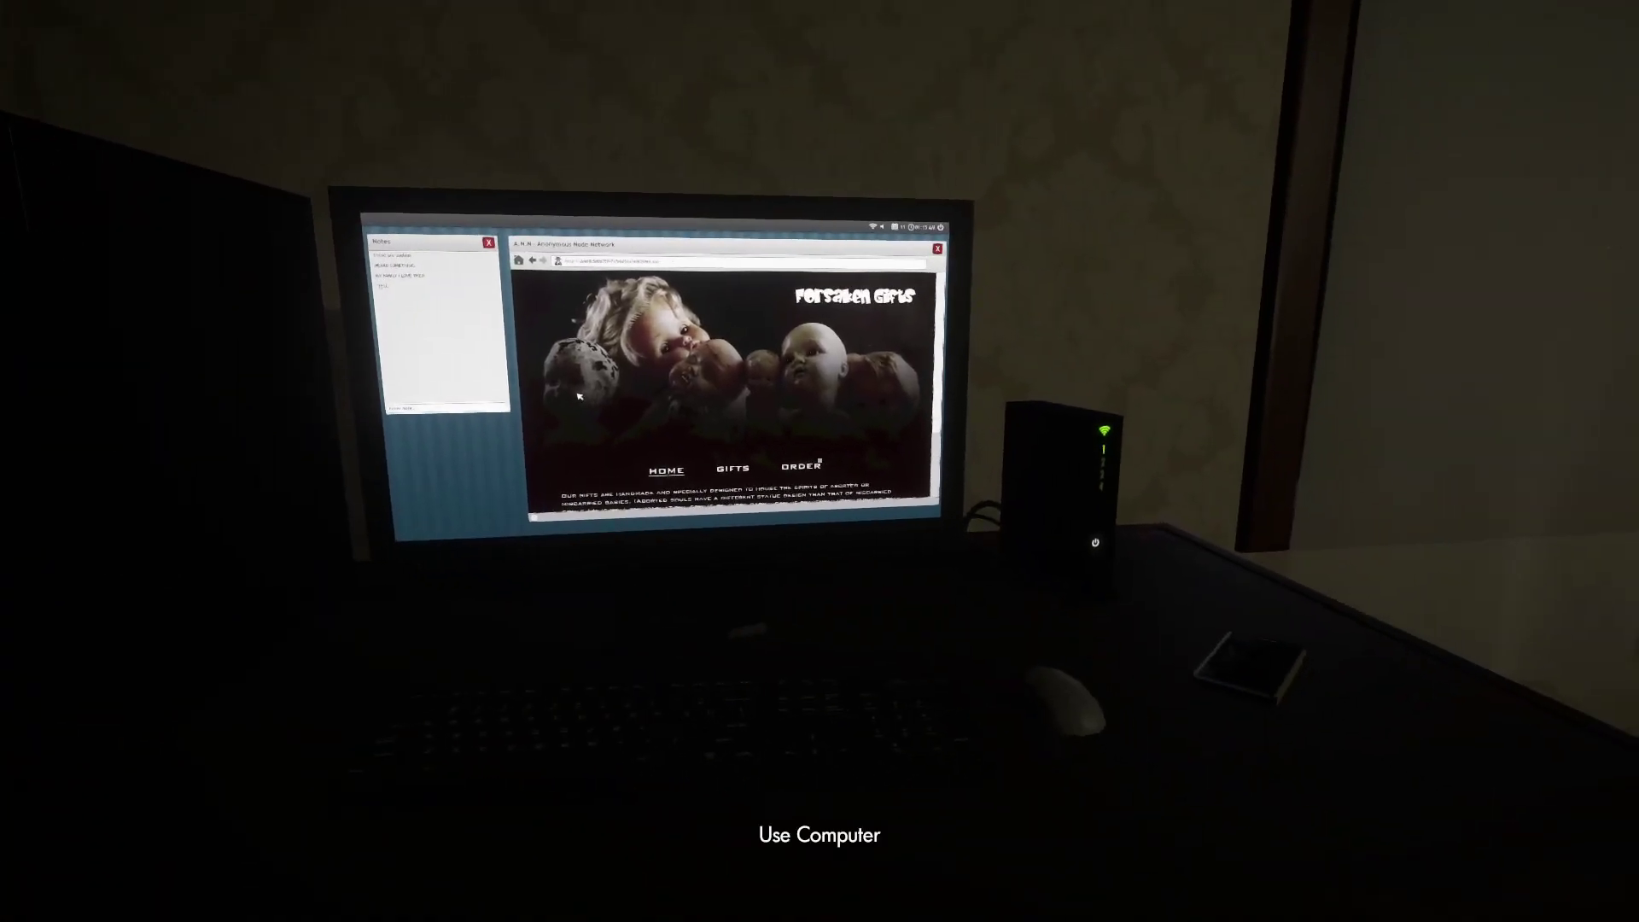
pyautogui.click(820, 461)
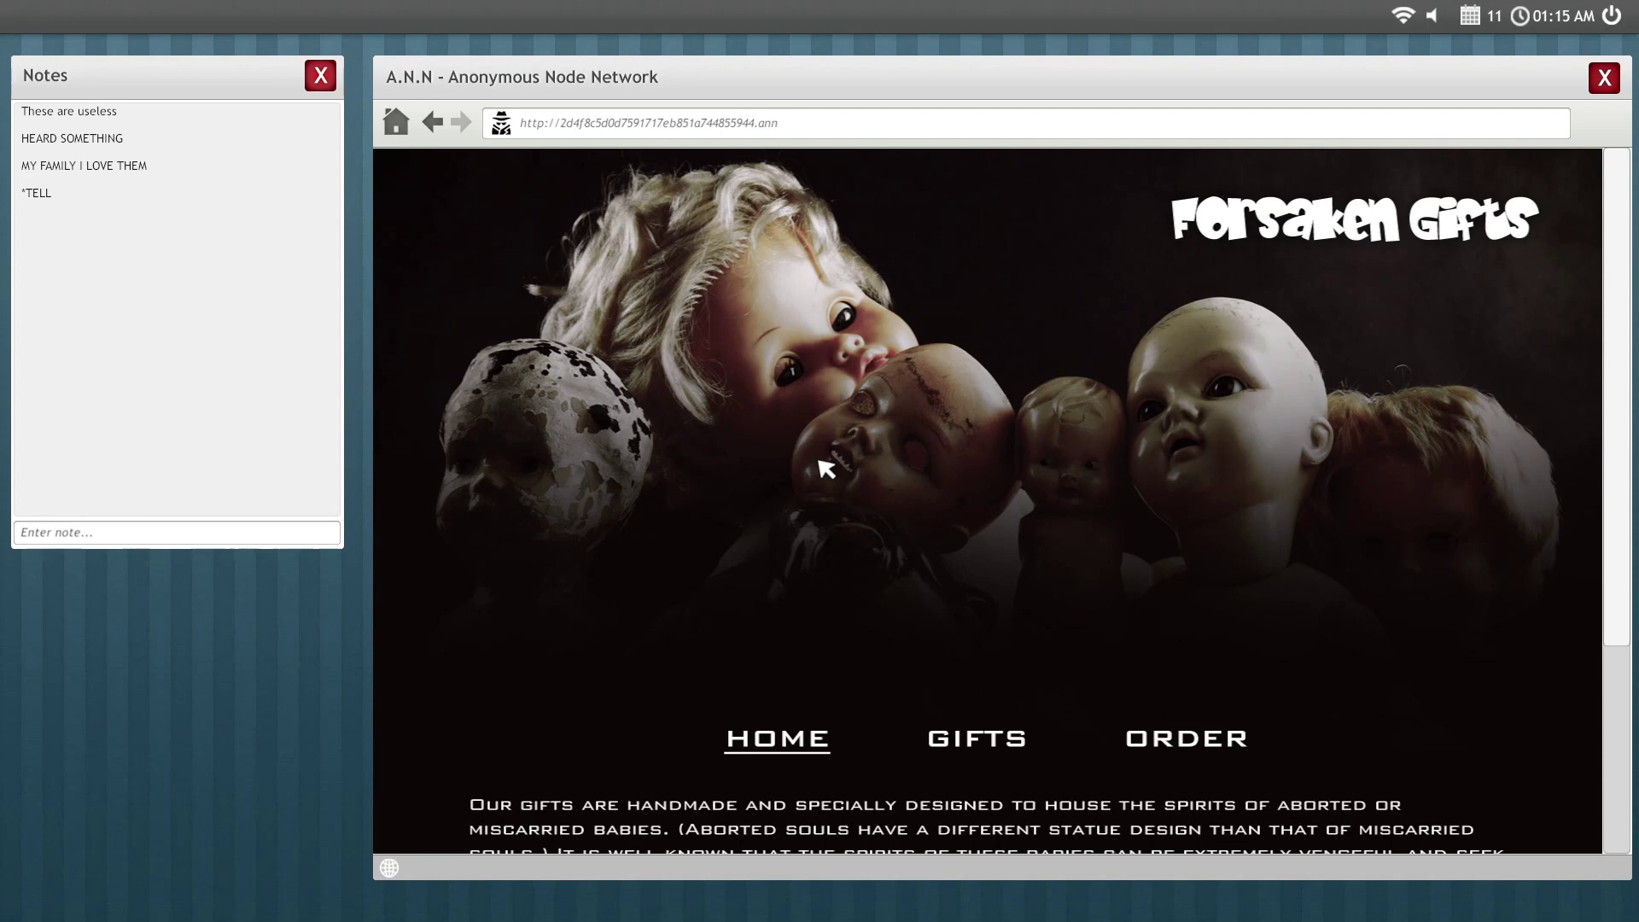
# - View the Forsaken Gifts GIFTS page, then ORDER, then GIFTS again
pyautogui.click(997, 749)
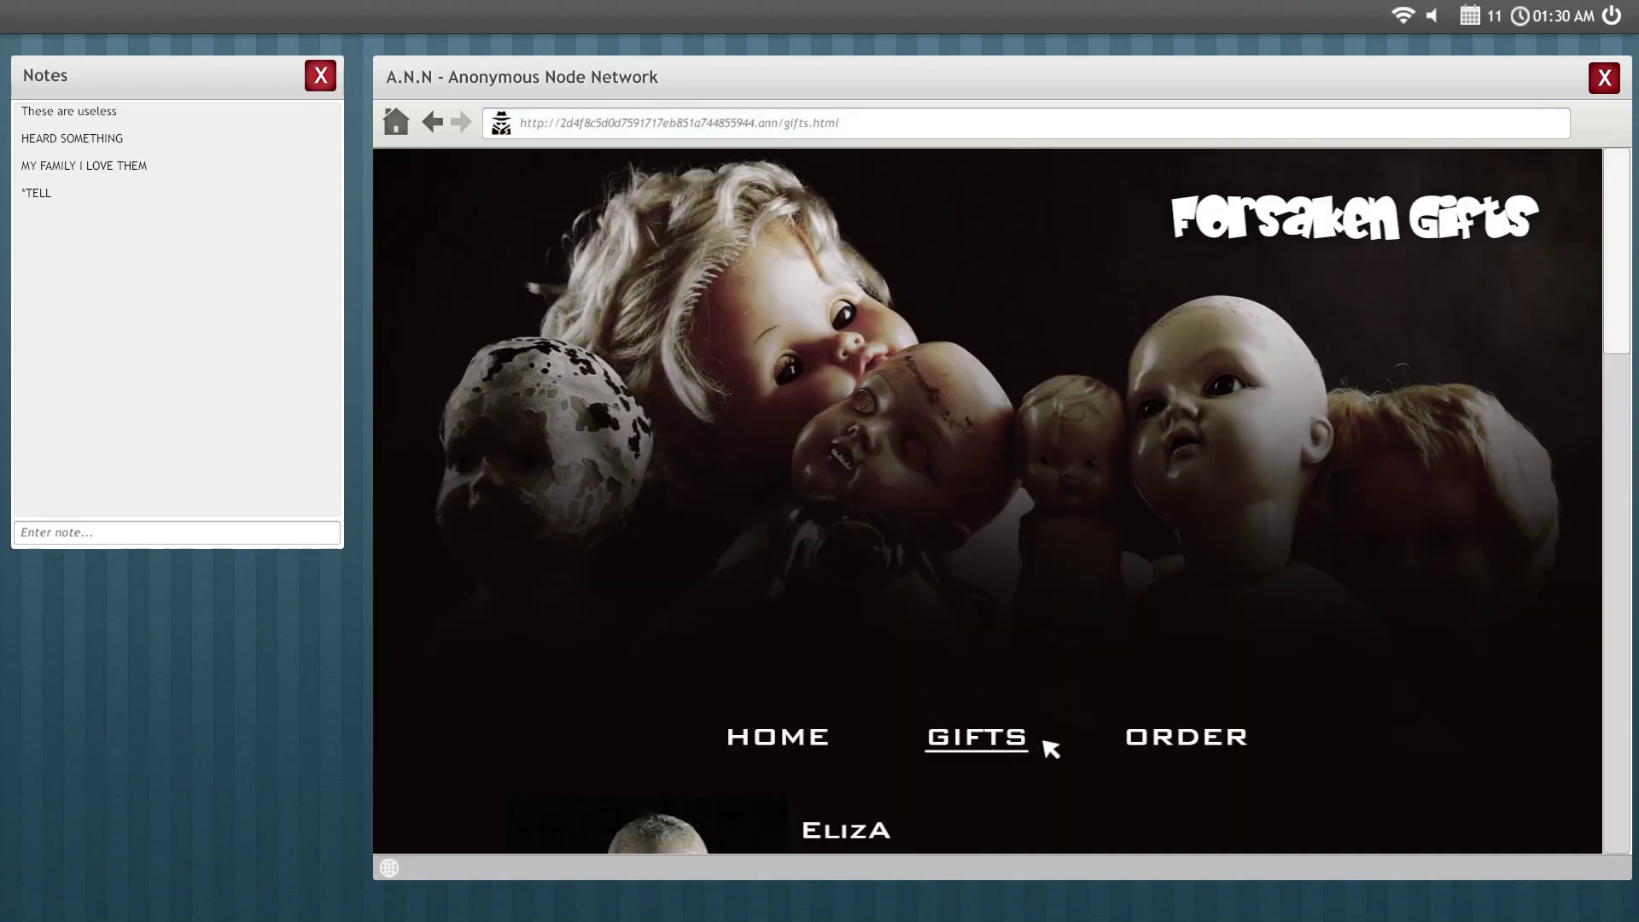
pyautogui.click(1130, 741)
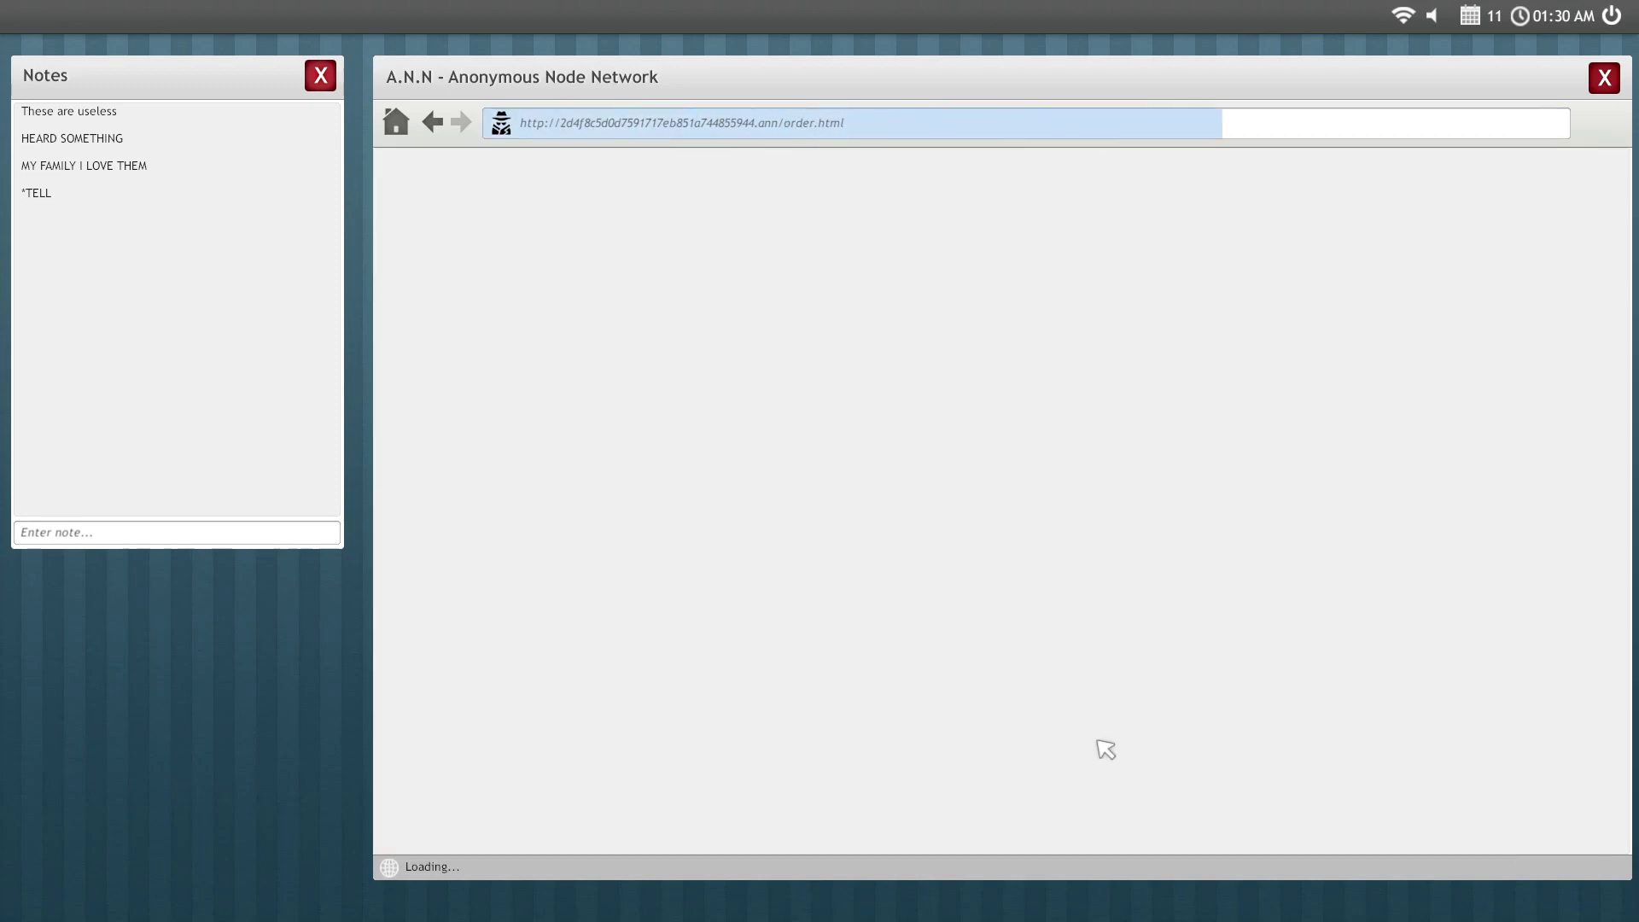
pyautogui.scroll(-1, 1163, 768)
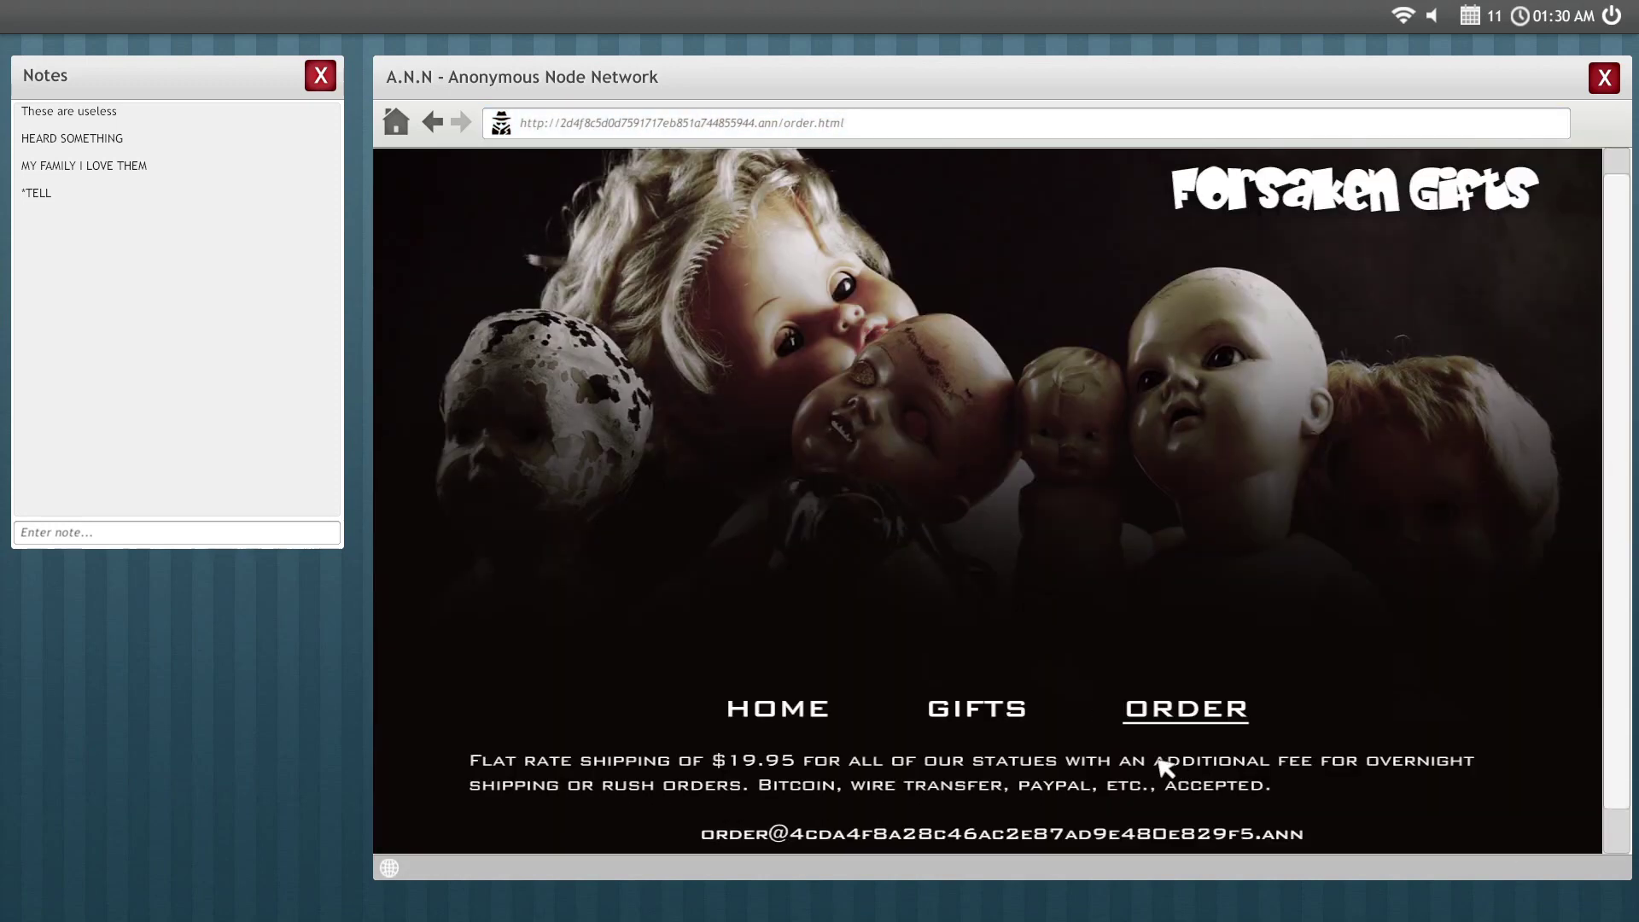
pyautogui.click(971, 683)
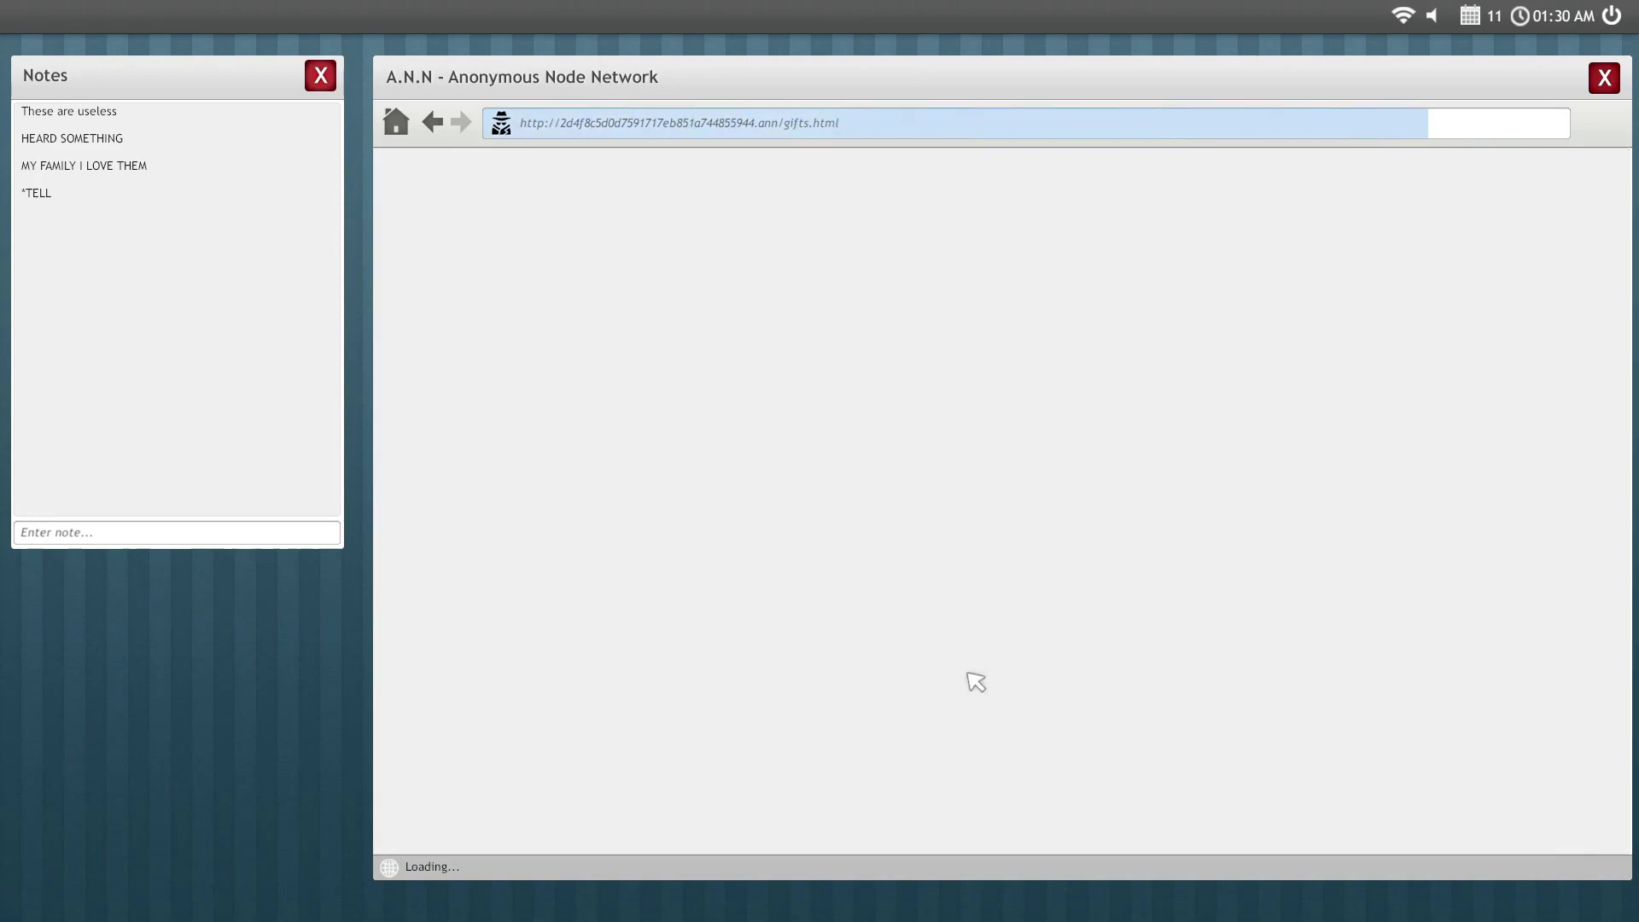
pyautogui.scroll(-3, 1159, 368)
pyautogui.scroll(-2, 1160, 368)
pyautogui.scroll(-2, 1062, 476)
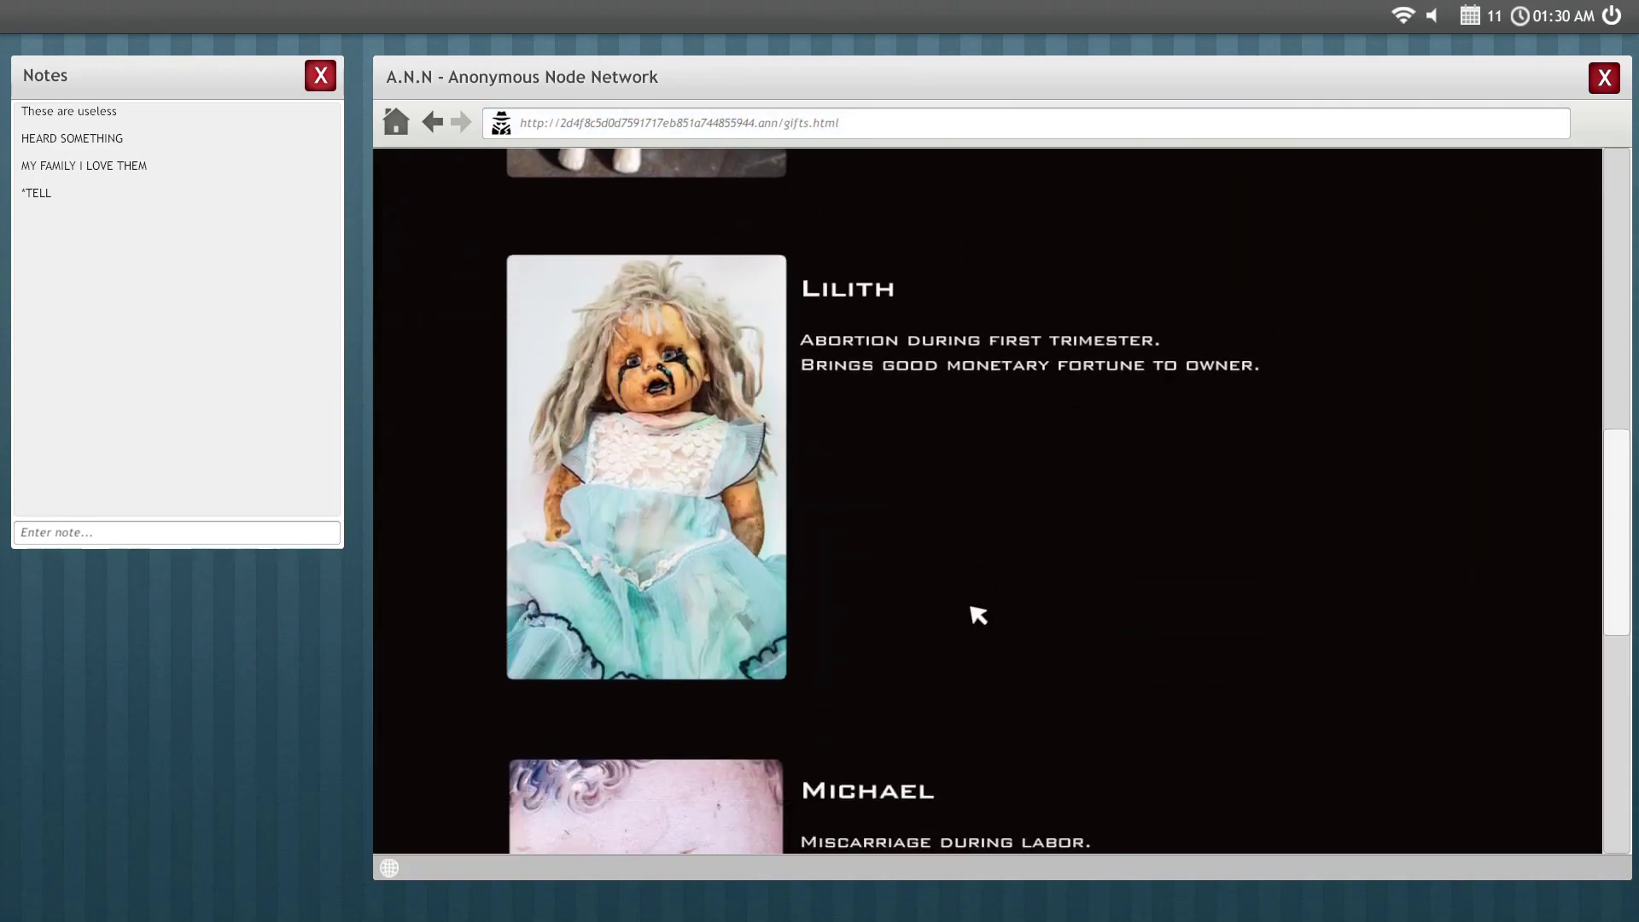
pyautogui.scroll(-5, 977, 611)
# - Go to the A.N.N home page and paste in the Deep Wiki II address
pyautogui.click(396, 122)
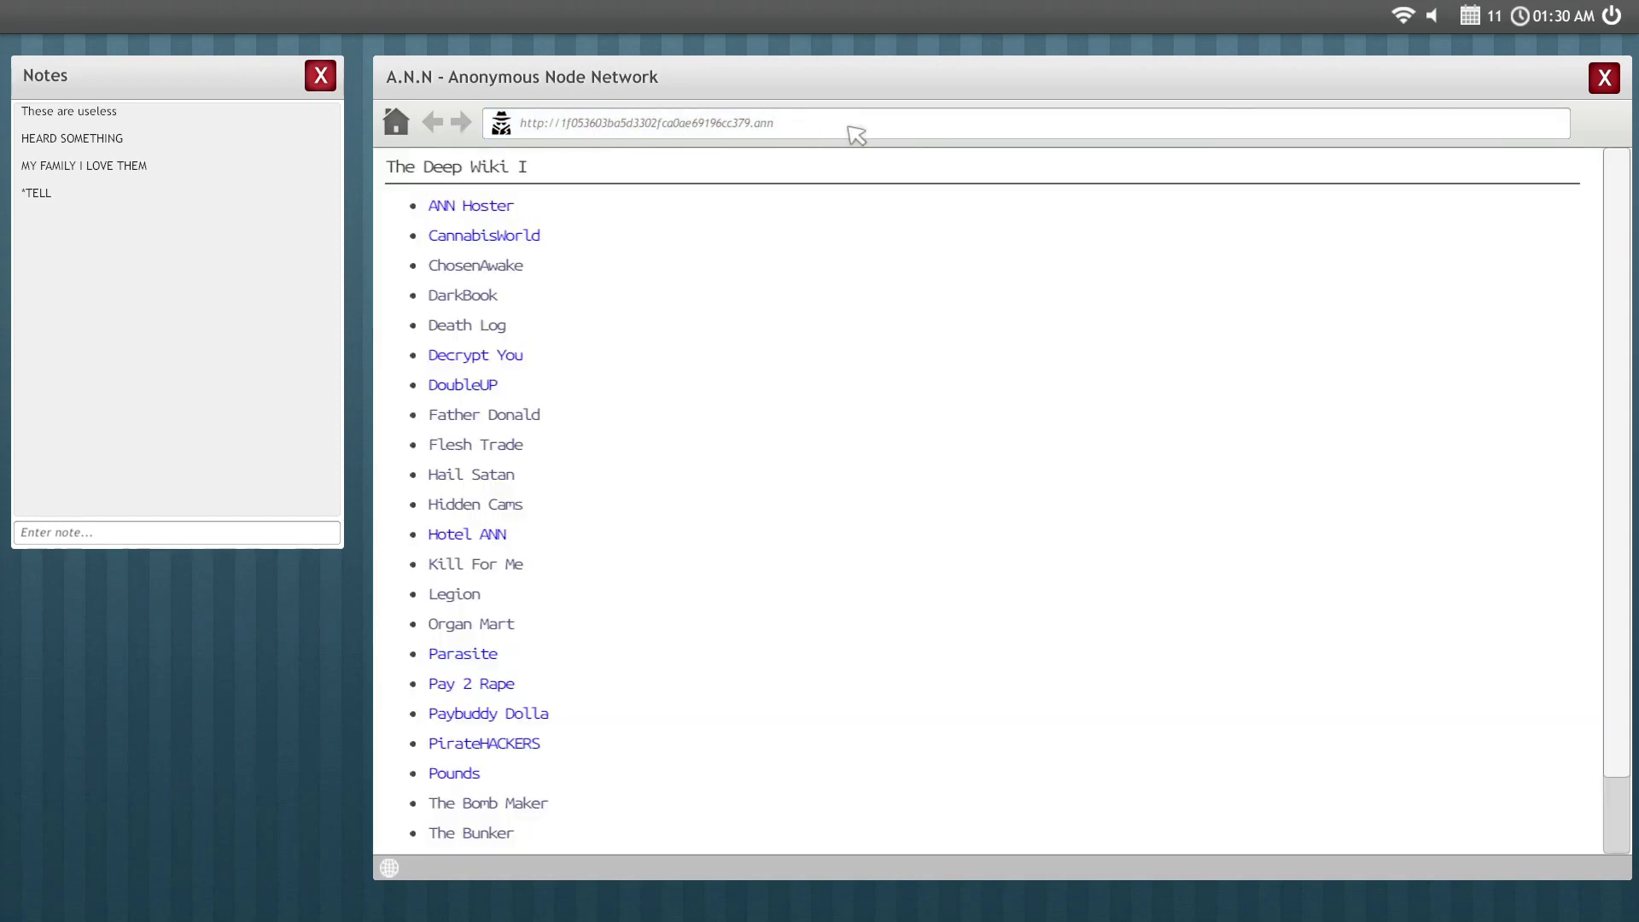
pyautogui.click(848, 125)
pyautogui.press('BackSpace')
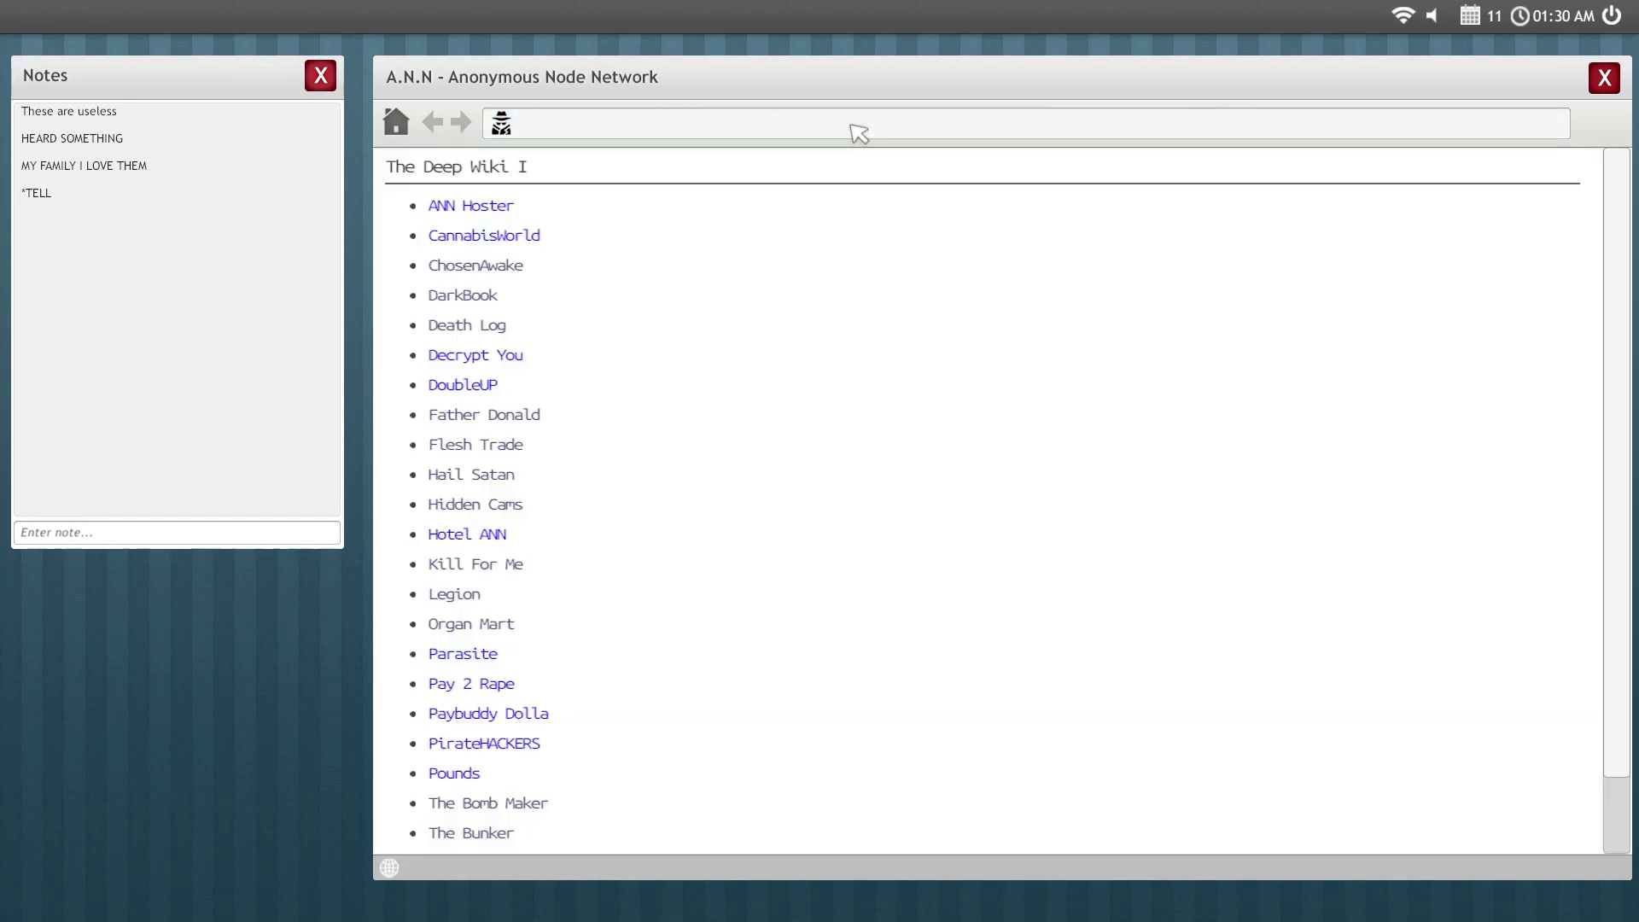
pyautogui.write('http://f544942fa23854e676a90411a89a5233.ann')
pyautogui.press('Return')
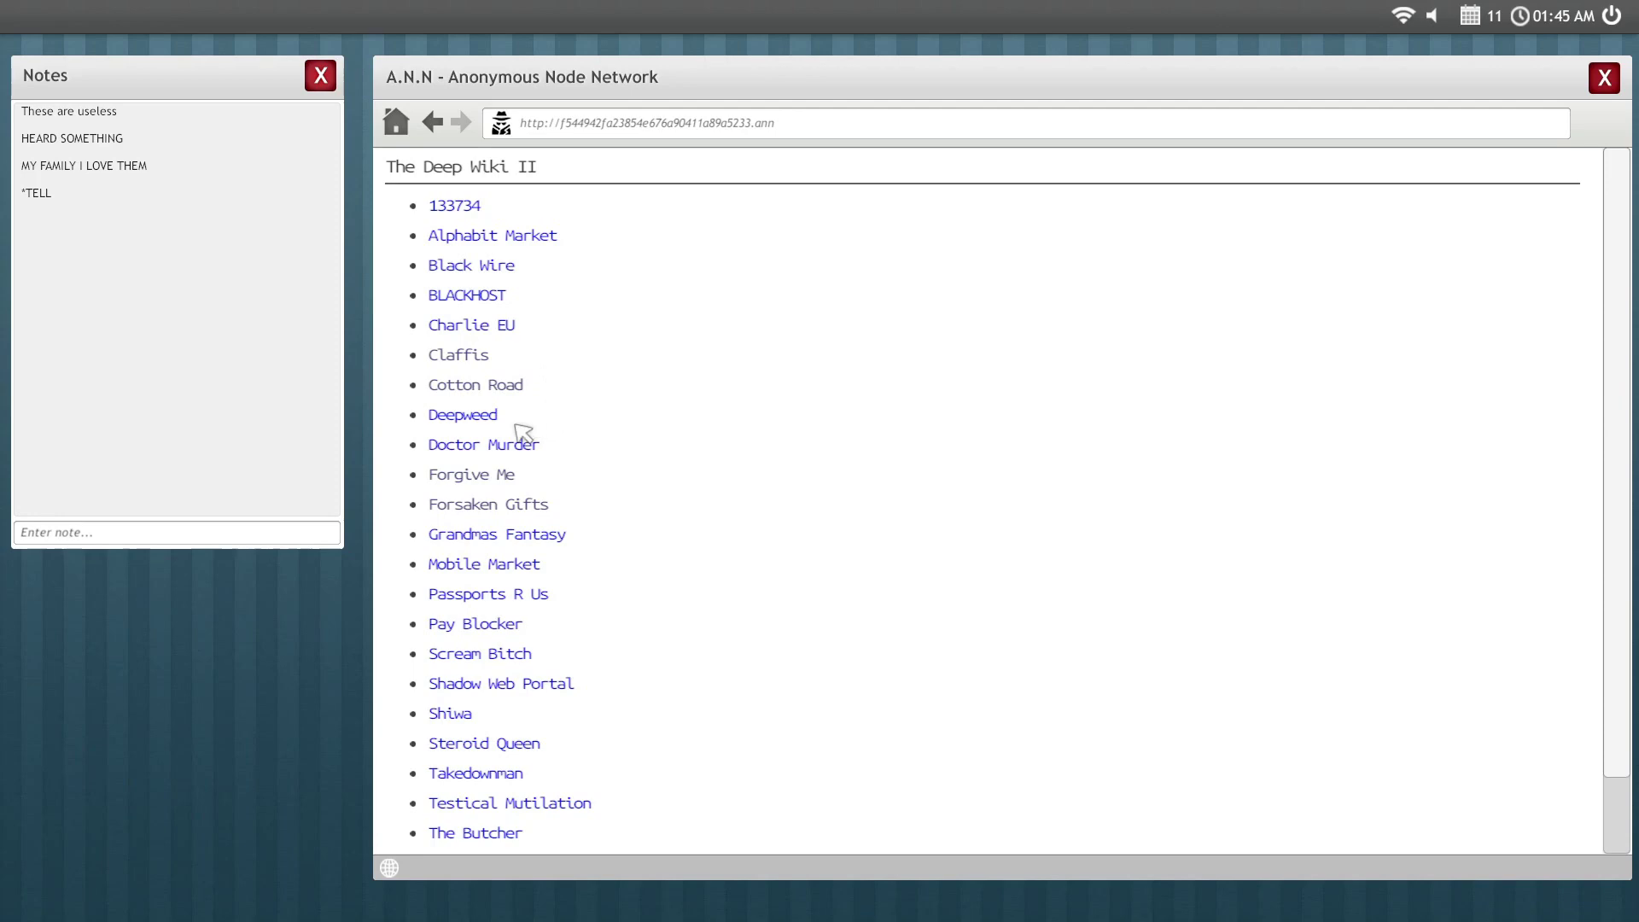
# - Open Grandmas Fantasy, go back, then use the computer to face the compiler hack
pyautogui.click(553, 538)
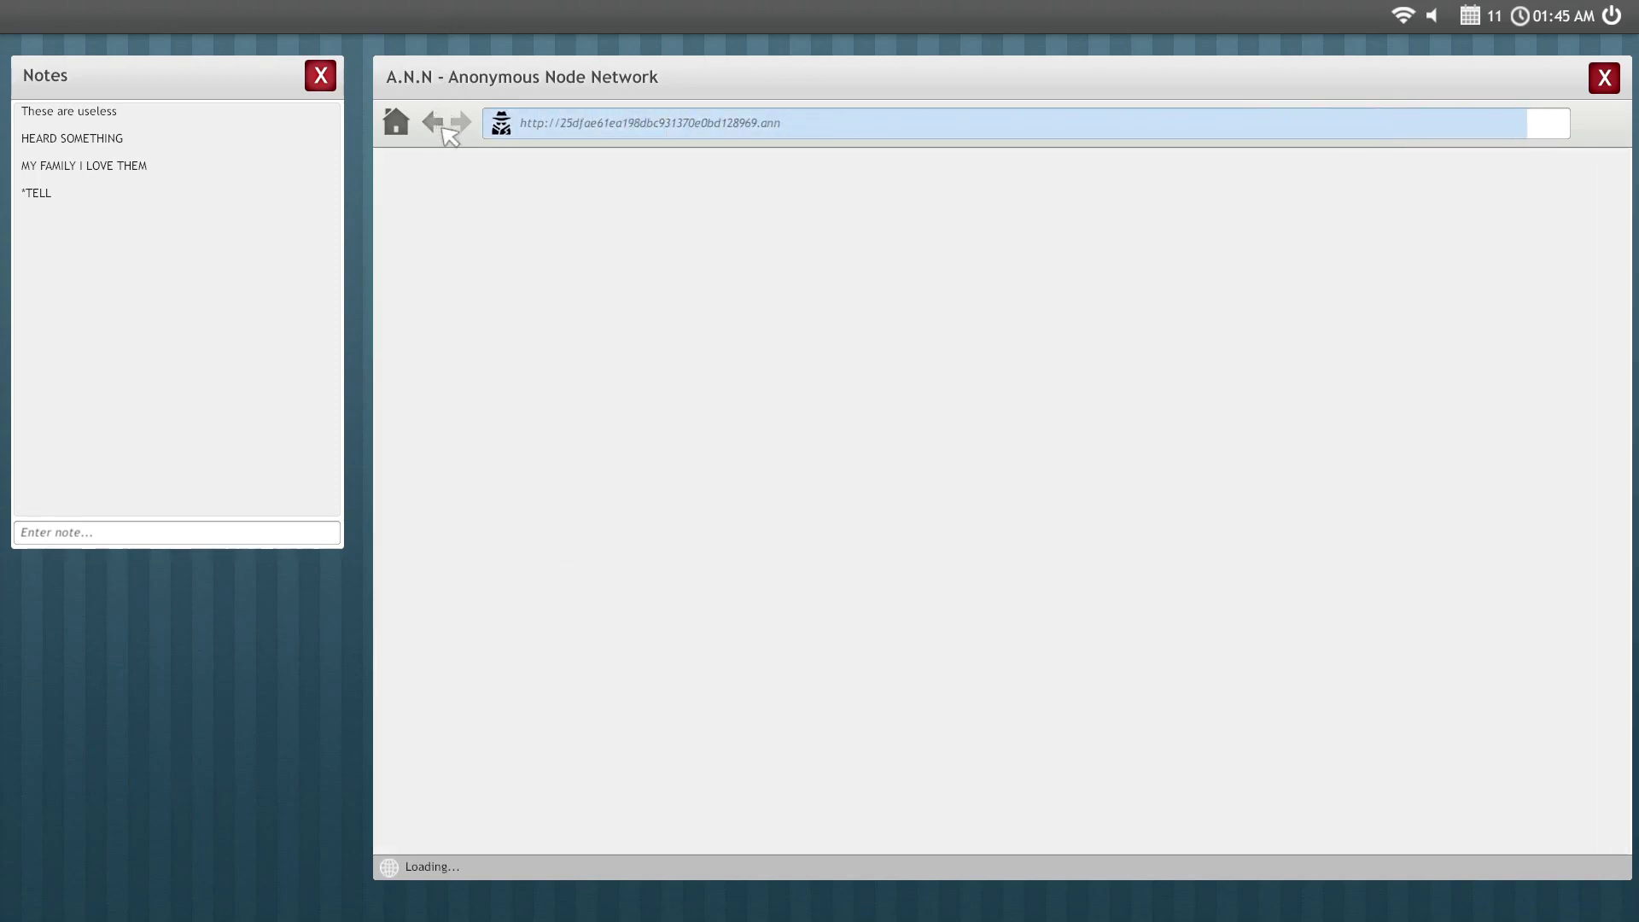
pyautogui.scroll(-5, 927, 213)
pyautogui.scroll(-7, 1061, 769)
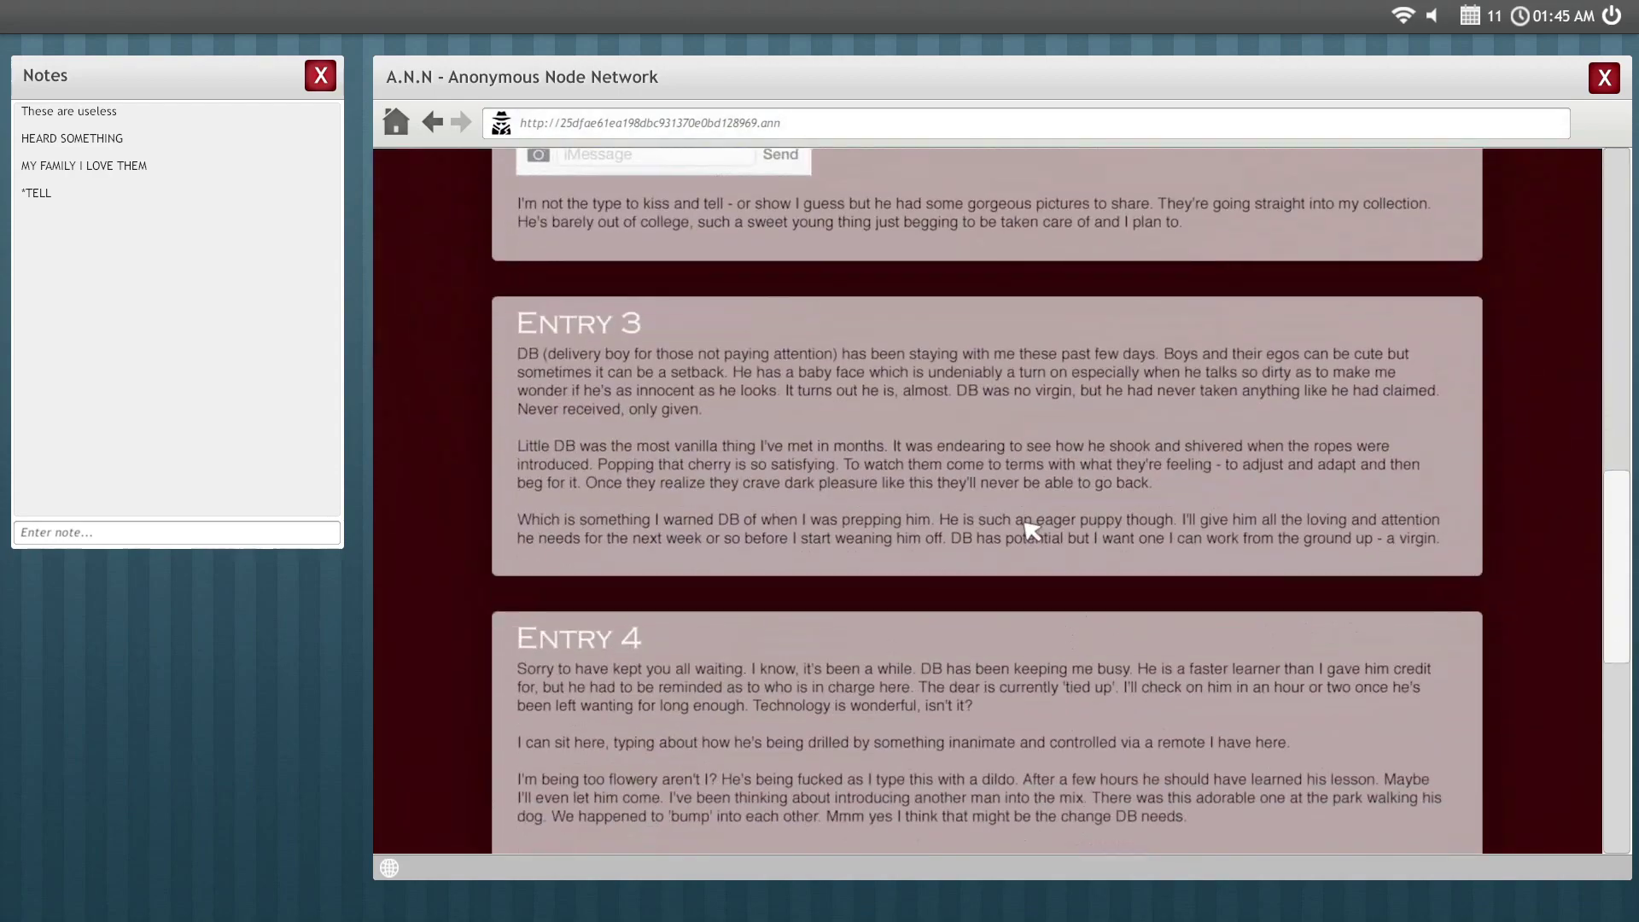
pyautogui.scroll(3, 1062, 820)
pyautogui.scroll(1, 1052, 727)
pyautogui.scroll(-4, 1053, 726)
pyautogui.scroll(-6, 1087, 347)
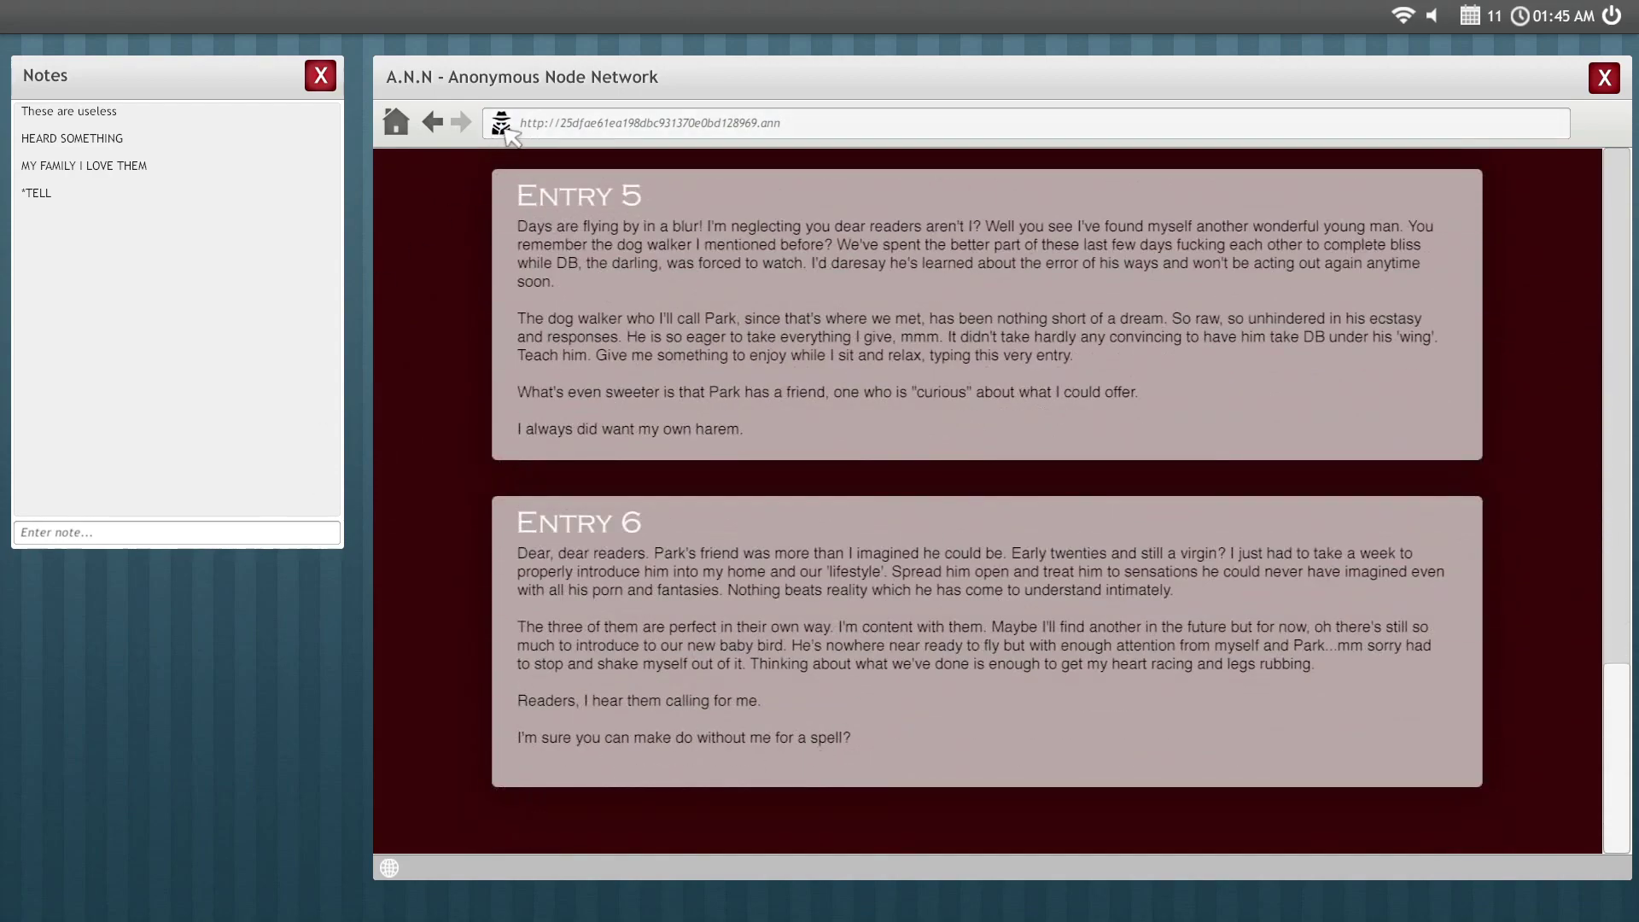
pyautogui.click(432, 123)
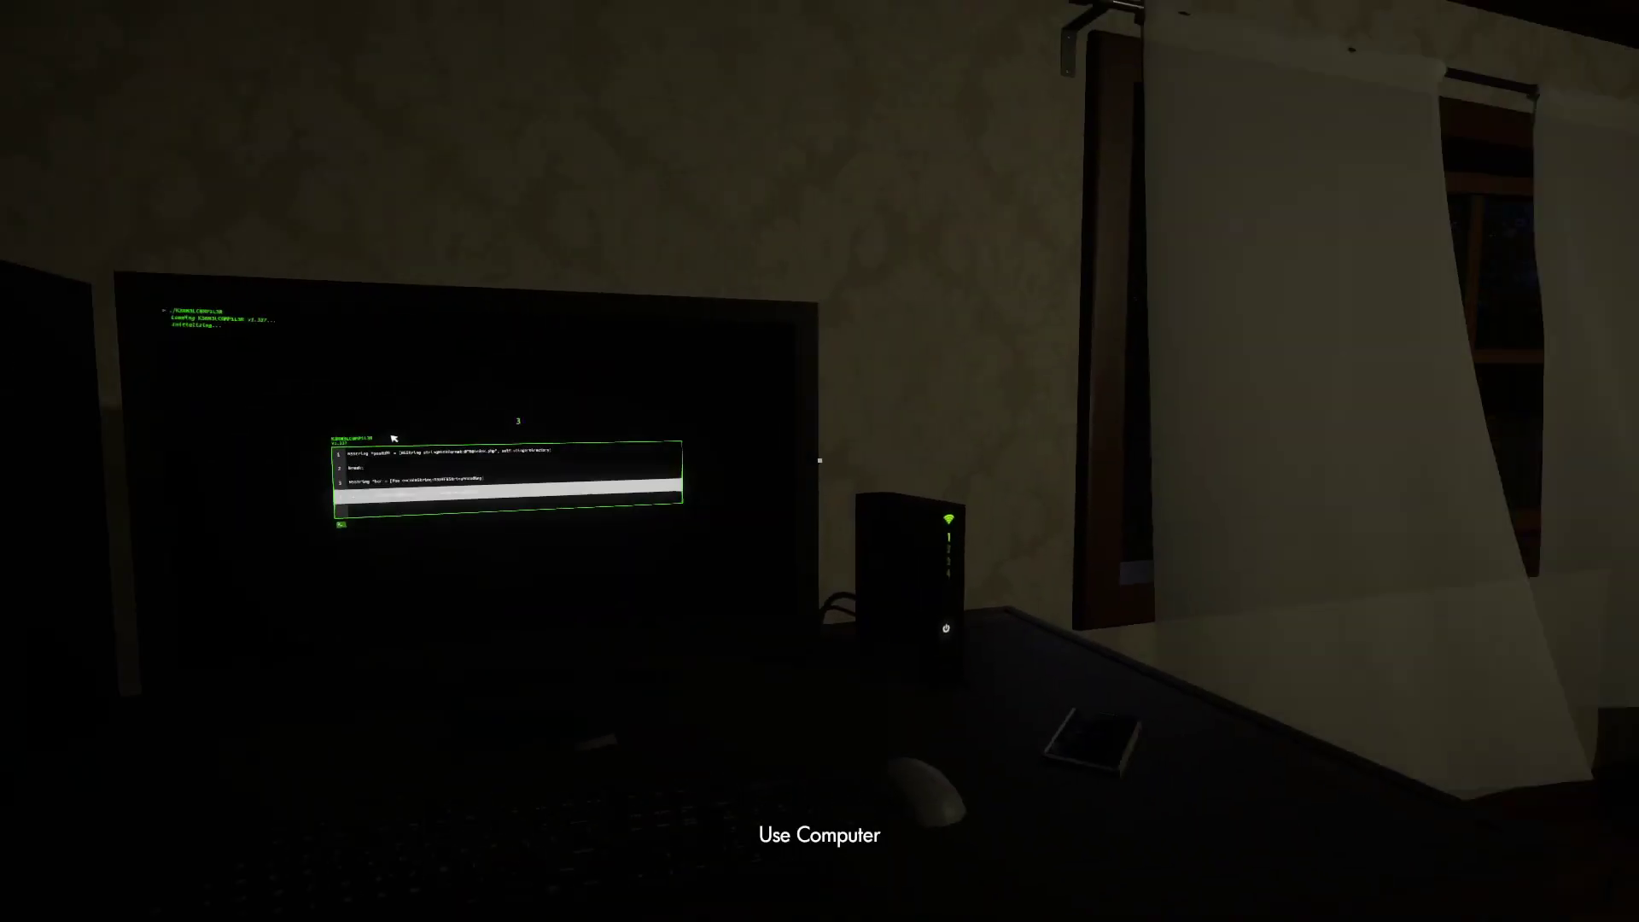
pyautogui.click(820, 461)
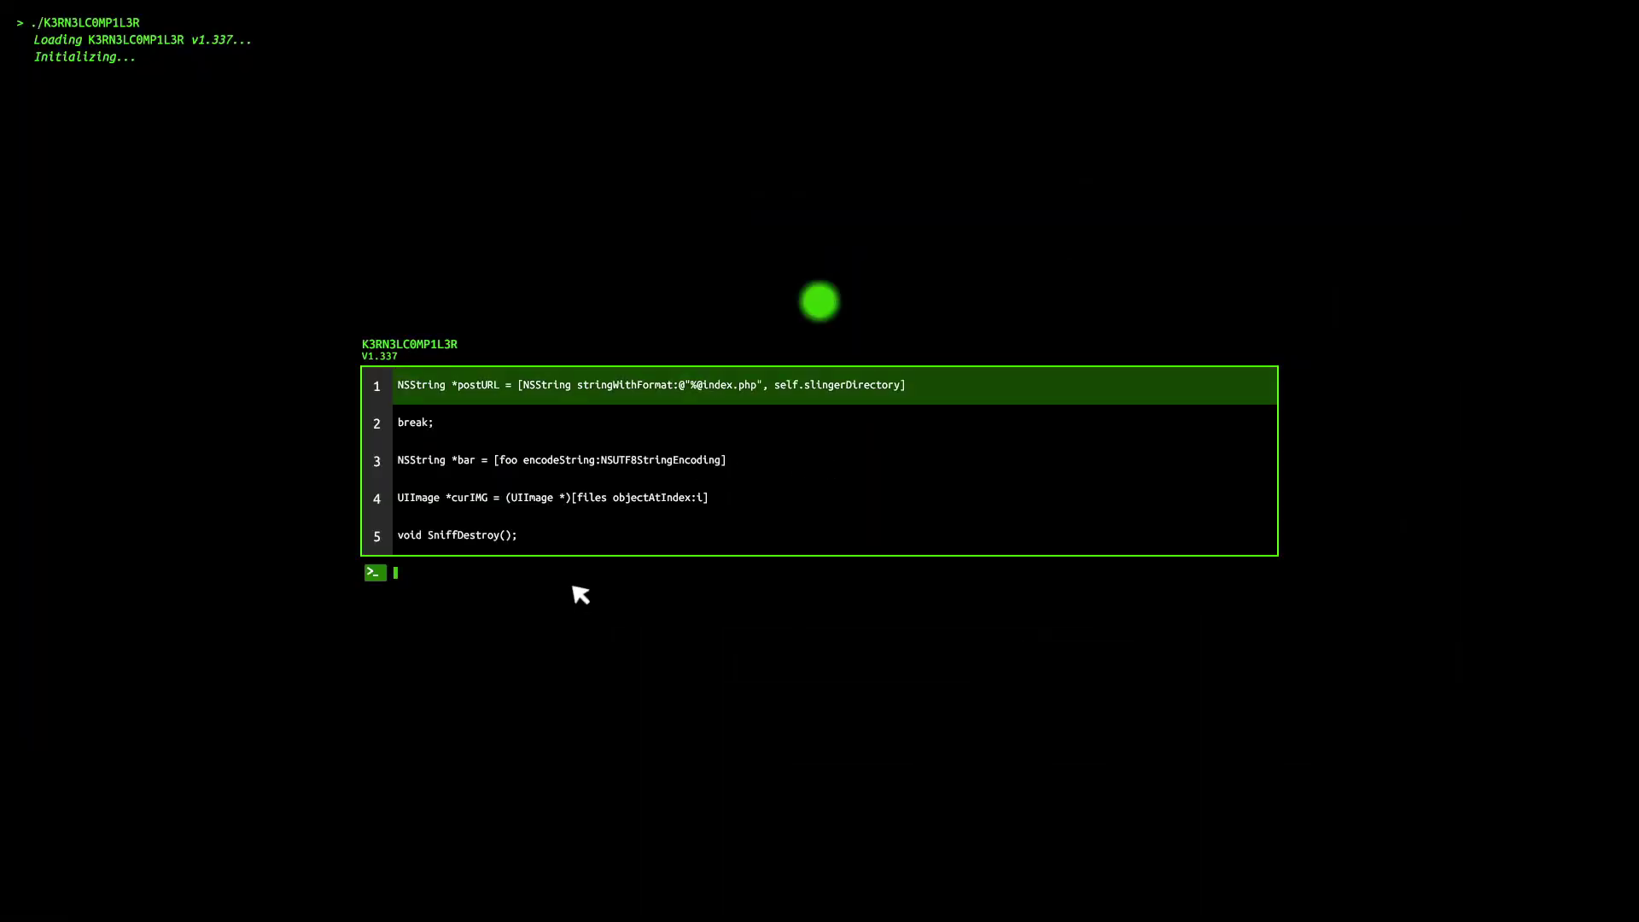
pyautogui.write('NSStr')
pyautogui.write('ing *post')
pyautogui.write('URL ')
pyautogui.write('= [')
pyautogui.write('NSString st')
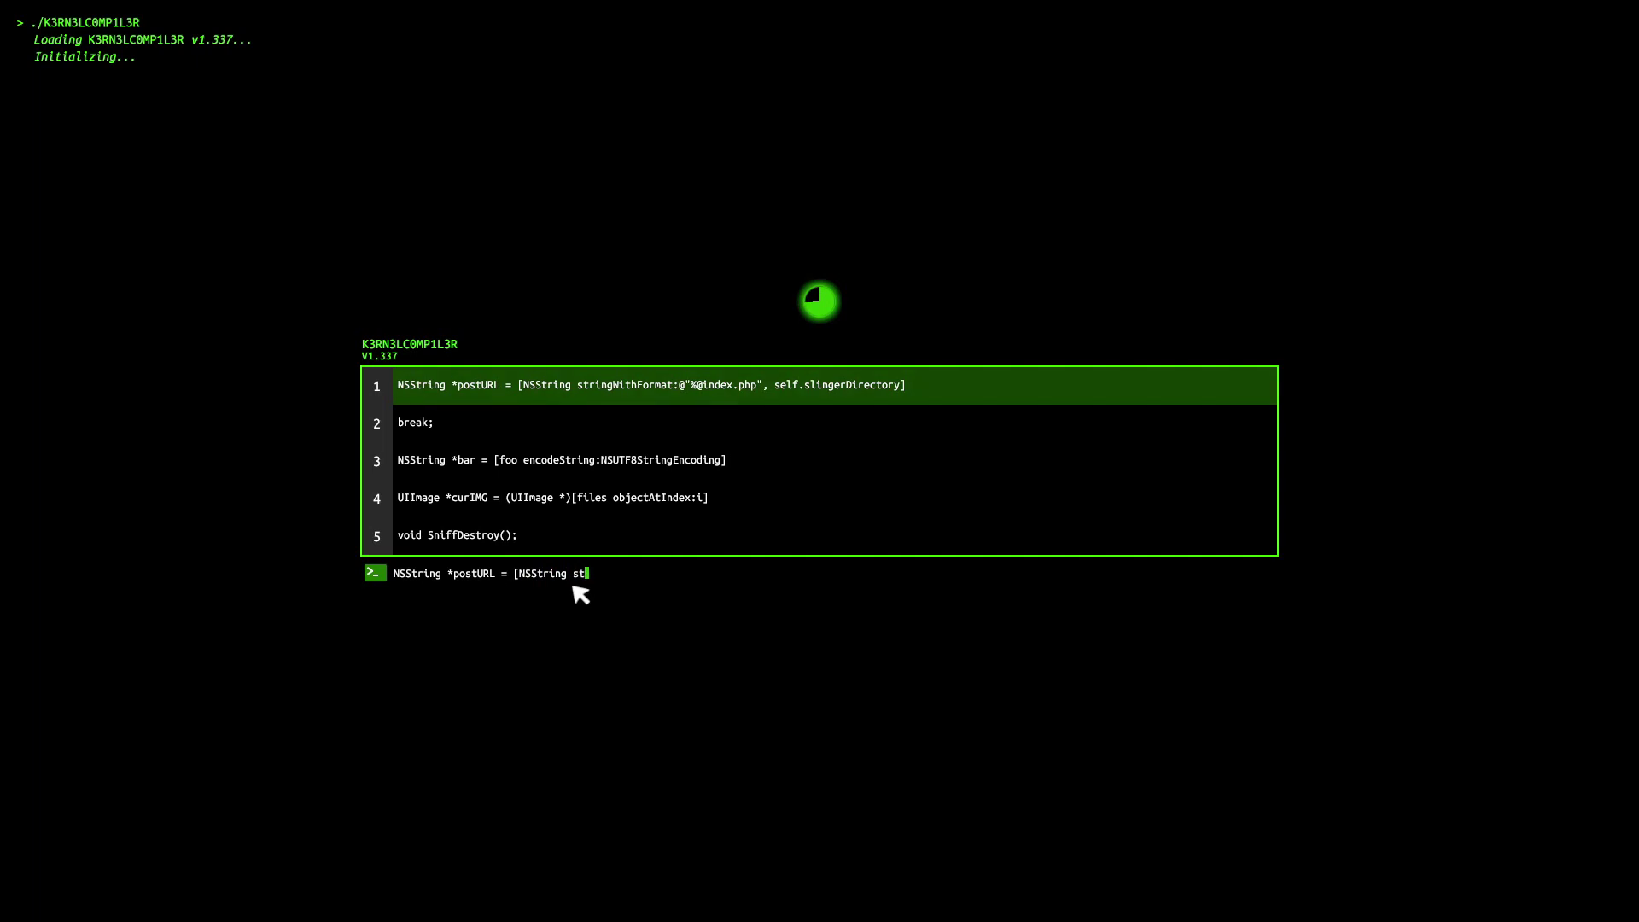
pyautogui.write('ring')
pyautogui.write('With')
pyautogui.write('Form')
pyautogui.write('at;')
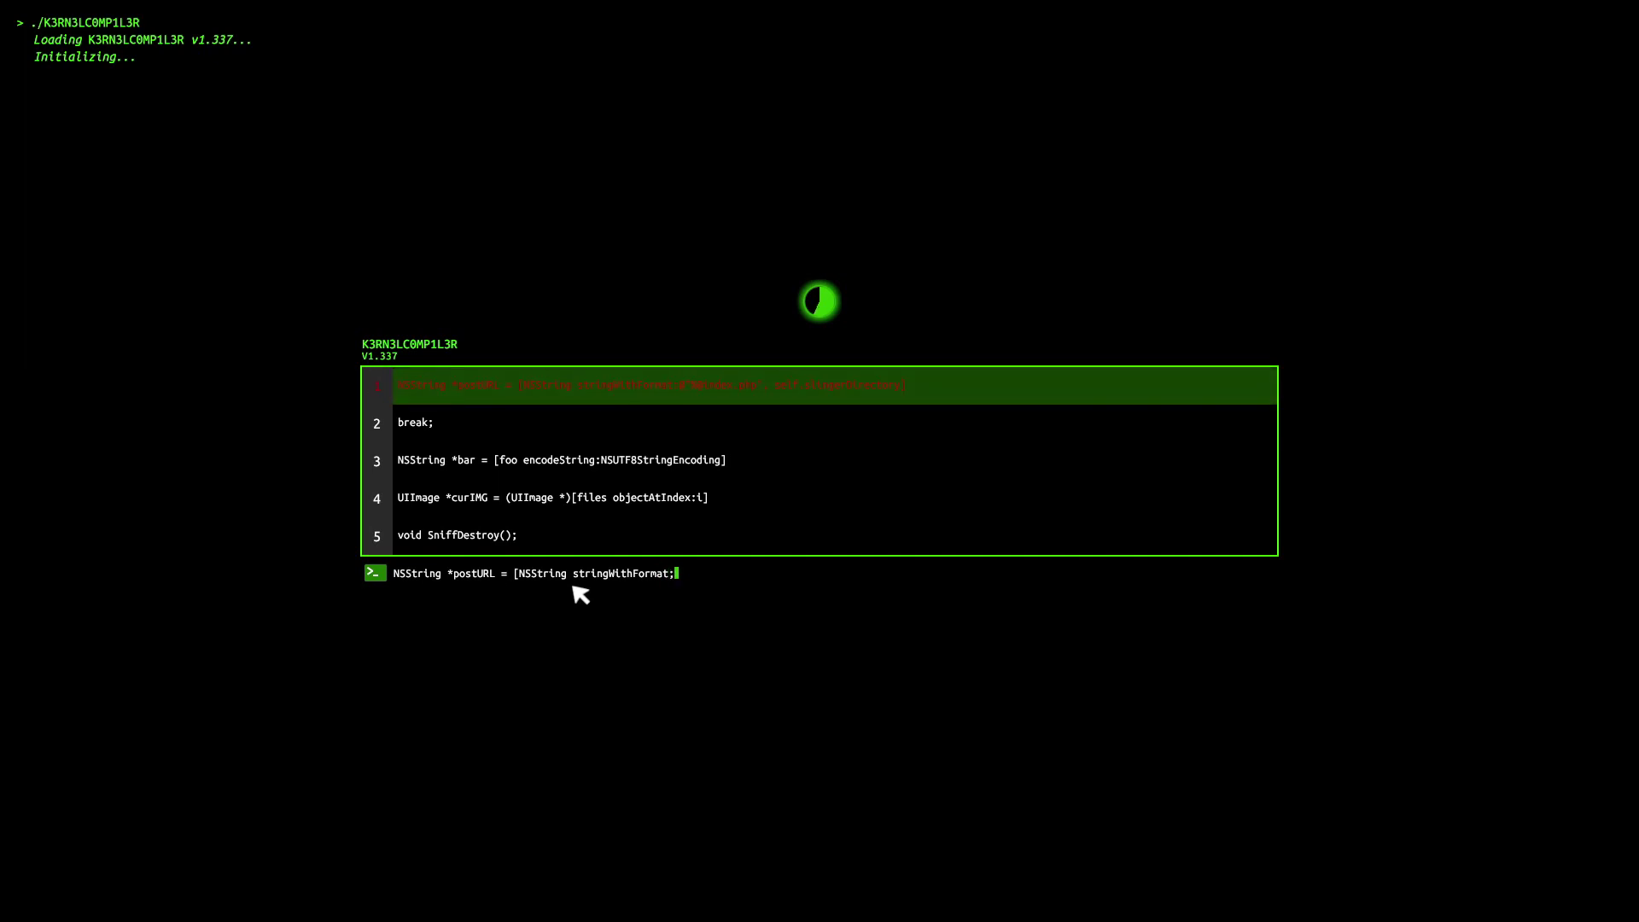
# - Correct typos in the first two K3RN3LC0MP1L3R code lines, then step back from the computer
pyautogui.press('BackSpace')
pyautogui.write('@"%@')
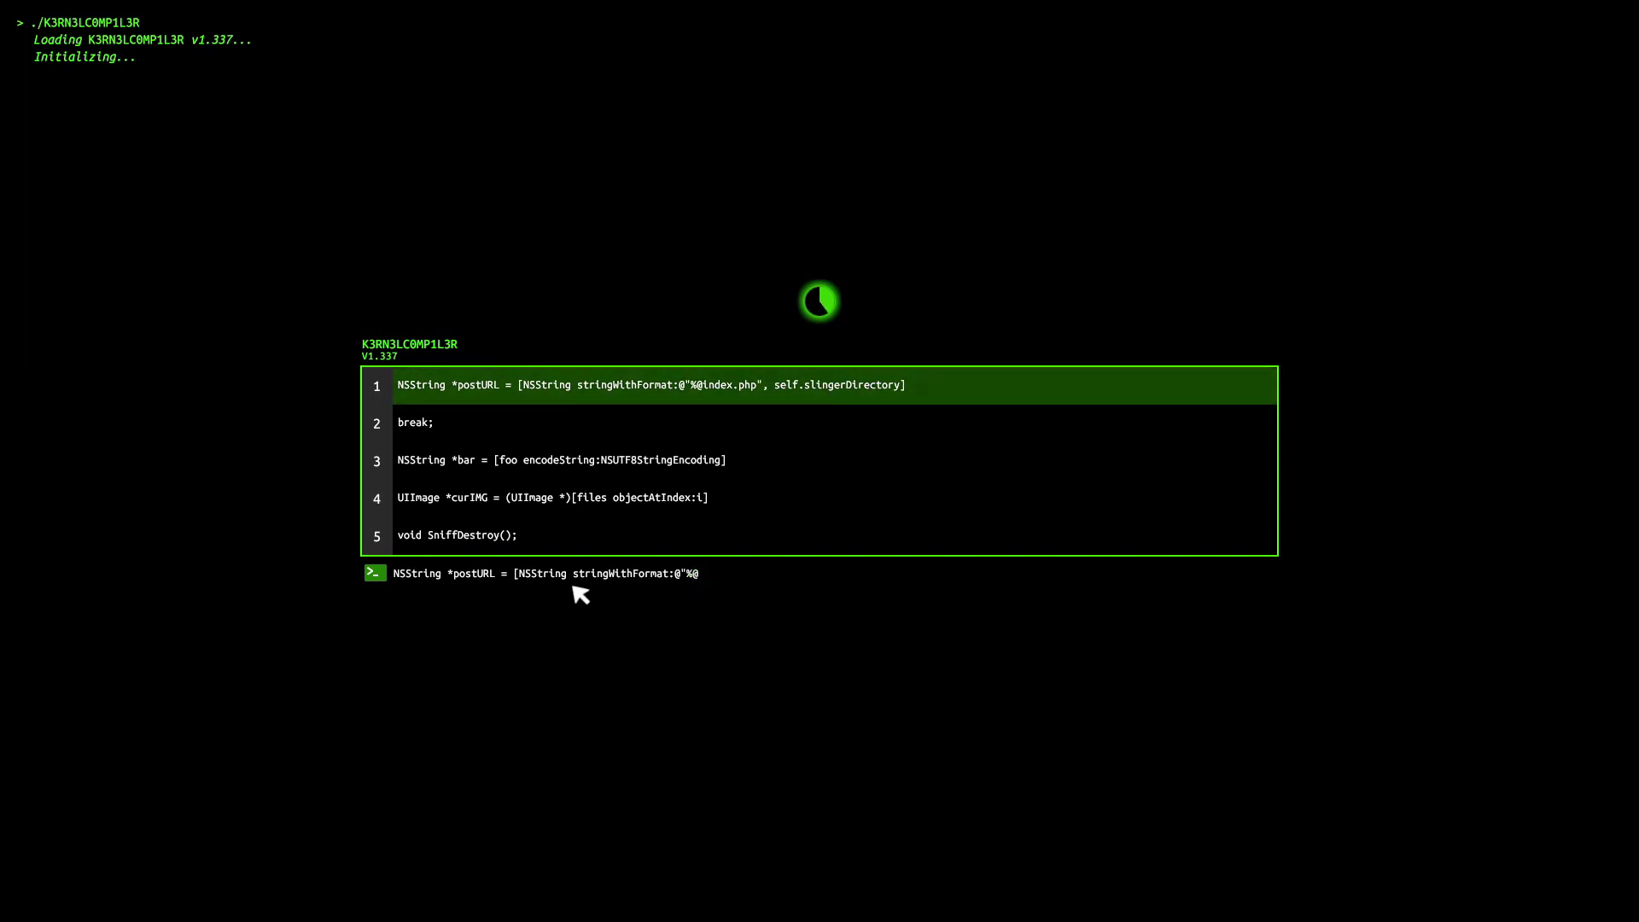
pyautogui.write('inmd')
pyautogui.write('dex')
pyautogui.write('hp", self.slinger')
pyautogui.write('Dir')
pyautogui.write('ectry')
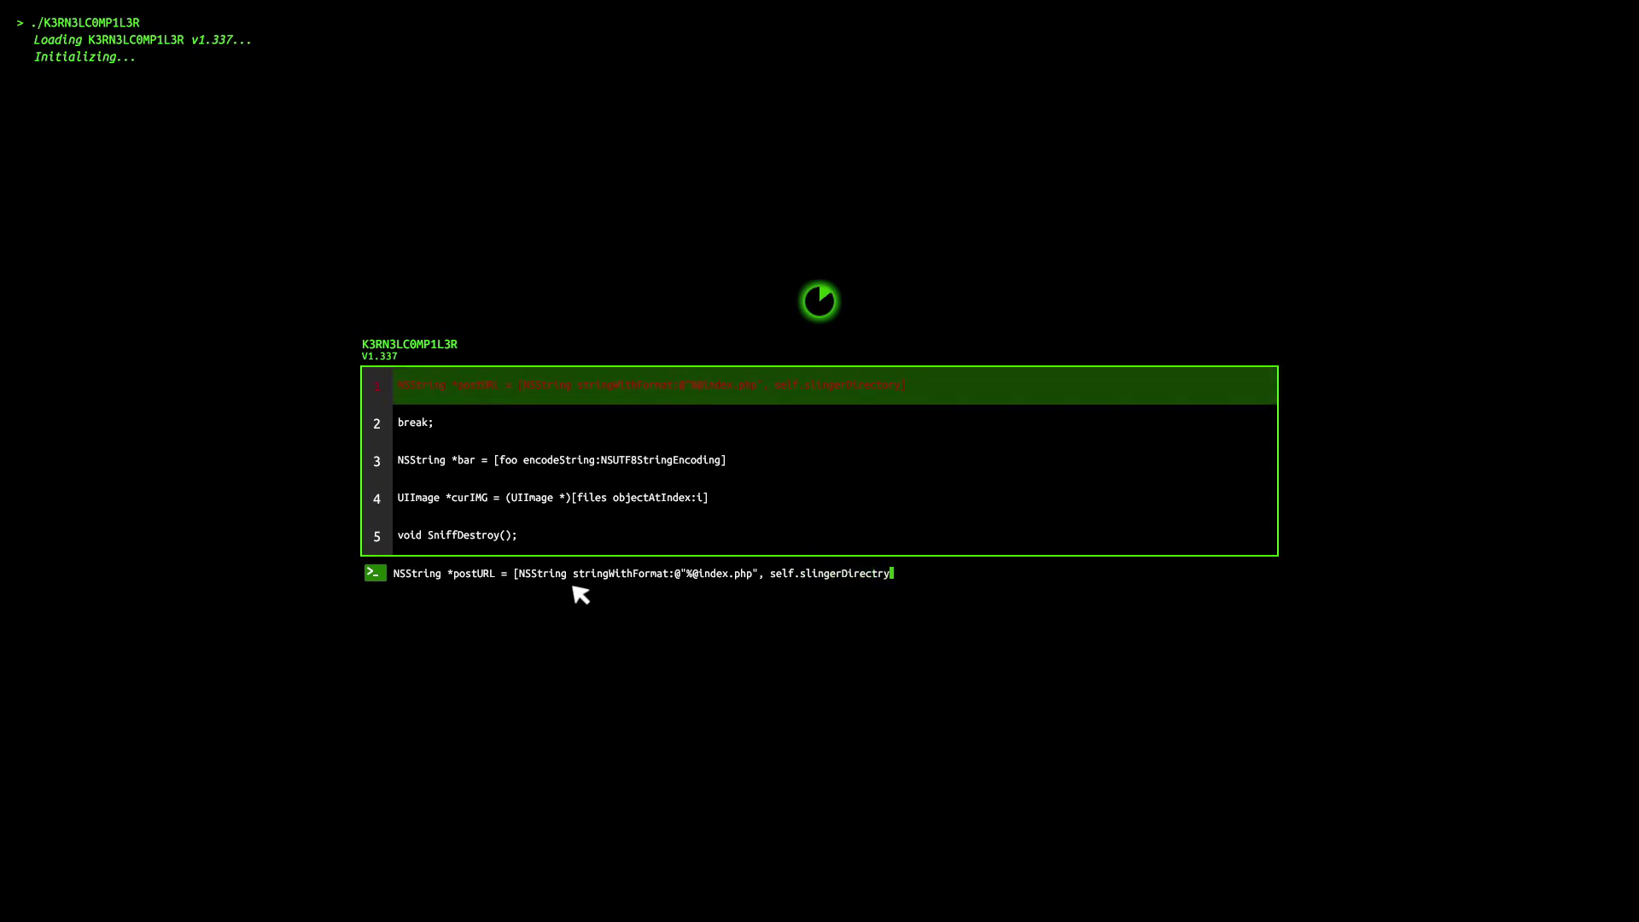
pyautogui.press('BackSpace')
pyautogui.press('BackSpace')
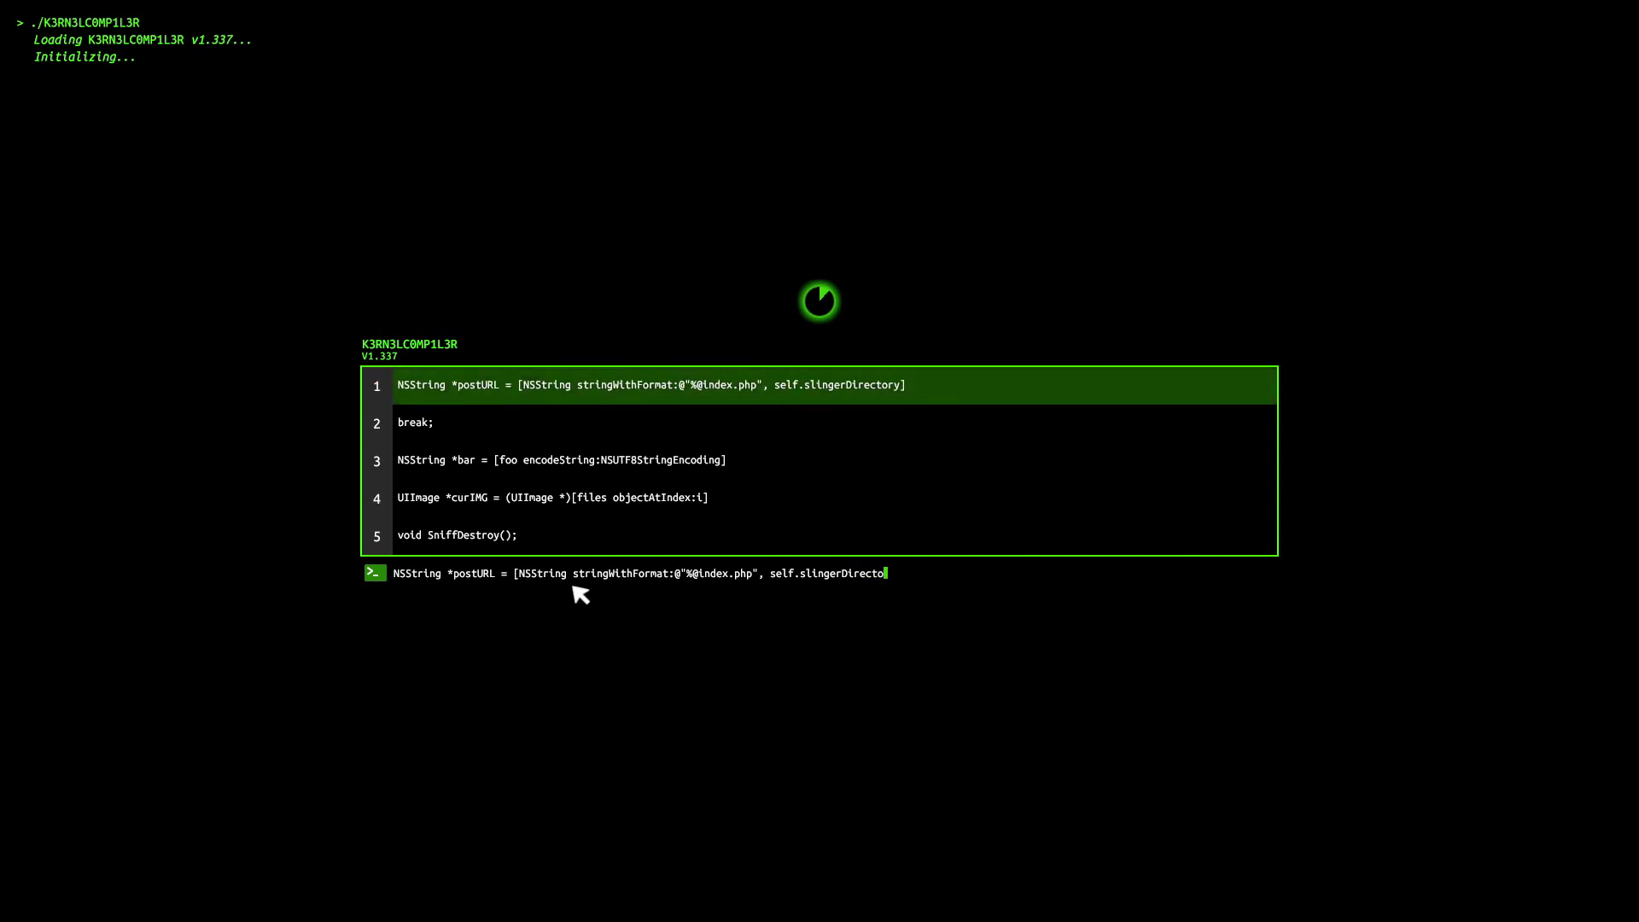
pyautogui.write('ry')
pyautogui.write(']')
pyautogui.write('b')
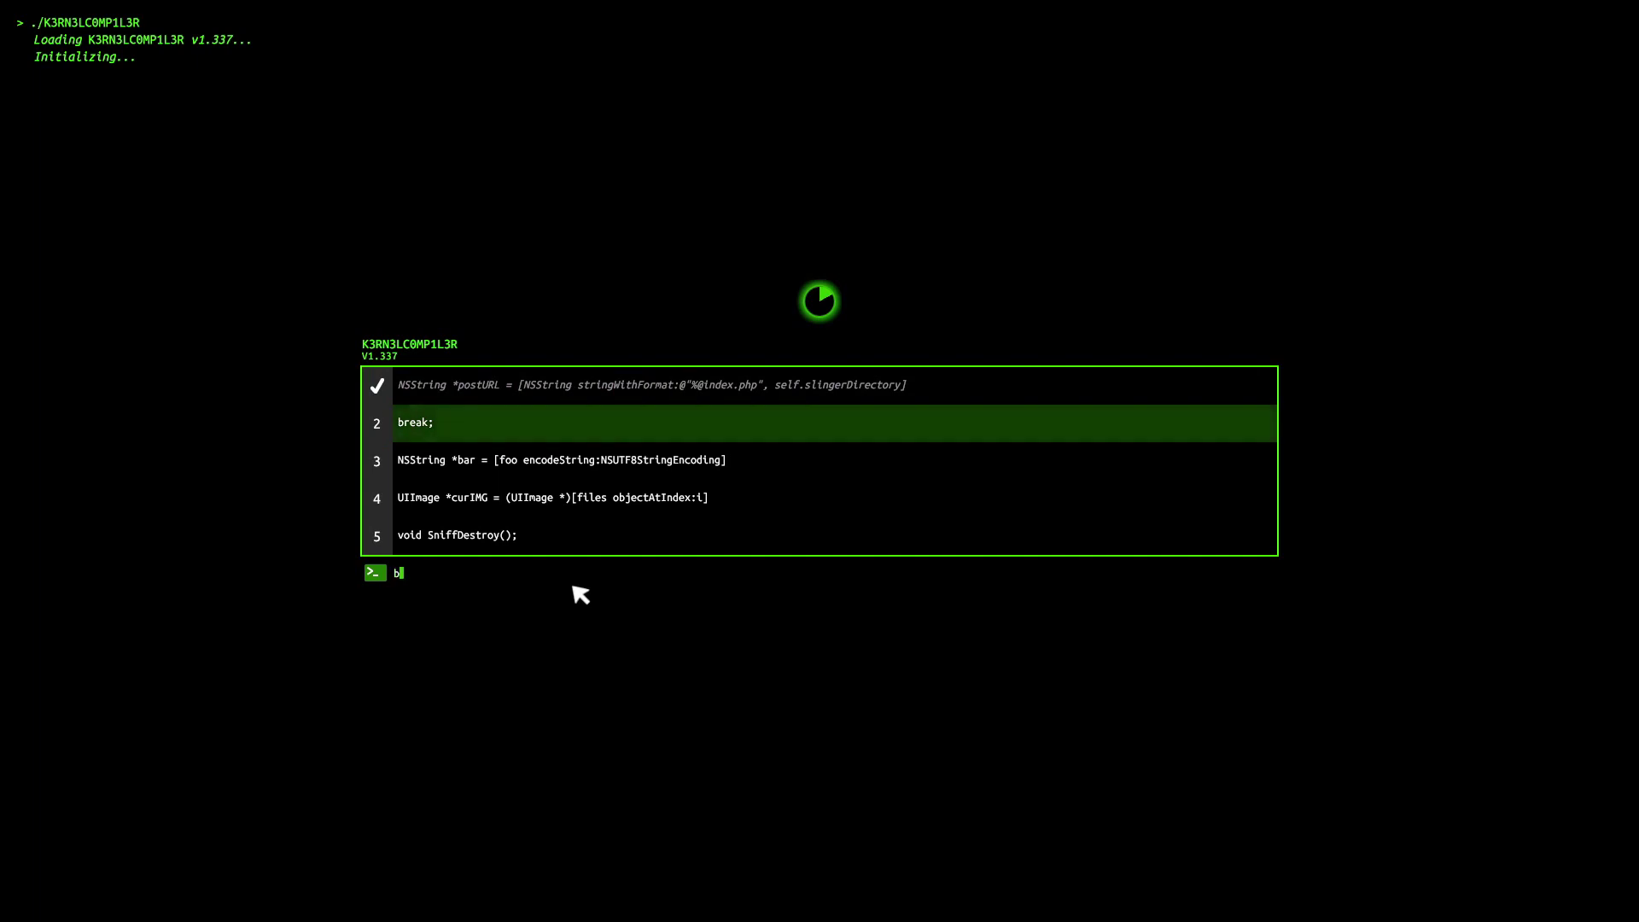
pyautogui.write('reak;')
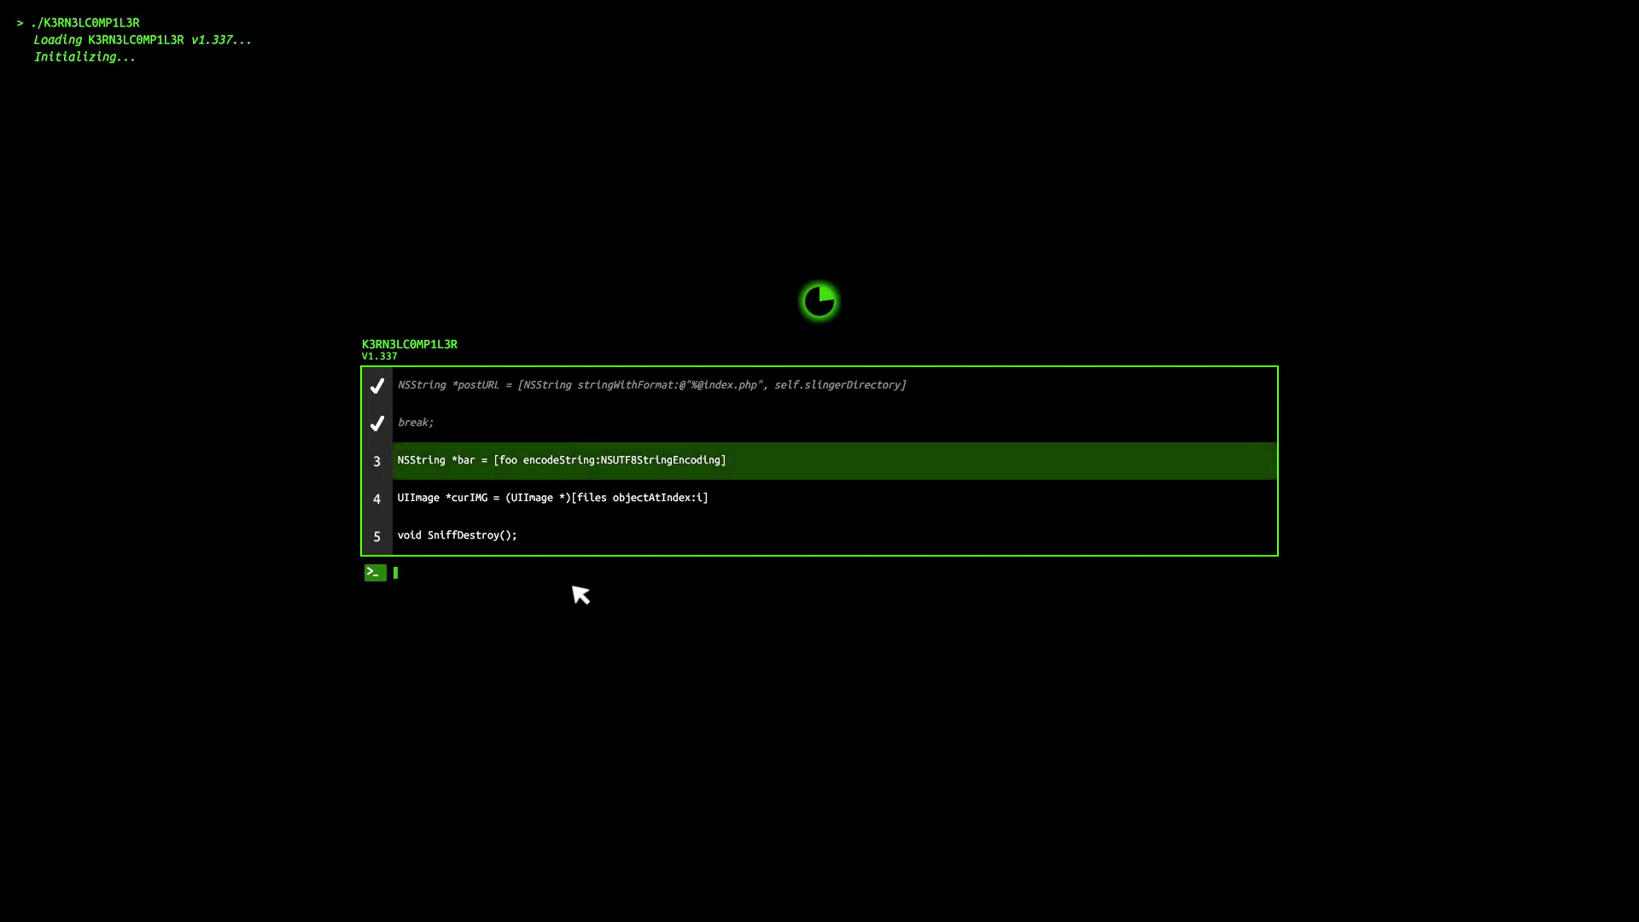
pyautogui.rightClick(580, 595)
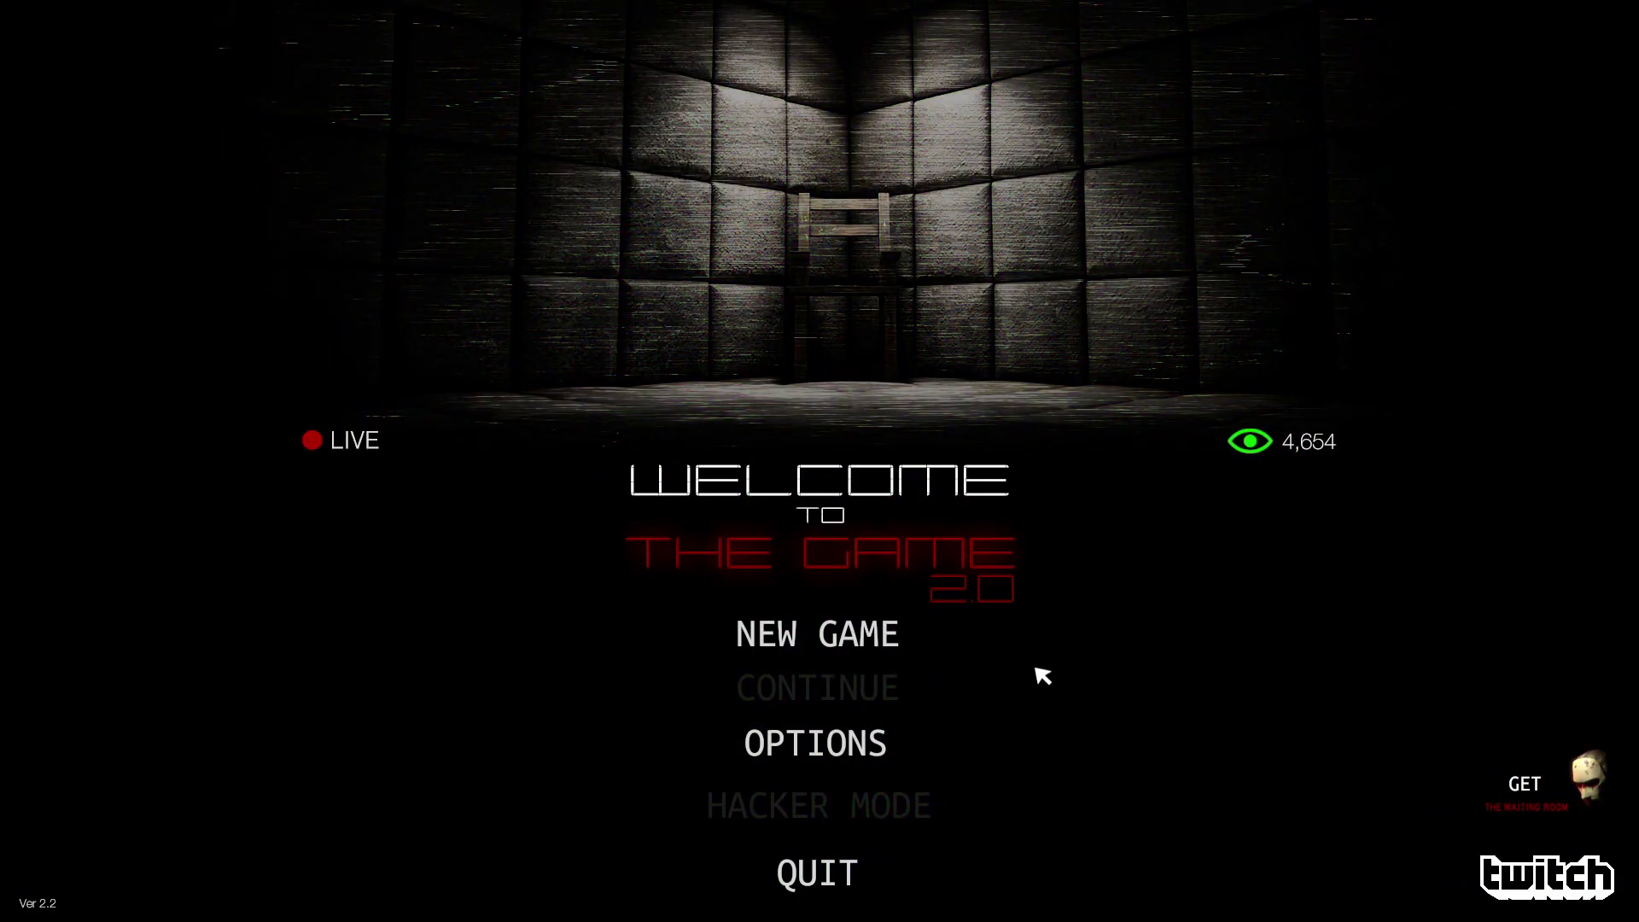
# - Open and close Options without changes, then start installing the game from the GET ad
pyautogui.click(848, 753)
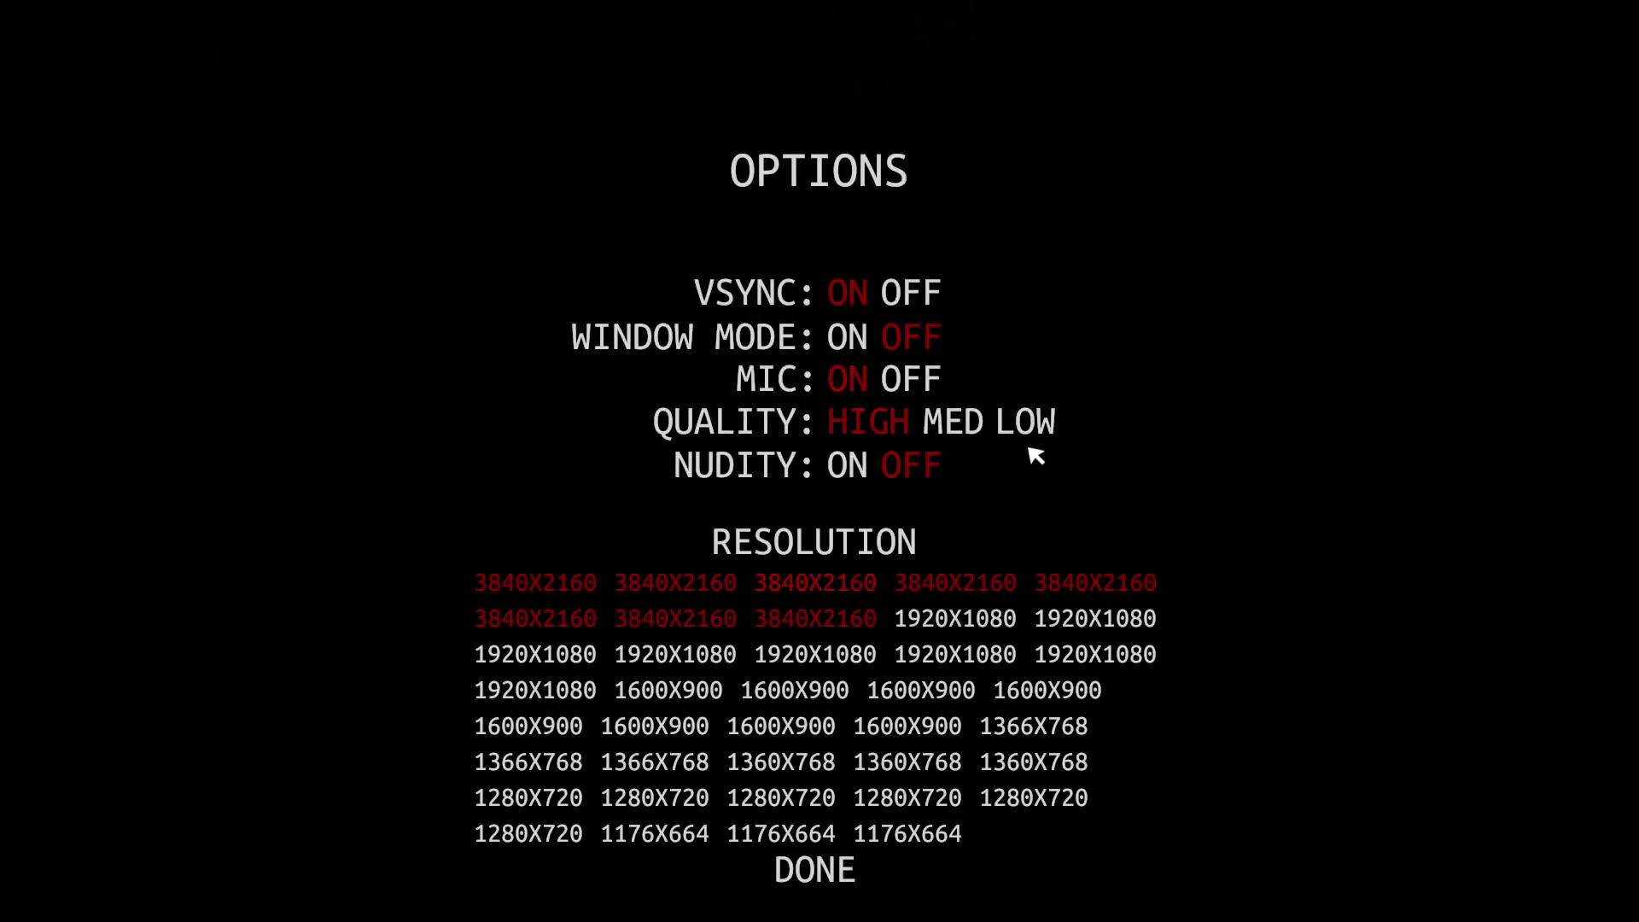
pyautogui.click(823, 882)
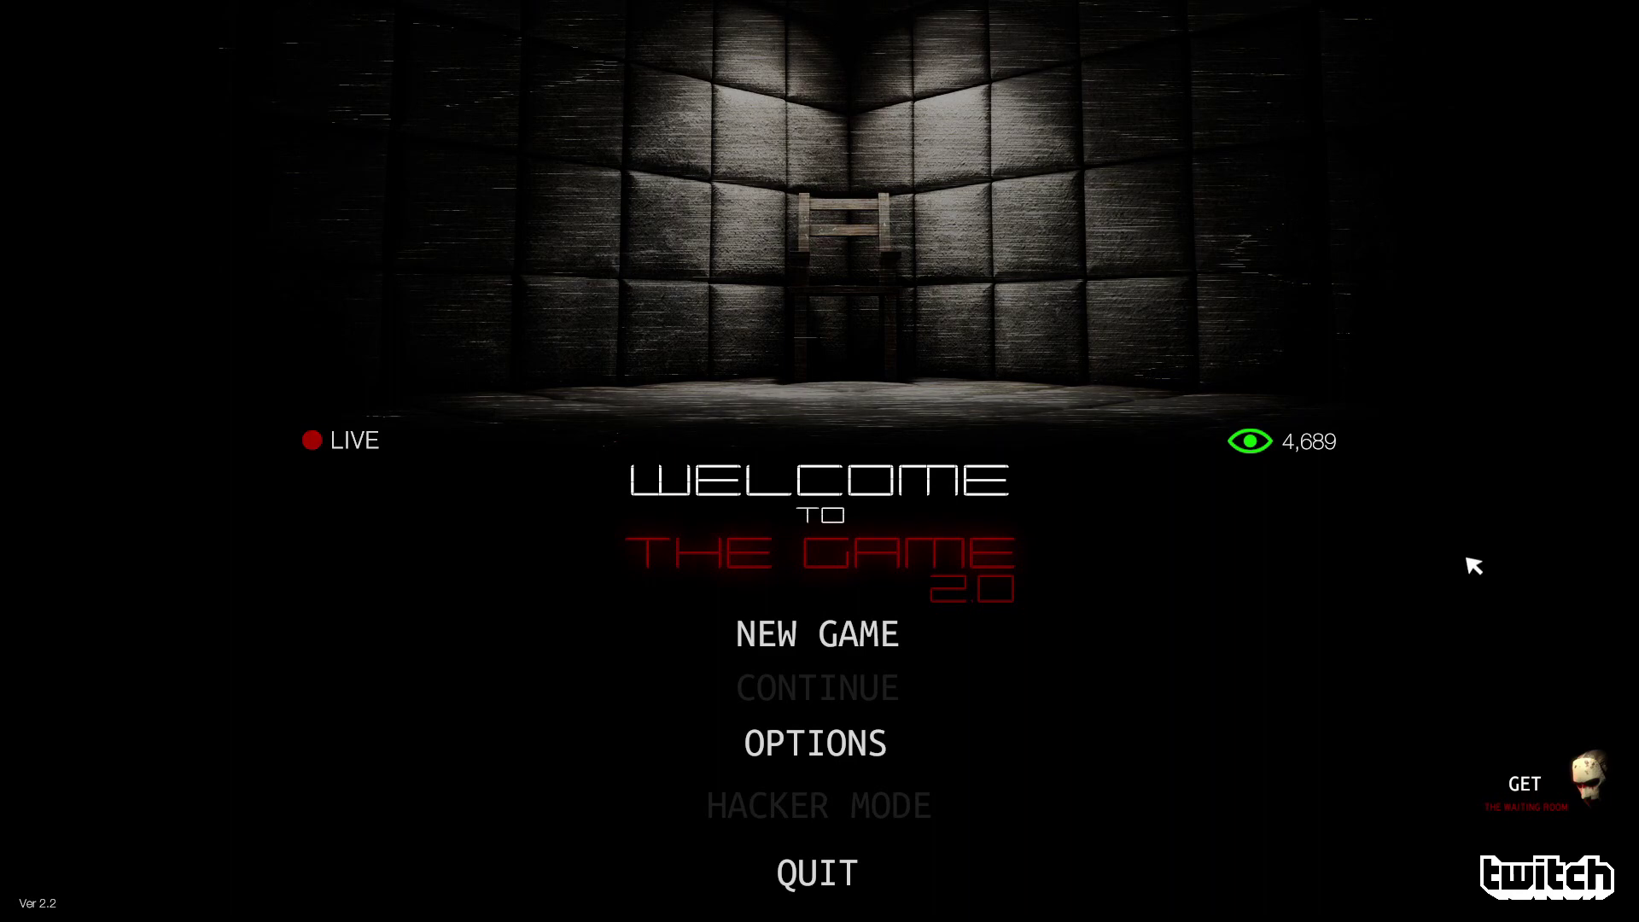
pyautogui.click(1553, 809)
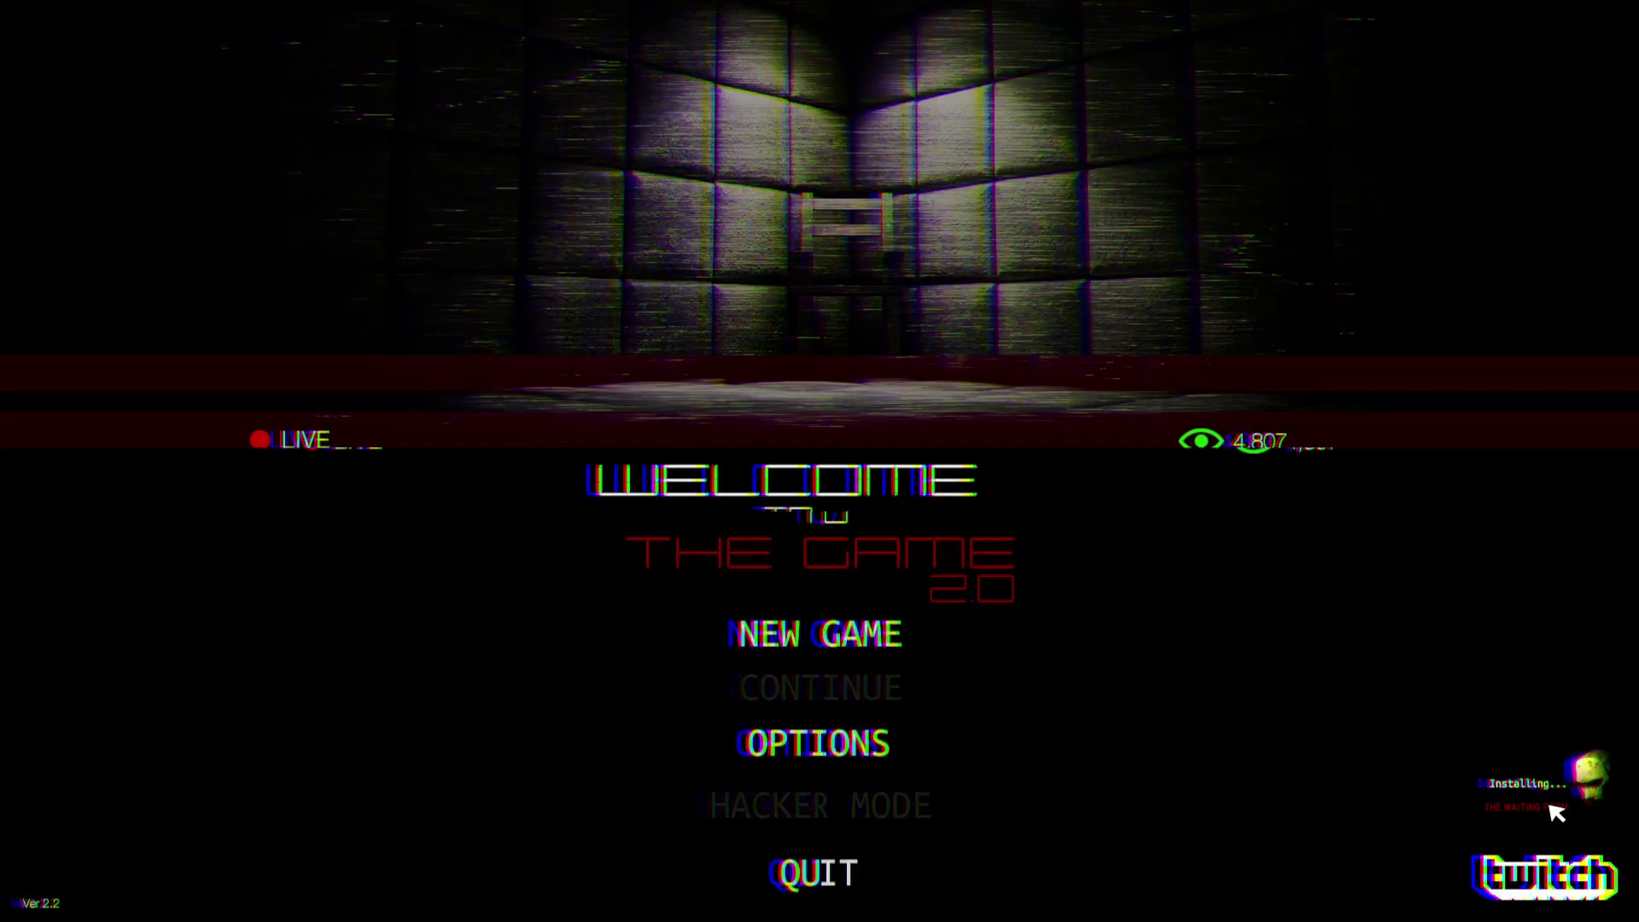